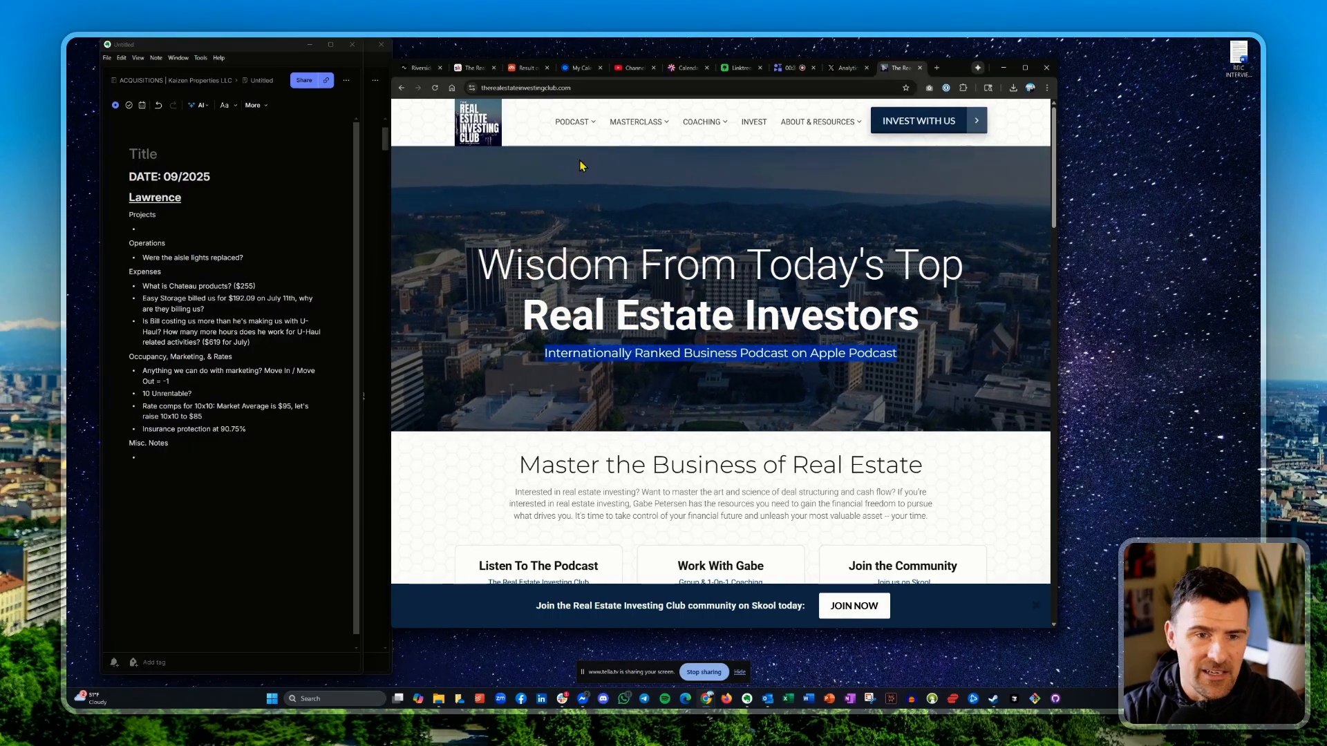
- Switch from the podcast website to Riverside and open the studio's list of projects
{"action": "left_click", "coordinate": [695, 259]}
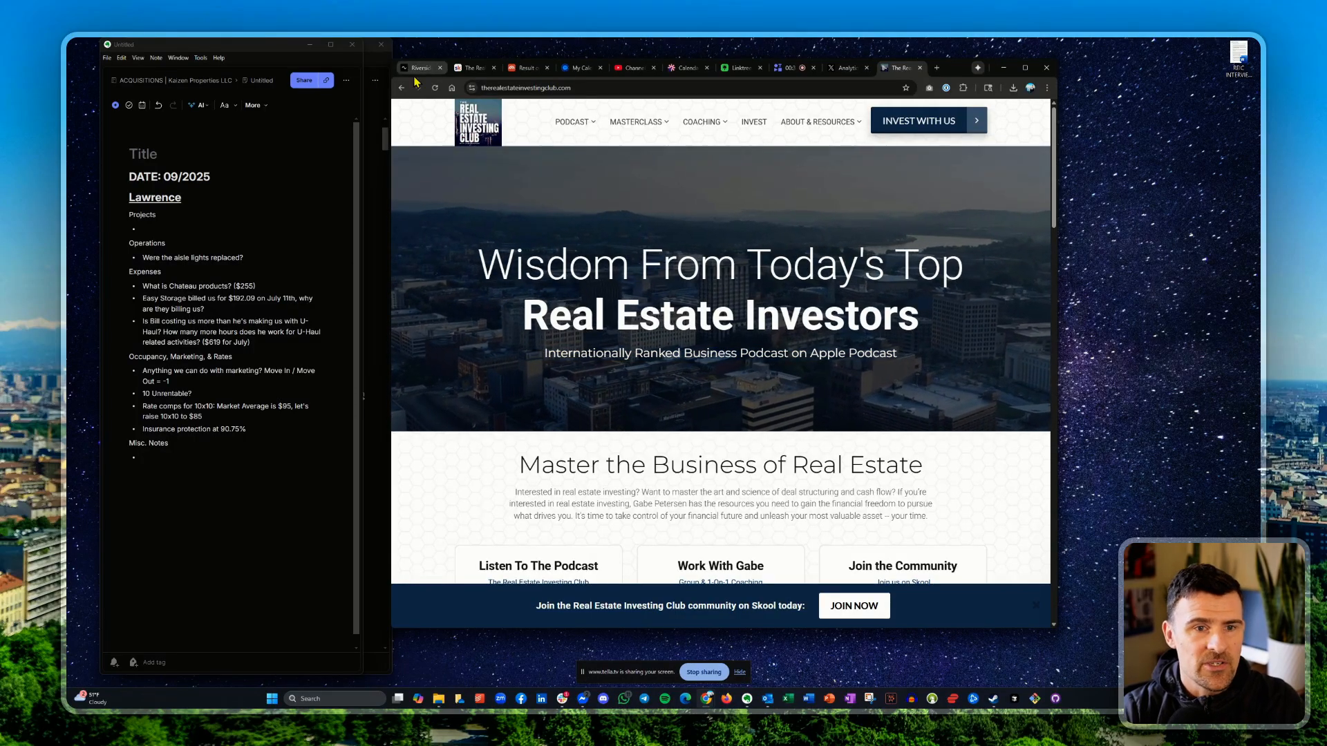
{"action": "key", "text": "ctrl+1"}
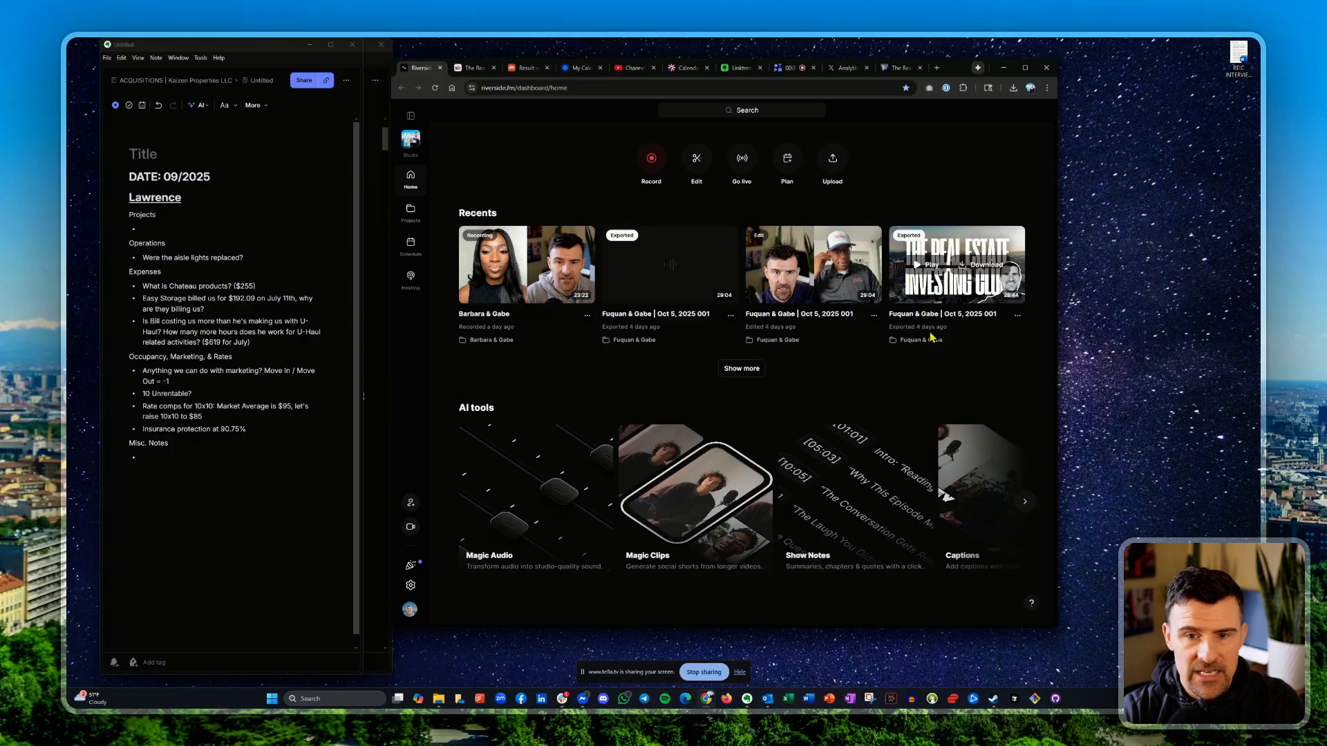
{"action": "left_click", "coordinate": [417, 227]}
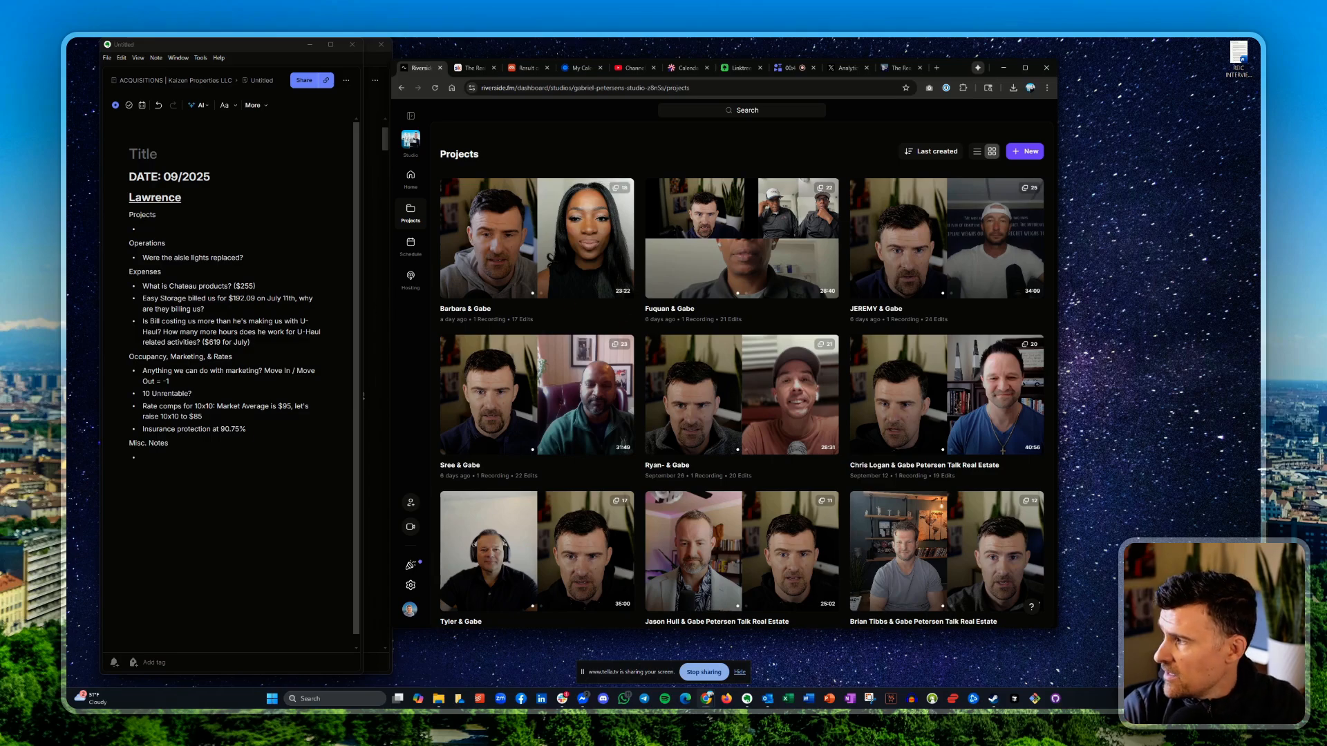
- Bring up the monday.com Episode List board, enlarge its window, review the episode rows and columns, and move the board out of the way
{"action": "left_click_drag", "start_coordinate": [1259, 366], "coordinate": [988, 100]}
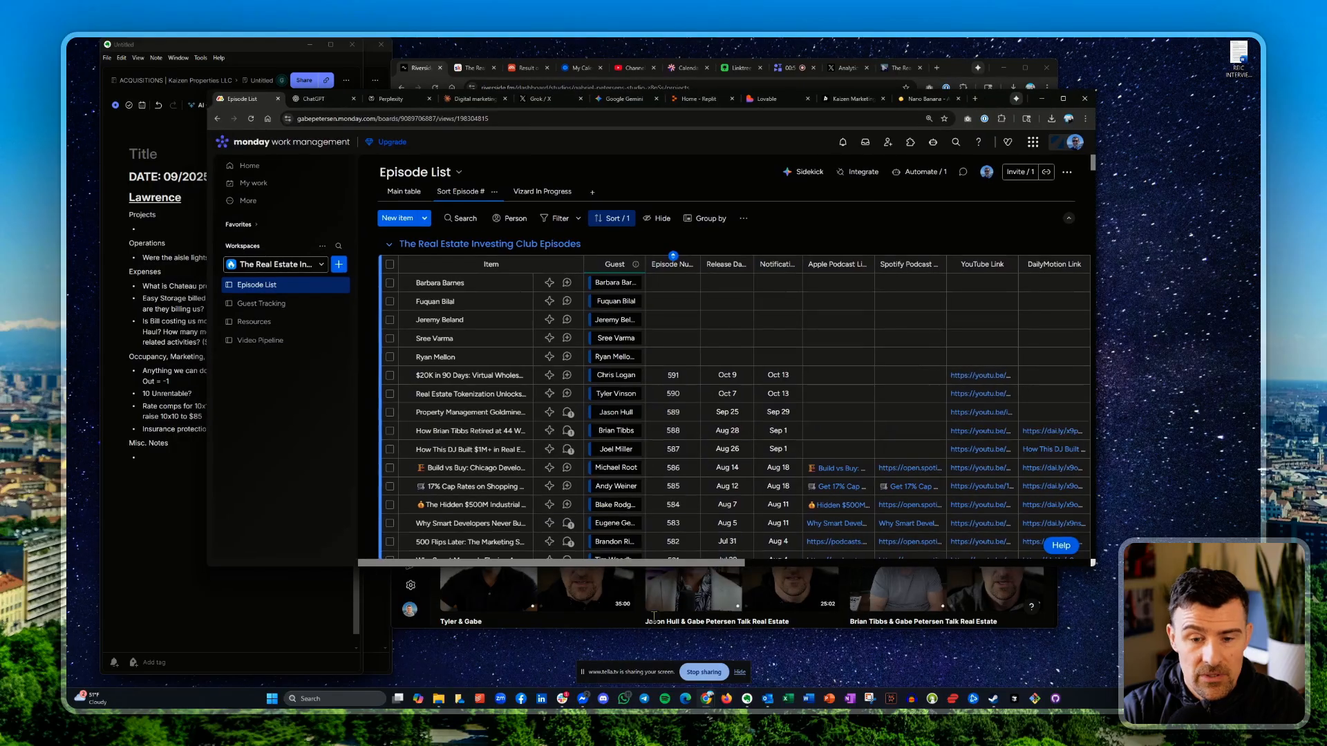
{"action": "left_click_drag", "start_coordinate": [662, 568], "coordinate": [661, 644]}
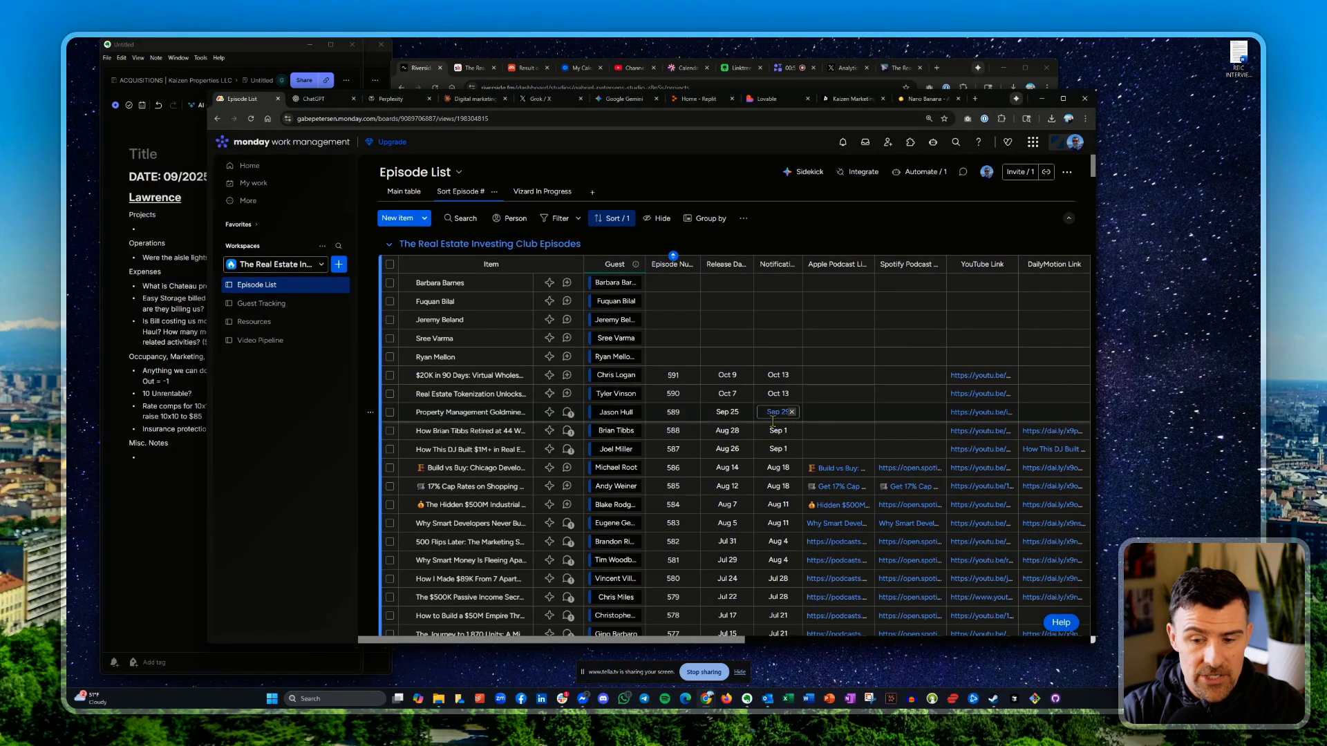
{"action": "scroll", "coordinate": [773, 421], "scroll_direction": "down", "scroll_amount": 2}
{"action": "scroll", "coordinate": [773, 422], "scroll_direction": "up", "scroll_amount": 2}
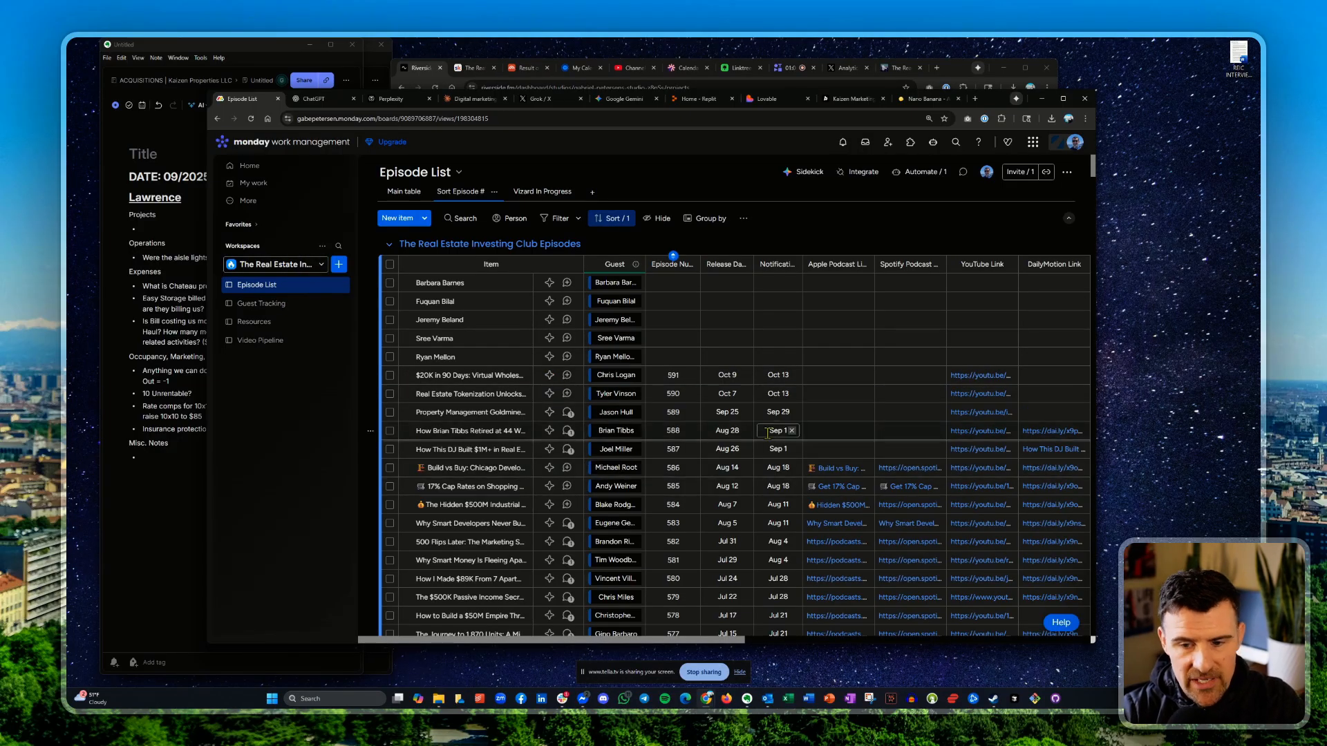
{"action": "scroll", "coordinate": [760, 427], "scroll_direction": "right", "scroll_amount": 10}
{"action": "scroll", "coordinate": [762, 430], "scroll_direction": "left", "scroll_amount": 10}
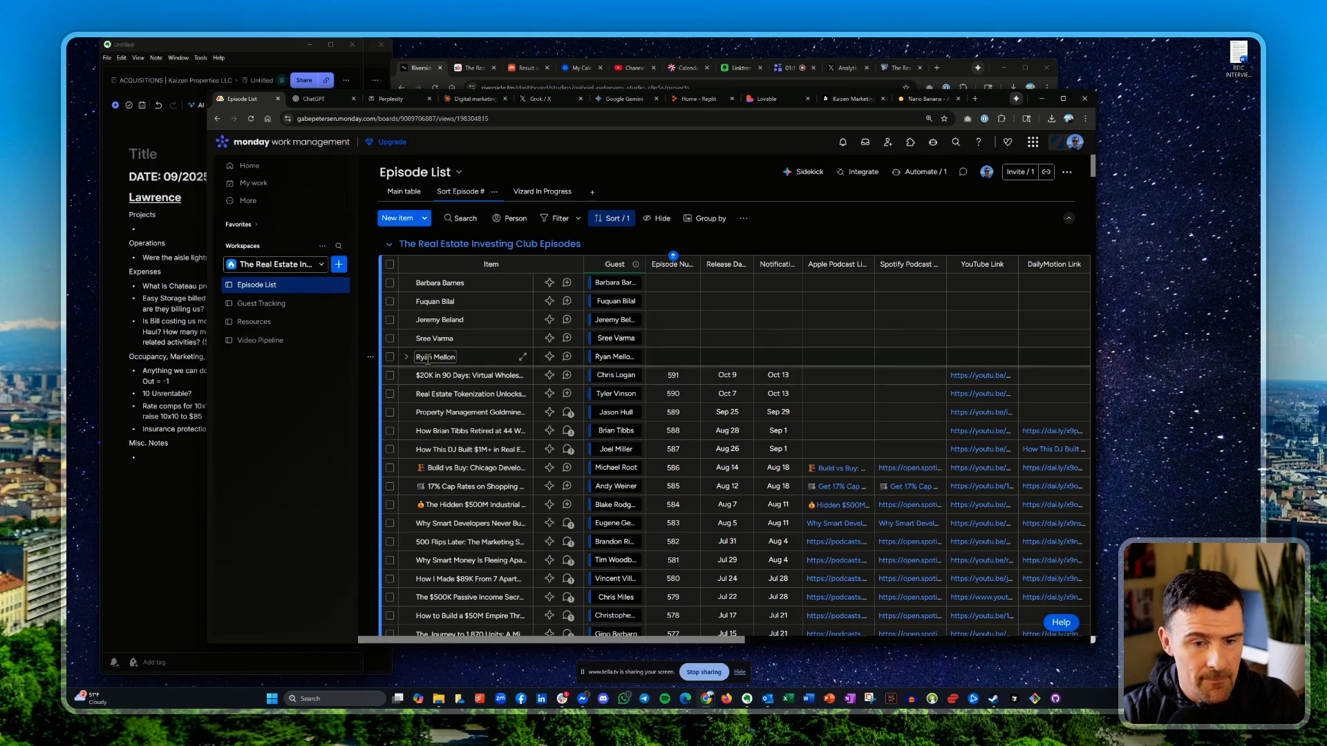
{"action": "left_click_drag", "start_coordinate": [998, 103], "coordinate": [68, 131]}
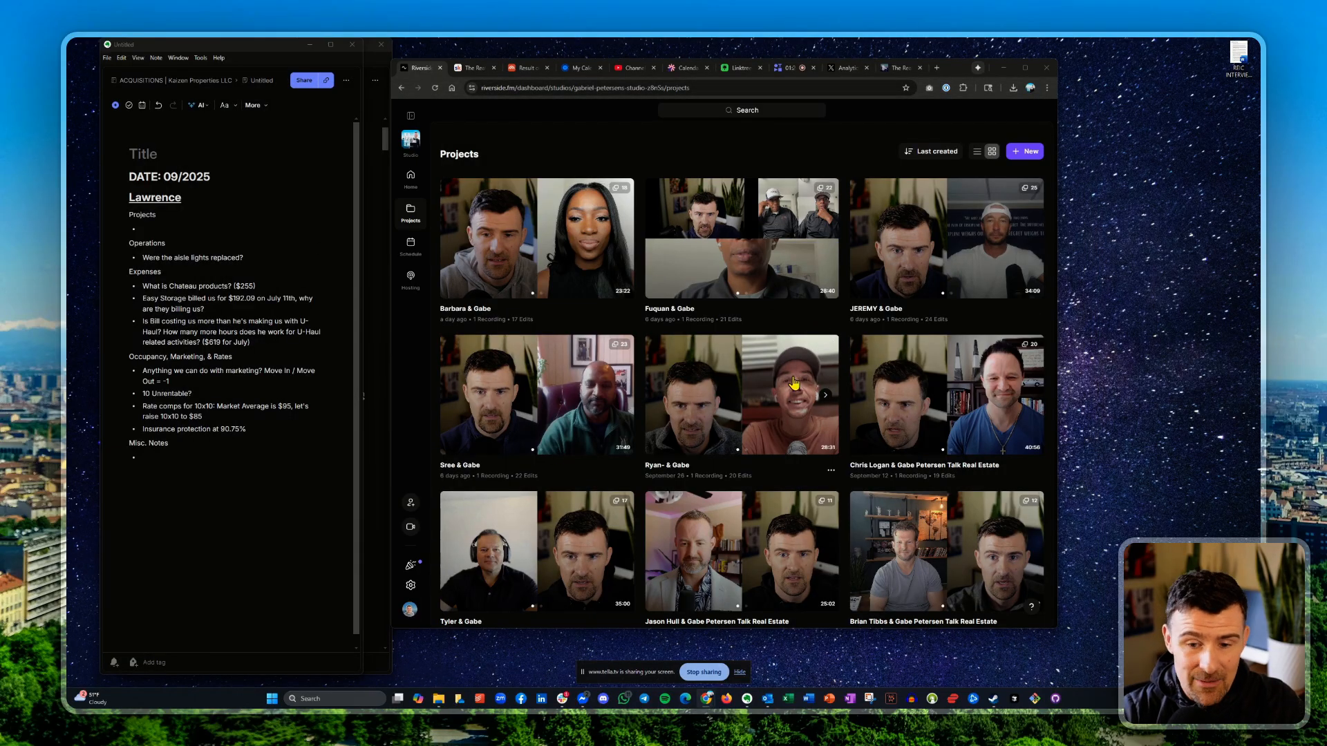
- Open the recordings of the Digital Nomad Nation guest's project and check the download formats offered for its transcript
{"action": "left_click", "coordinate": [722, 387]}
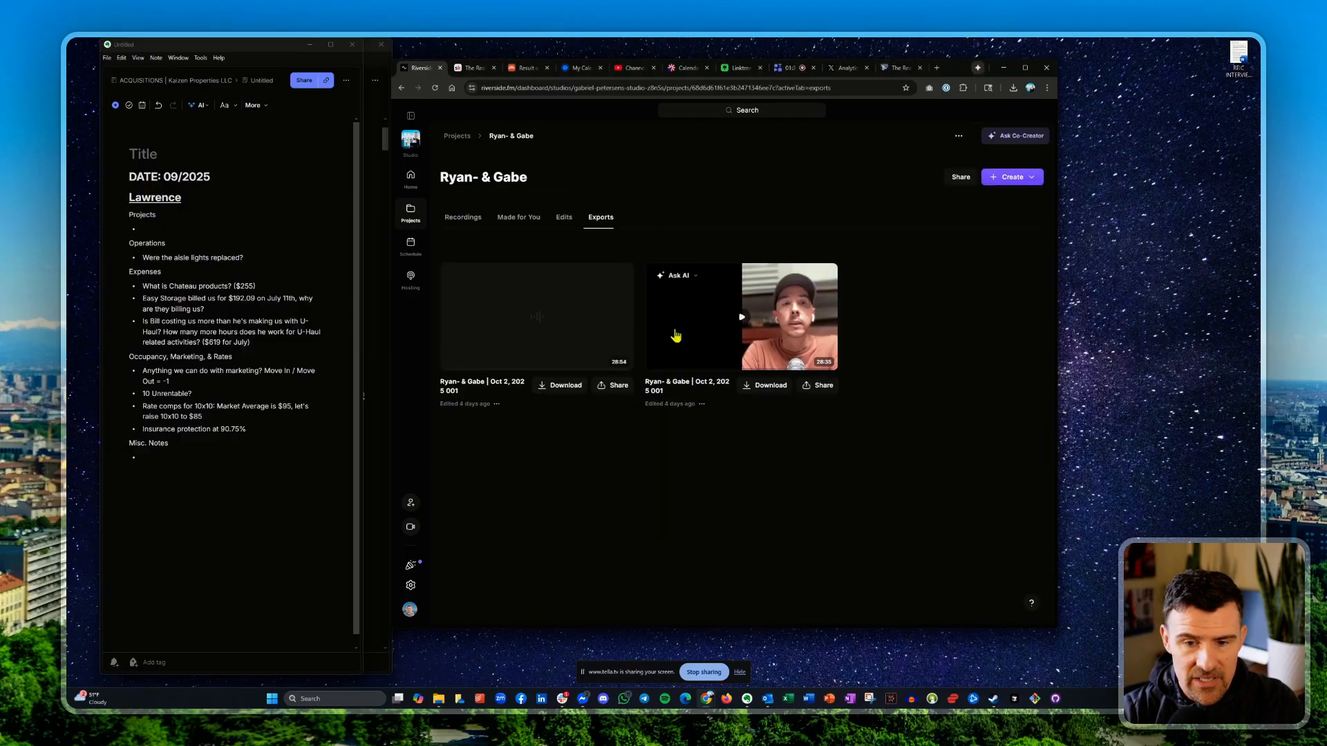
{"action": "left_click", "coordinate": [465, 222]}
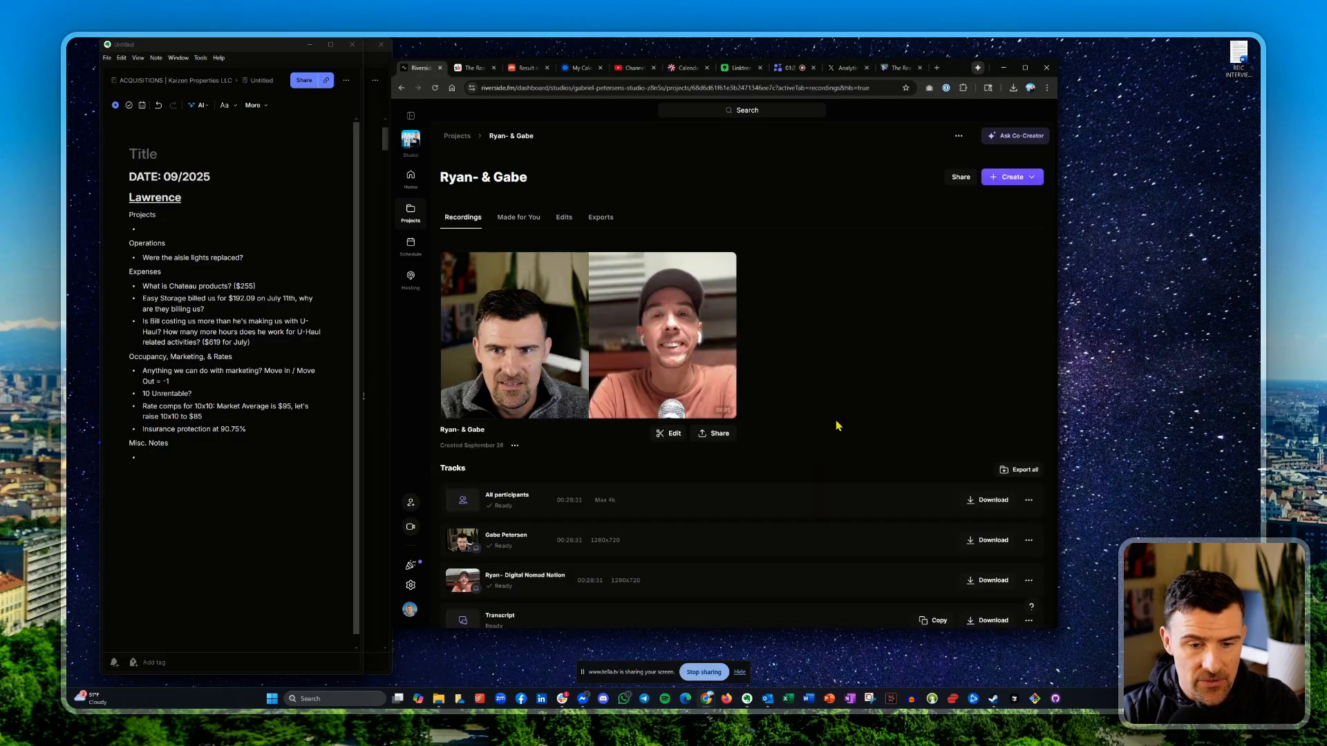
{"action": "scroll", "coordinate": [581, 446], "scroll_direction": "down", "scroll_amount": 1}
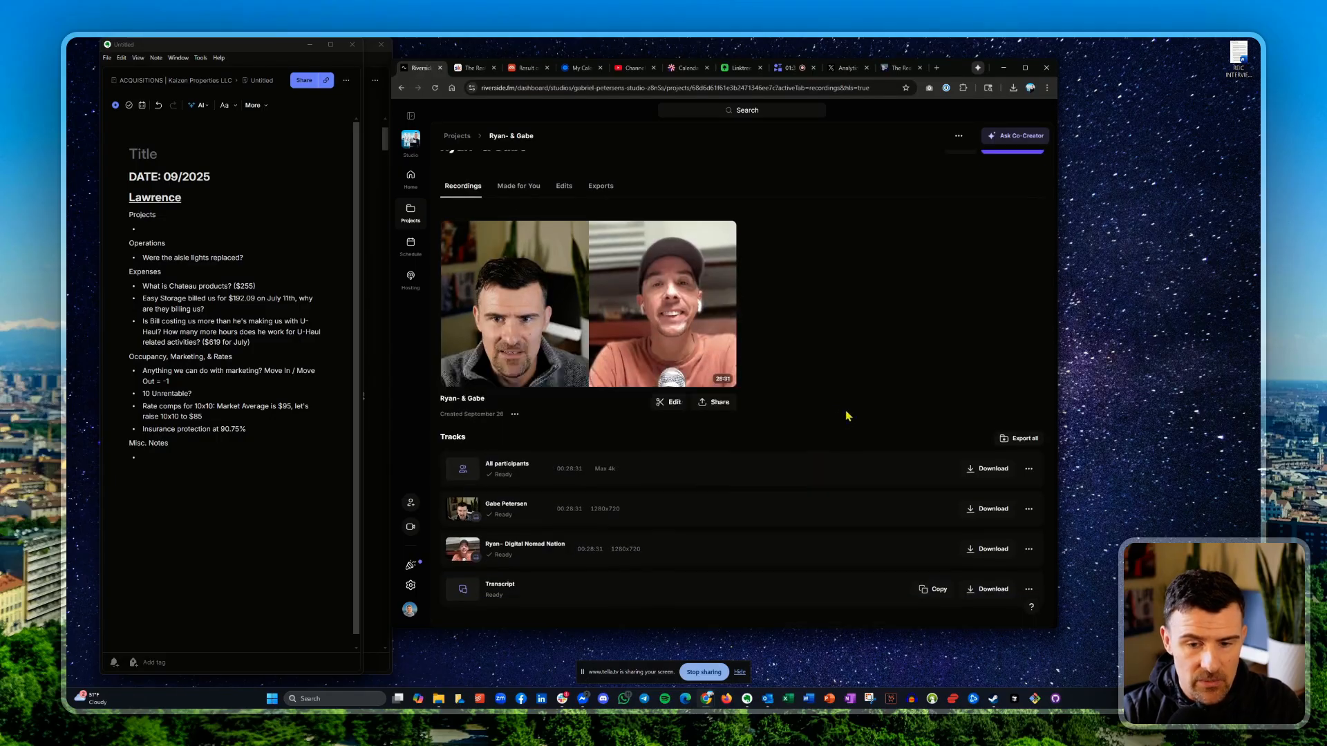
{"action": "left_click", "coordinate": [993, 591]}
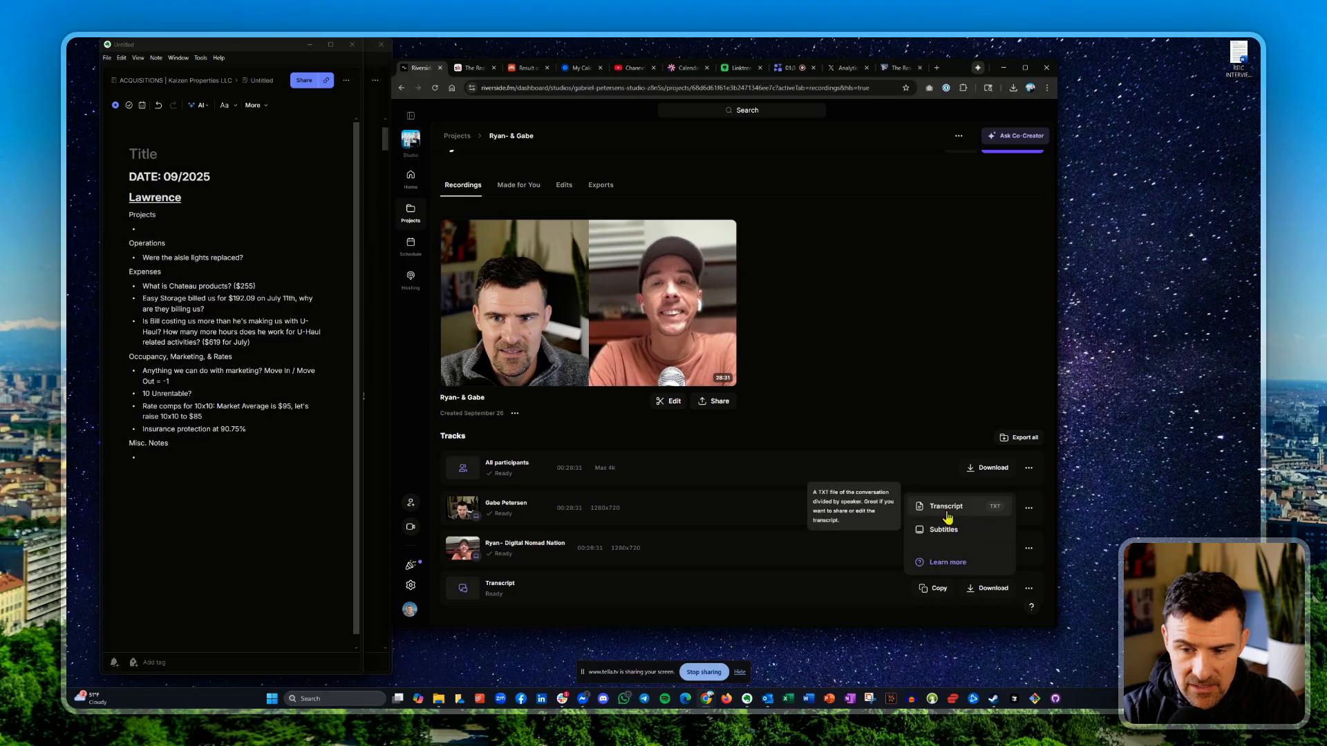
{"action": "left_click", "coordinate": [947, 367]}
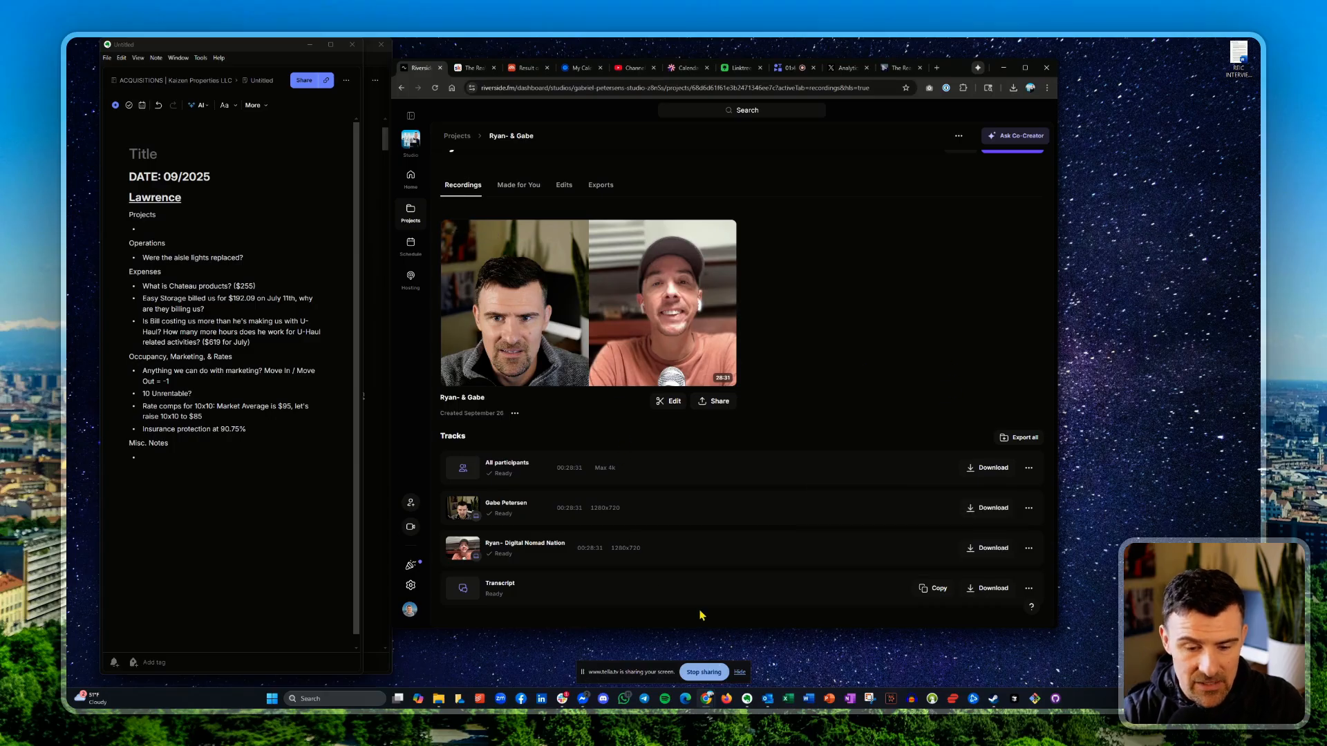
{"action": "mouse_move", "coordinate": [440, 698]}
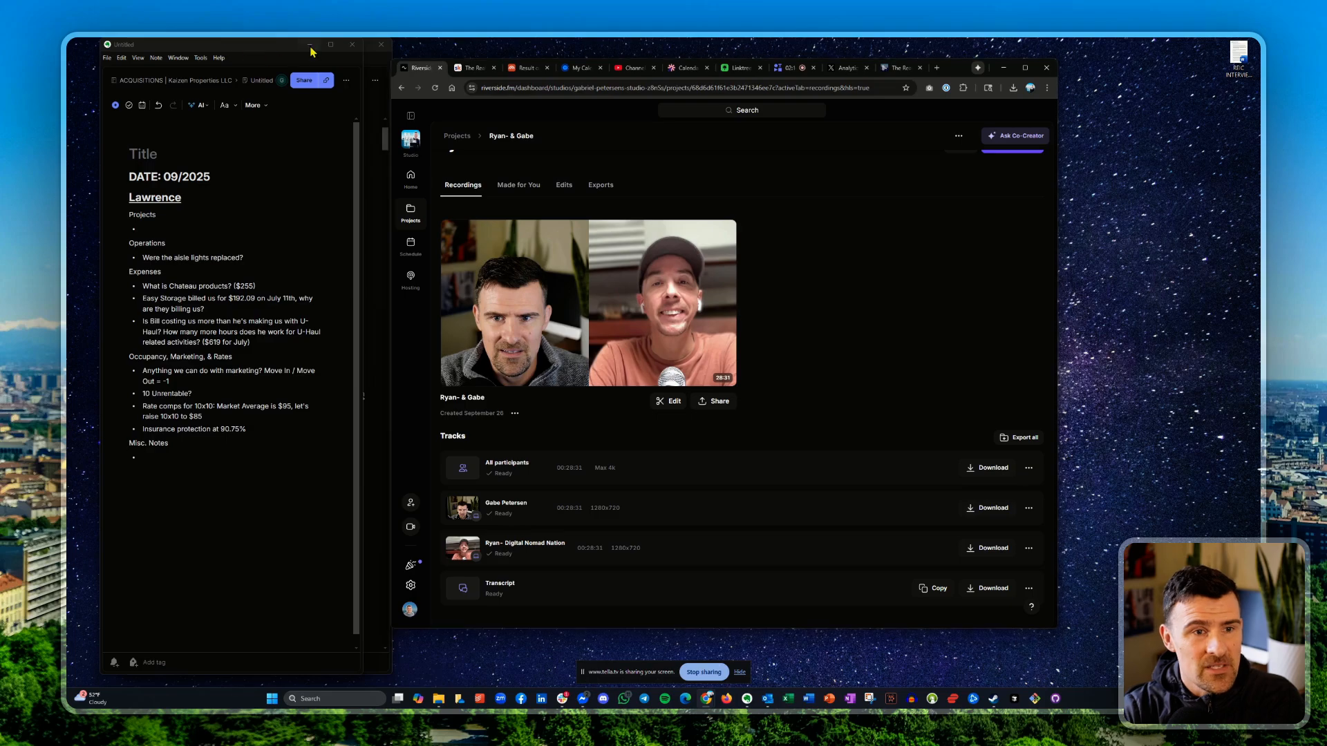
- Close the notes windows and open the Digital Nomad Nation interview recording for editing
{"action": "left_click", "coordinate": [351, 46]}
{"action": "left_click", "coordinate": [346, 46]}
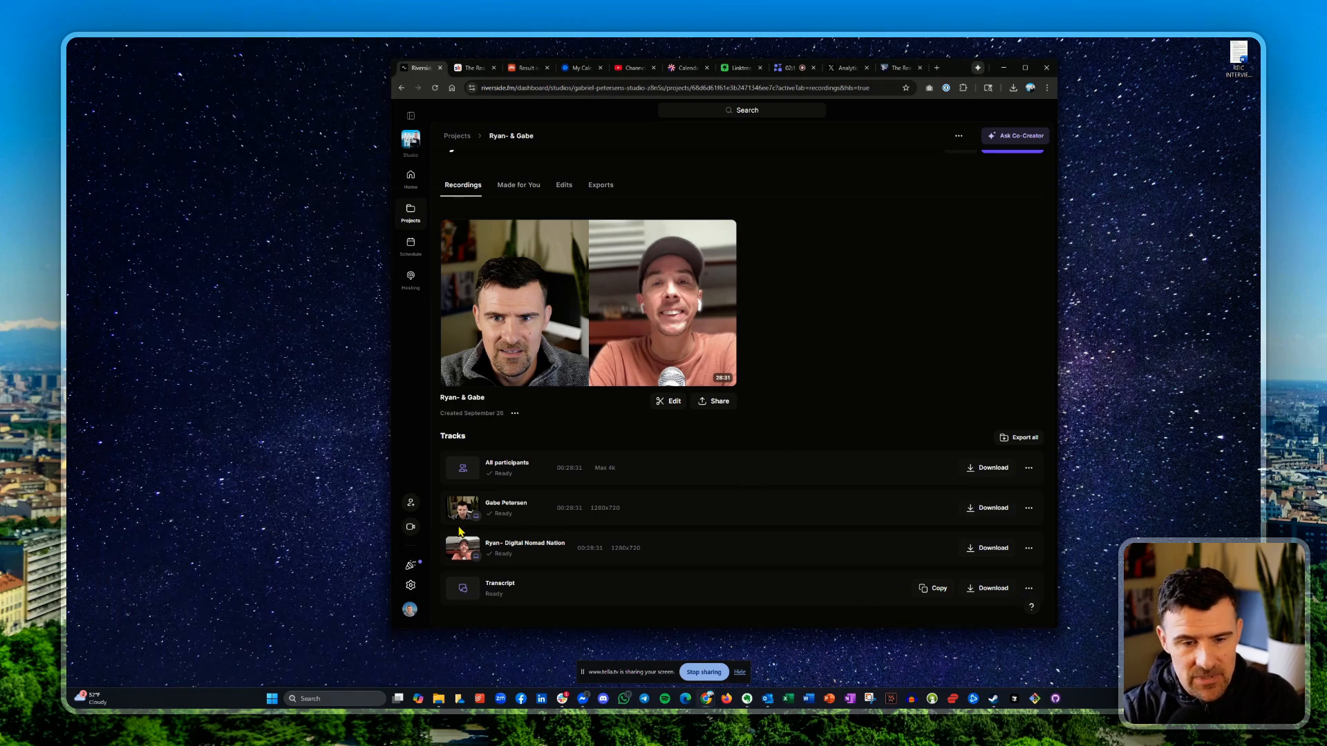
{"action": "mouse_move", "coordinate": [580, 278]}
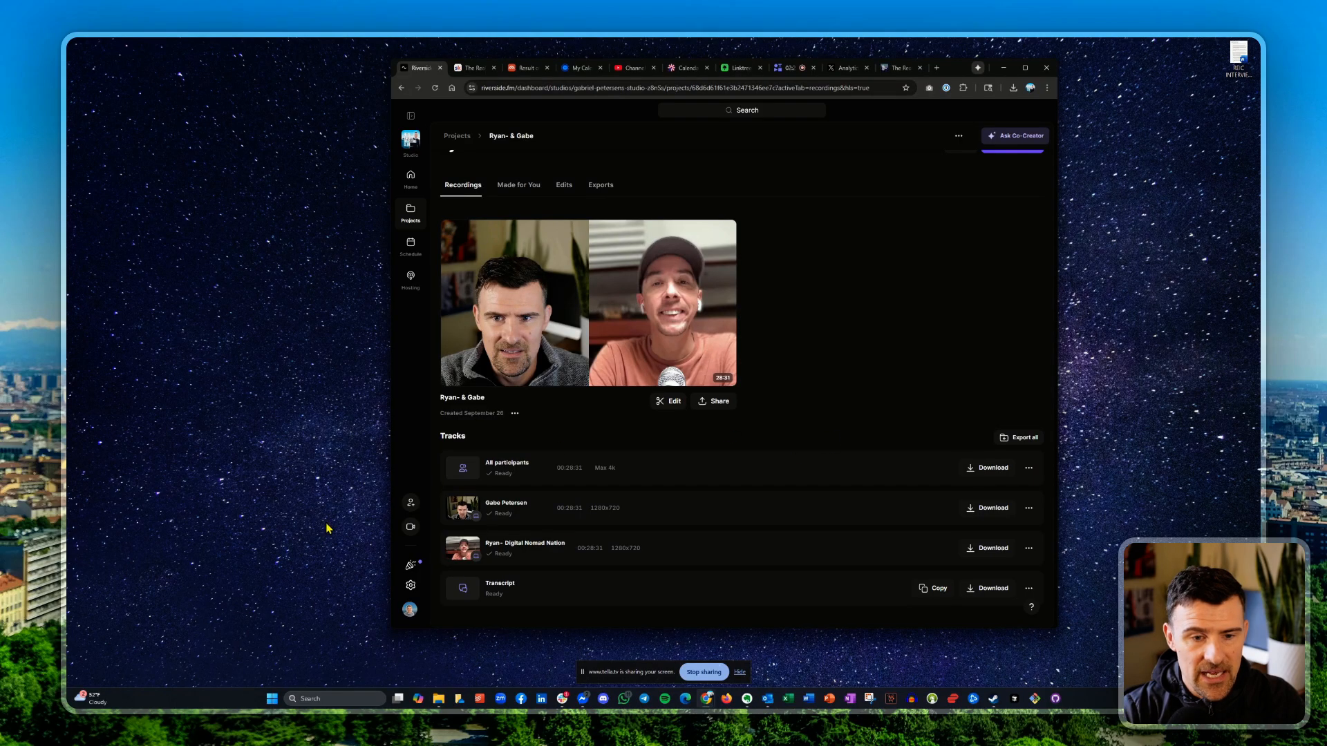
{"action": "left_click", "coordinate": [680, 402]}
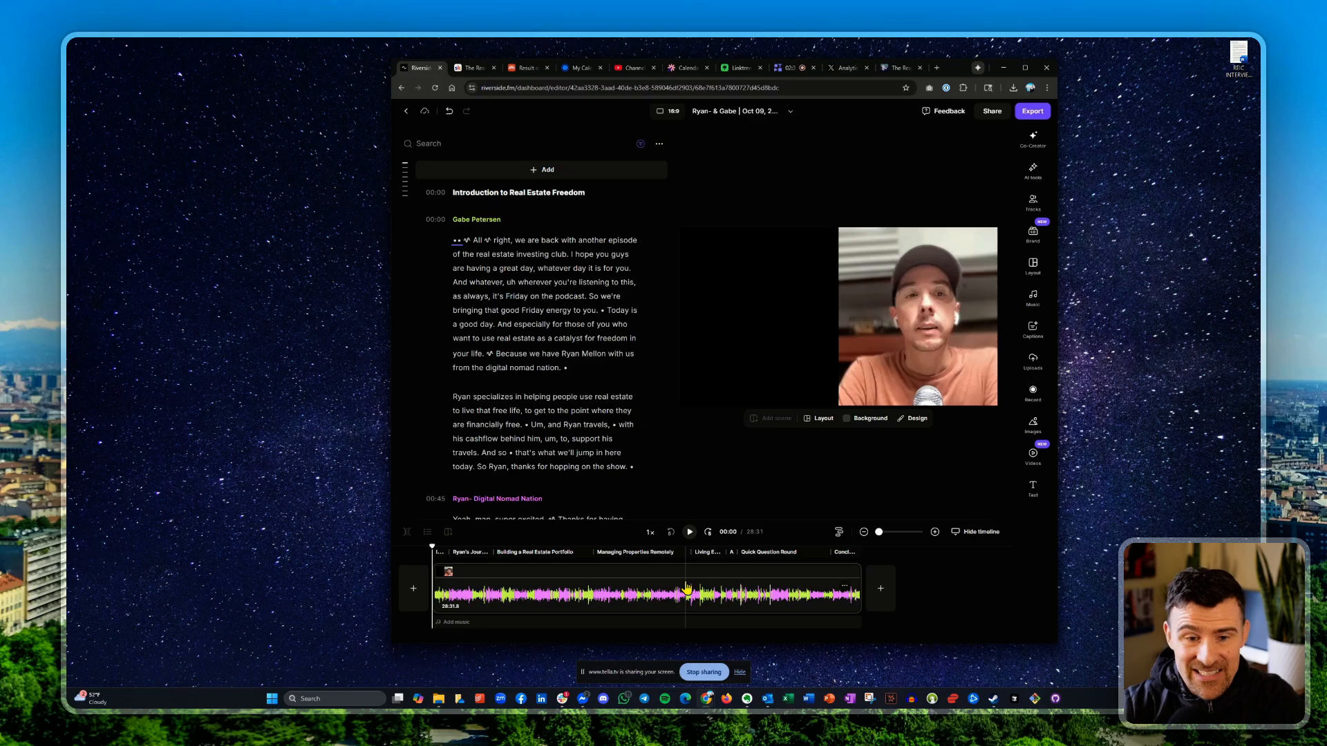
- Insert the uploaded REIC intro video at the start of the timeline and check the video export options
{"action": "left_click", "coordinate": [412, 593]}
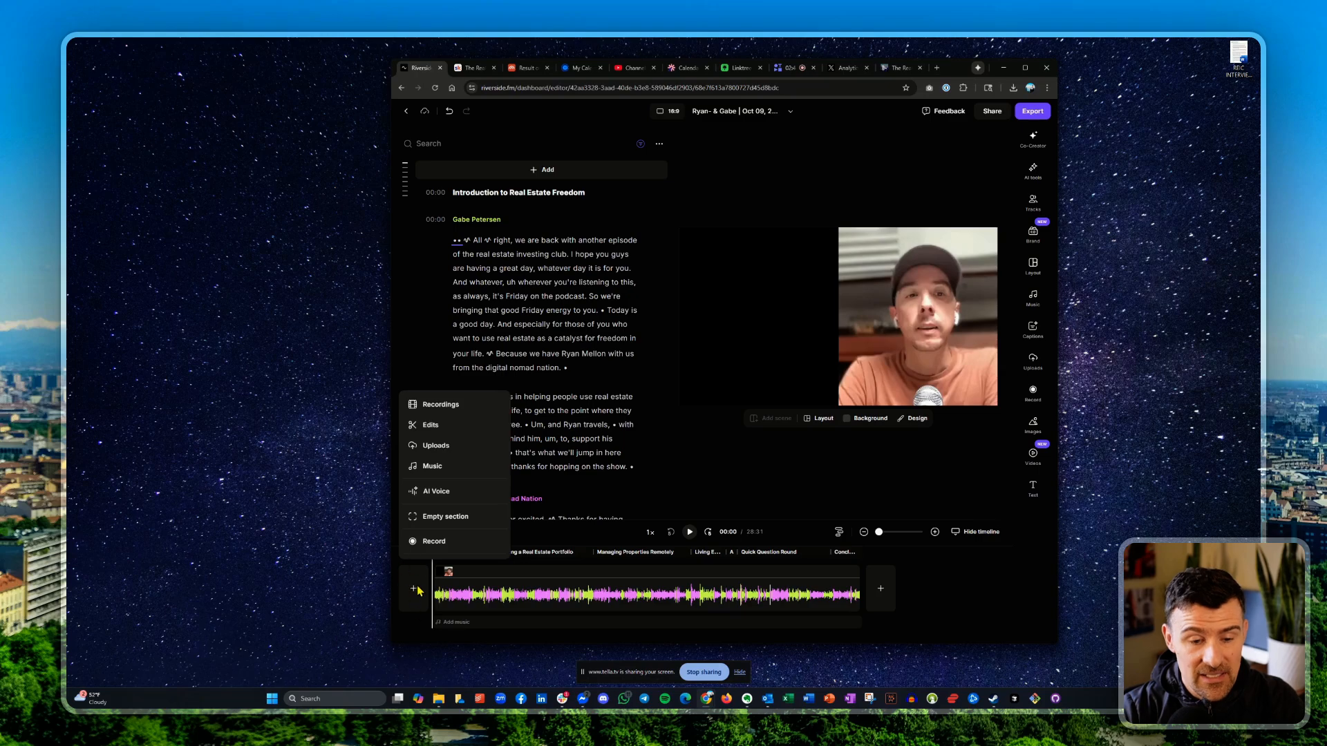
{"action": "left_click", "coordinate": [436, 445]}
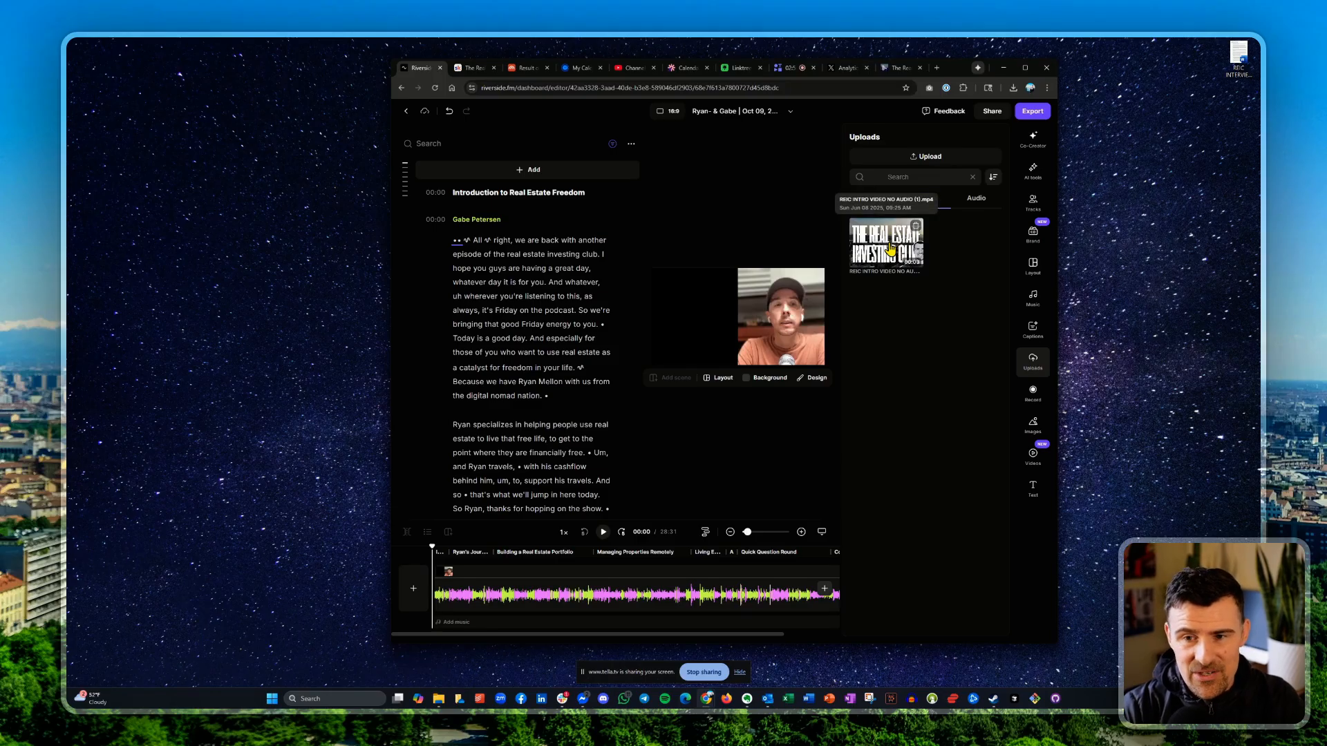
{"action": "left_click", "coordinate": [978, 199]}
{"action": "left_click", "coordinate": [930, 200]}
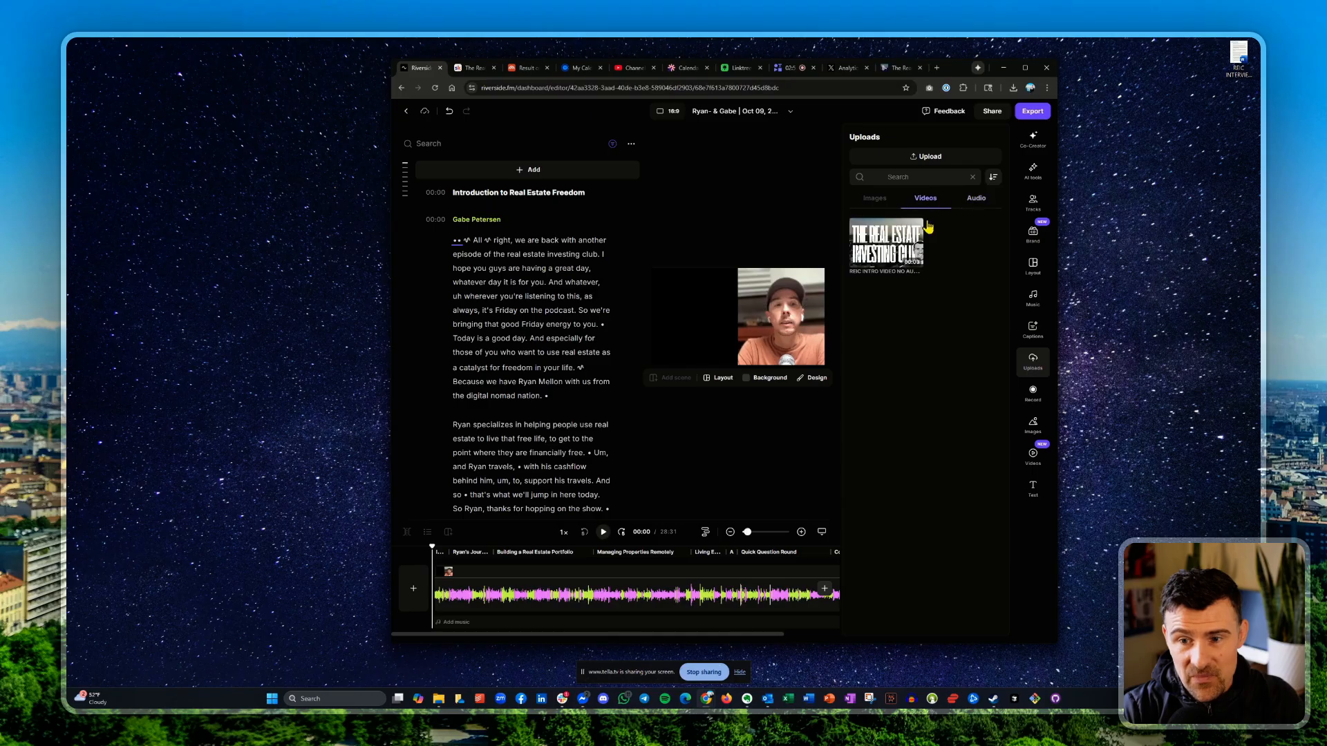
{"action": "left_click", "coordinate": [414, 590]}
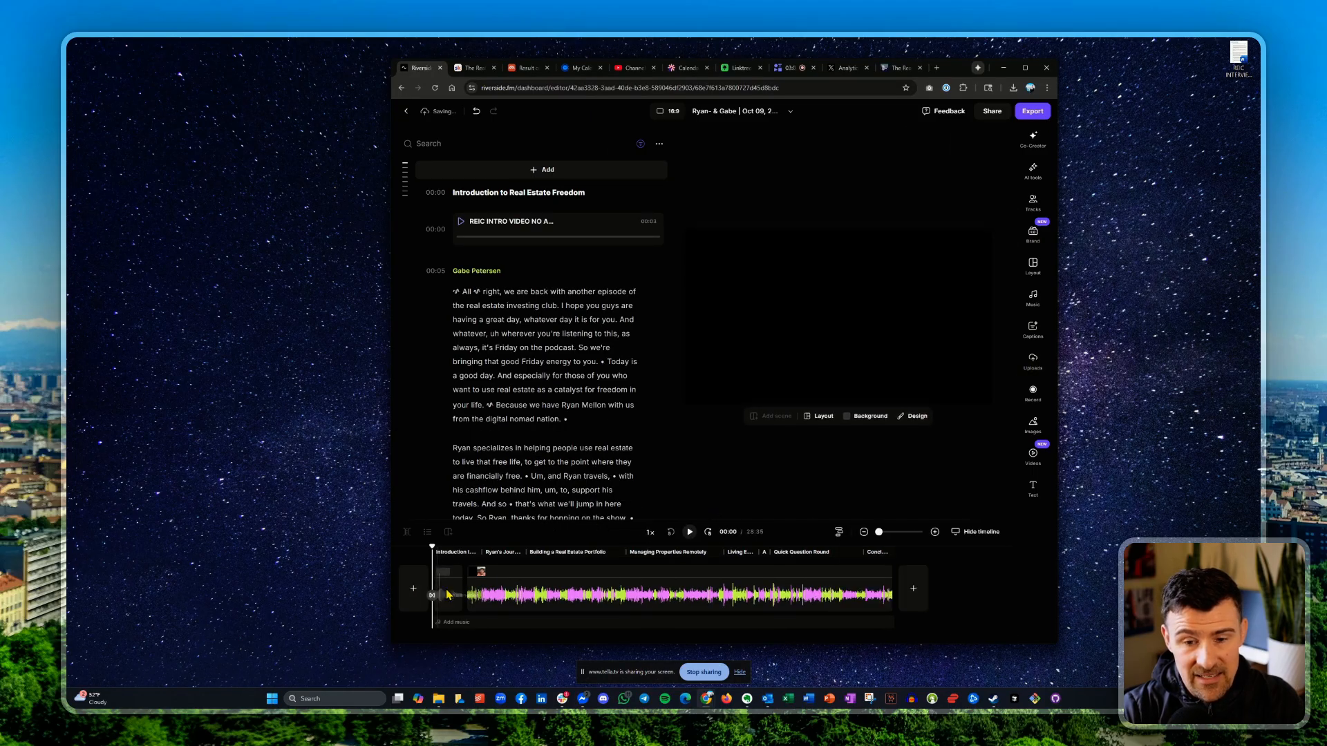
{"action": "left_click", "coordinate": [1027, 112]}
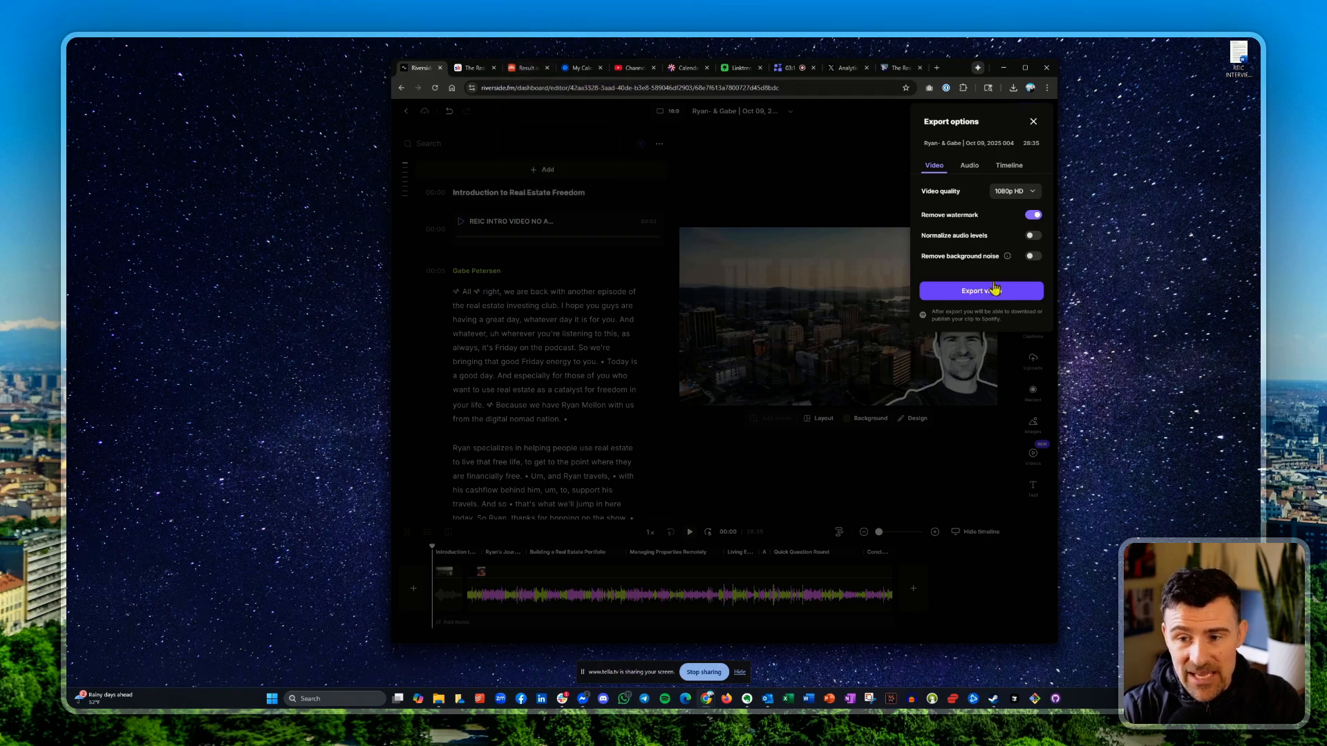
{"action": "left_click", "coordinate": [719, 208]}
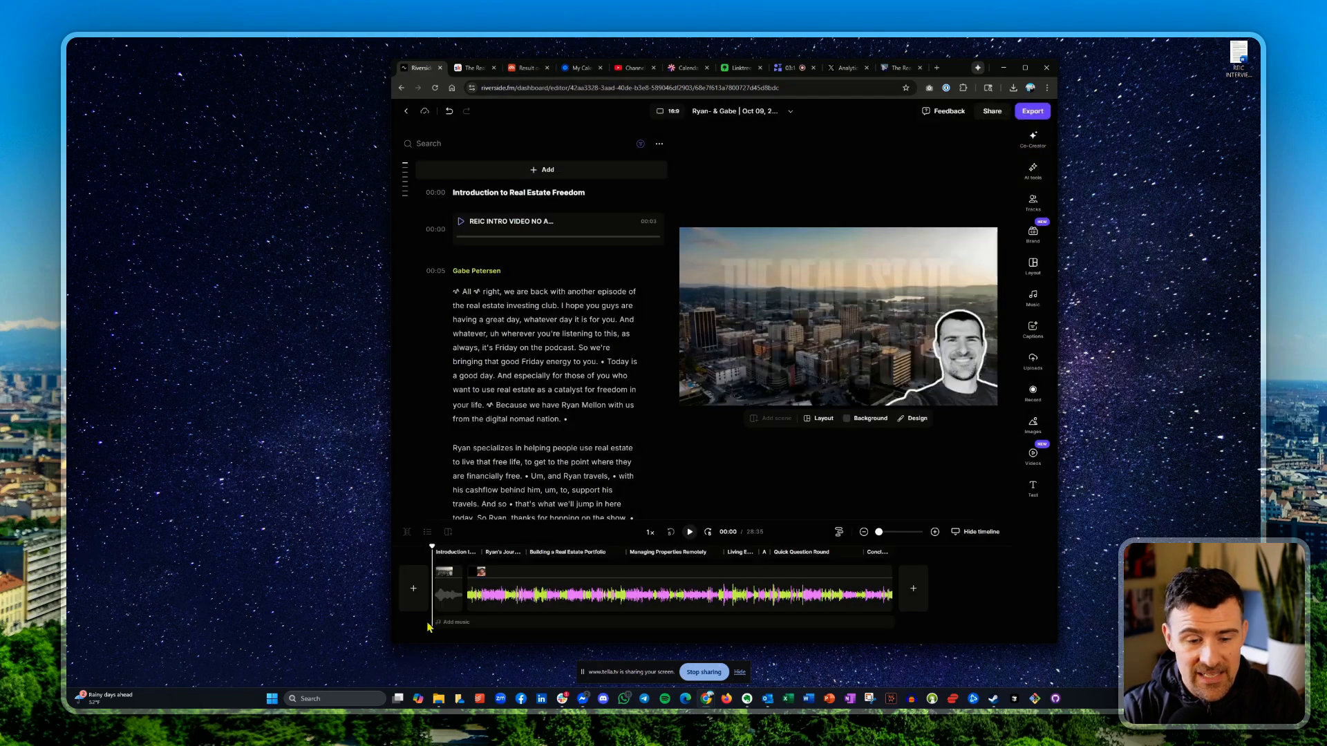
- Replace the intro video at the start of the timeline with the uploaded REIC Audio Intro Clip.wav
{"action": "left_click", "coordinate": [454, 606]}
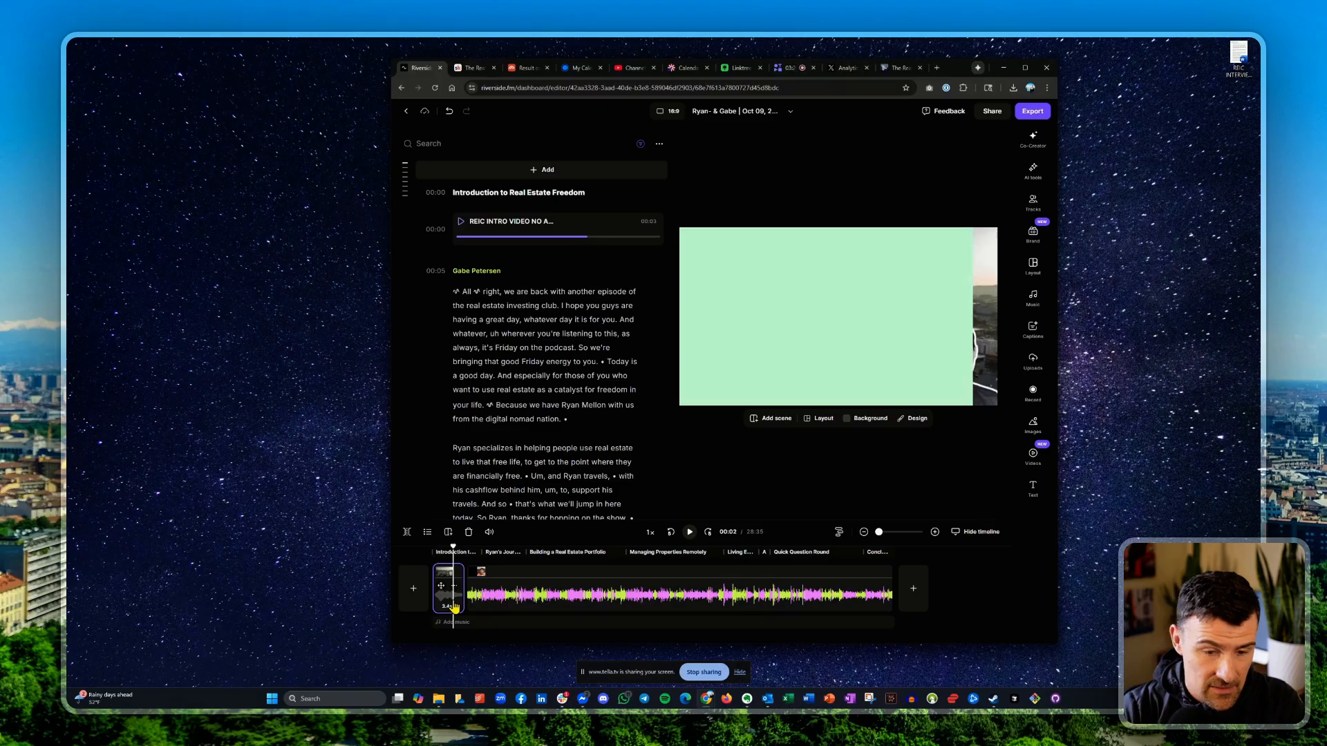
{"action": "key", "text": "Delete"}
{"action": "left_click", "coordinate": [411, 607]}
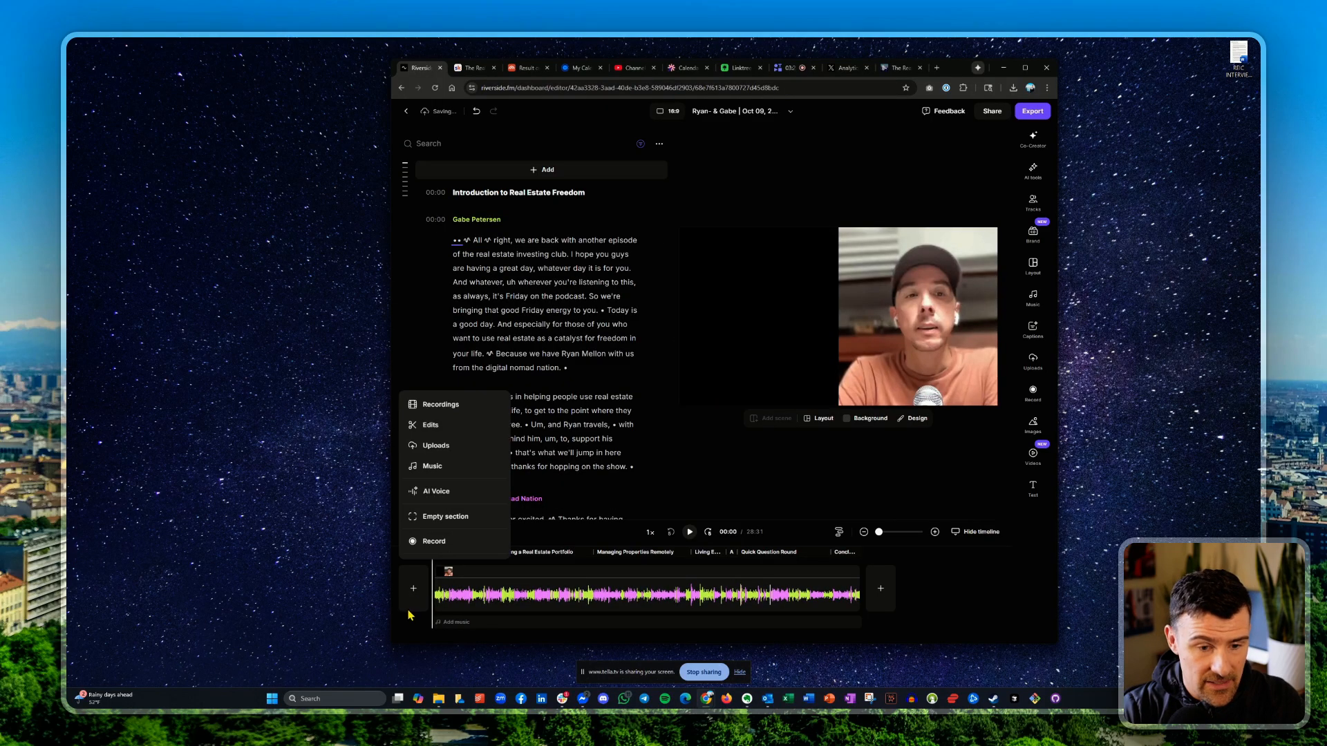
{"action": "left_click", "coordinate": [436, 445]}
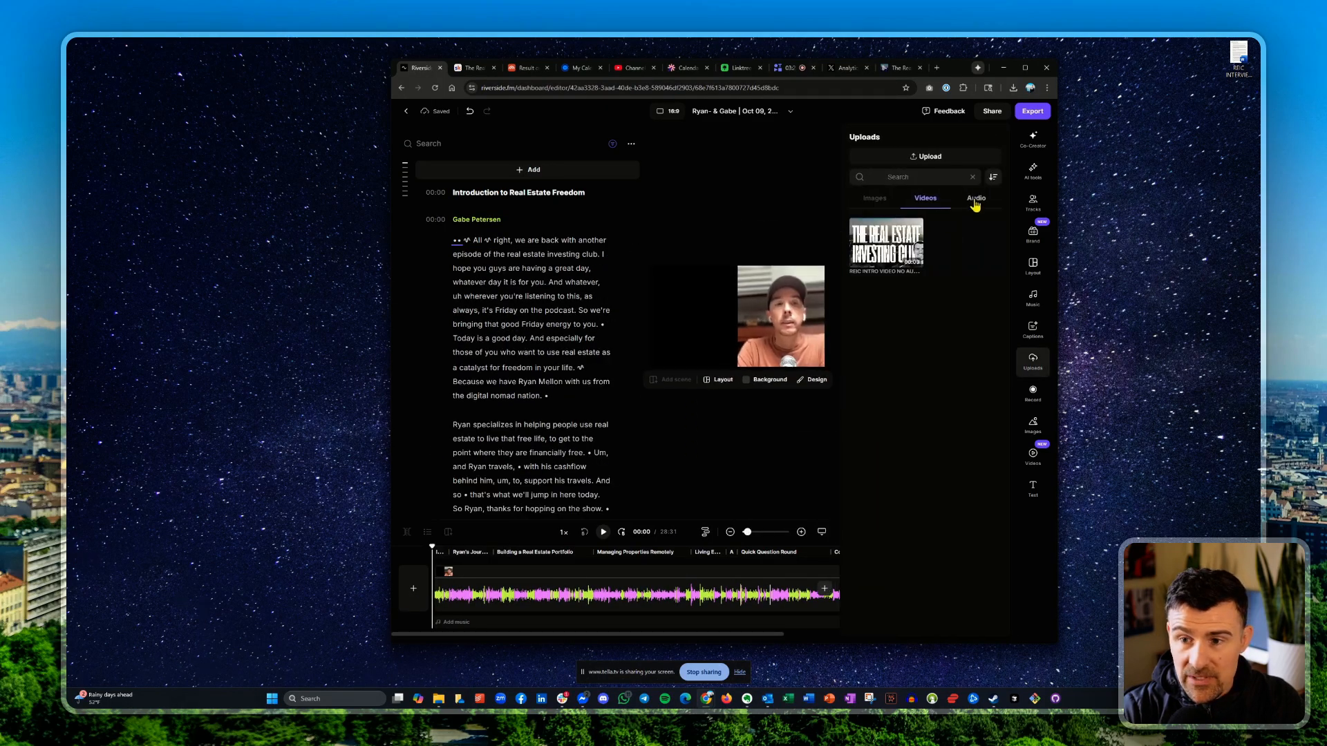
{"action": "left_click", "coordinate": [975, 200]}
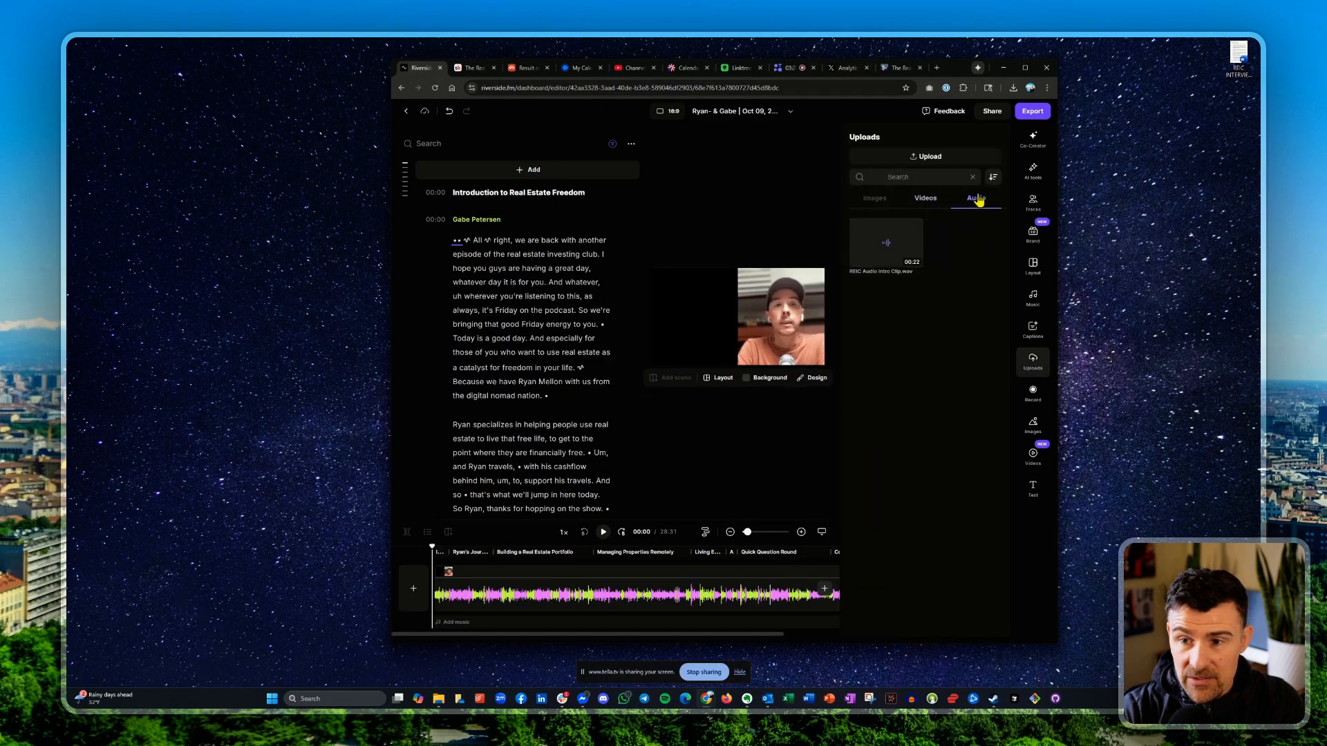
{"action": "left_click", "coordinate": [886, 242]}
- Review the audio and video export options for the edit without exporting
{"action": "left_click", "coordinate": [1032, 112]}
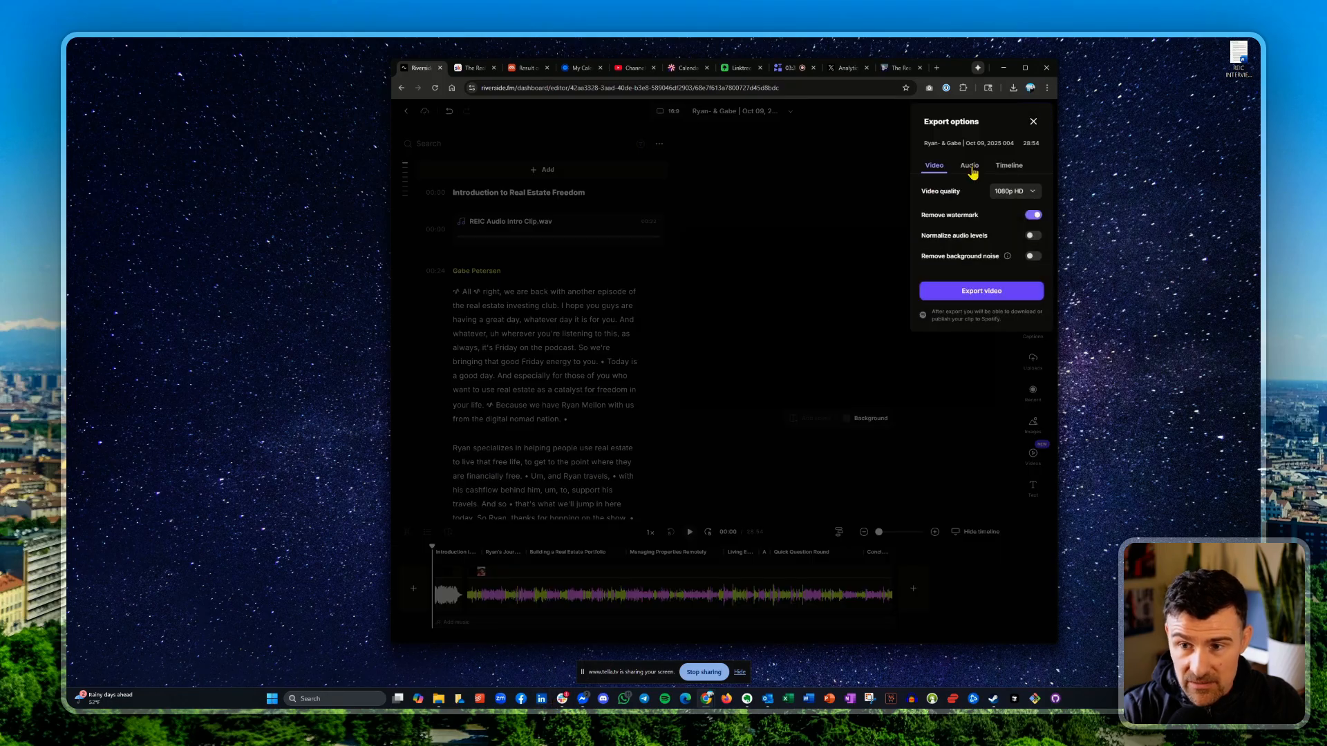
{"action": "left_click", "coordinate": [969, 166]}
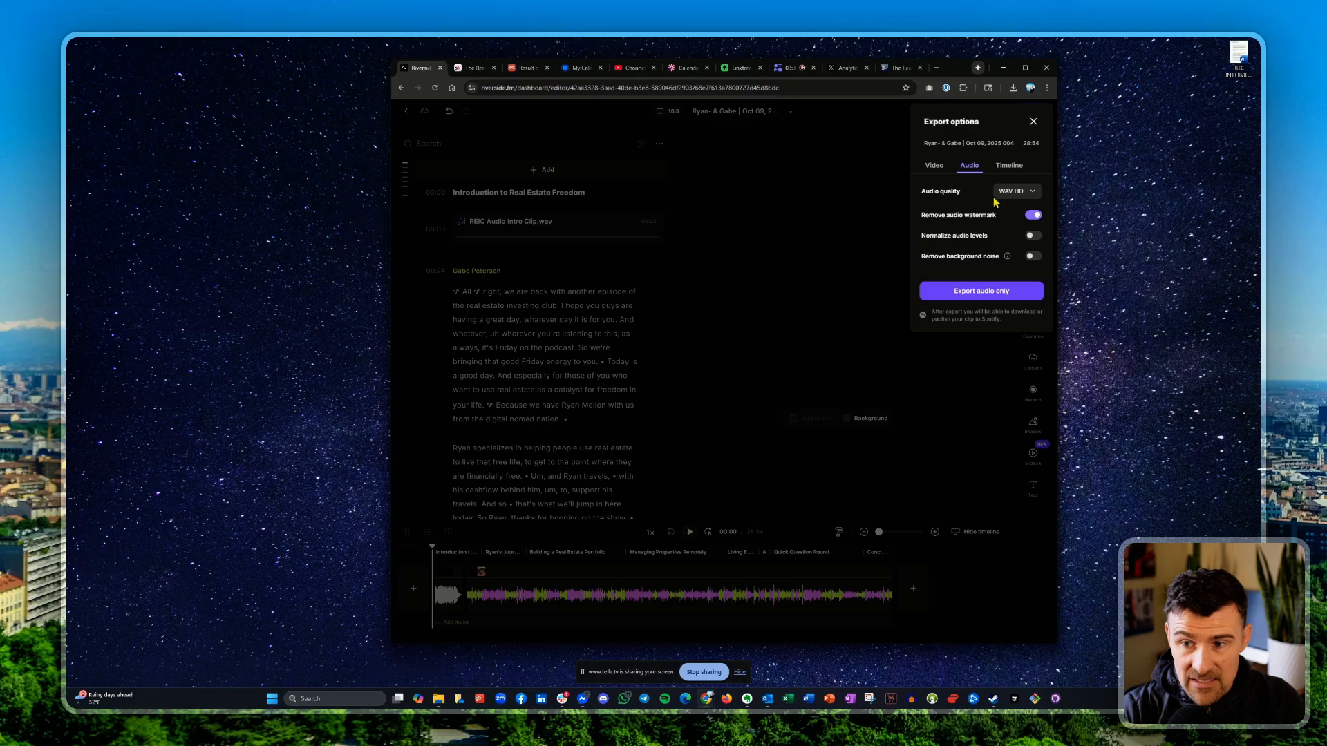
{"action": "left_click", "coordinate": [937, 169]}
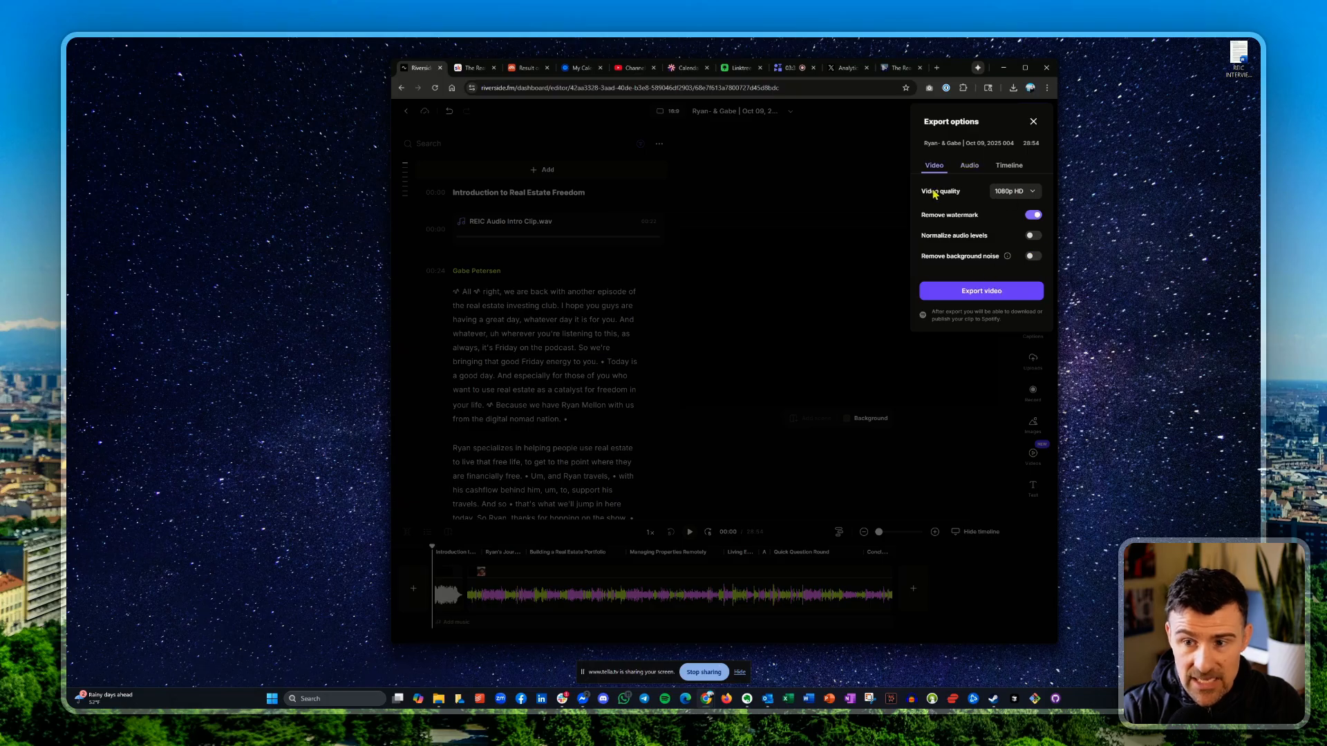
{"action": "left_click", "coordinate": [1031, 125]}
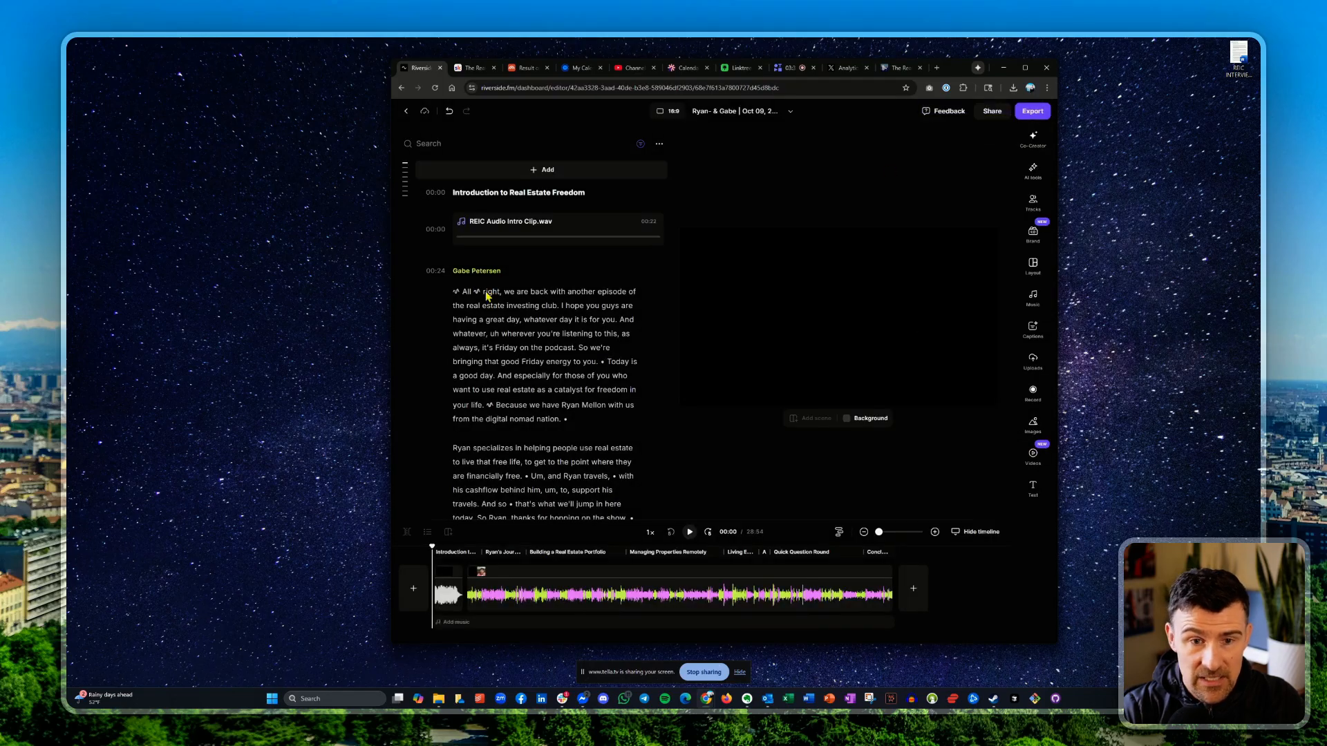
- Leave the editor, show the project's exports, and bring up the Downloads folder in File Explorer
{"action": "left_click", "coordinate": [405, 111]}
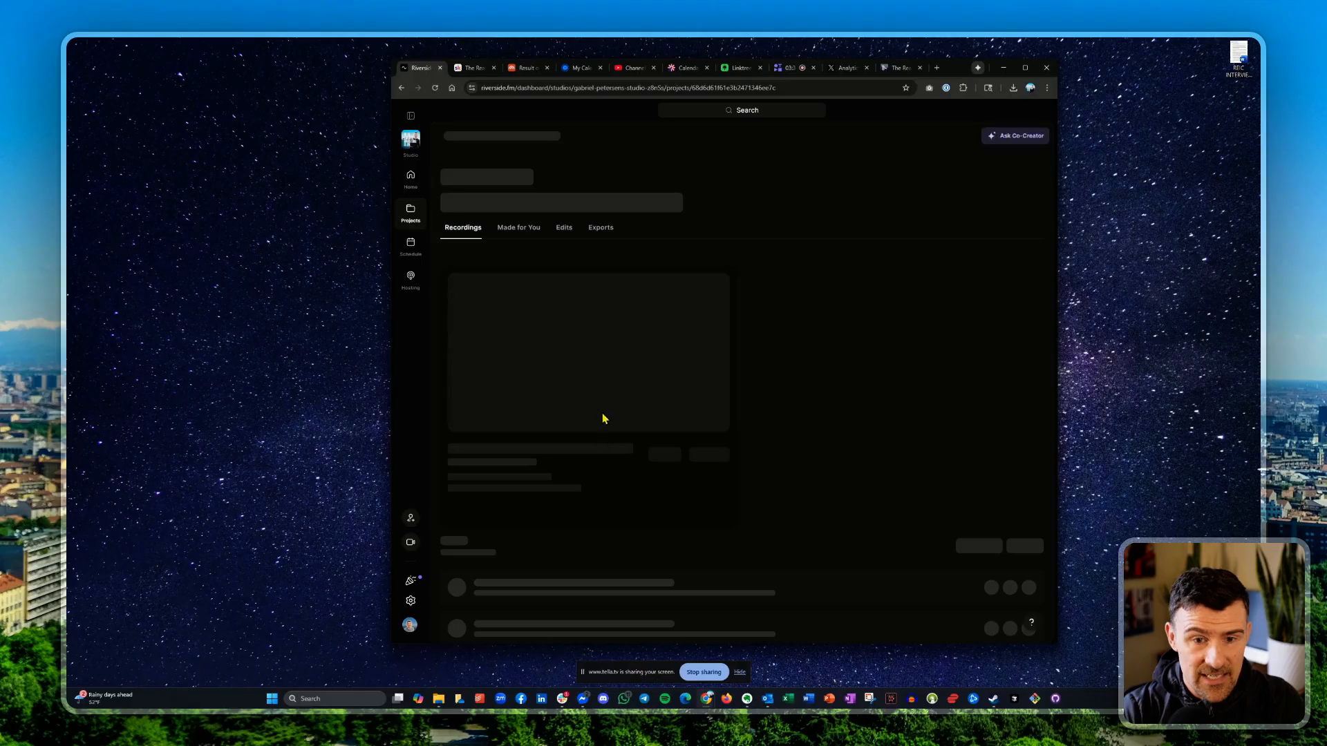
{"action": "left_click", "coordinate": [601, 217]}
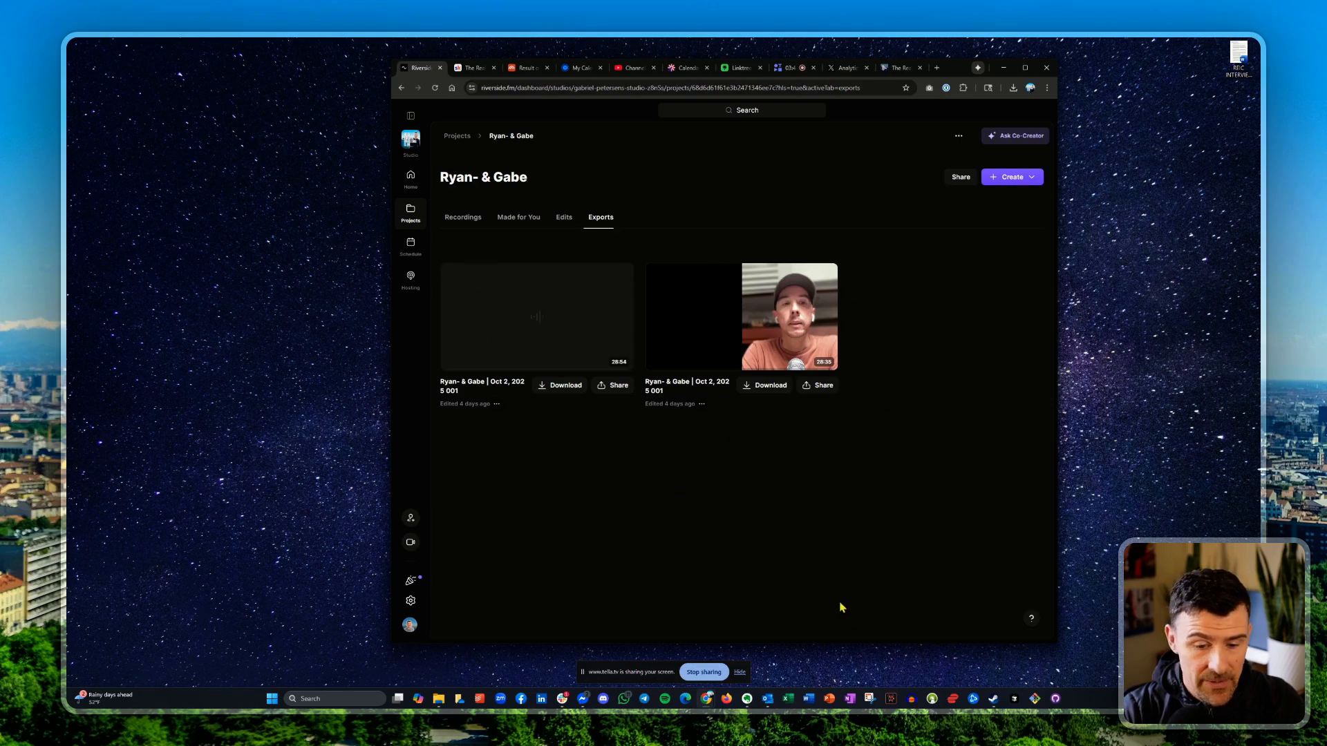
{"action": "mouse_move", "coordinate": [437, 696]}
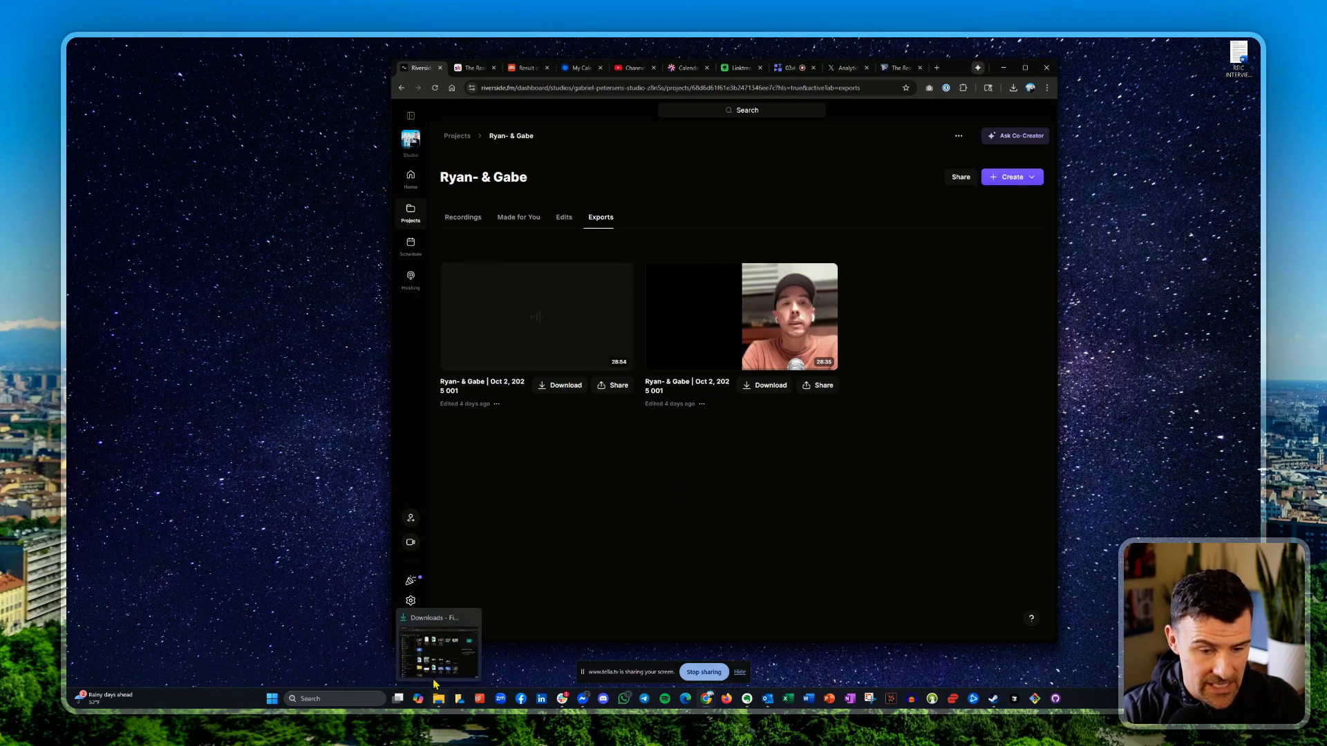
{"action": "left_click", "coordinate": [430, 661]}
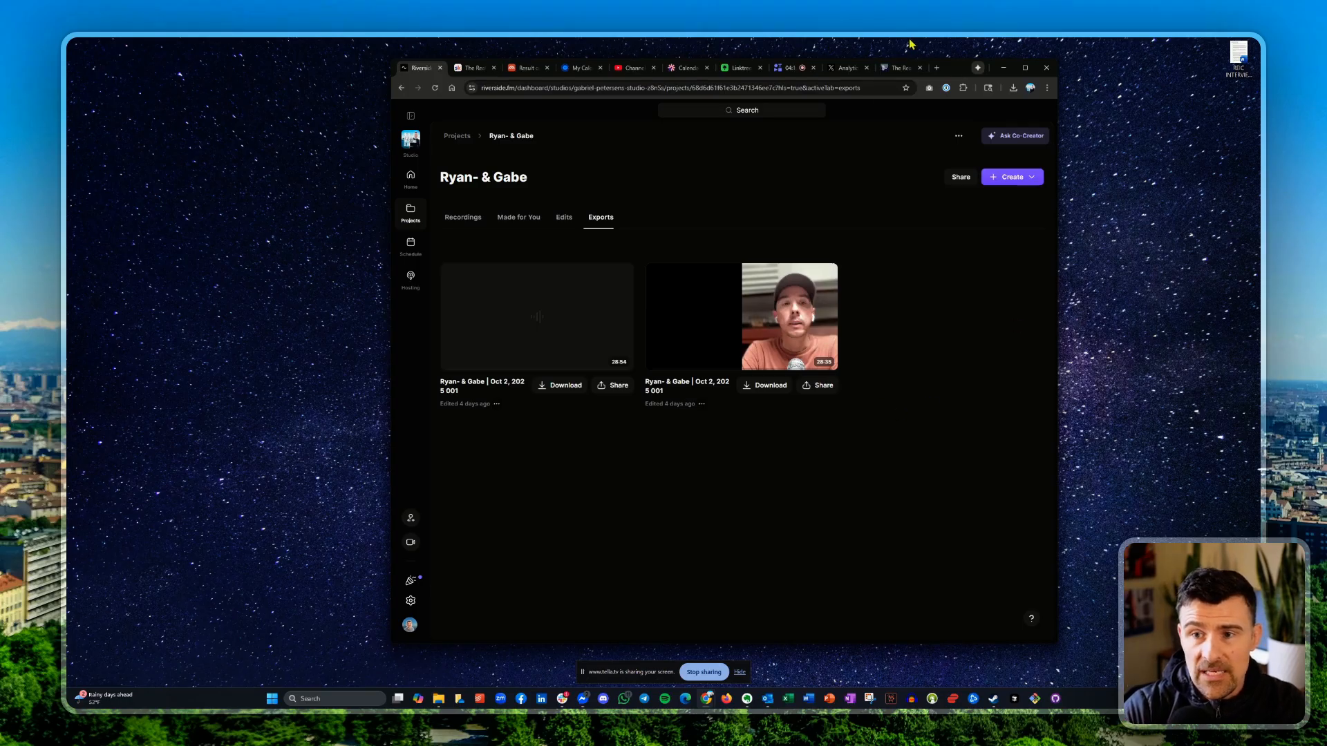
- Open Buzzsprout in a new browser tab, place it among the first tabs, and show the podcast's list of all episodes
{"action": "left_click", "coordinate": [936, 68]}
{"action": "type", "text": "buz"}
{"action": "key", "text": "Return"}
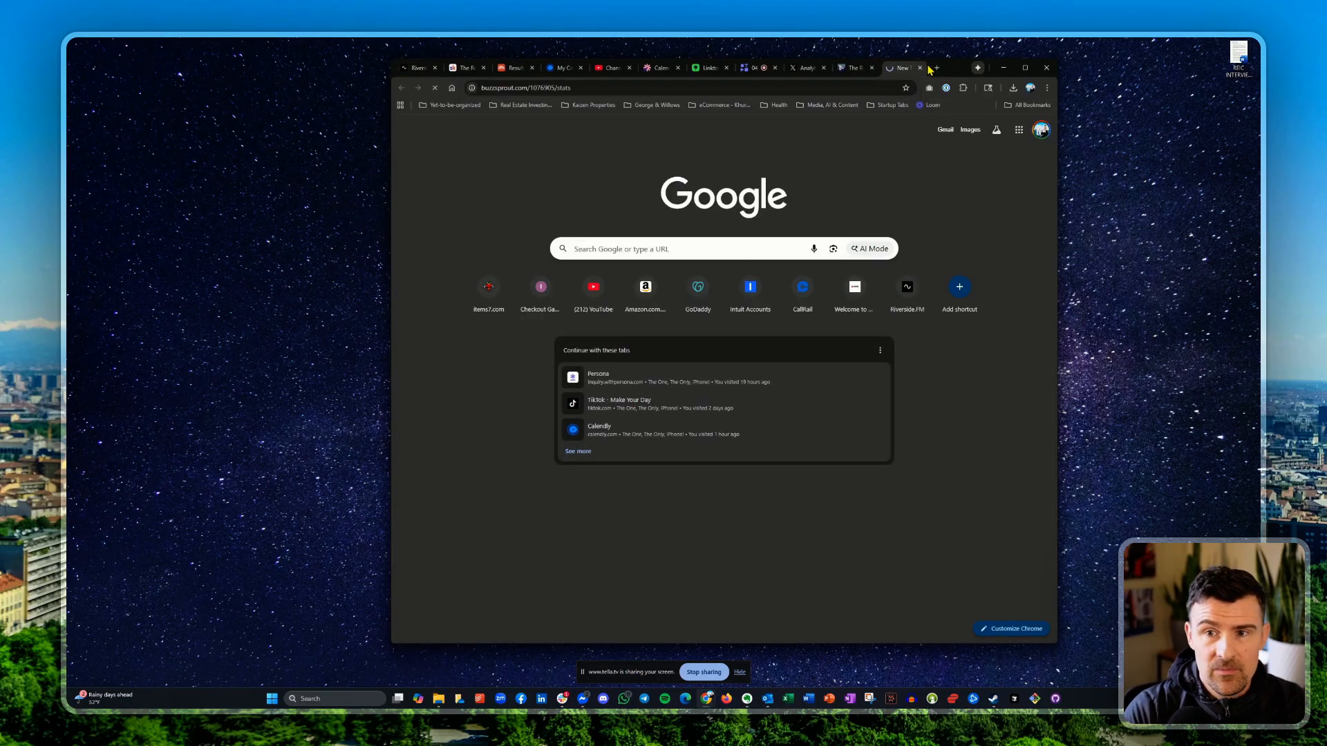
{"action": "left_click_drag", "start_coordinate": [898, 68], "coordinate": [518, 68]}
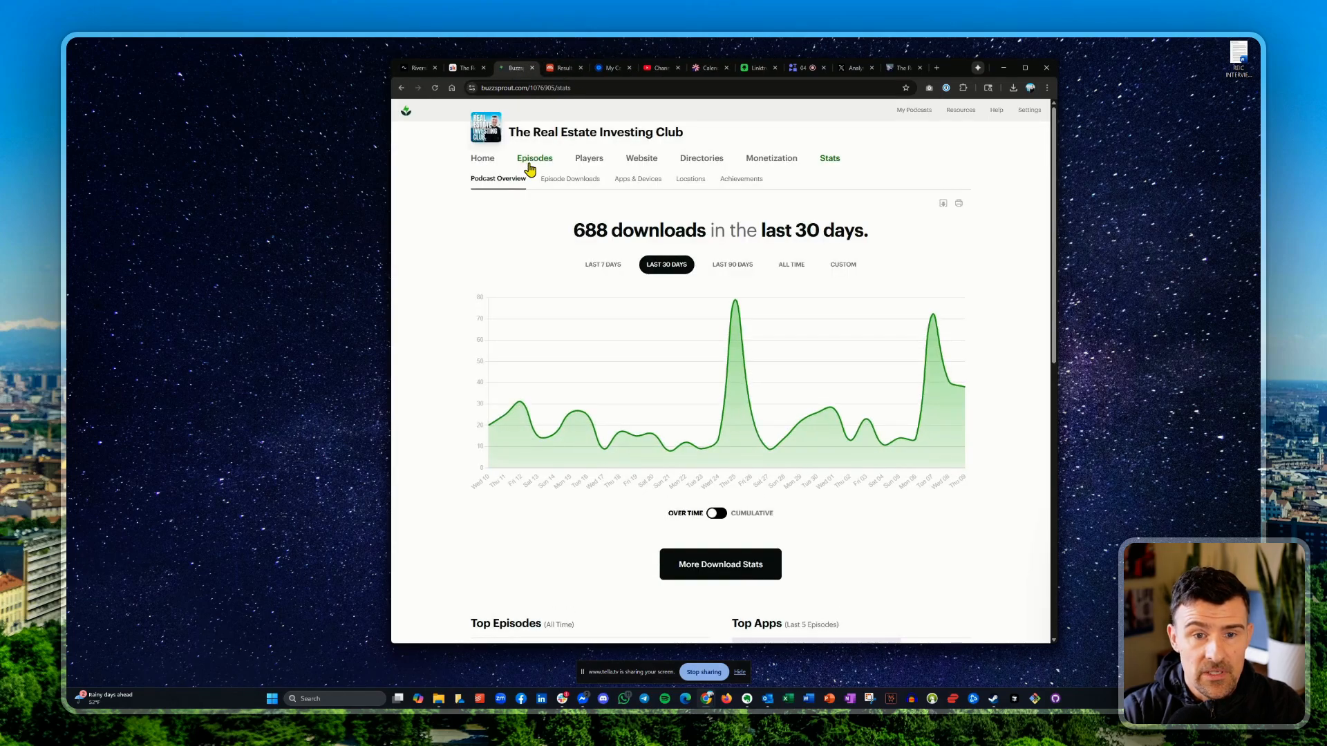
{"action": "left_click", "coordinate": [538, 160]}
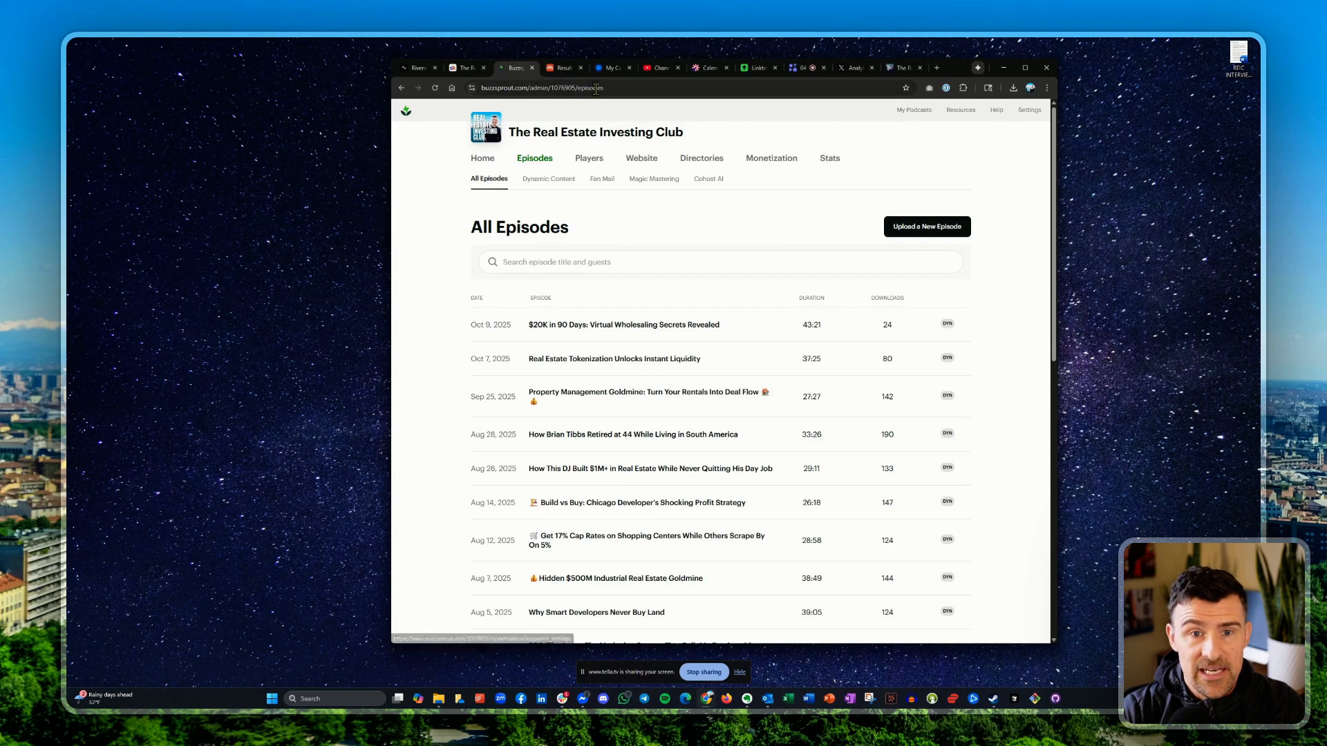
- Place the YouTube Studio tab beside Buzzsprout and revisit the Riverside project's exports before returning to the Buzzsprout episode list
{"action": "left_click_drag", "start_coordinate": [642, 69], "coordinate": [546, 73]}
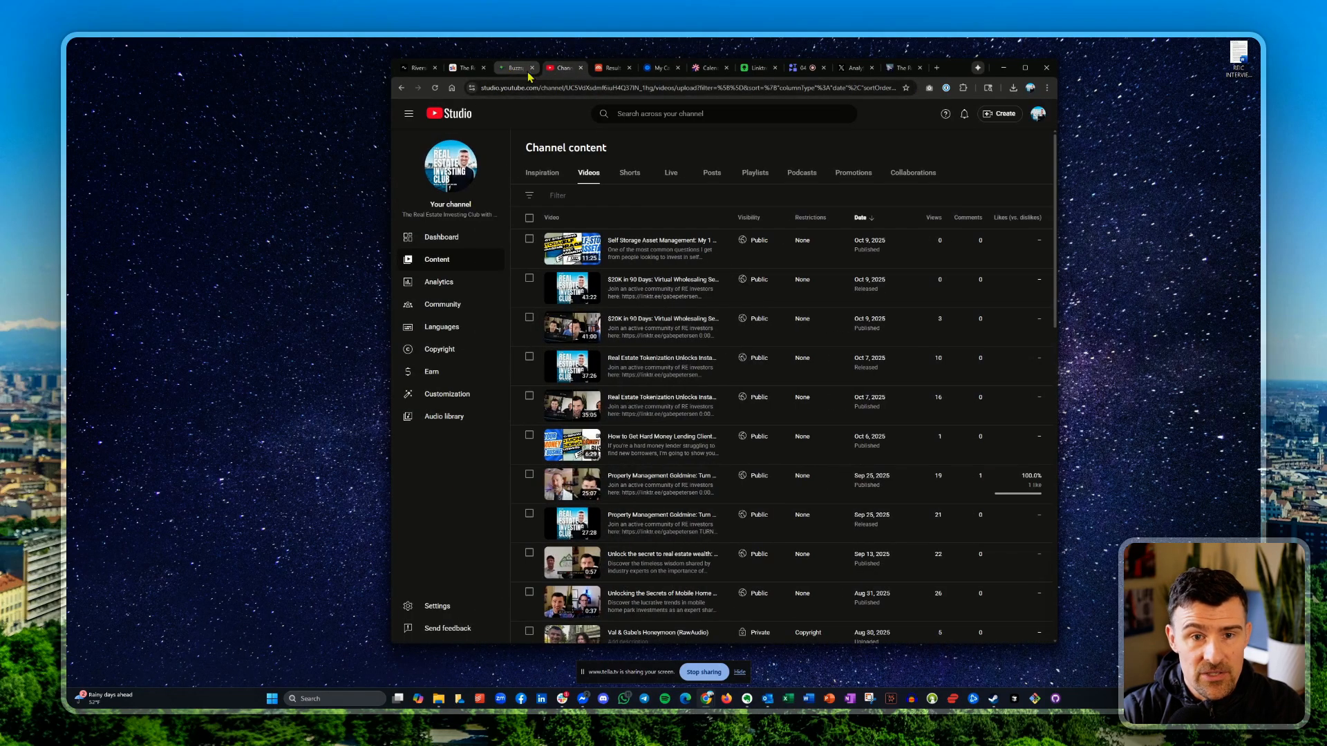
{"action": "left_click", "coordinate": [527, 73]}
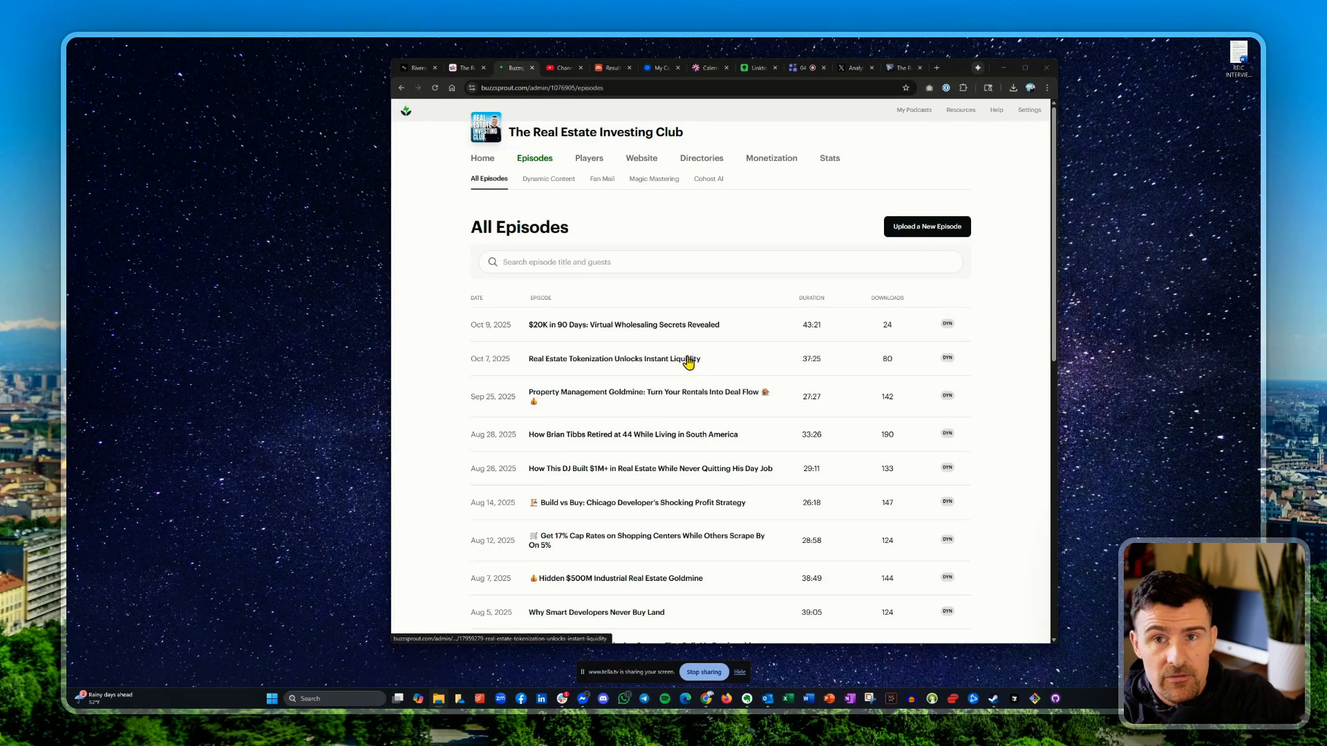
{"action": "left_click", "coordinate": [416, 68]}
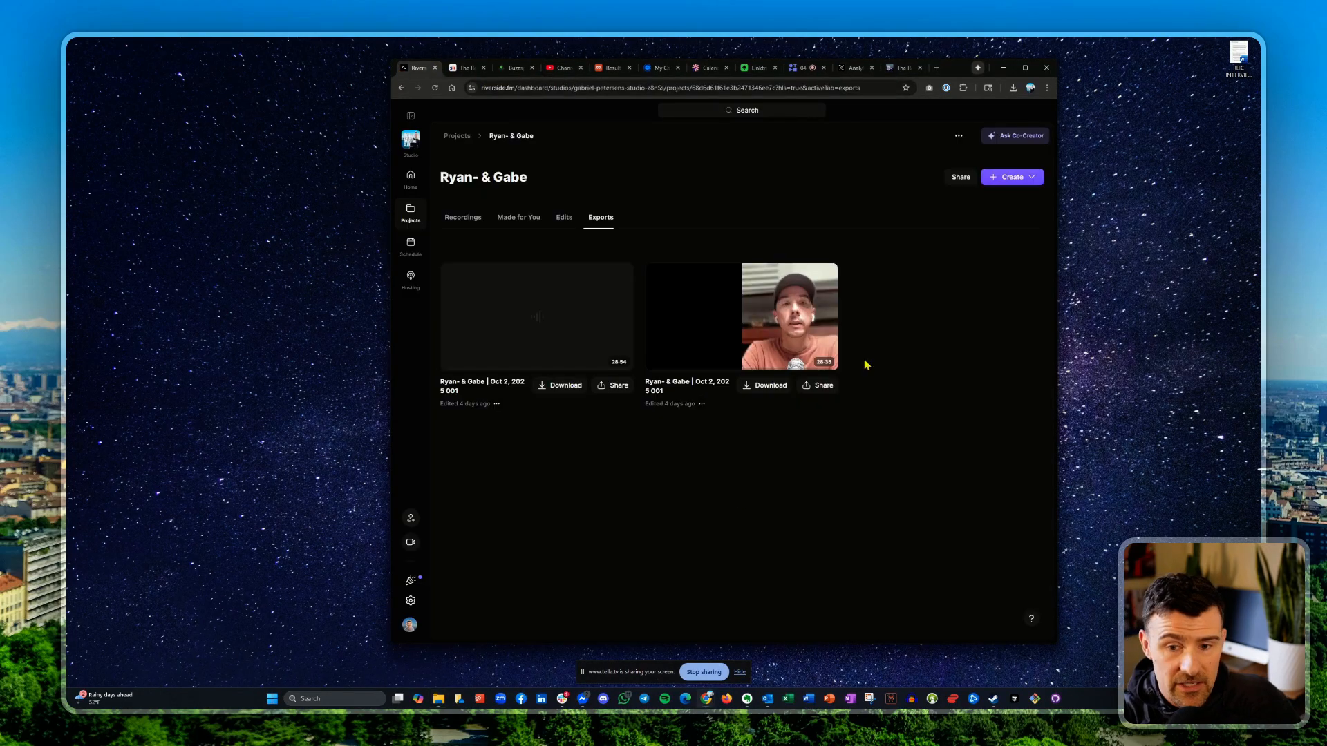
{"action": "left_click", "coordinate": [513, 67]}
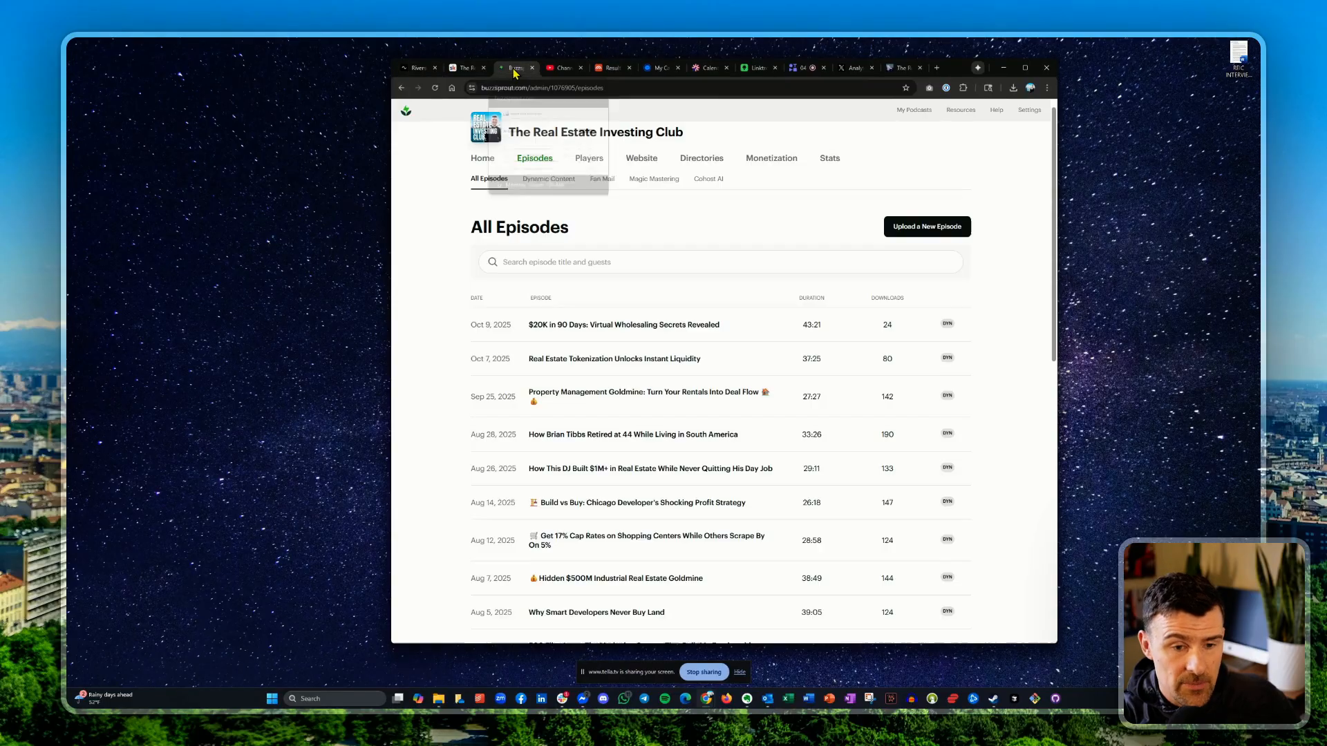
- Start a new Buzzsprout episode by uploading the exported audio file and look through its episode detail fields
{"action": "left_click", "coordinate": [909, 226]}
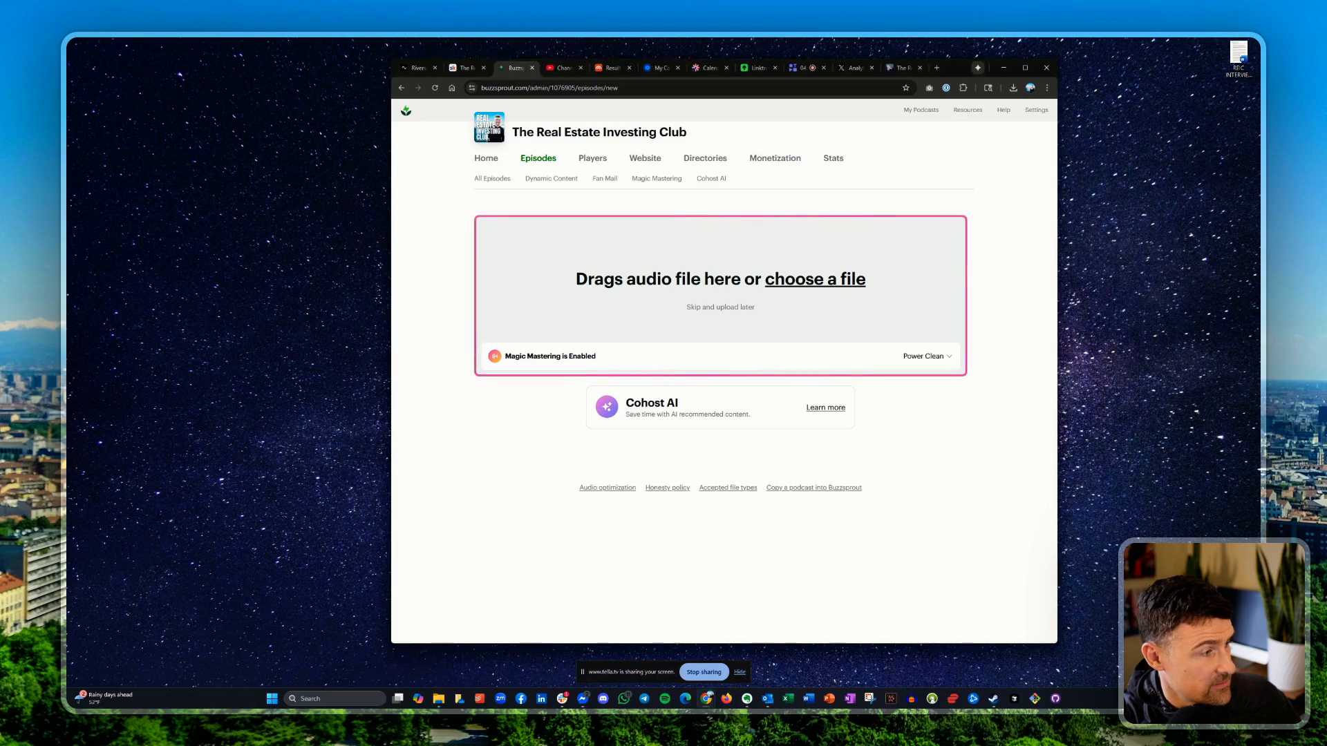
{"action": "left_click_drag", "start_coordinate": [272, 369], "coordinate": [684, 321]}
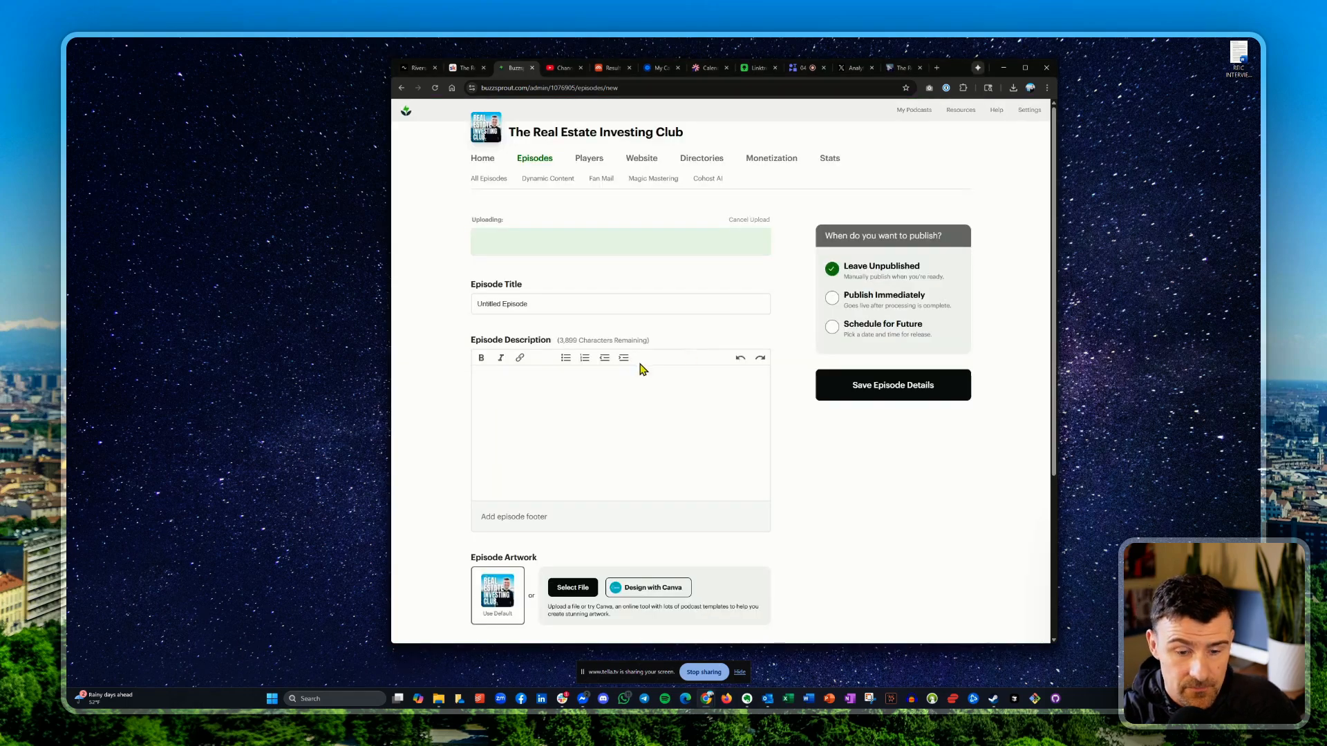
{"action": "scroll", "coordinate": [811, 484], "scroll_direction": "down", "scroll_amount": 1}
{"action": "scroll", "coordinate": [812, 484], "scroll_direction": "up", "scroll_amount": 1}
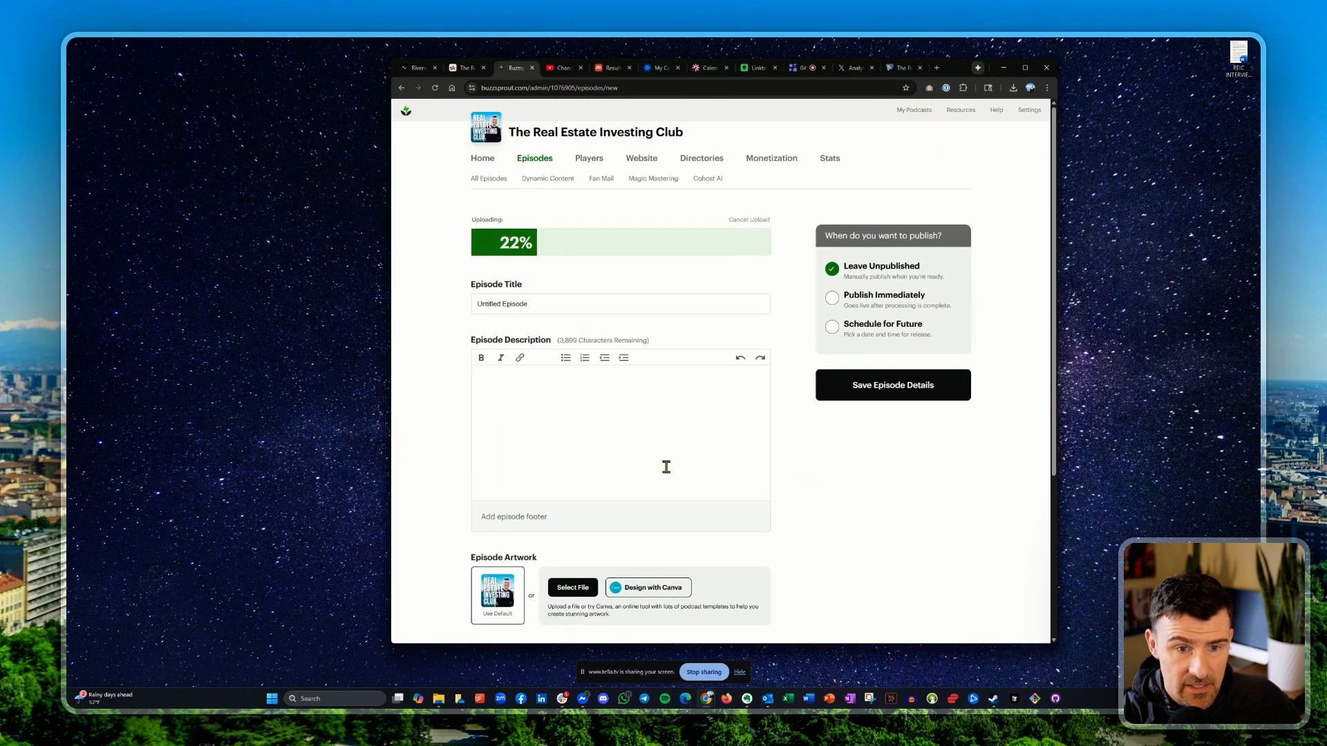
{"action": "scroll", "coordinate": [829, 542], "scroll_direction": "down", "scroll_amount": 1}
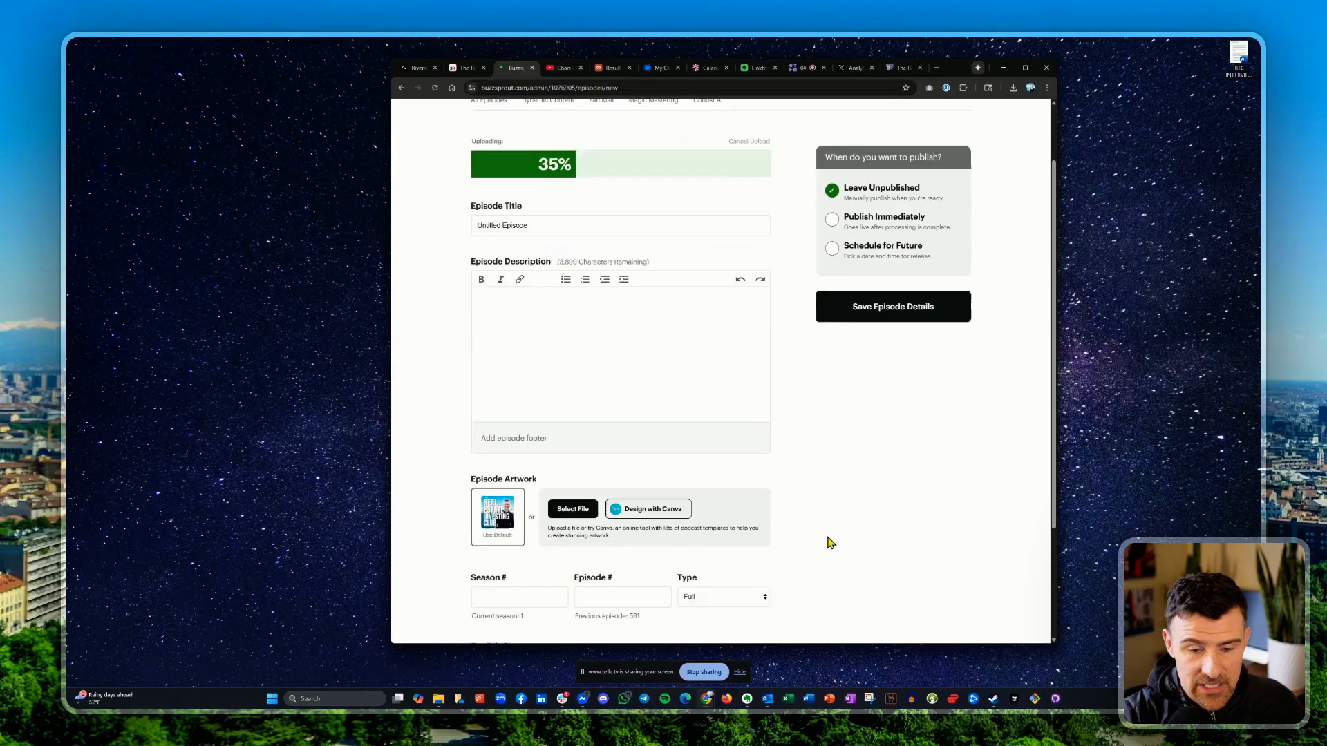
{"action": "scroll", "coordinate": [829, 543], "scroll_direction": "up", "scroll_amount": 1}
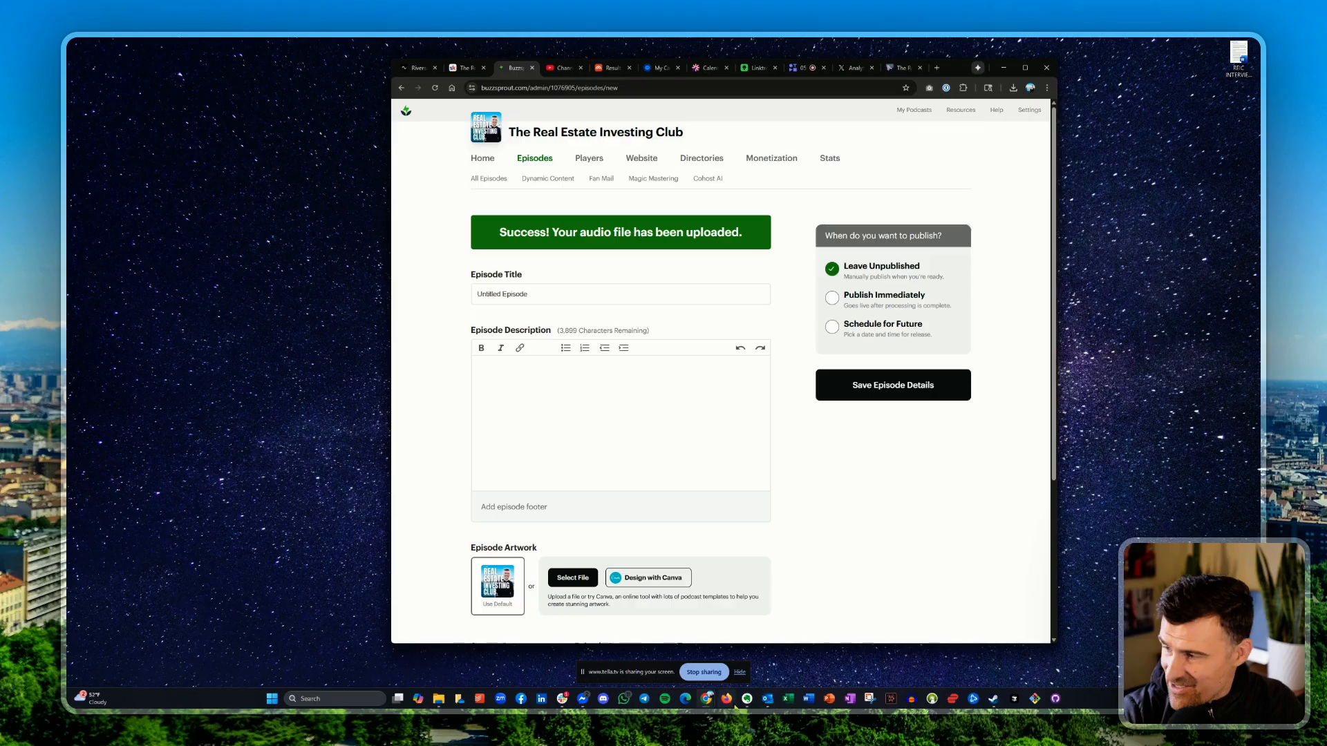
- Bring up the browser window with Claude's "PODCAST | The Real Estate Investing Club Podcast" project, enlarge it, and hide the screen-sharing bar
{"action": "mouse_move", "coordinate": [706, 699]}
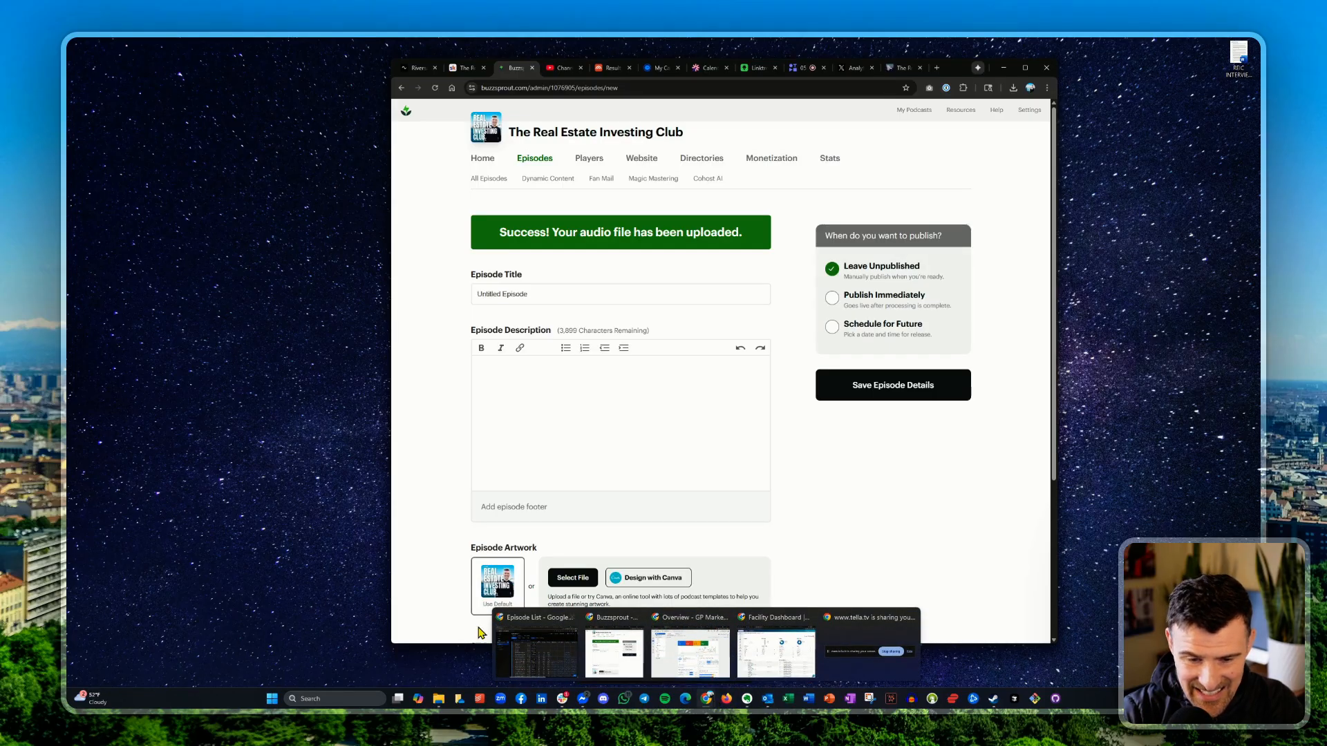
{"action": "left_click", "coordinate": [527, 644]}
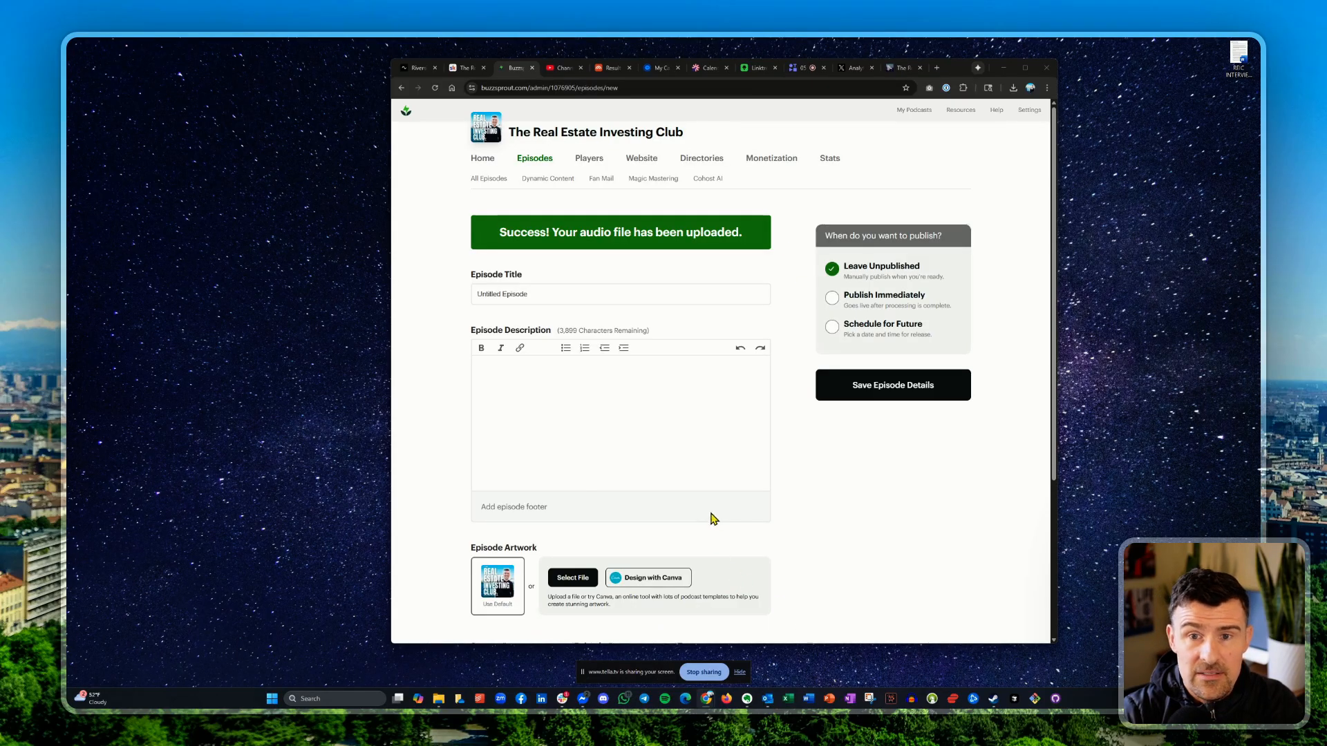
{"action": "left_click", "coordinate": [803, 67]}
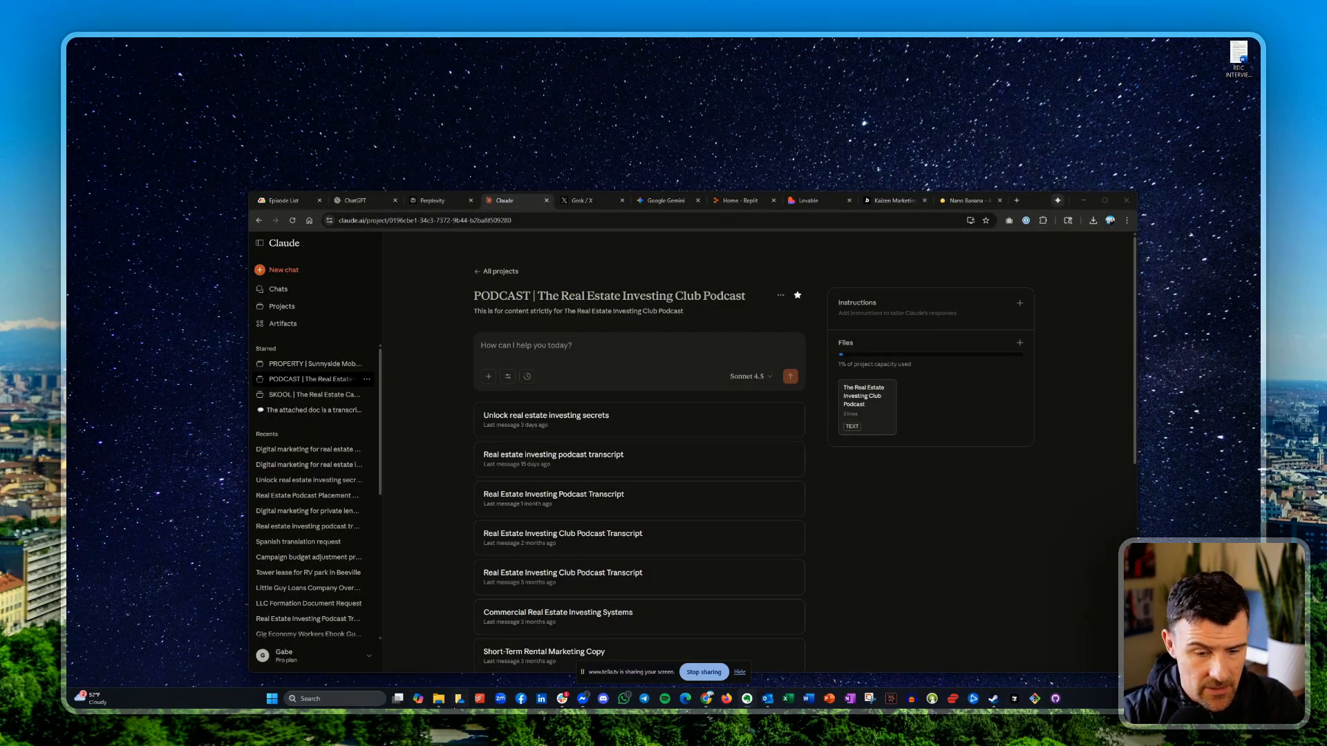
{"action": "left_click_drag", "start_coordinate": [1040, 201], "coordinate": [1035, 80]}
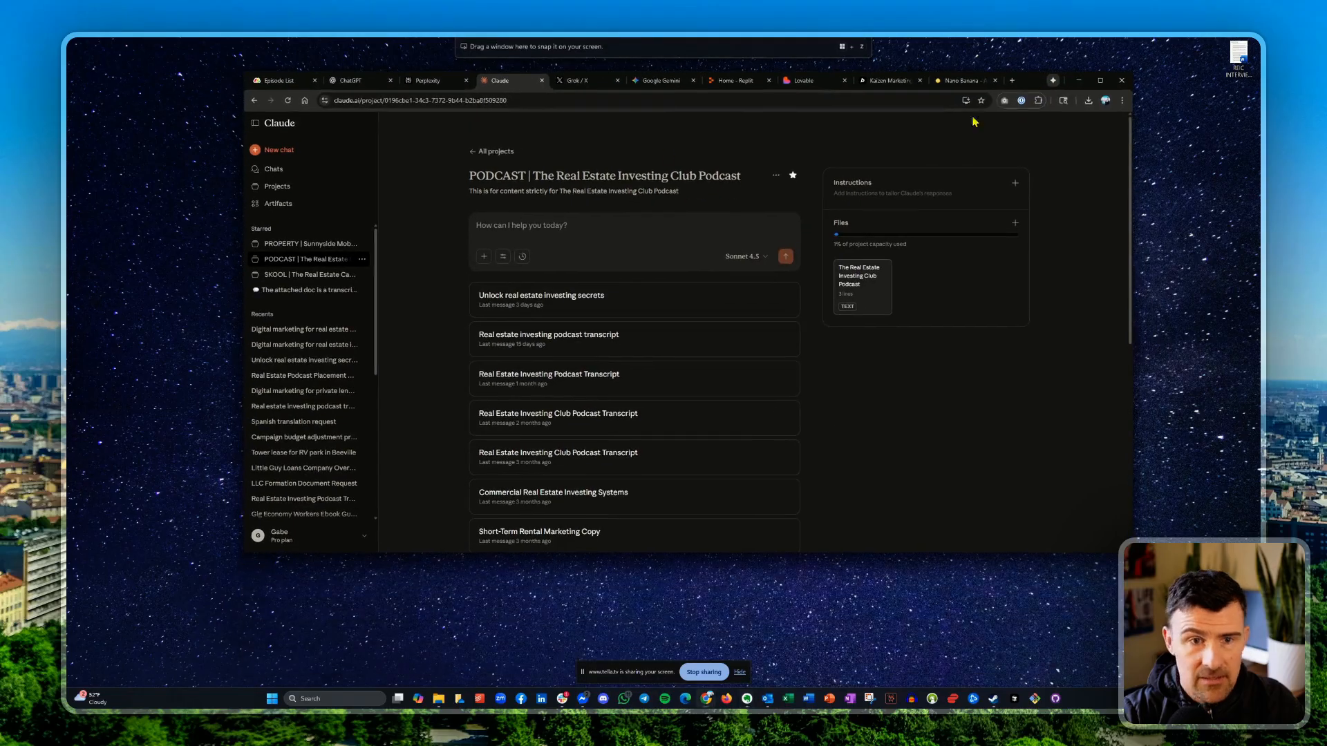
{"action": "left_click_drag", "start_coordinate": [627, 557], "coordinate": [631, 660]}
{"action": "left_click", "coordinate": [744, 674]}
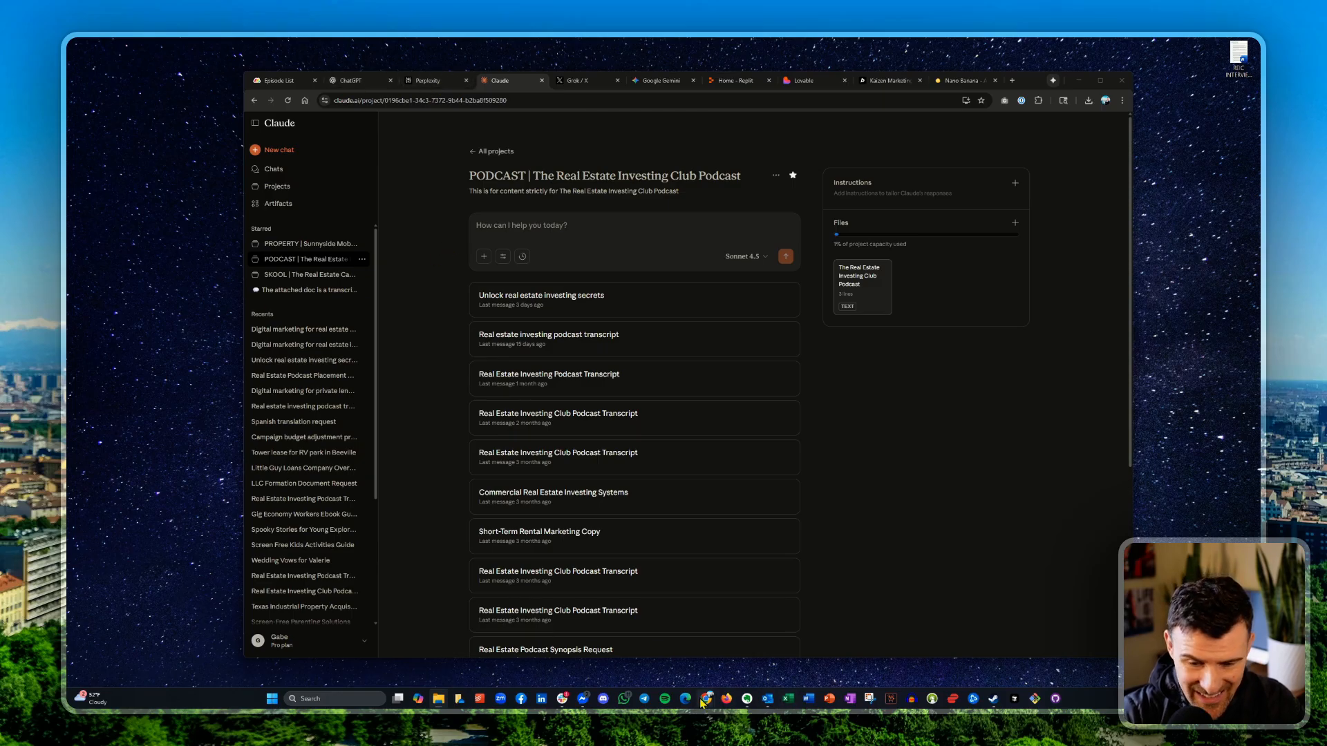
- Download the interview's transcript as a TXT file from the Riverside project's recordings, then set that window aside
{"action": "mouse_move", "coordinate": [702, 702]}
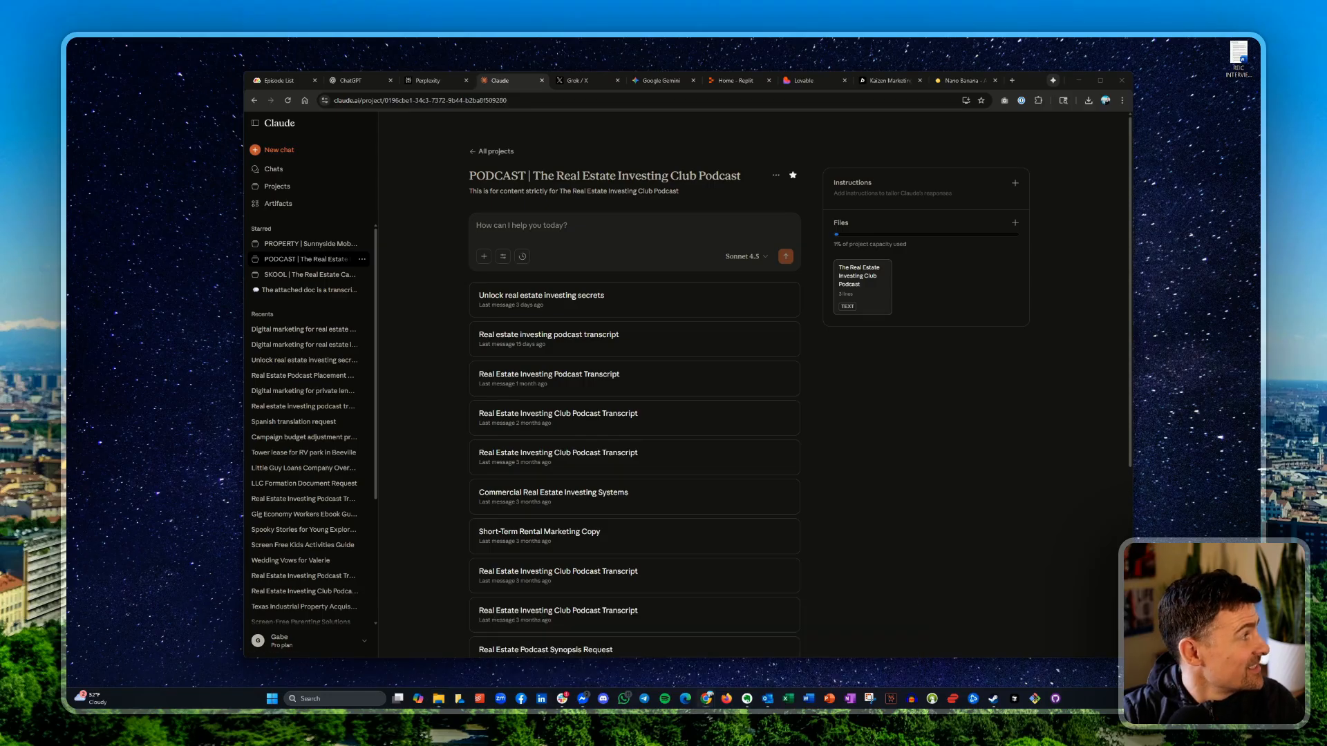
{"action": "left_click_drag", "start_coordinate": [67, 157], "coordinate": [951, 107]}
{"action": "left_click", "coordinate": [457, 262]}
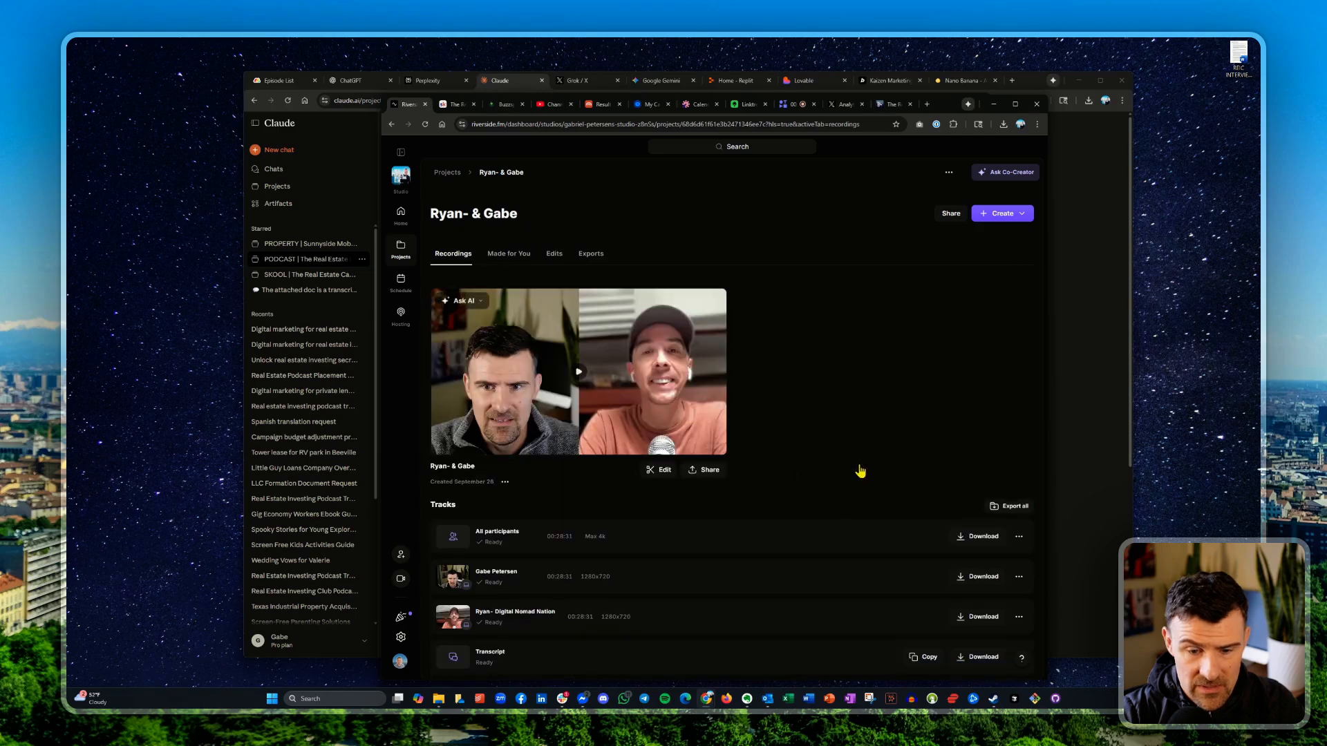
{"action": "left_click", "coordinate": [992, 660]}
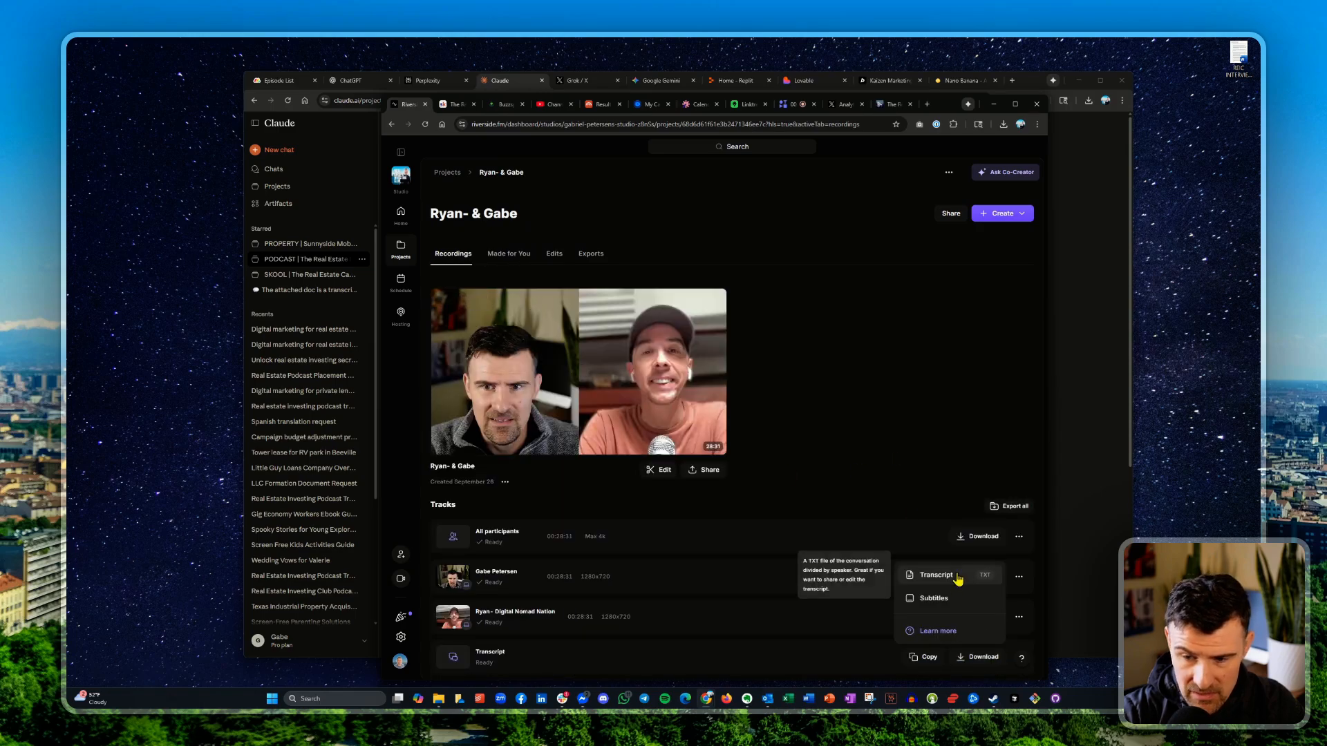
{"action": "left_click", "coordinate": [937, 575]}
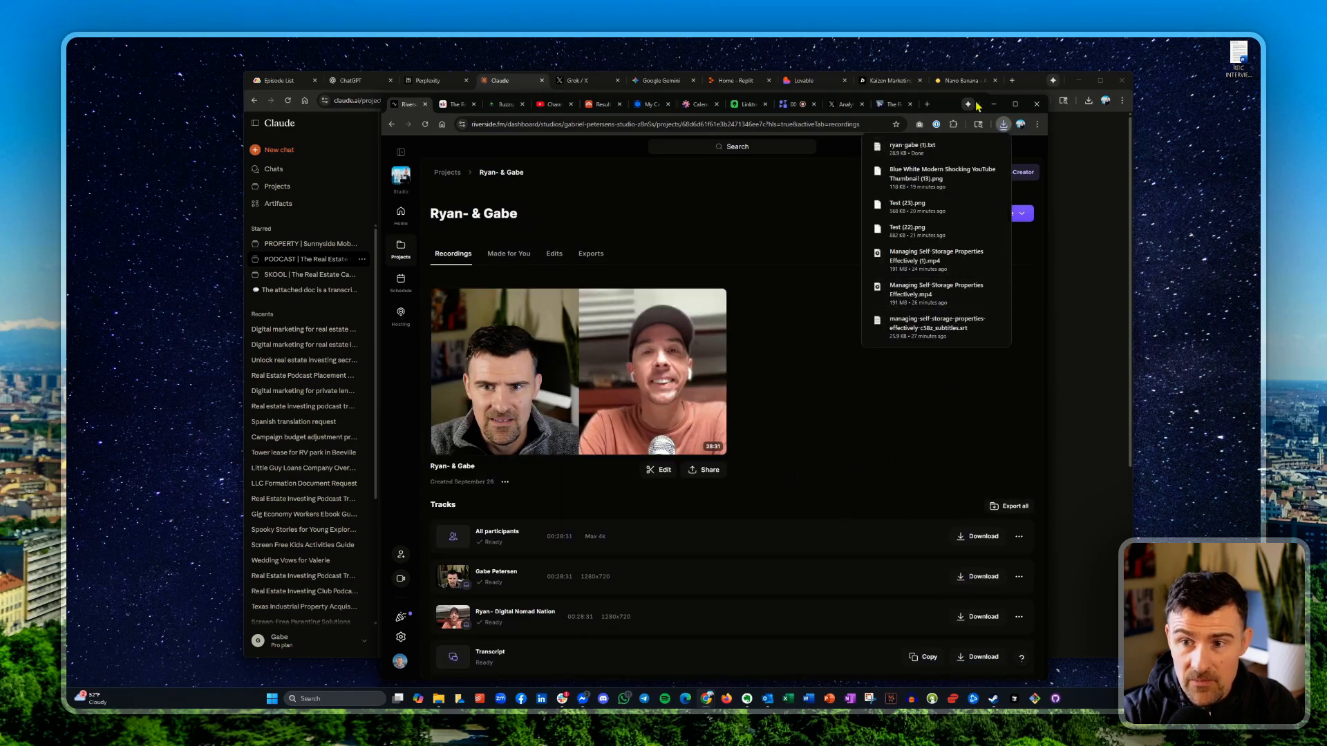
{"action": "left_click_drag", "start_coordinate": [951, 106], "coordinate": [67, 138]}
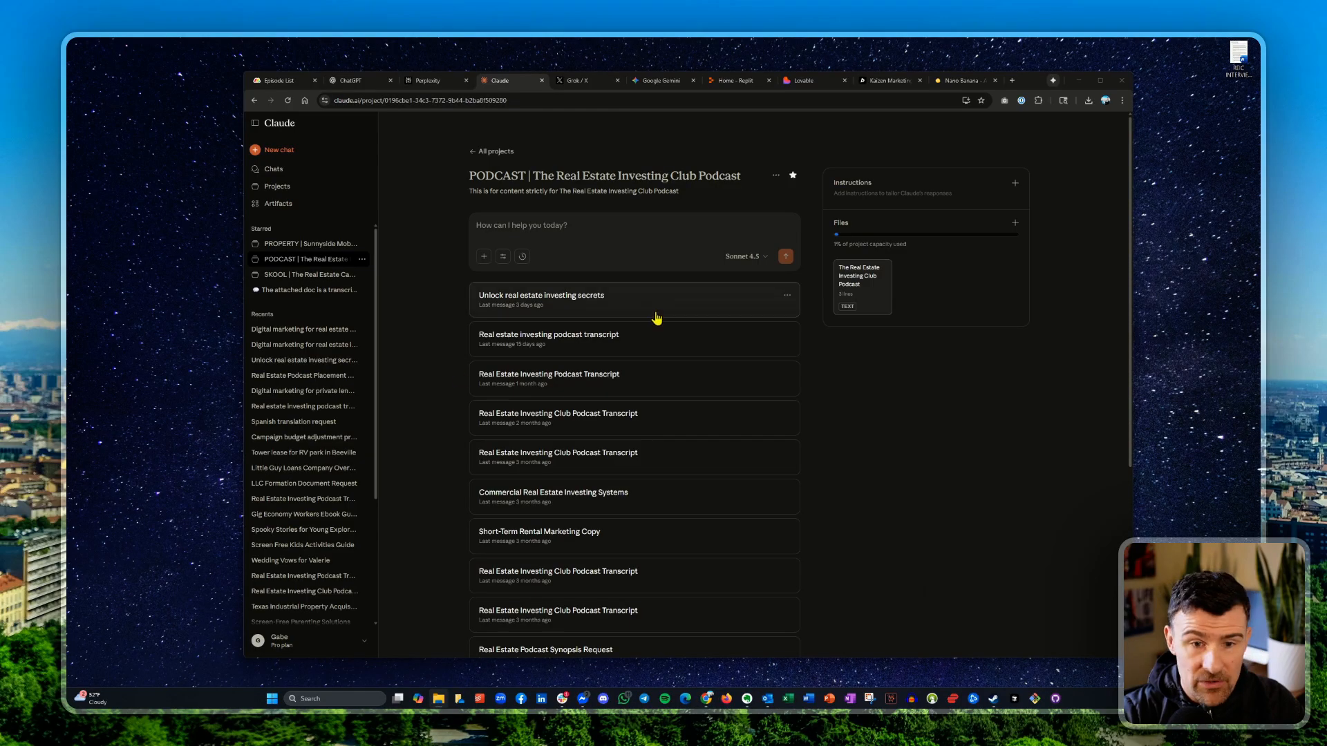
- Attach the downloaded transcript TXT to a new chat in the Claude podcast project and bring the REIC episode prompt note alongside
{"action": "left_click_drag", "start_coordinate": [622, 339], "coordinate": [608, 238]}
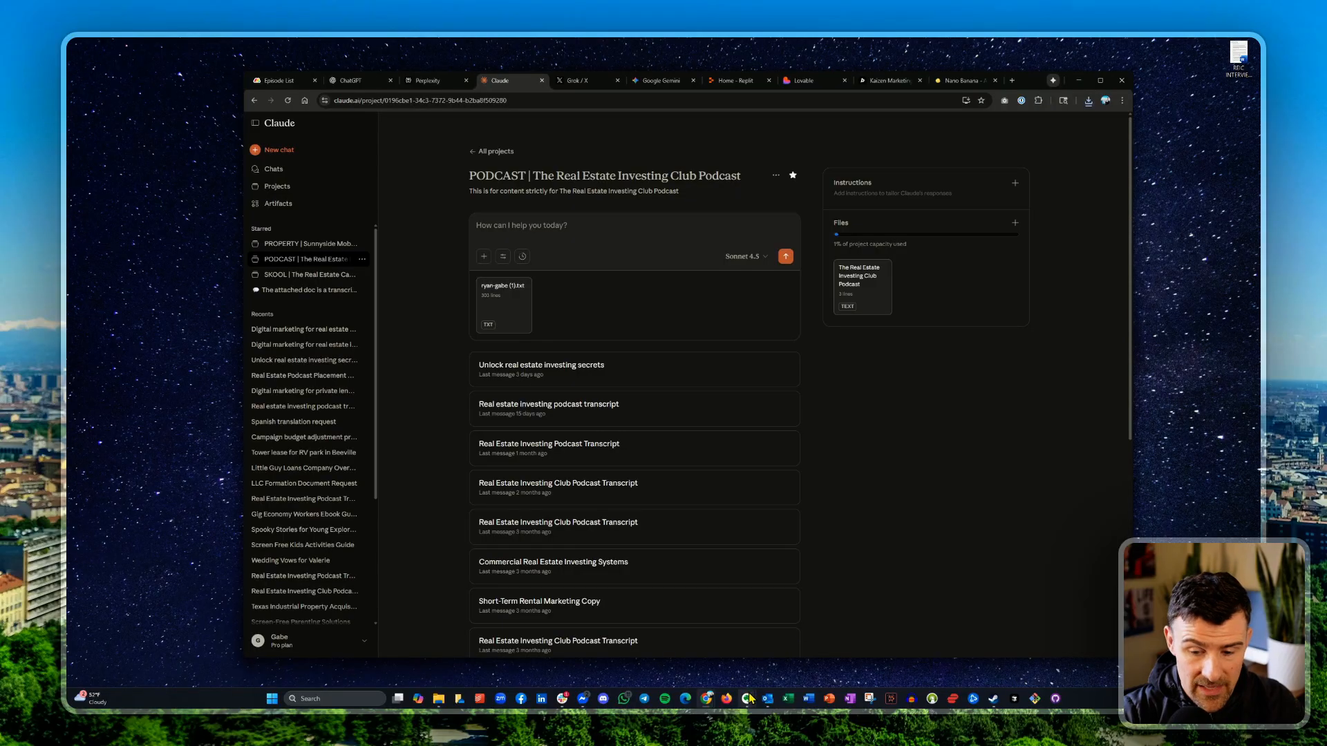
{"action": "mouse_move", "coordinate": [745, 696]}
{"action": "left_click", "coordinate": [727, 668]}
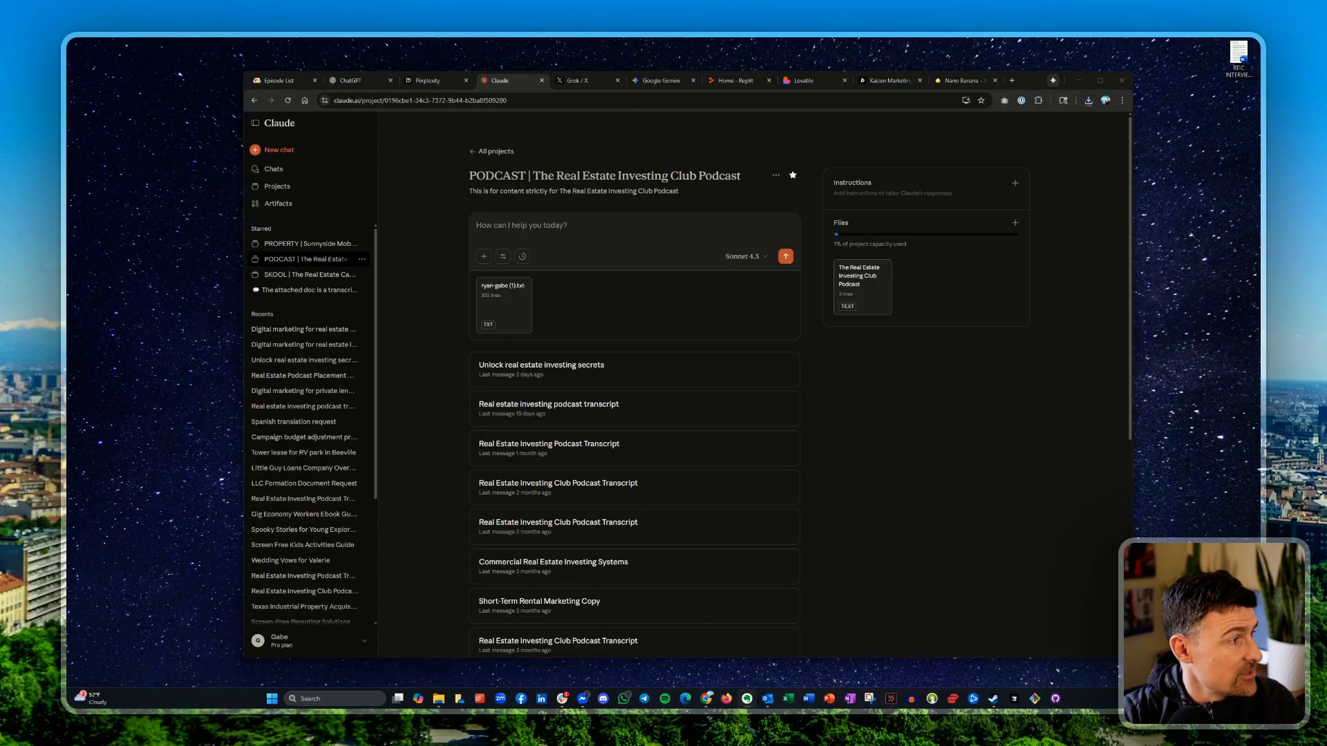
{"action": "left_click_drag", "start_coordinate": [1257, 110], "coordinate": [274, 167]}
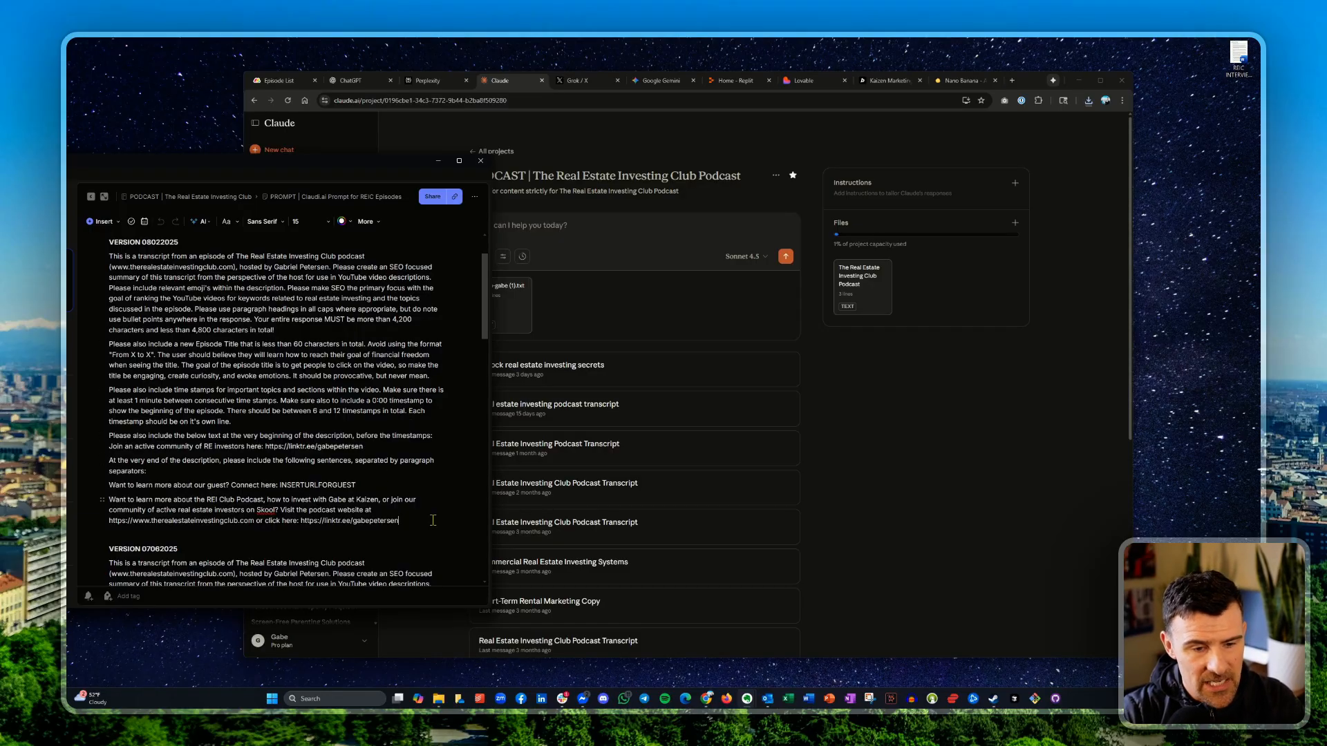
- Examine the VERSION 08022025 prompt's instructions for the timestamps, the podcast website, and the guest link placeholder
{"action": "left_click_drag", "start_coordinate": [431, 520], "coordinate": [109, 257]}
{"action": "left_click", "coordinate": [183, 322]}
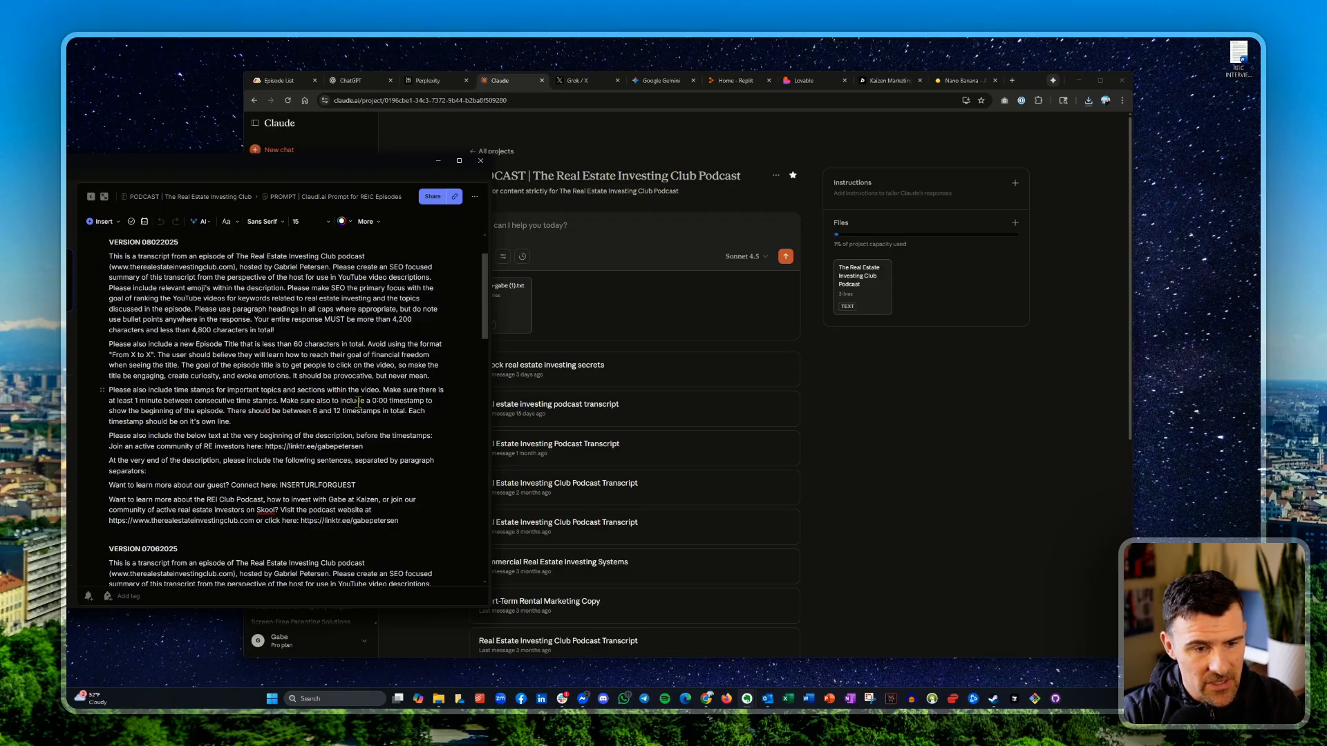
{"action": "left_click_drag", "start_coordinate": [280, 402], "coordinate": [438, 423]}
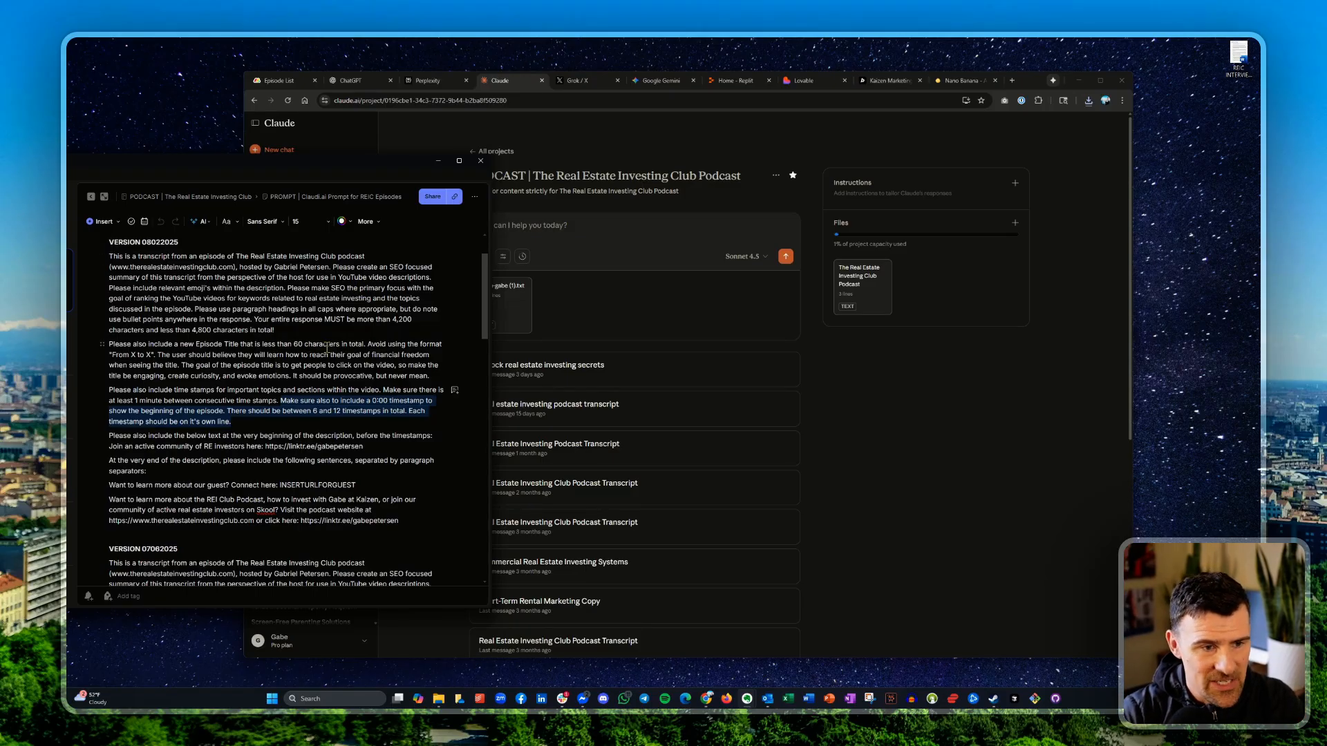
{"action": "left_click_drag", "start_coordinate": [172, 287], "coordinate": [122, 266]}
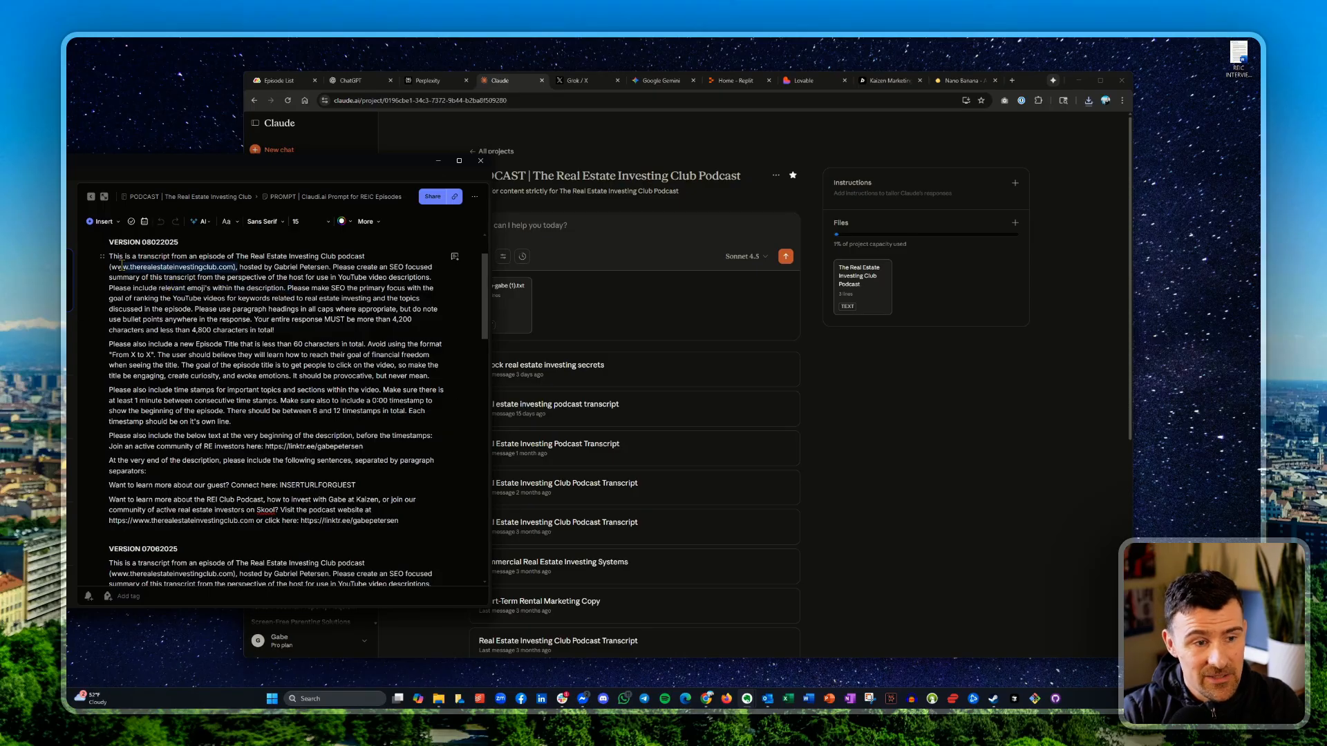
{"action": "left_click", "coordinate": [356, 493]}
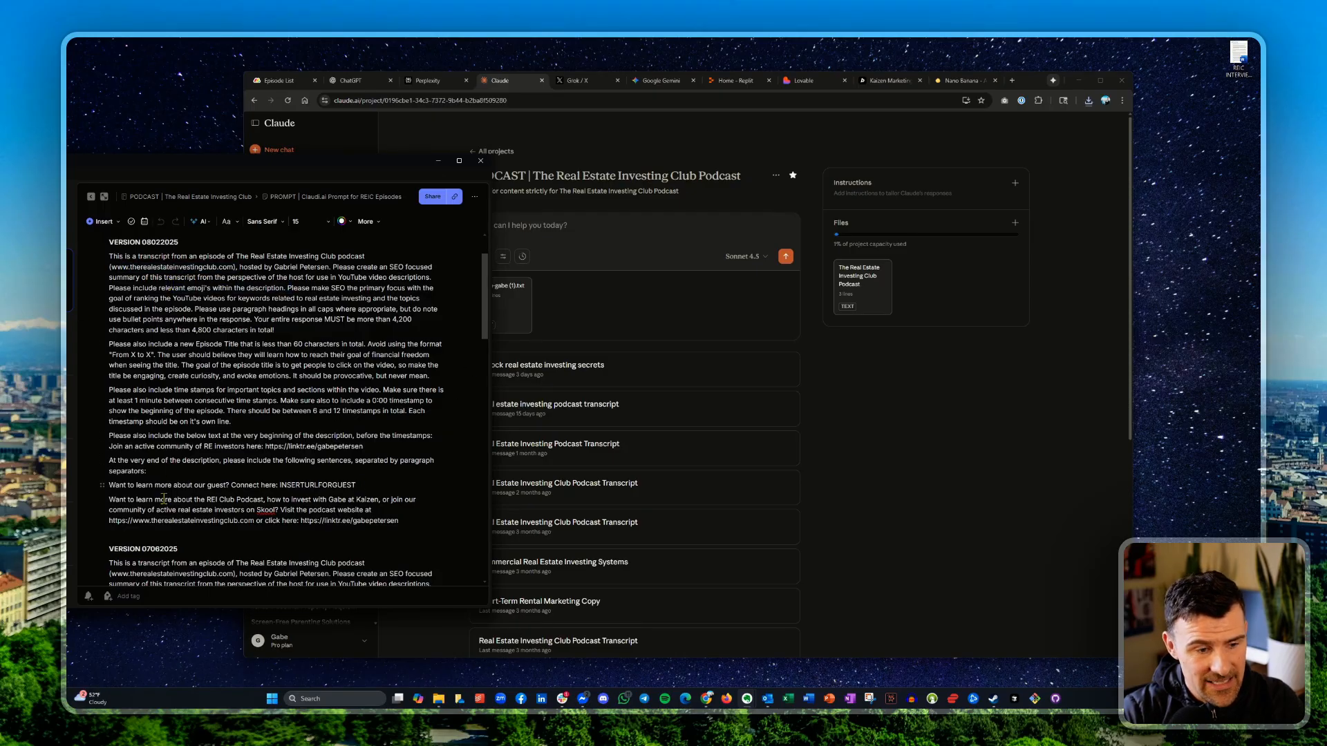
{"action": "triple_click", "coordinate": [316, 483]}
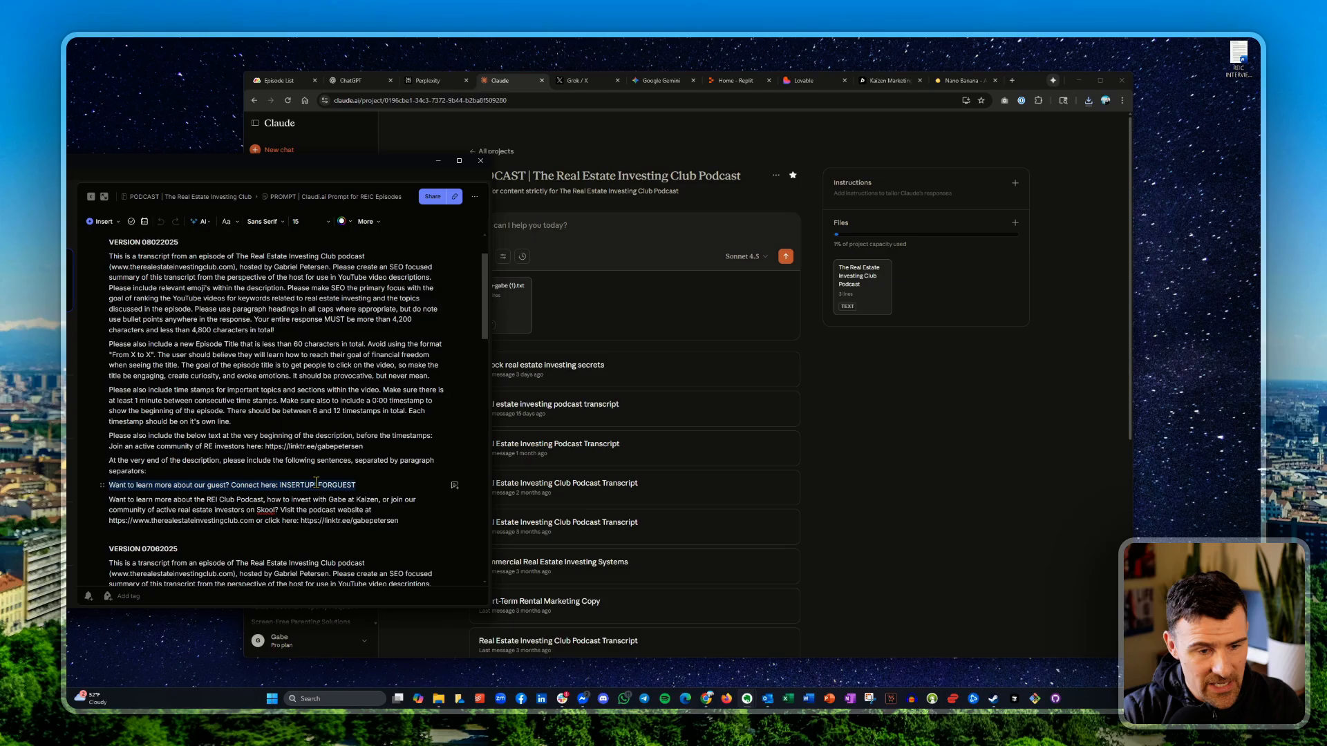
{"action": "left_click", "coordinate": [325, 536]}
- Copy the full VERSION 08022025 prompt text from the note into the Claude chat message with the attached transcript
{"action": "left_click_drag", "start_coordinate": [420, 526], "coordinate": [103, 261]}
{"action": "key", "text": "ctrl+c"}
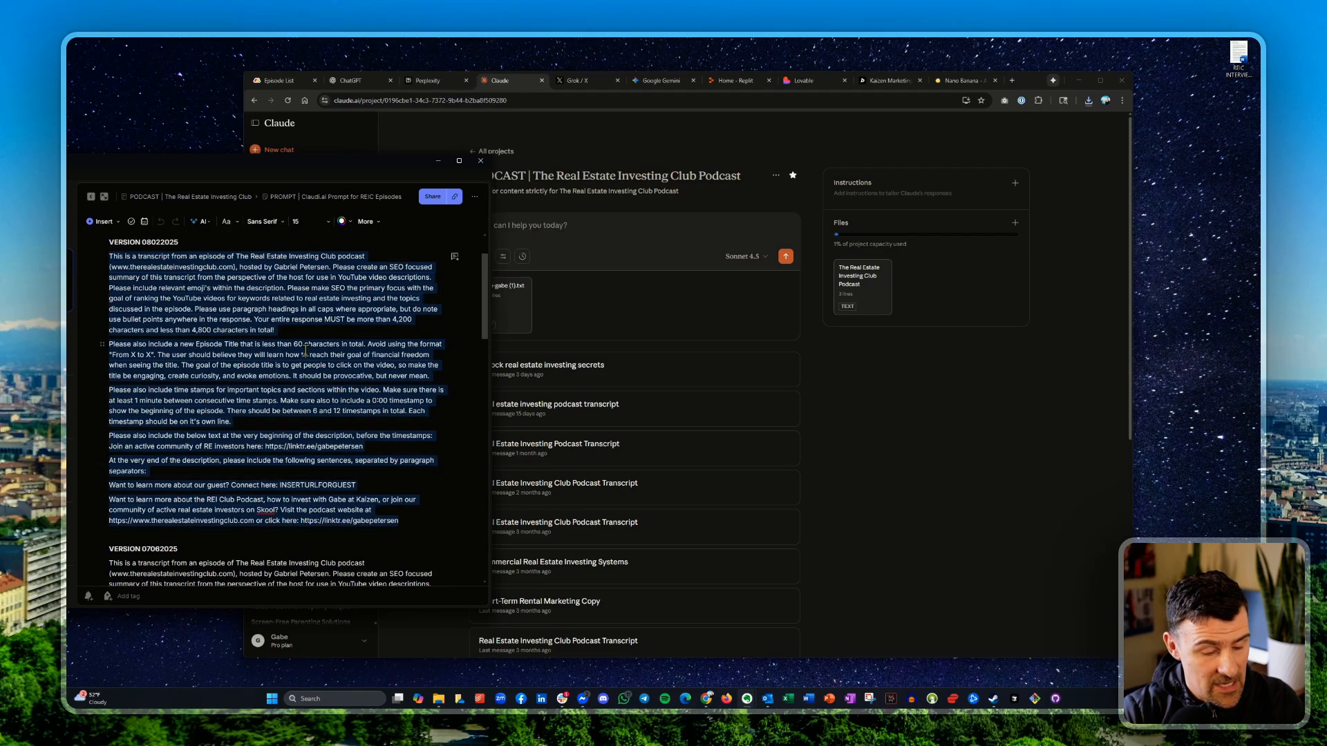
{"action": "left_click", "coordinate": [573, 228]}
{"action": "key", "text": "ctrl+v"}
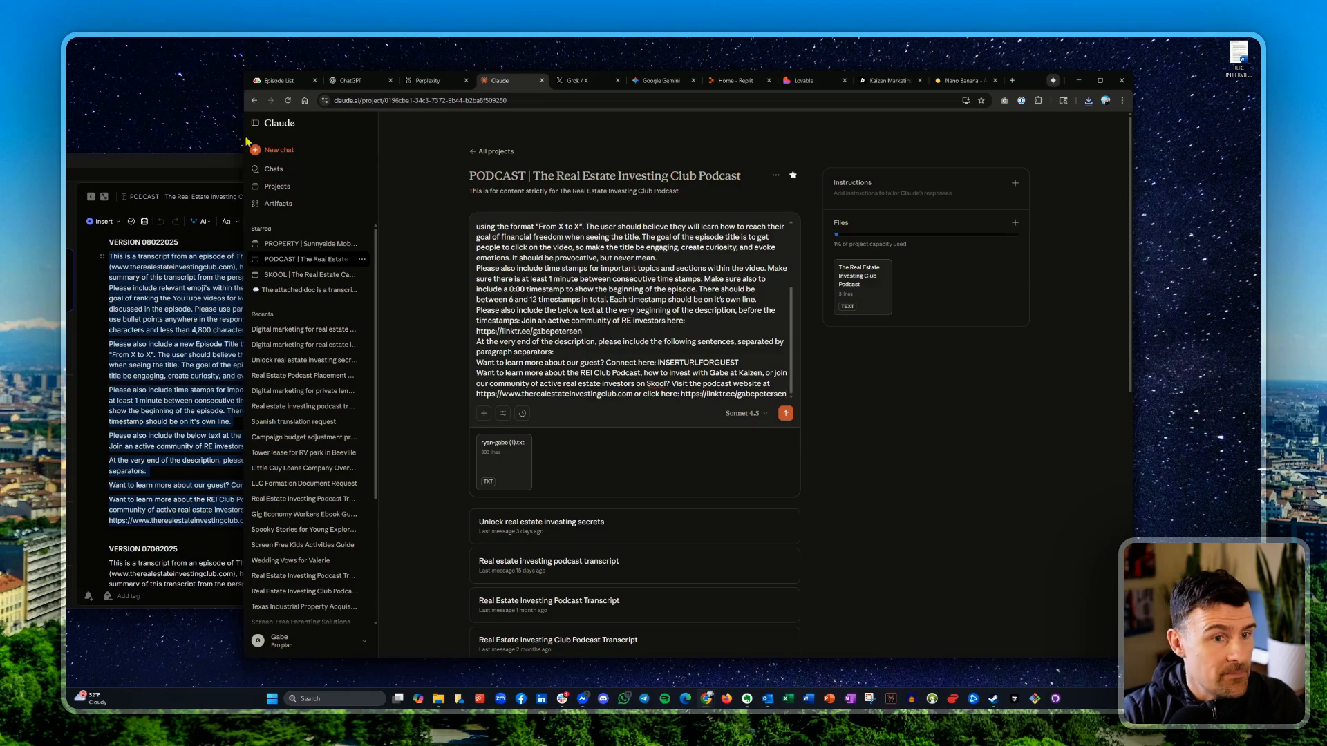
- Replace the prompt's INSERTURLFORGUEST placeholder with the guest's primary email from the monday.com Episode List, and submit the prompt to Claude
{"action": "left_click", "coordinate": [280, 80]}
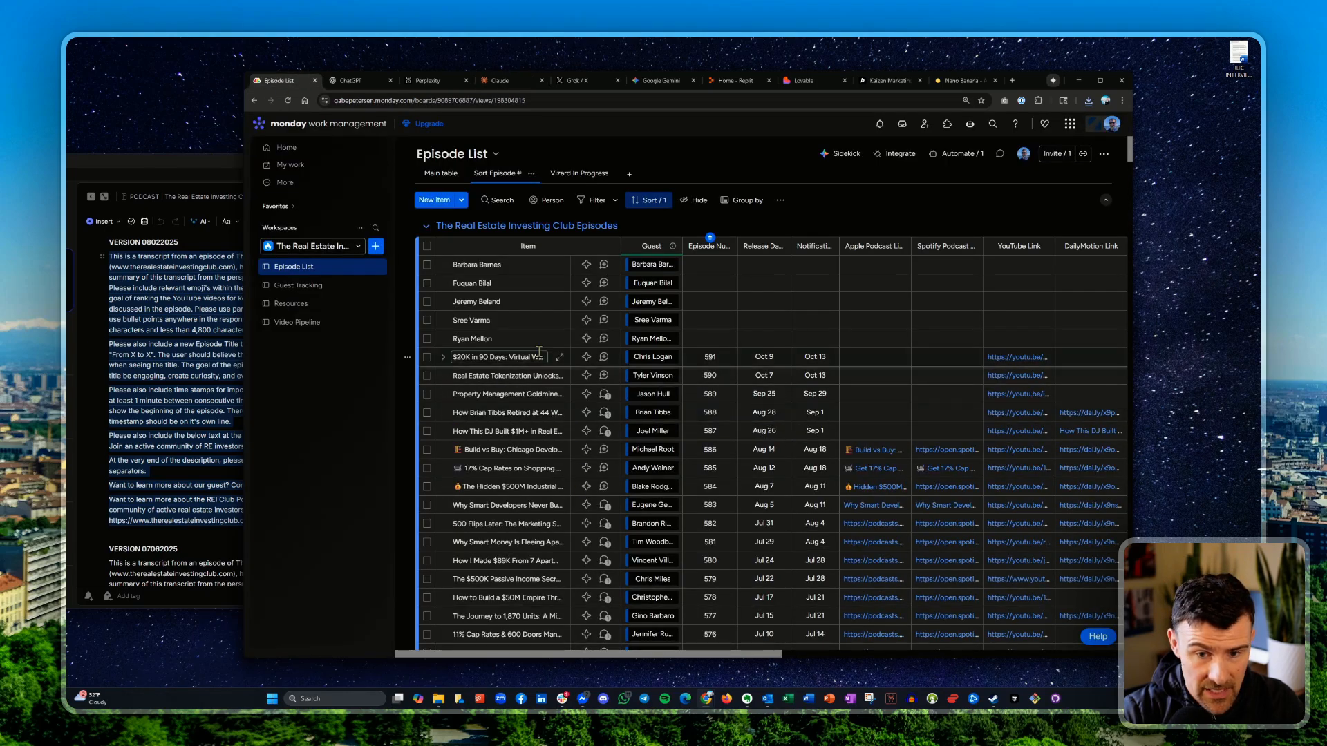
{"action": "left_click", "coordinate": [644, 342]}
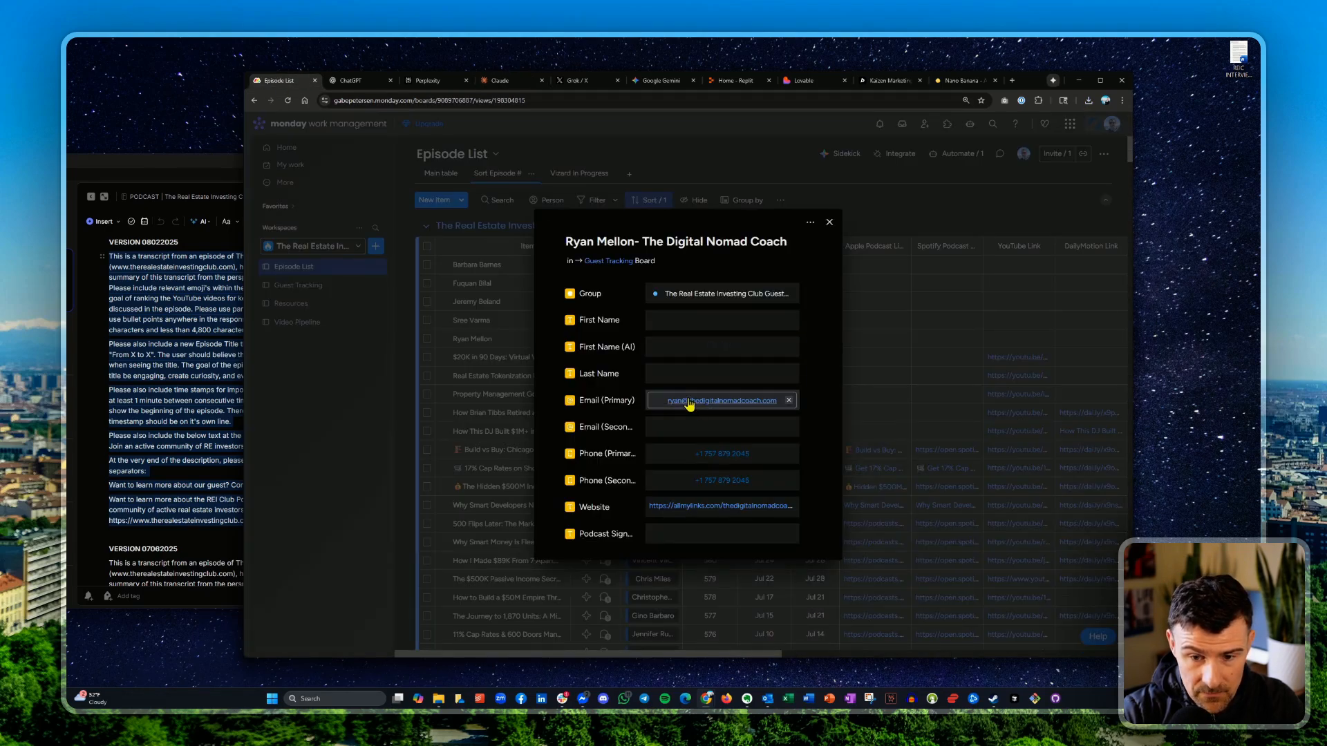
{"action": "left_click", "coordinate": [753, 401]}
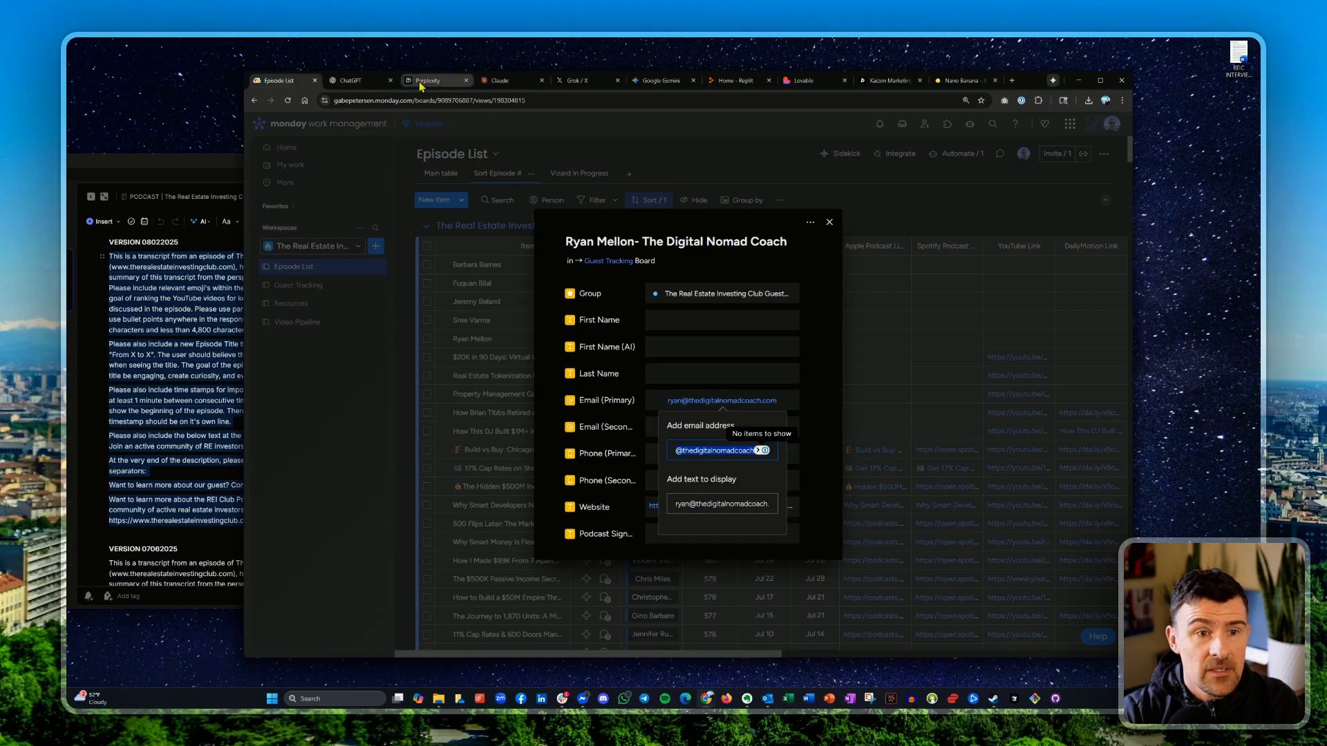
{"action": "left_click", "coordinate": [512, 81]}
{"action": "double_click", "coordinate": [698, 362]}
{"action": "key", "text": "ctrl+v"}
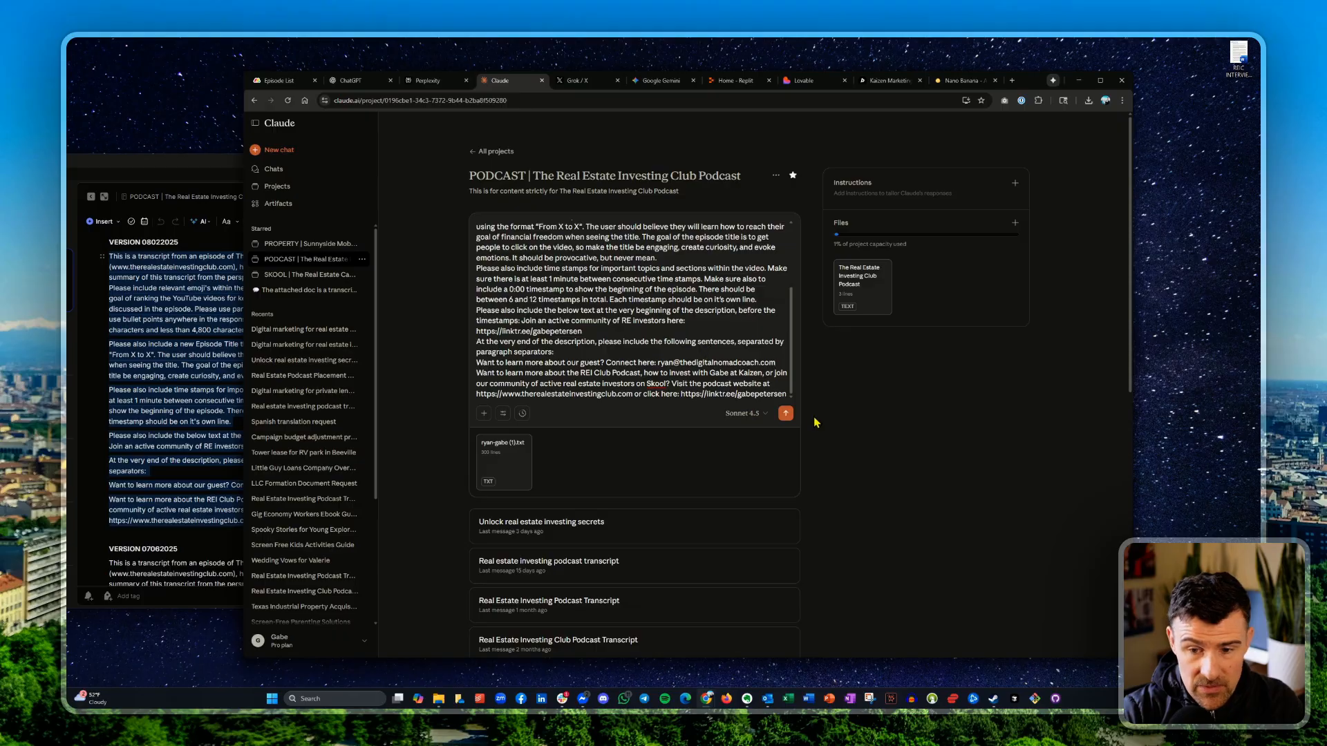
{"action": "left_click", "coordinate": [786, 414]}
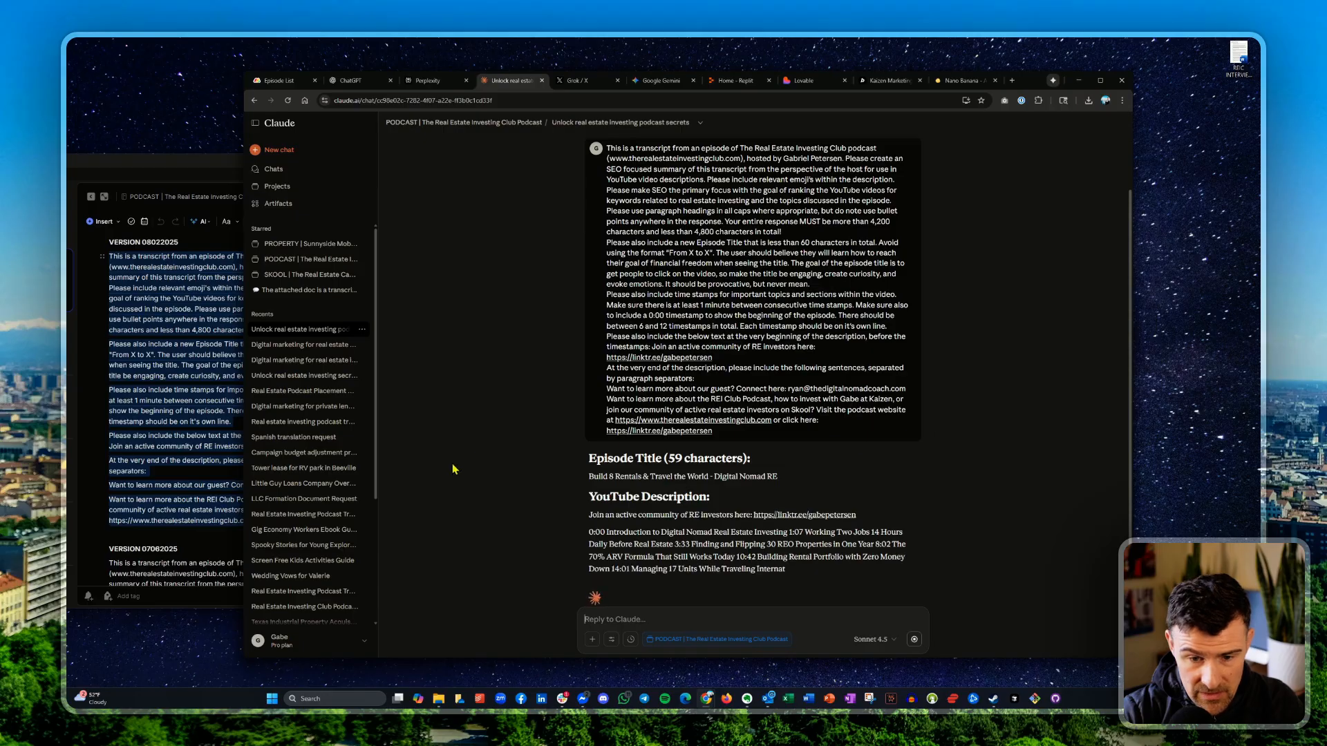
- Examine Claude's generated episode title, timestamps, section paragraphs and closing links for the YouTube description
{"action": "triple_click", "coordinate": [712, 475]}
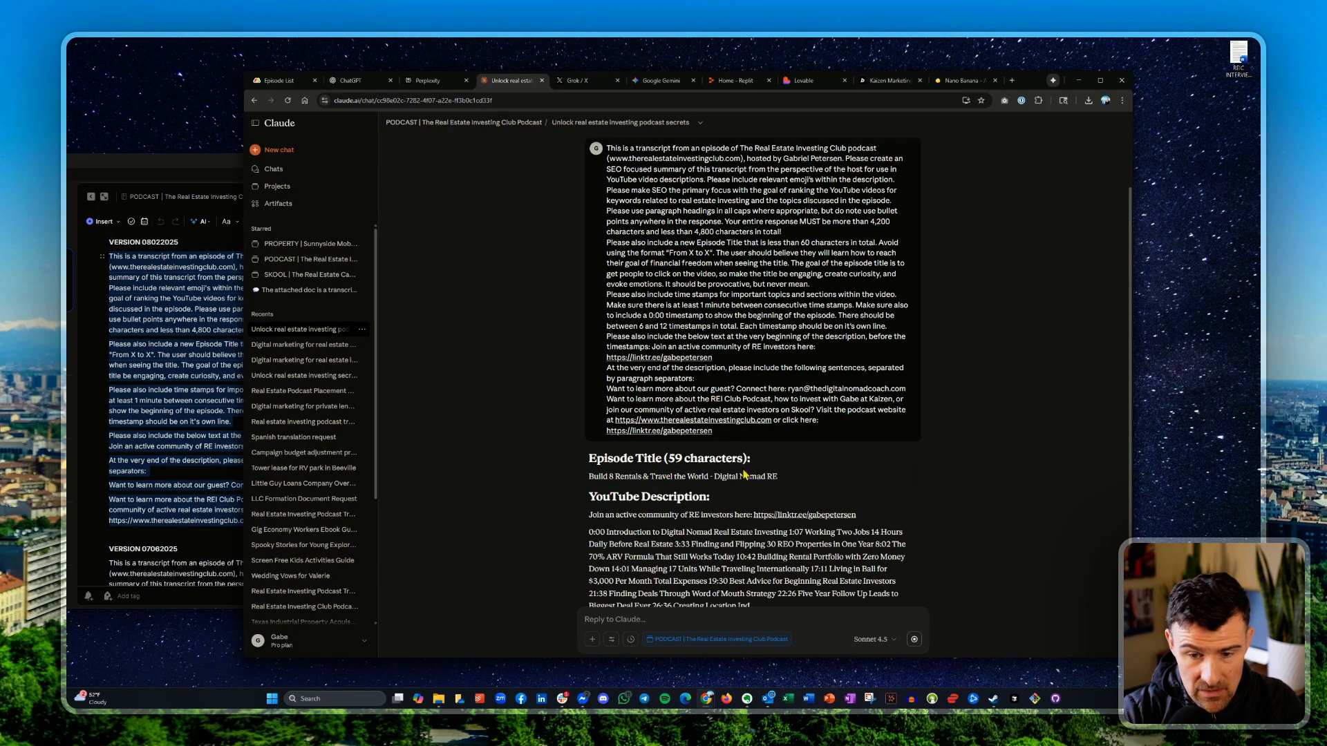
{"action": "triple_click", "coordinate": [669, 475]}
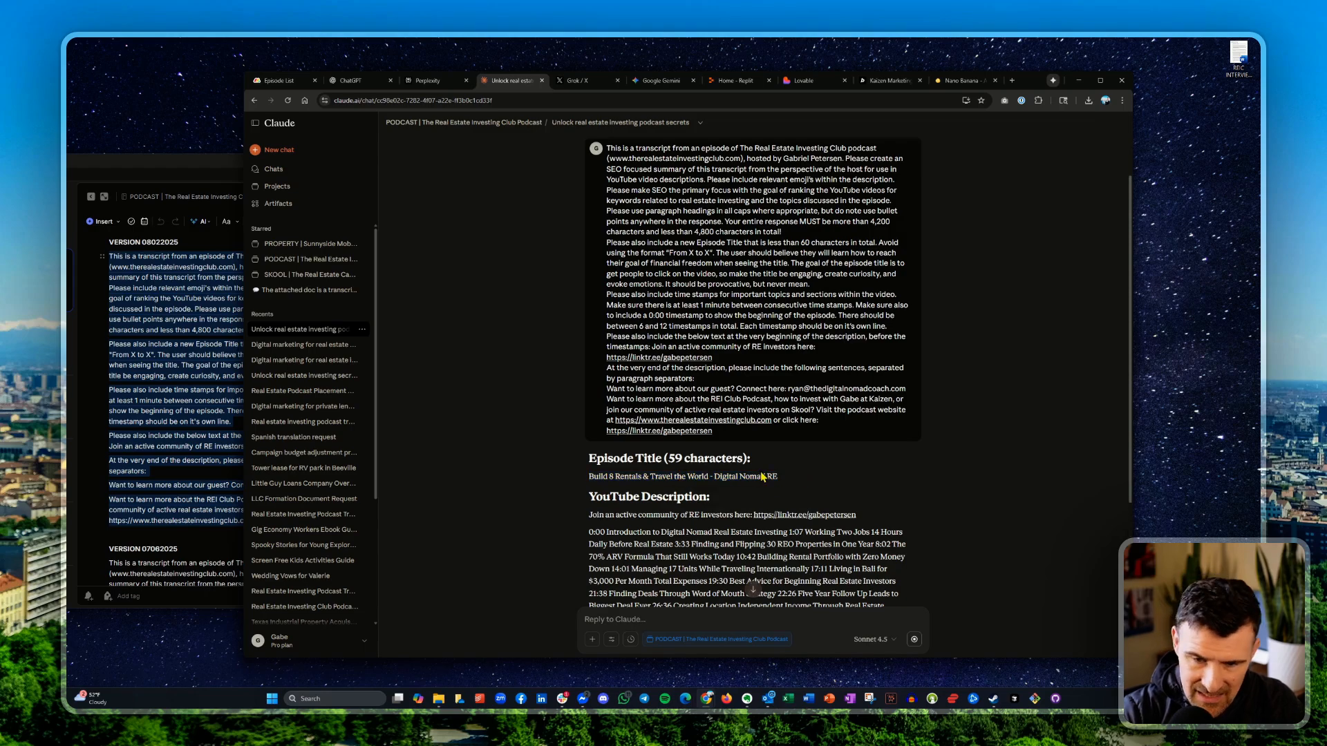
{"action": "scroll", "coordinate": [763, 477], "scroll_direction": "down", "scroll_amount": 4}
{"action": "scroll", "coordinate": [726, 307], "scroll_direction": "up", "scroll_amount": 1}
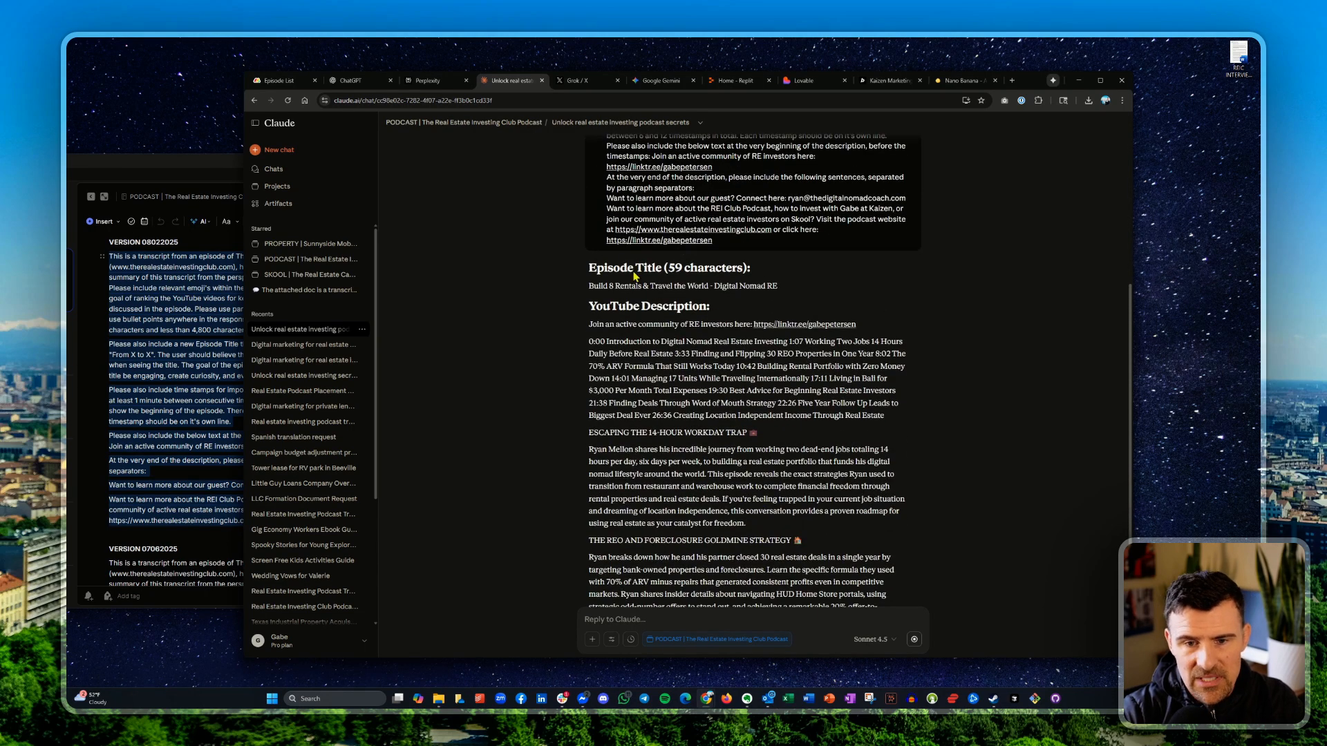
{"action": "scroll", "coordinate": [680, 536], "scroll_direction": "down", "scroll_amount": 2}
{"action": "scroll", "coordinate": [463, 441], "scroll_direction": "up", "scroll_amount": 4}
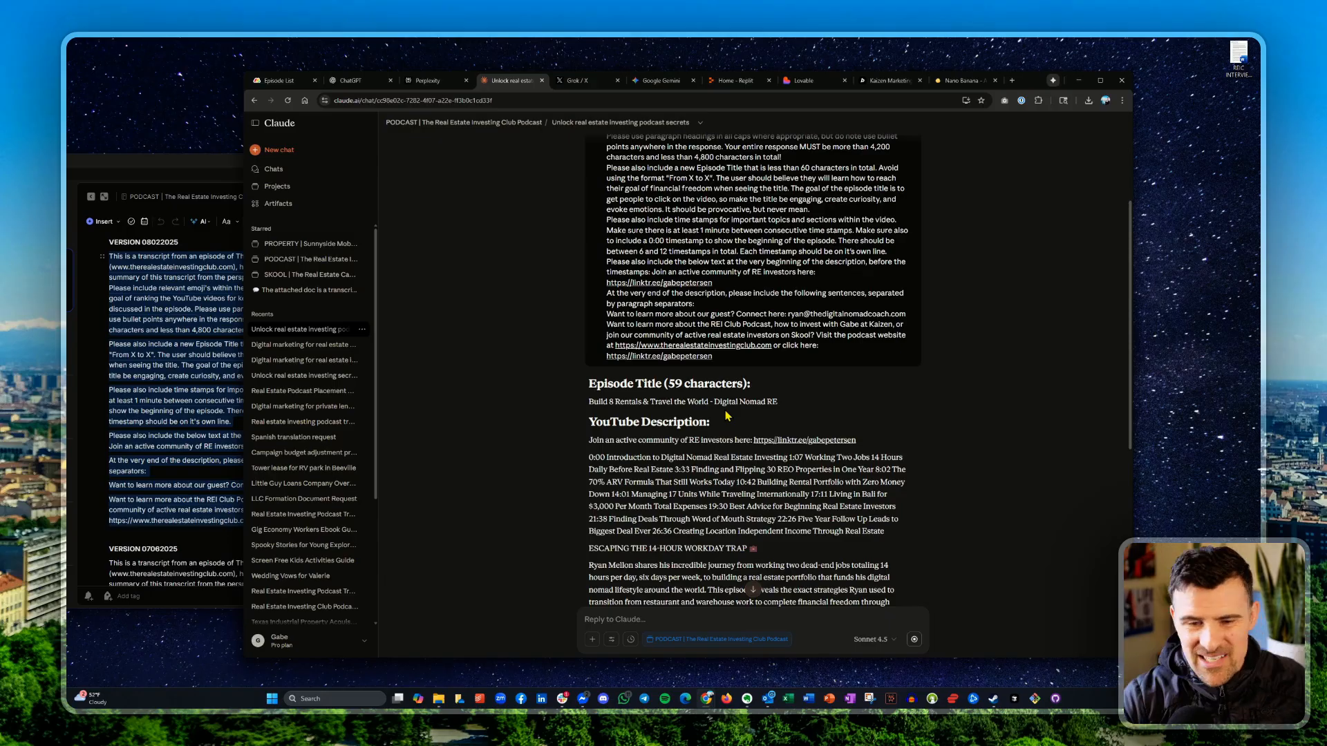
{"action": "scroll", "coordinate": [728, 415], "scroll_direction": "down", "scroll_amount": 1}
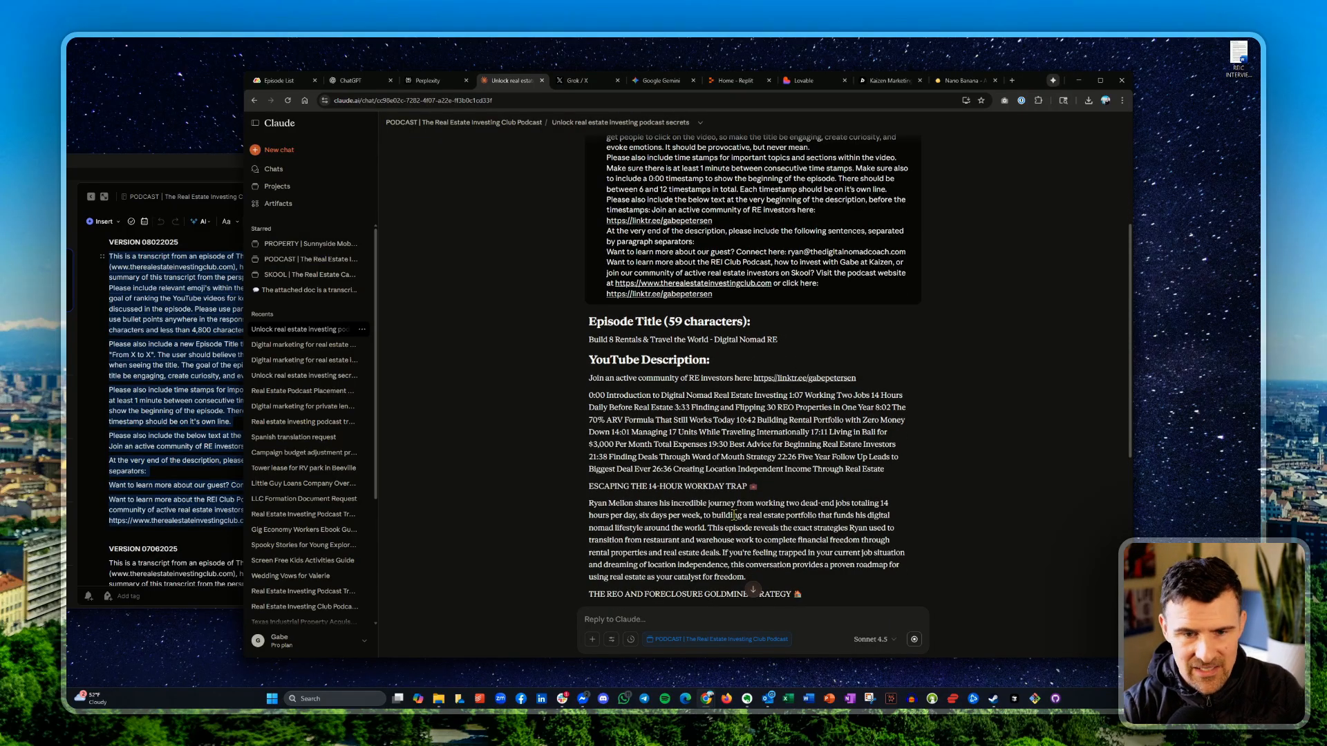
{"action": "scroll", "coordinate": [652, 391], "scroll_direction": "down", "scroll_amount": 10}
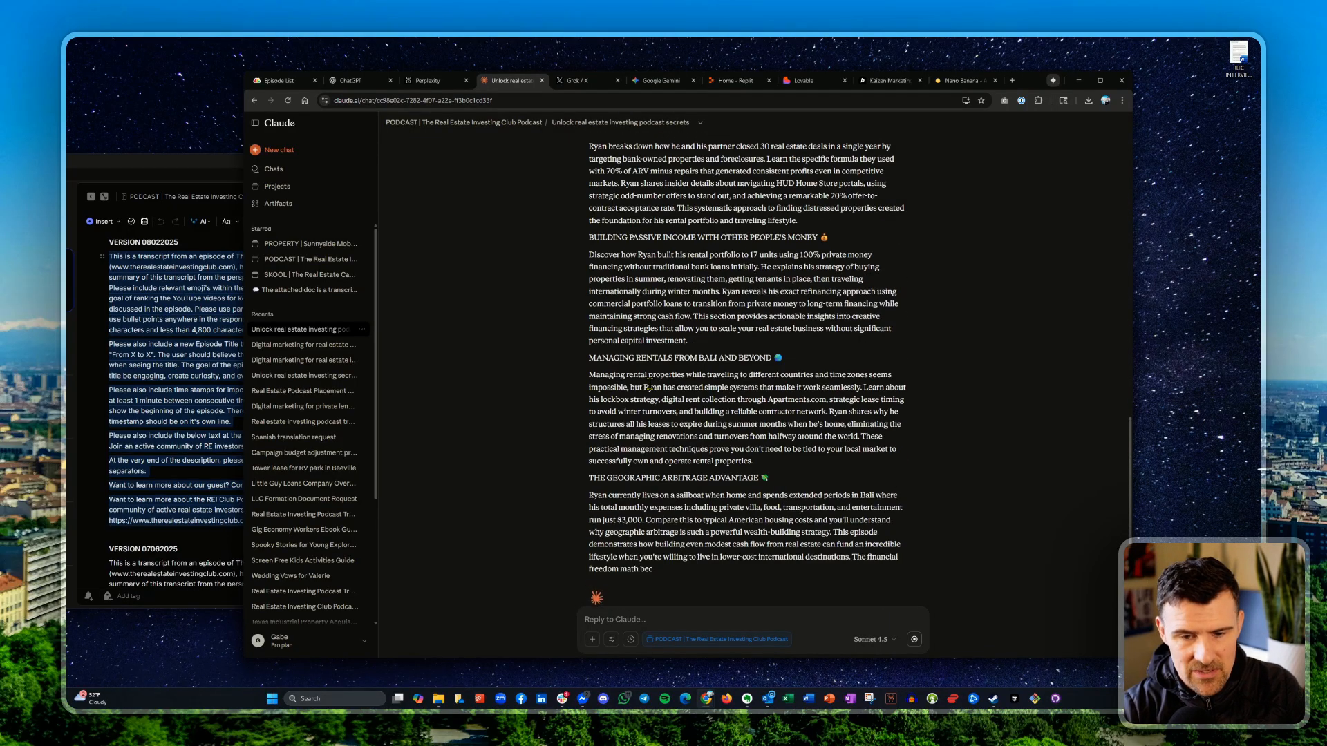
{"action": "scroll", "coordinate": [651, 391], "scroll_direction": "up", "scroll_amount": 8}
{"action": "scroll", "coordinate": [622, 332], "scroll_direction": "up", "scroll_amount": 1}
{"action": "scroll", "coordinate": [595, 334], "scroll_direction": "down", "scroll_amount": 1}
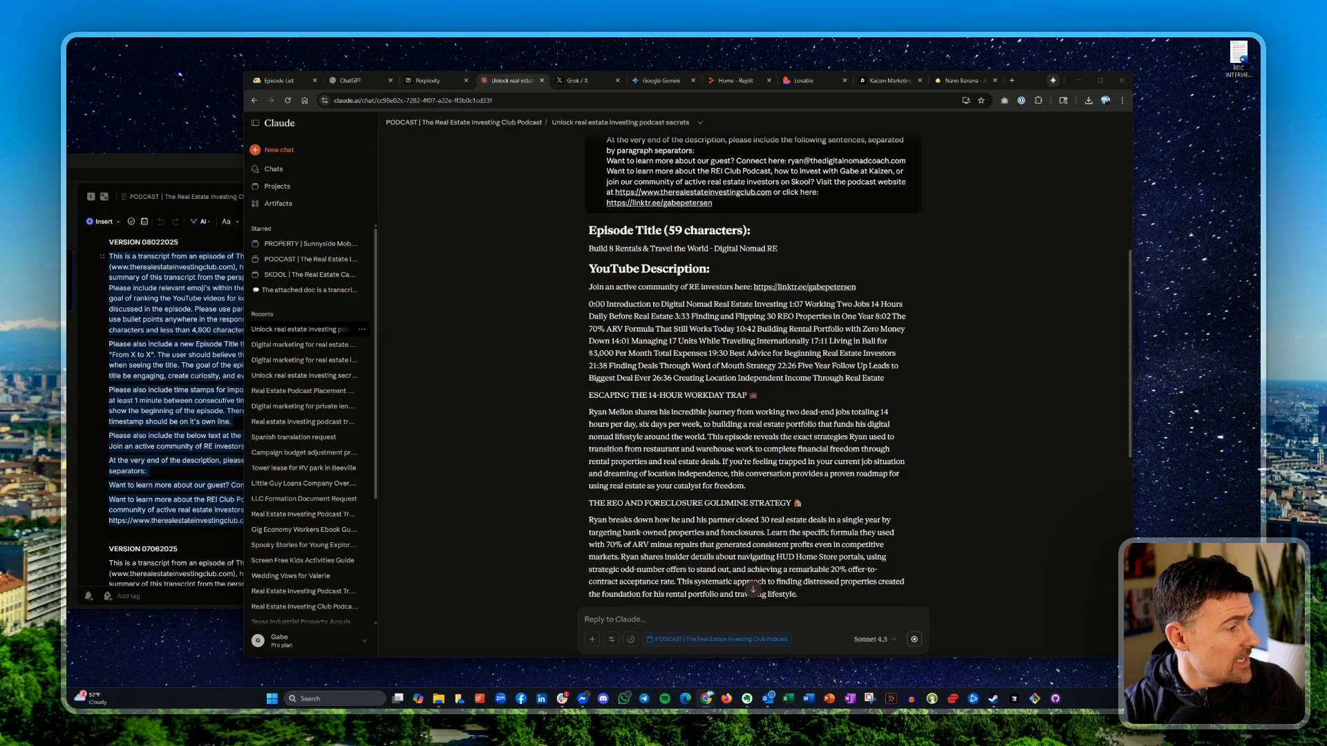
{"action": "scroll", "coordinate": [753, 542], "scroll_direction": "down", "scroll_amount": 5}
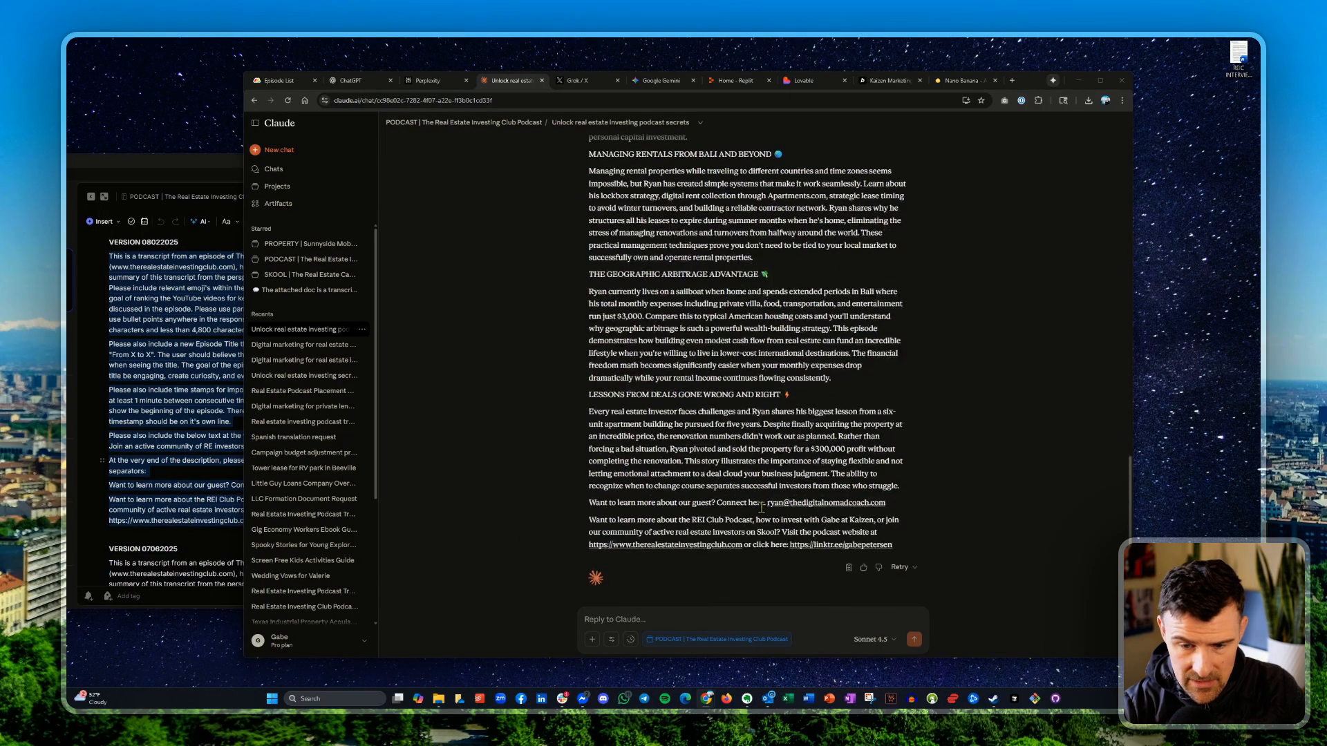
{"action": "scroll", "coordinate": [758, 510], "scroll_direction": "up", "scroll_amount": 4}
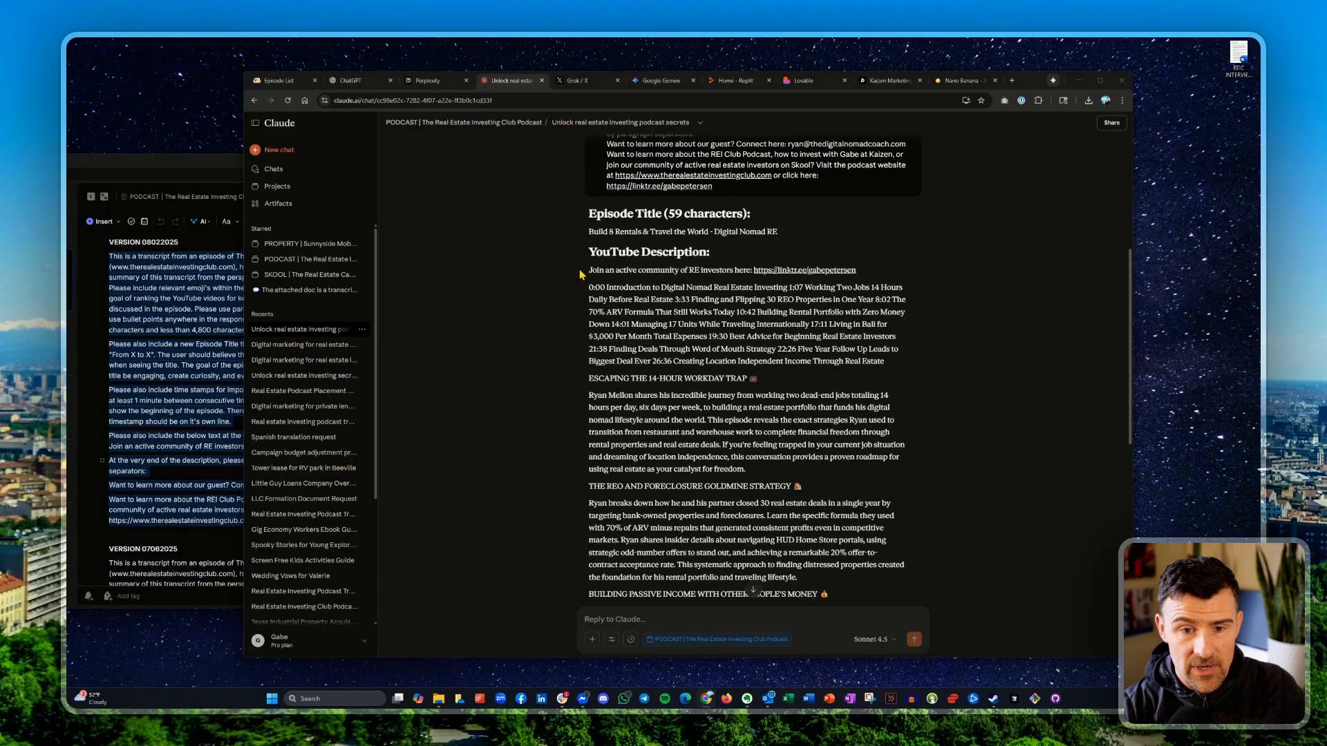
- Copy the full YouTube description from Claude's reply into the Episode Description of the new Buzzsprout episode
{"action": "left_click_drag", "start_coordinate": [588, 222], "coordinate": [926, 550]}
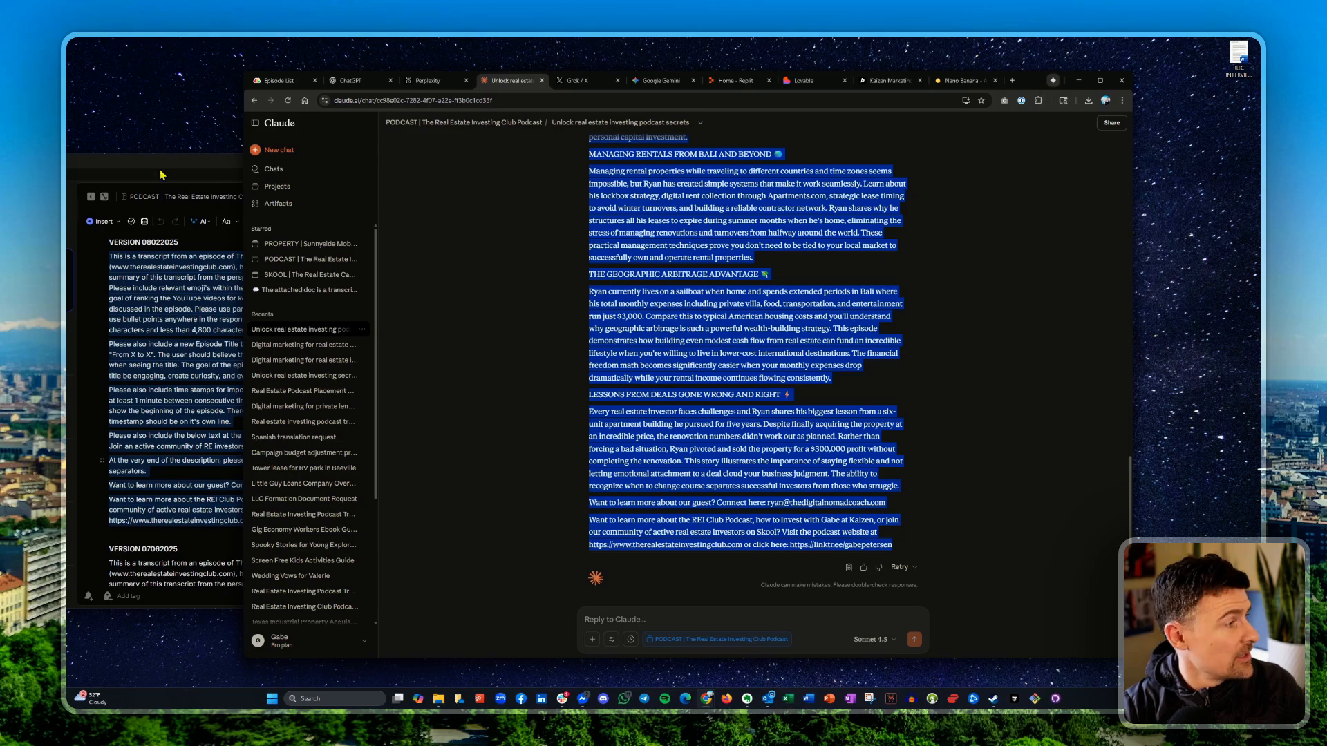
{"action": "left_click_drag", "start_coordinate": [68, 131], "coordinate": [924, 103]}
{"action": "left_click", "coordinate": [476, 102]}
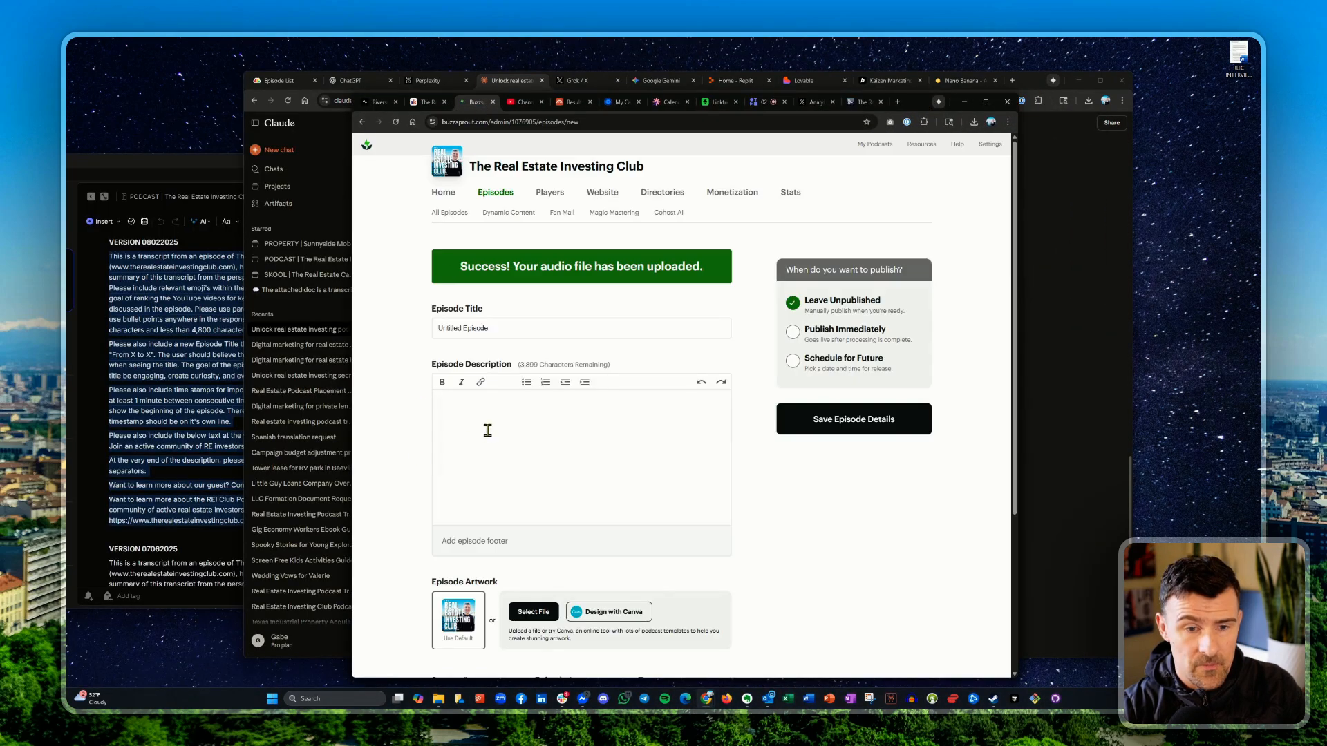
{"action": "left_click", "coordinate": [472, 409]}
{"action": "key", "text": "ctrl+v"}
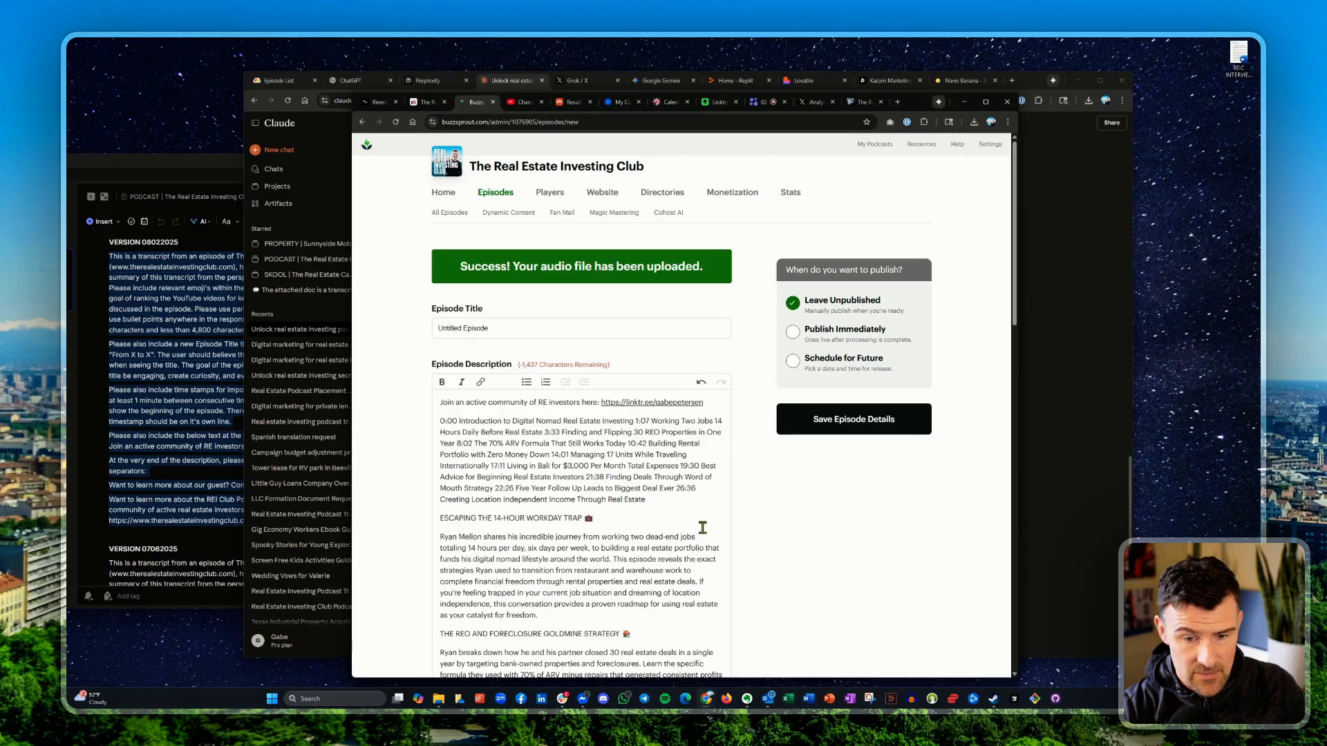
- Delete the timestamps paragraph and its leftover blank line from the Buzzsprout episode description
{"action": "left_click_drag", "start_coordinate": [677, 501], "coordinate": [436, 420]}
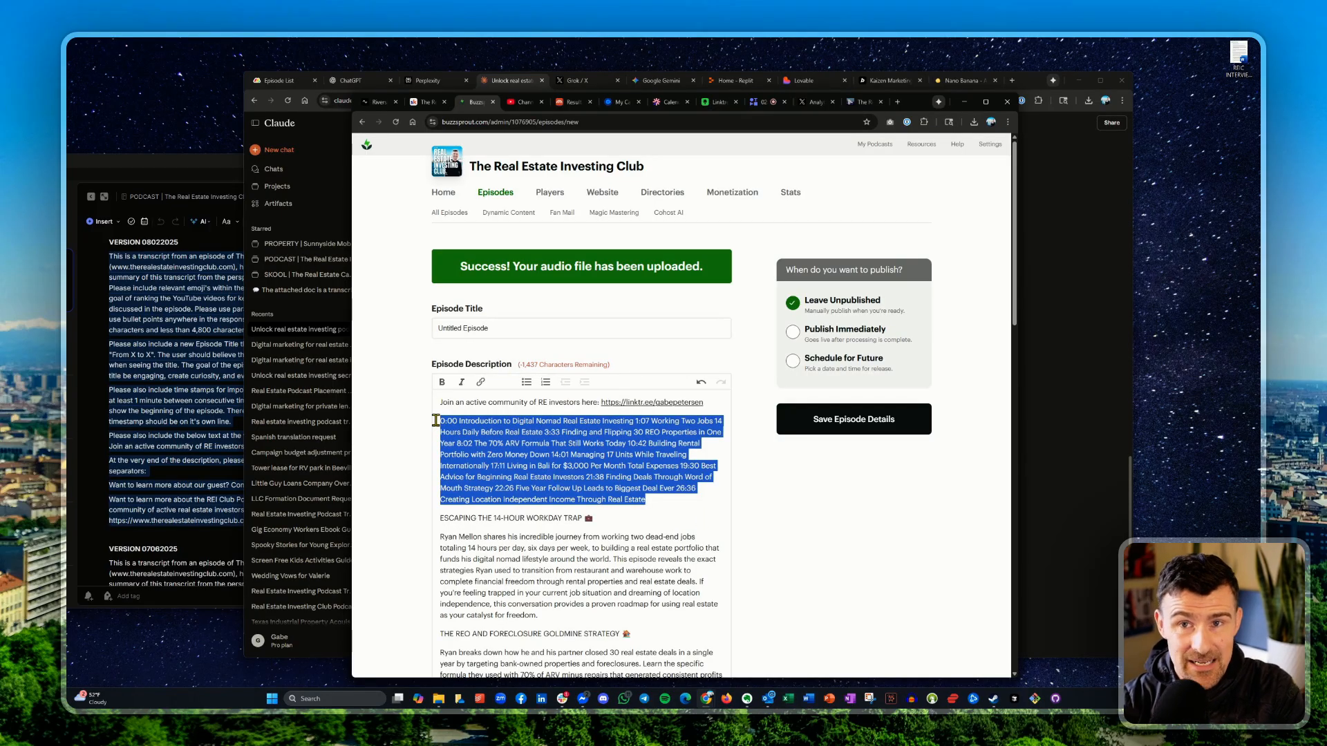
{"action": "key", "text": "Delete"}
{"action": "key", "text": "Delete"}
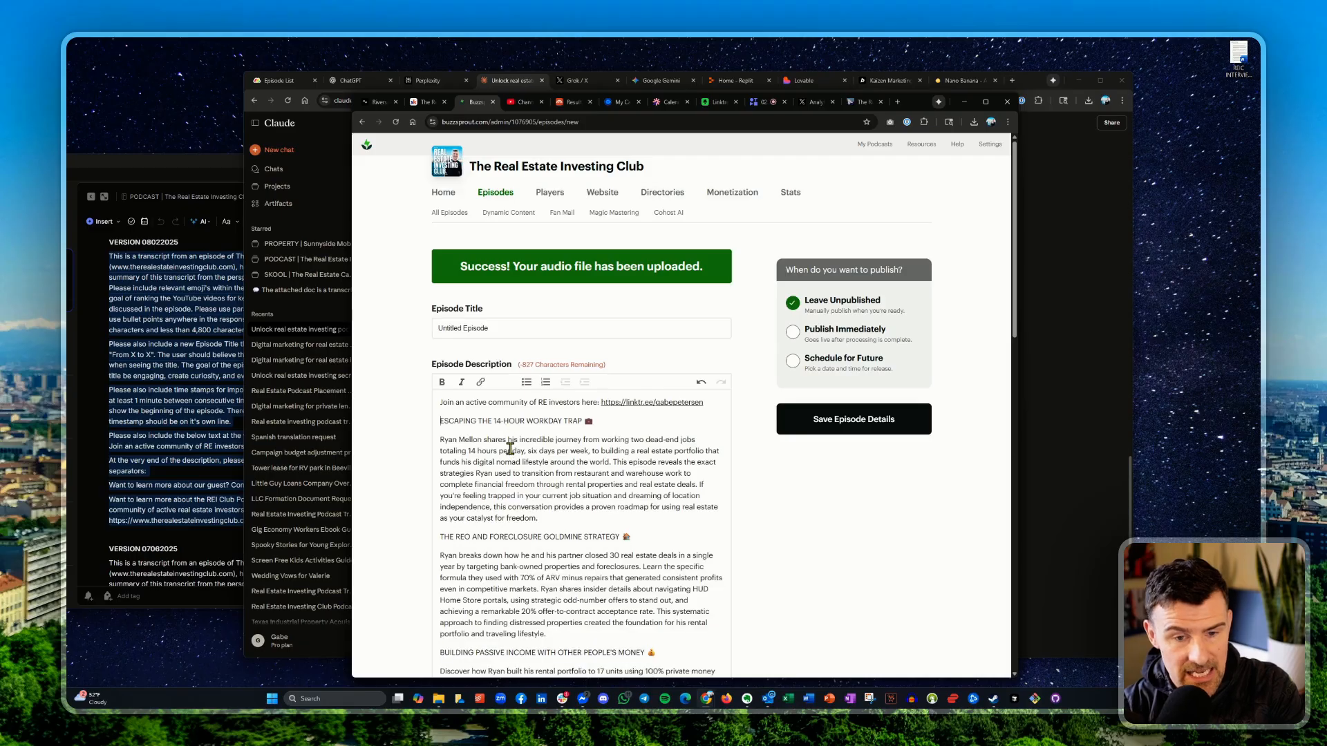
- Delete the "LESSONS FROM DEALS GONE WRONG AND RIGHT" heading and paragraph from the episode description, and check the remaining character count
{"action": "scroll", "coordinate": [555, 488], "scroll_direction": "down", "scroll_amount": 15}
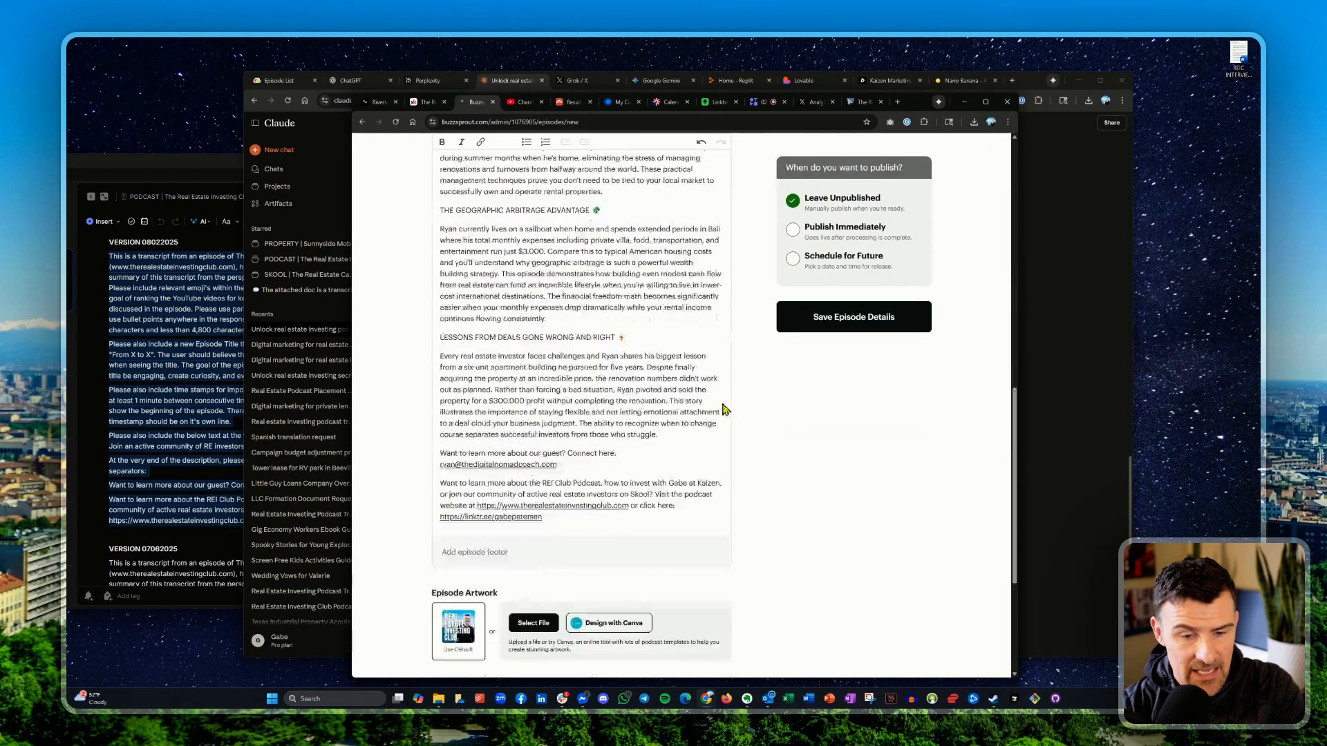
{"action": "scroll", "coordinate": [760, 449], "scroll_direction": "up", "scroll_amount": 3}
{"action": "scroll", "coordinate": [832, 474], "scroll_direction": "up", "scroll_amount": 2}
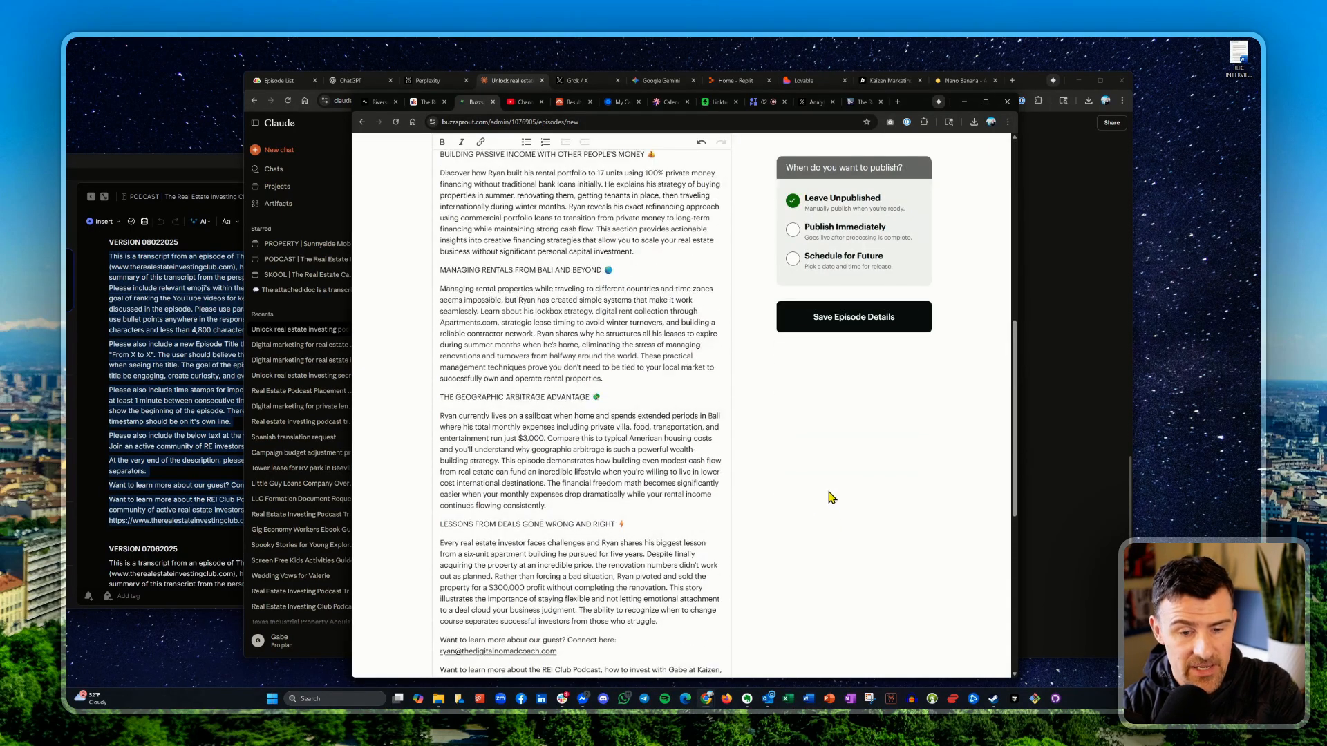
{"action": "left_click_drag", "start_coordinate": [674, 559], "coordinate": [420, 465]}
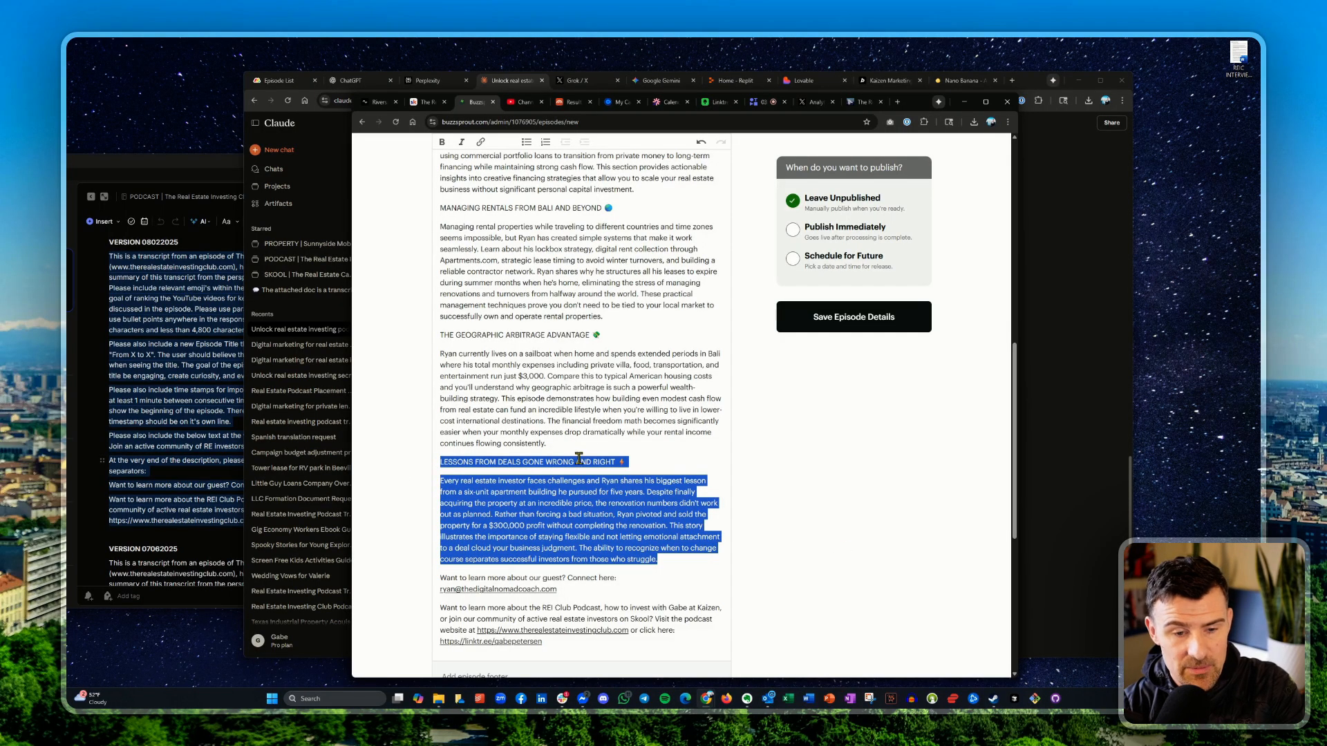
{"action": "key", "text": "BackSpace"}
{"action": "scroll", "coordinate": [712, 530], "scroll_direction": "up", "scroll_amount": 6}
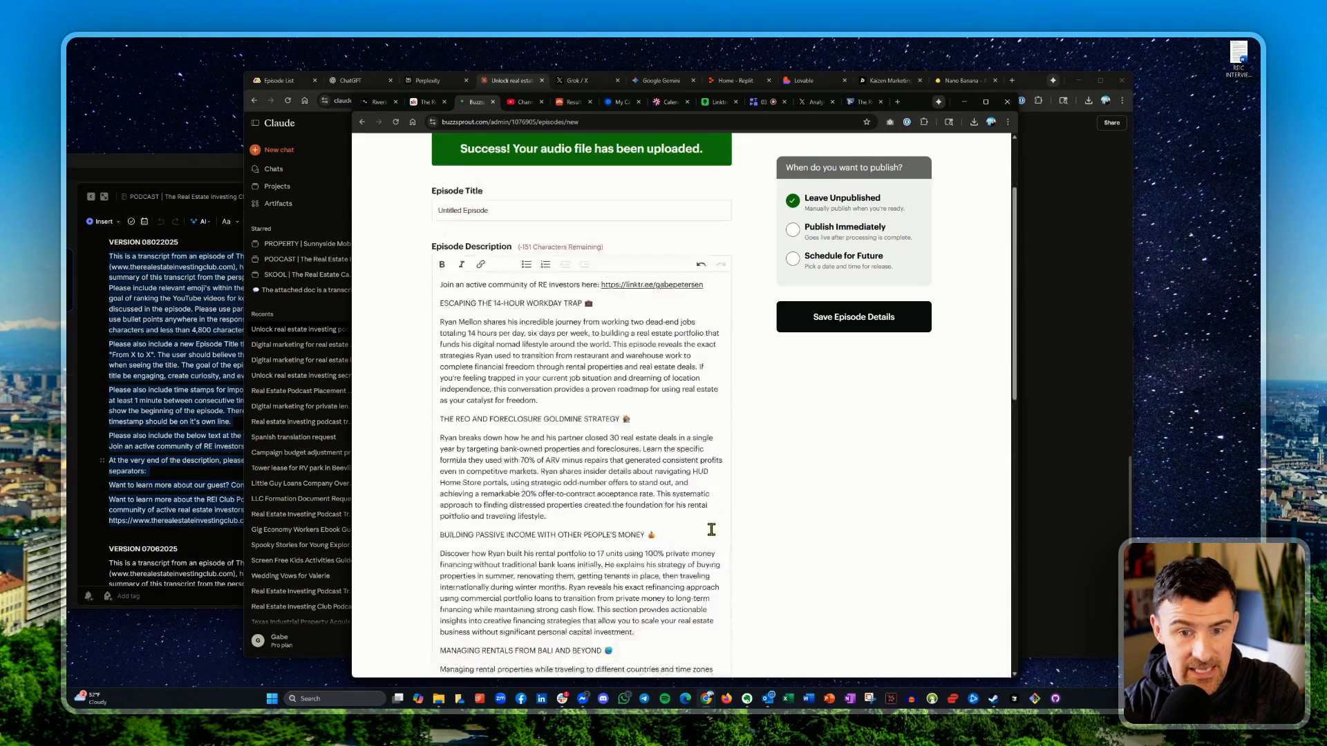
- Delete the "THE GEOGRAPHIC ARBITRAGE ADVANTAGE" section from the episode description and check the remaining character count
{"action": "scroll", "coordinate": [776, 469], "scroll_direction": "down", "scroll_amount": 10}
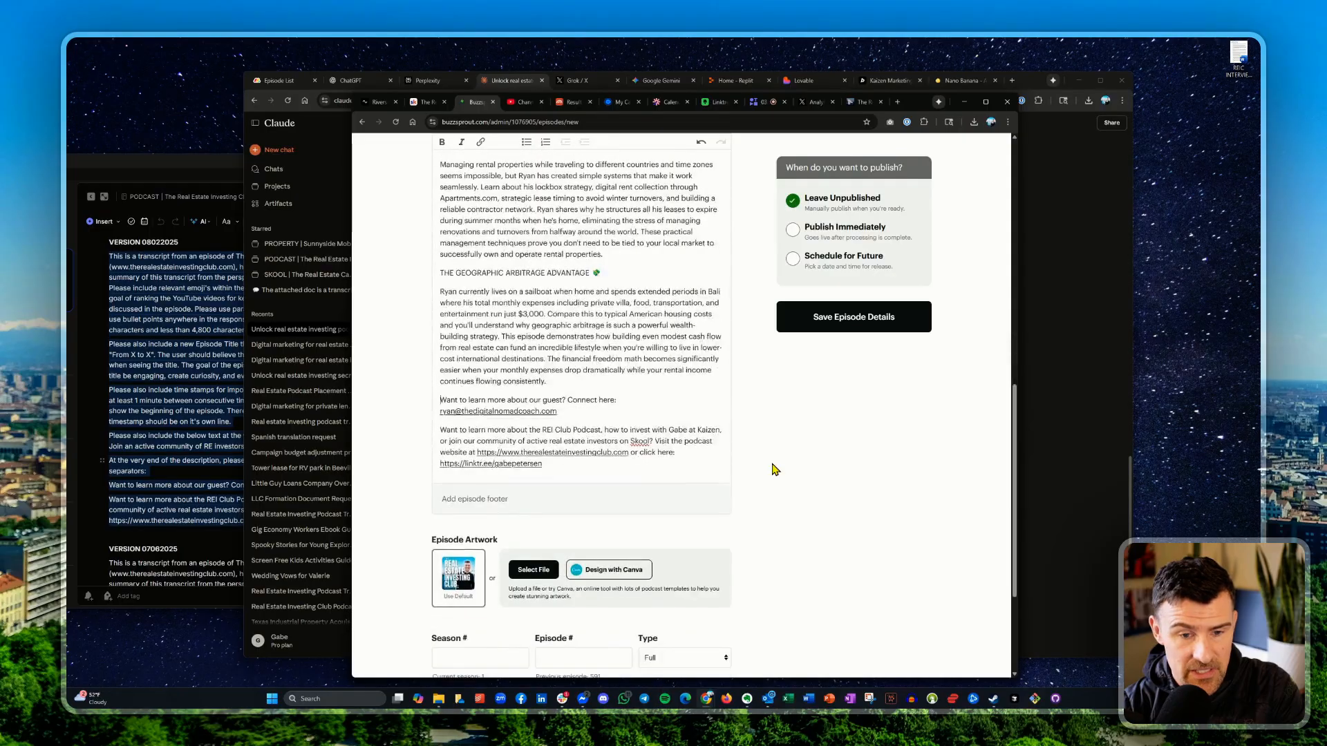
{"action": "scroll", "coordinate": [775, 469], "scroll_direction": "up", "scroll_amount": 2}
{"action": "left_click_drag", "start_coordinate": [550, 506], "coordinate": [424, 397]}
{"action": "key", "text": "BackSpace"}
{"action": "scroll", "coordinate": [664, 418], "scroll_direction": "up", "scroll_amount": 1}
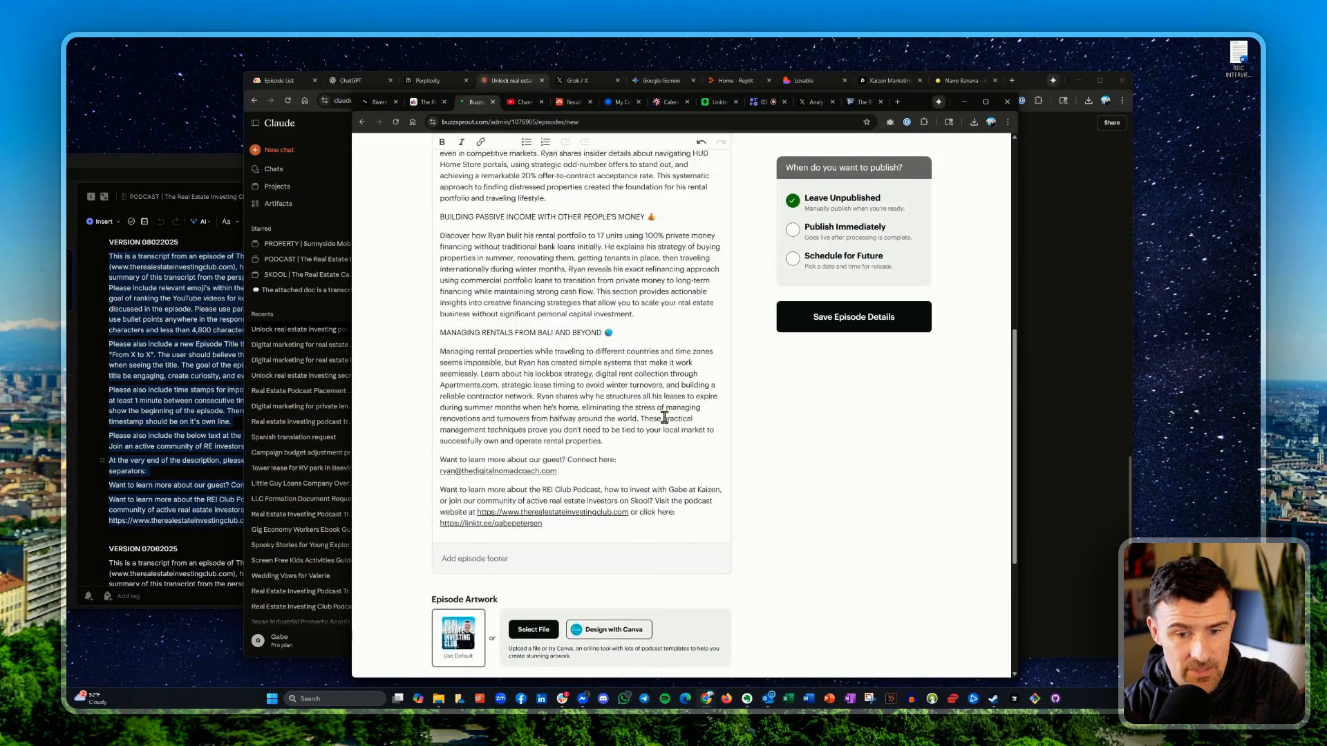
{"action": "scroll", "coordinate": [664, 418], "scroll_direction": "up", "scroll_amount": 6}
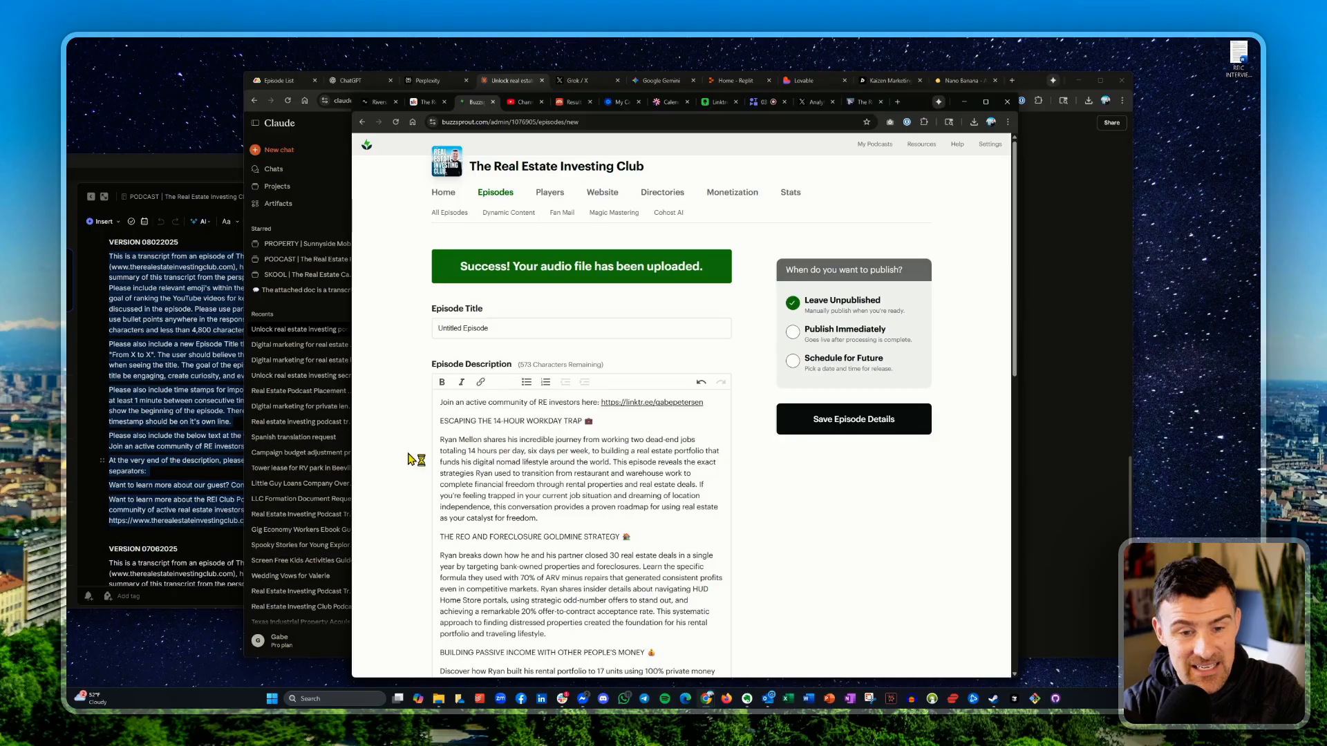
{"action": "left_click_drag", "start_coordinate": [619, 373], "coordinate": [519, 368]}
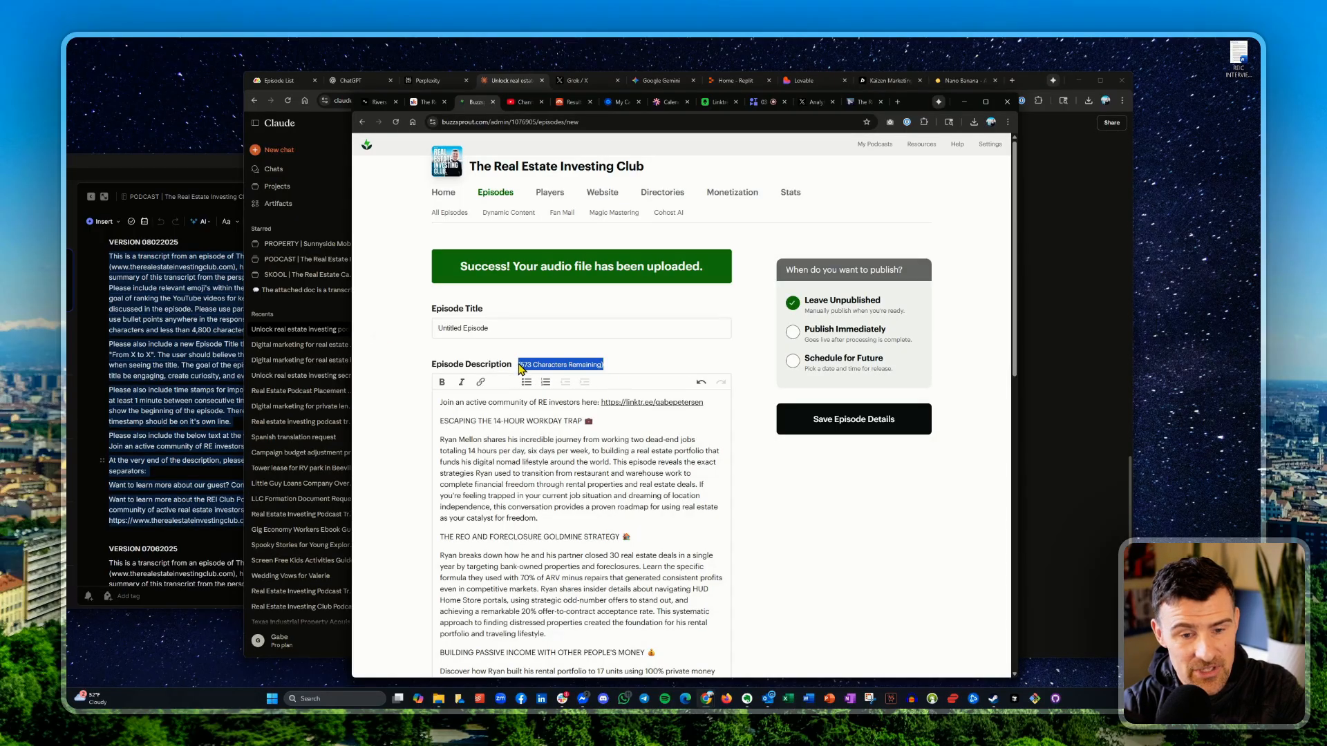
- Return to the Claude chat and send the request "Create 10 more catchy and SEO focused titles for me to choose from"
{"action": "left_click_drag", "start_coordinate": [911, 106], "coordinate": [68, 152]}
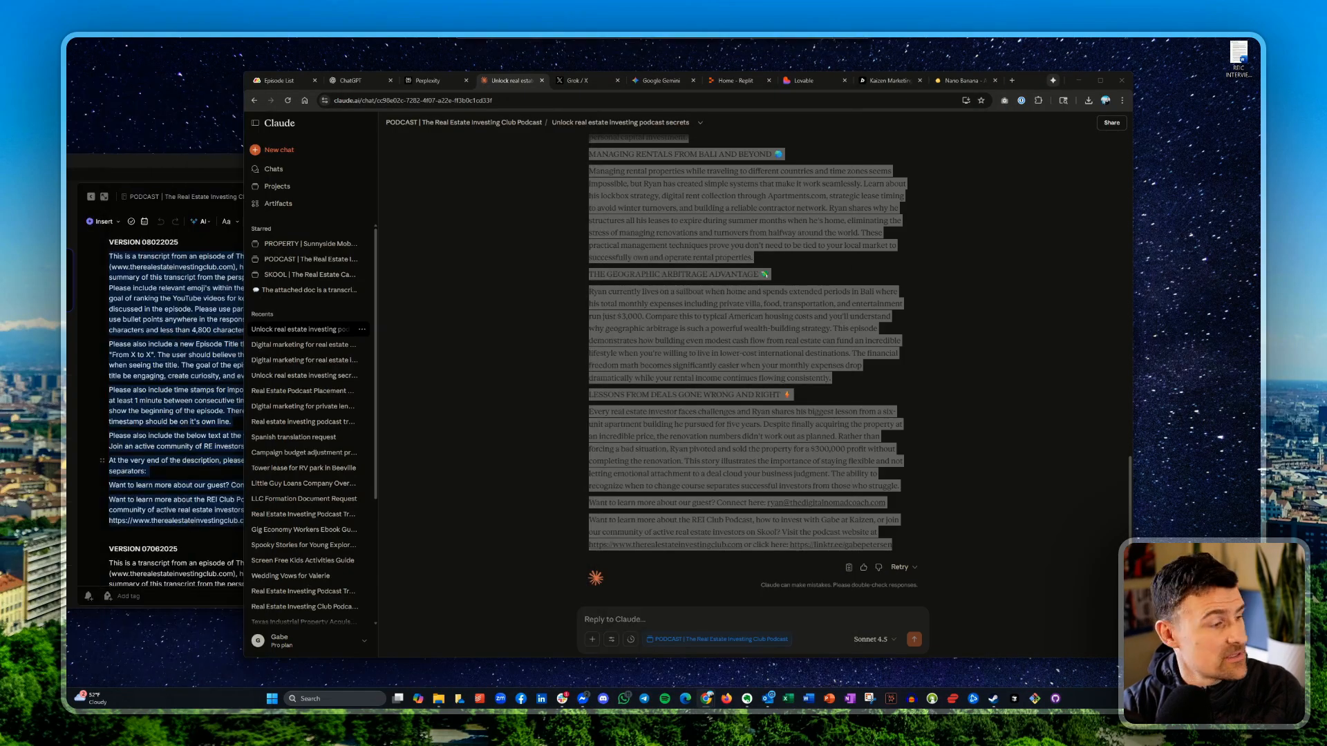
{"action": "left_click", "coordinate": [926, 387]}
{"action": "scroll", "coordinate": [907, 453], "scroll_direction": "up", "scroll_amount": 15}
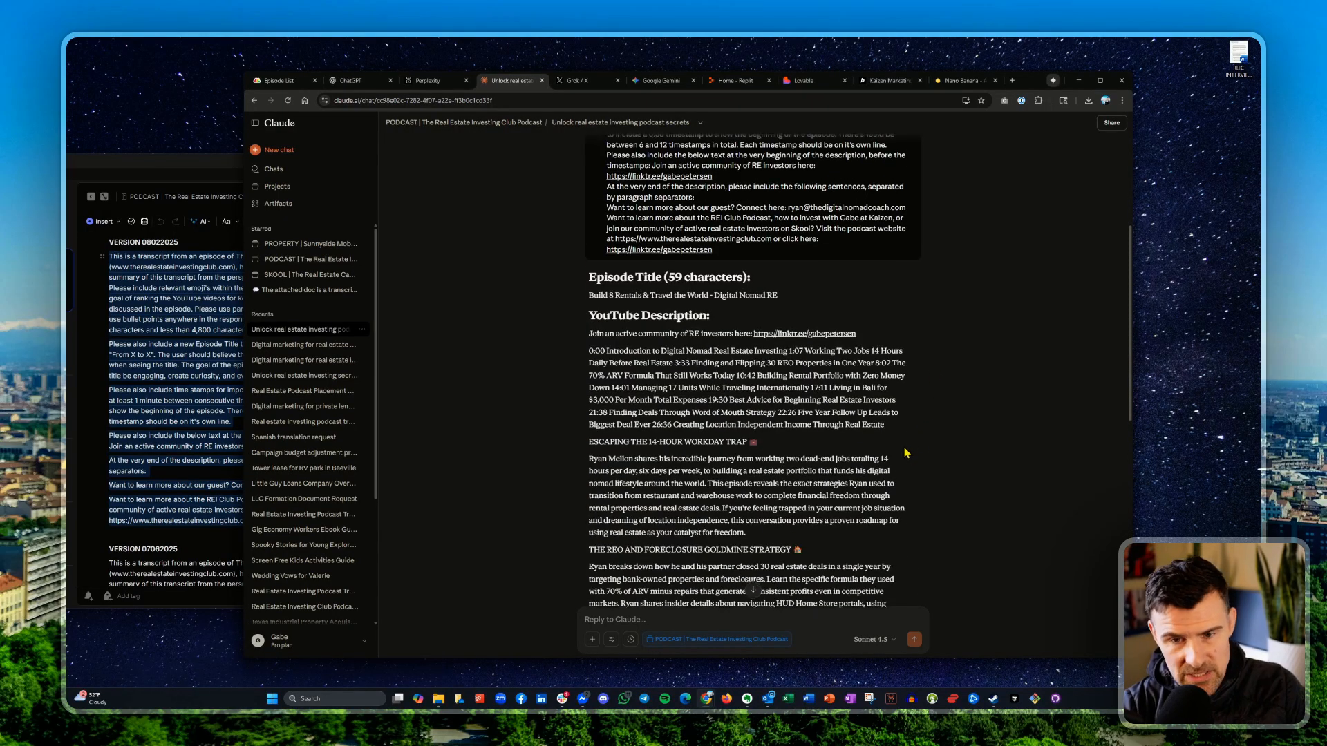
{"action": "scroll", "coordinate": [907, 452], "scroll_direction": "up", "scroll_amount": 1}
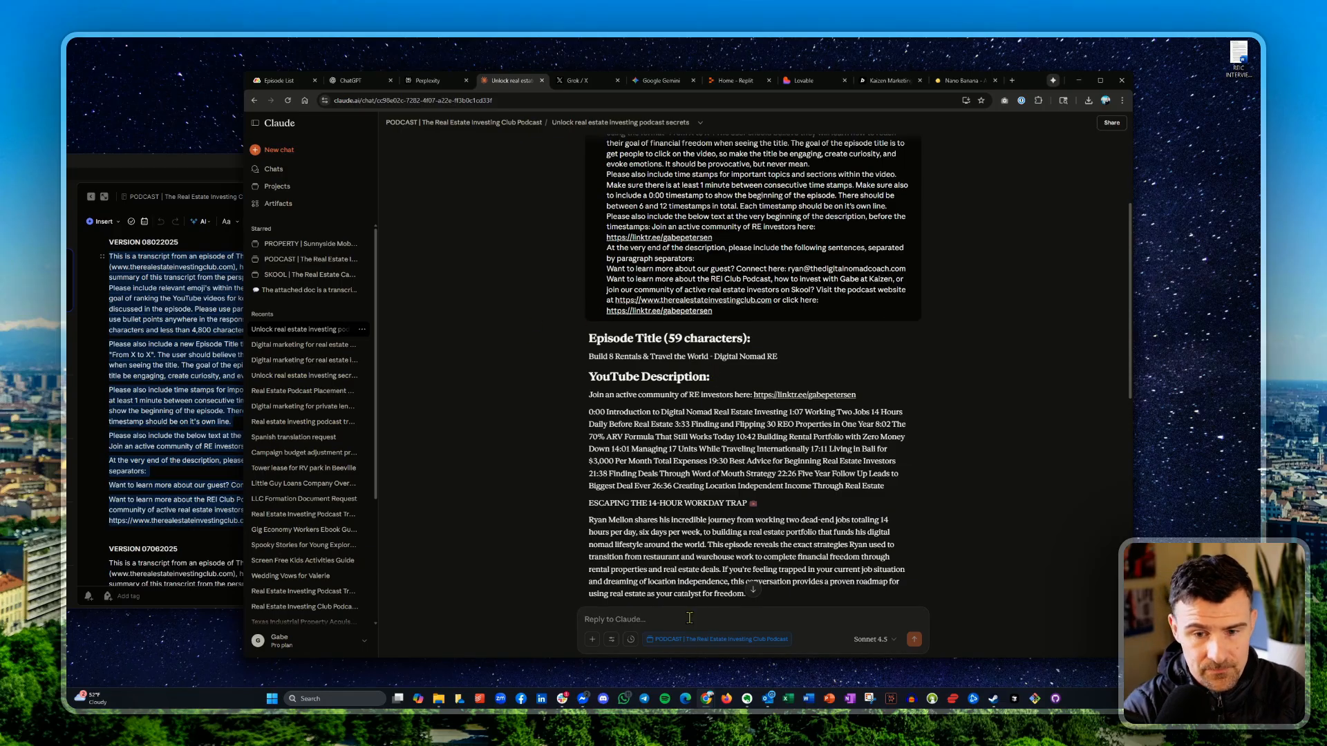
{"action": "type", "text": "chy a"}
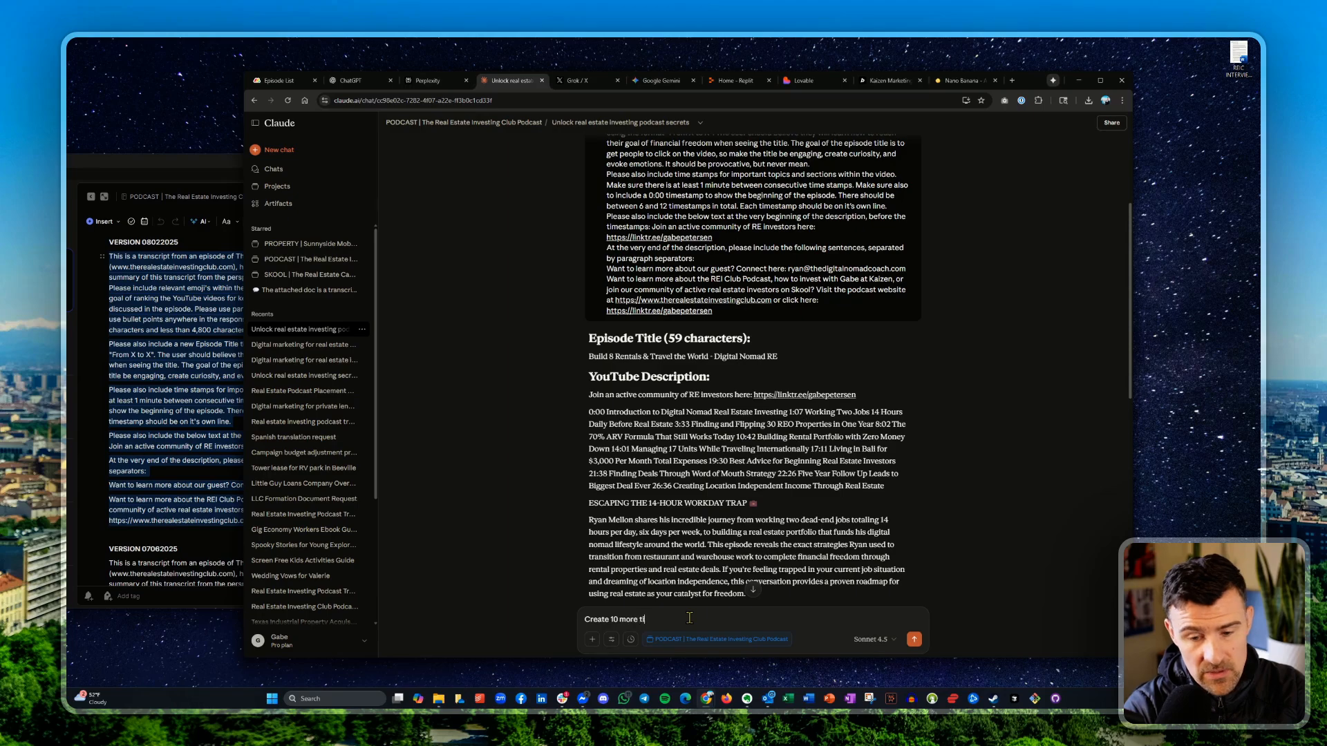
{"action": "type", "text": "nd S"}
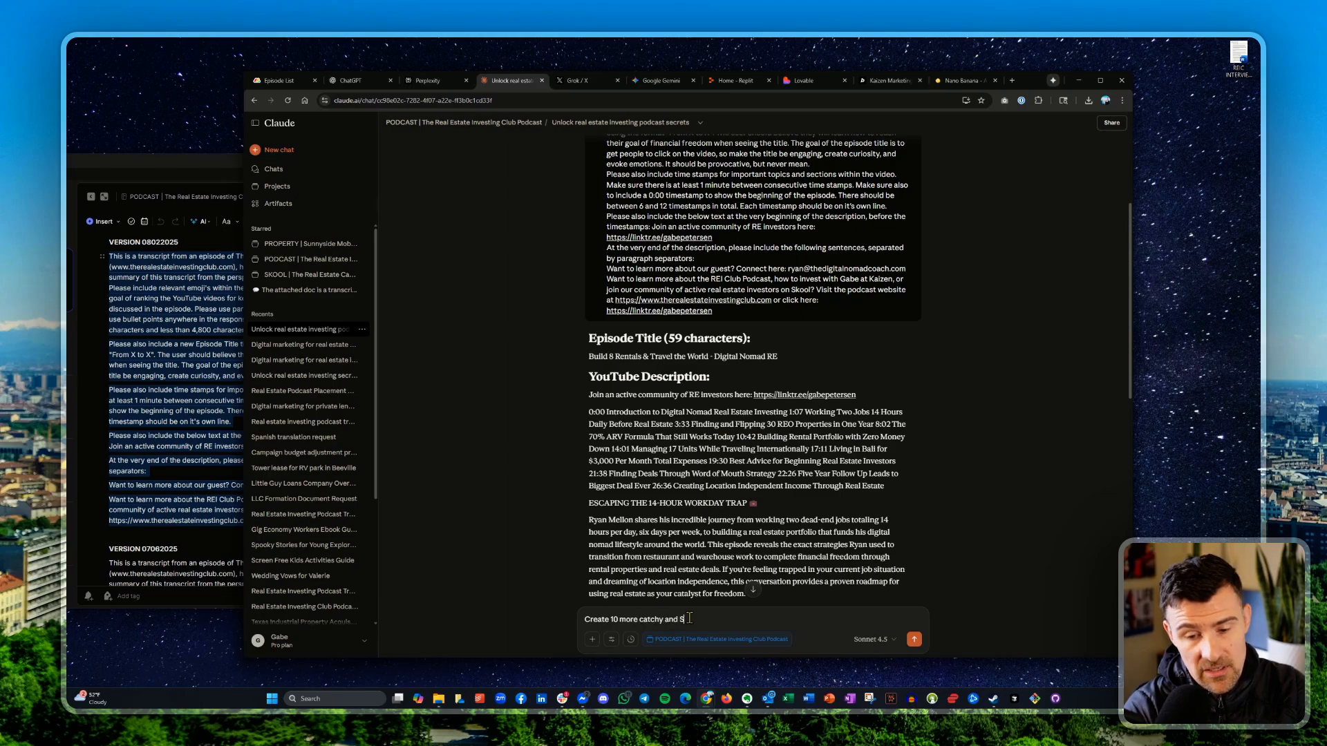
{"action": "type", "text": "EO focused titles"}
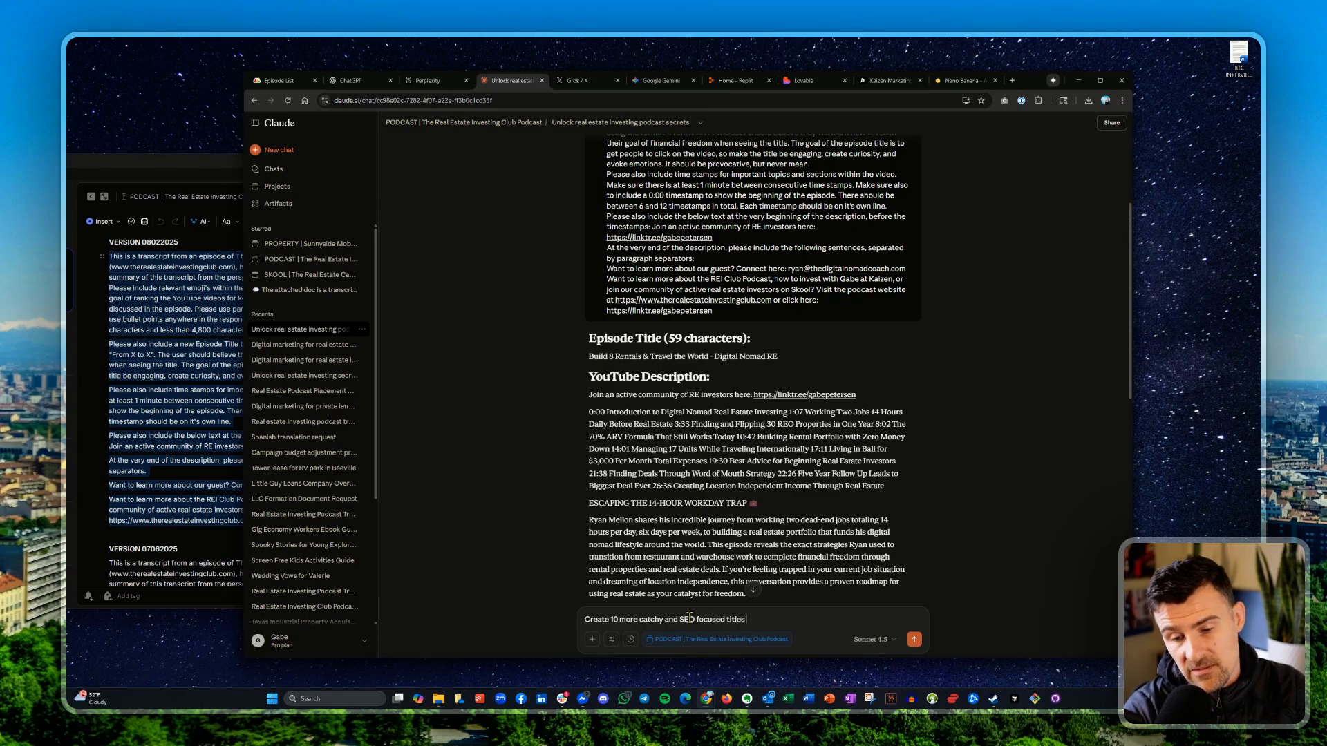
{"action": "type", "text": " for me to choose from"}
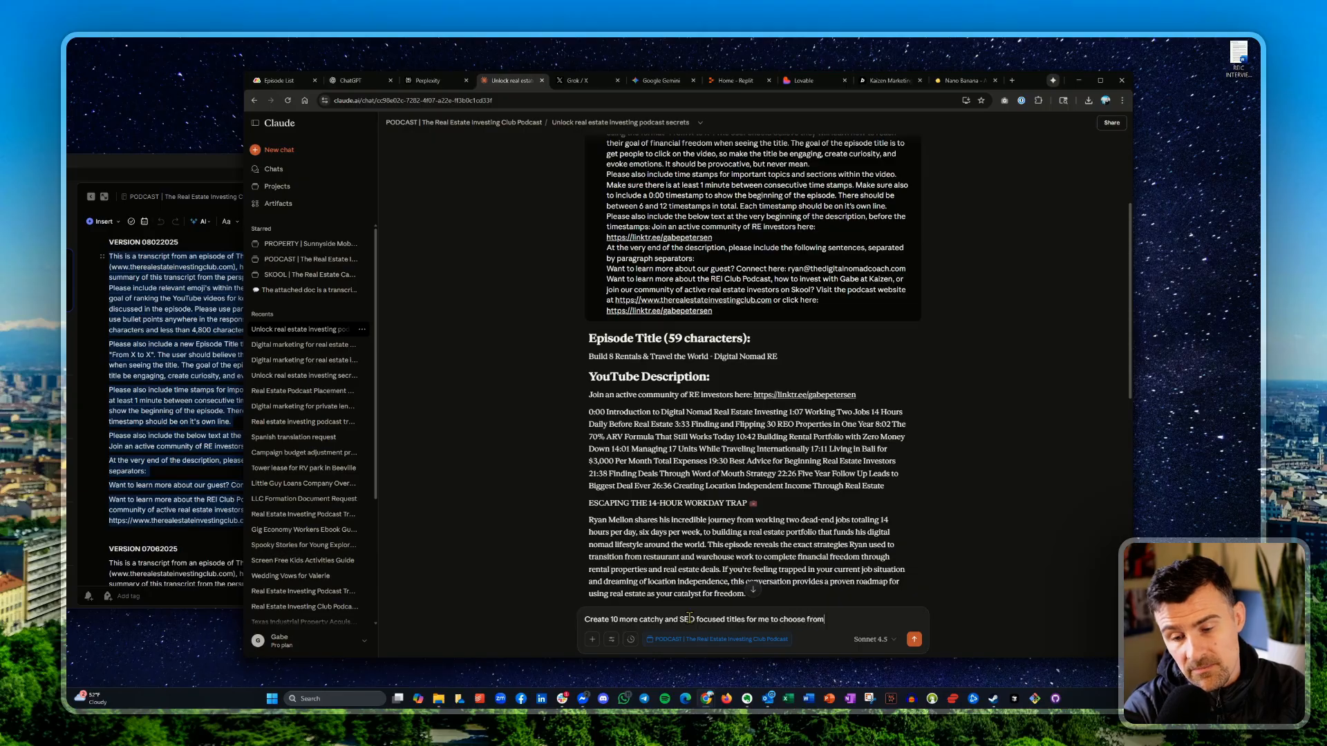
{"action": "key", "text": "Return"}
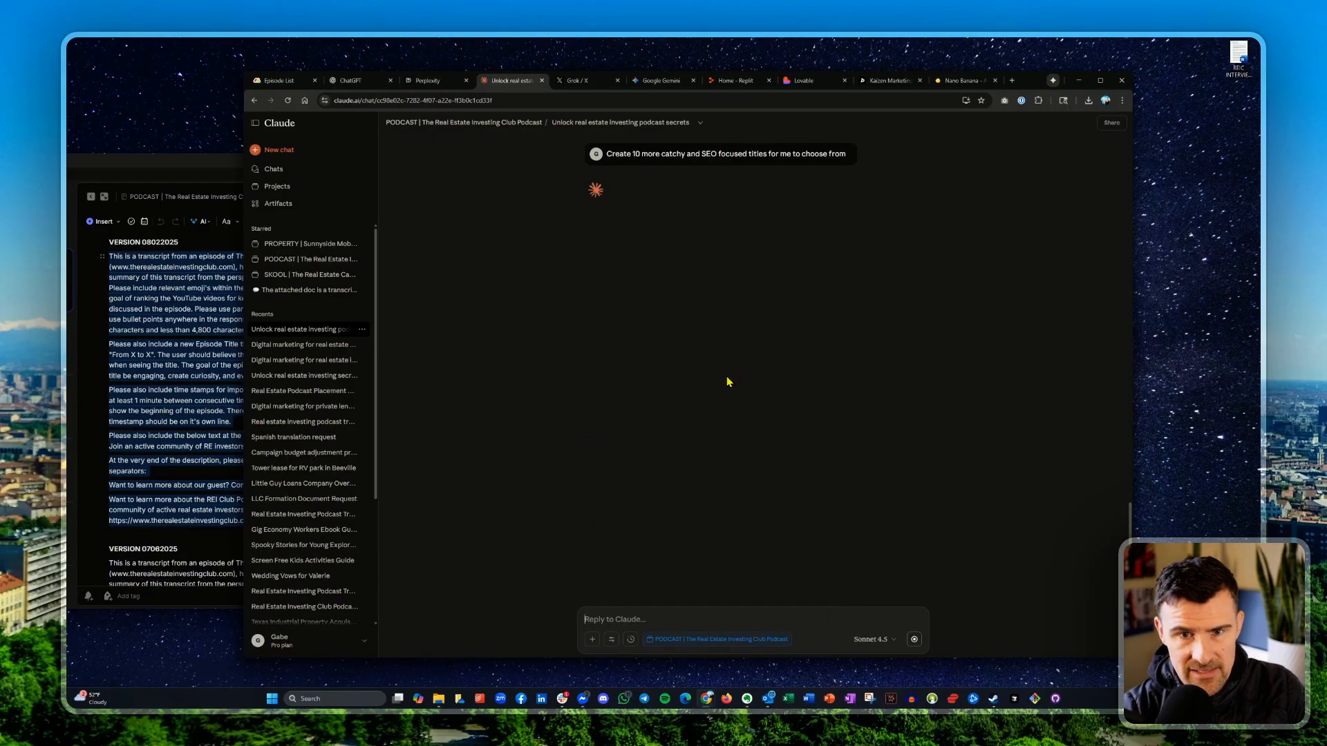
- Review Claude's suggested titles and replace the Buzzsprout episode title with "8 Rentals Pay All My Bills While I Travel The World"
{"action": "scroll", "coordinate": [731, 349], "scroll_direction": "up", "scroll_amount": 10}
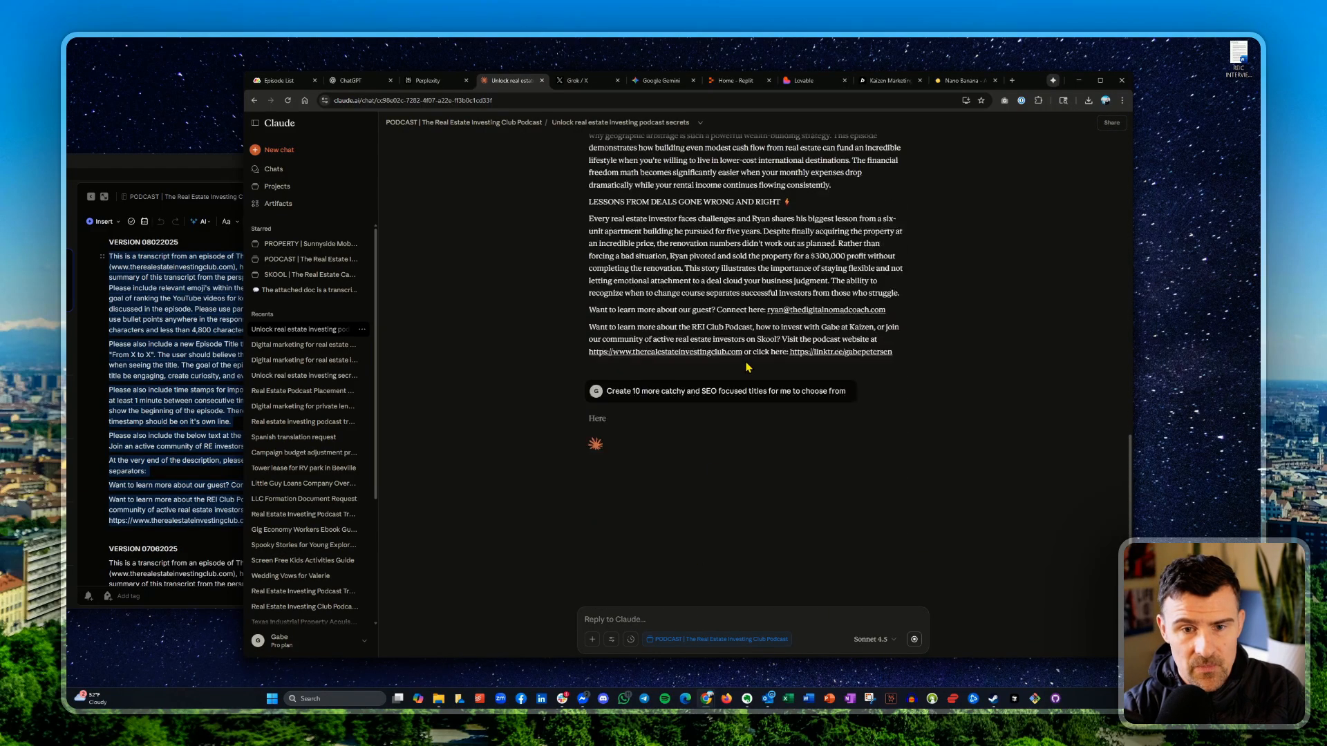
{"action": "scroll", "coordinate": [725, 289], "scroll_direction": "up", "scroll_amount": 8}
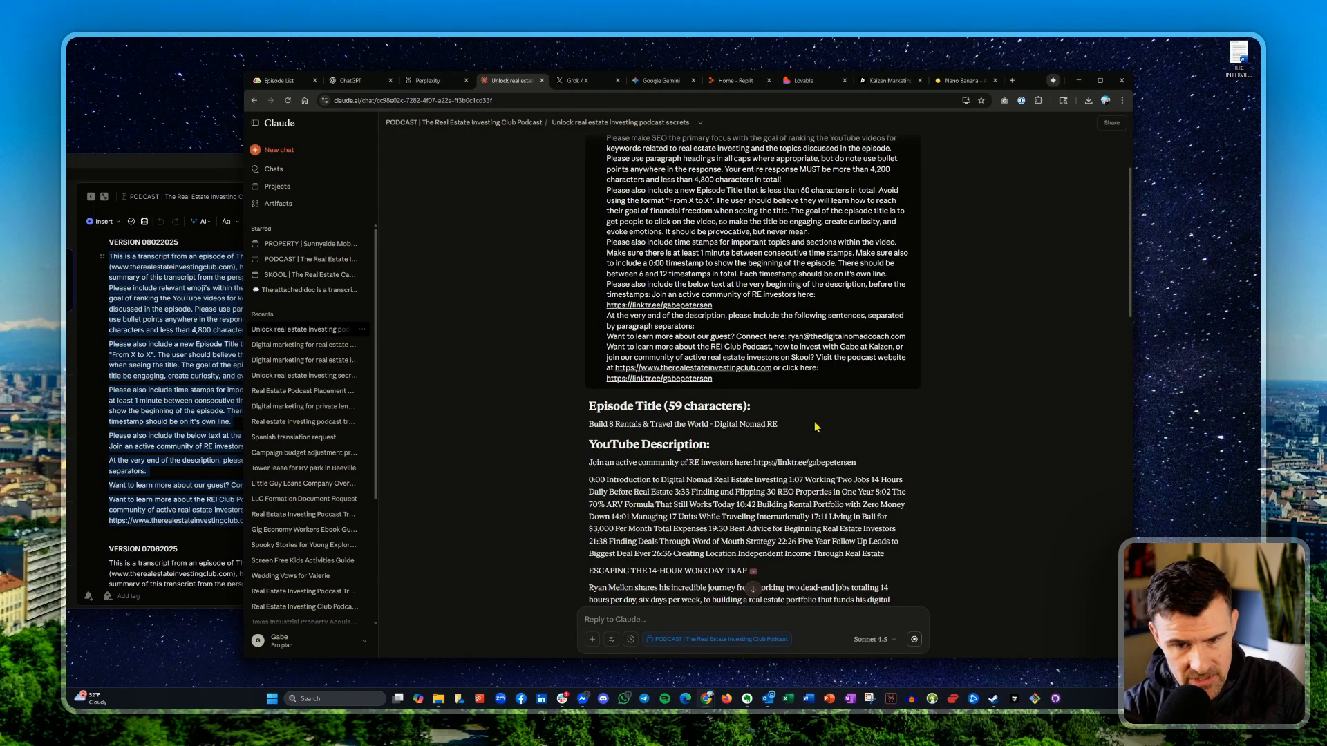
{"action": "left_click", "coordinate": [753, 588]}
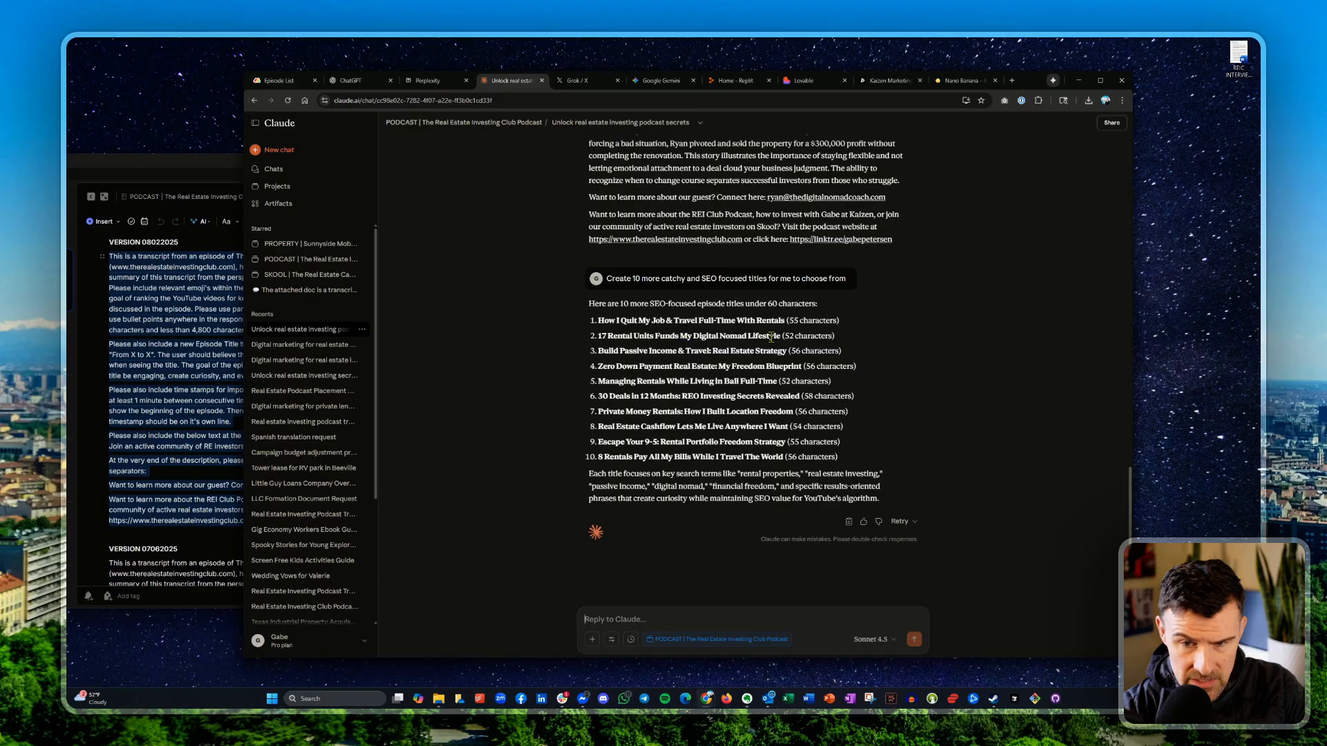
{"action": "left_click_drag", "start_coordinate": [780, 336], "coordinate": [599, 337]}
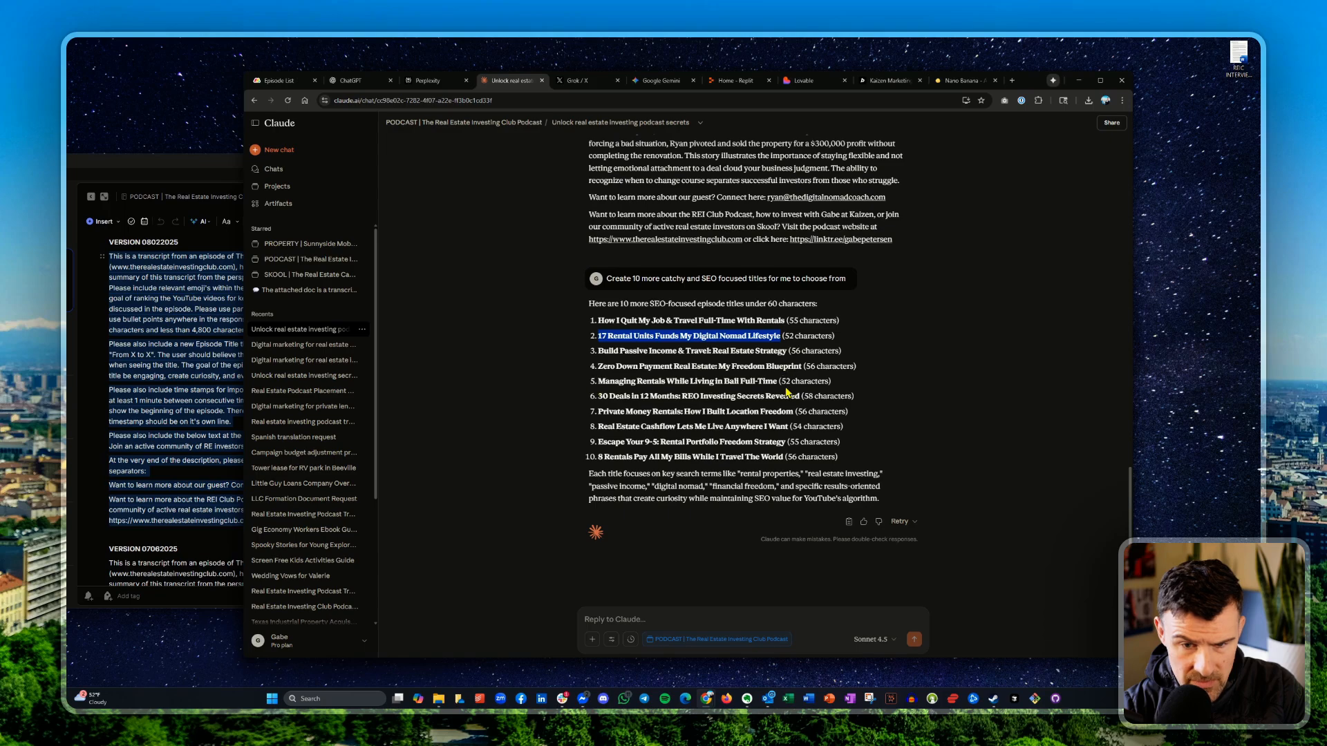
{"action": "left_click_drag", "start_coordinate": [779, 382], "coordinate": [601, 379]}
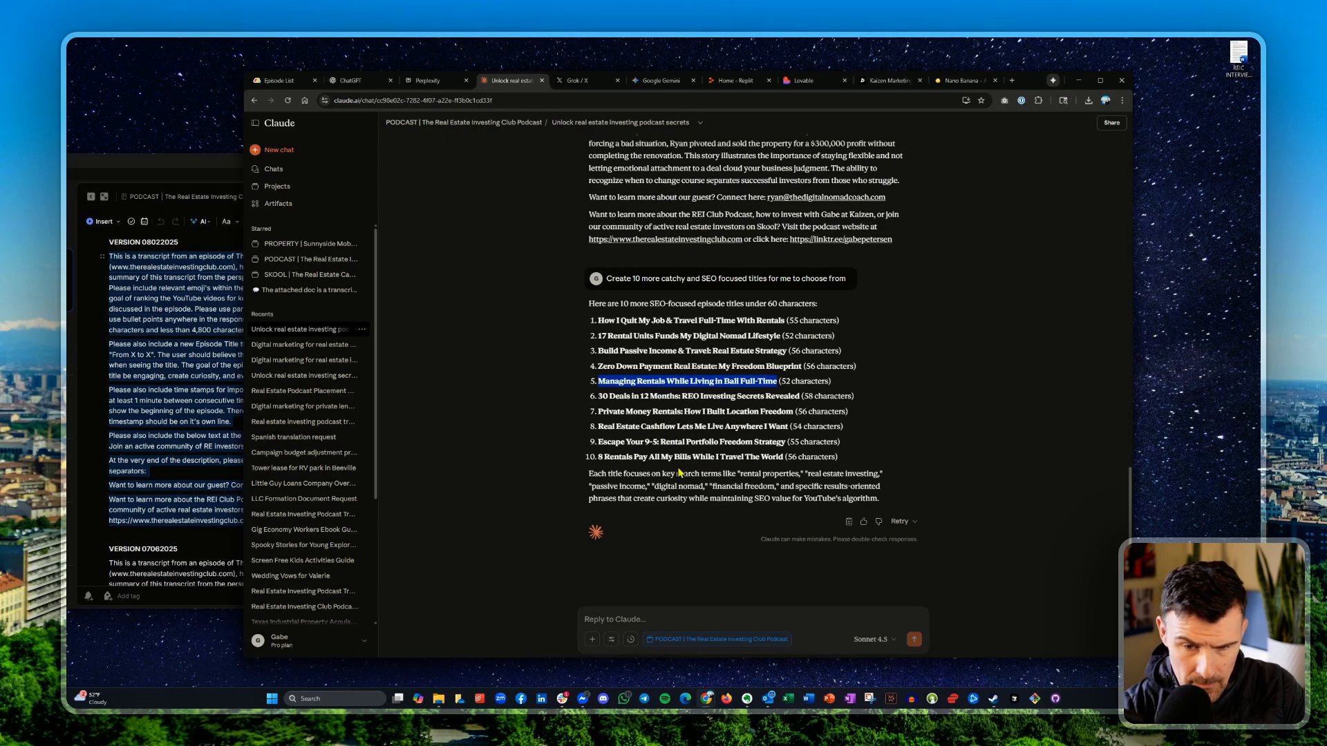
{"action": "left_click_drag", "start_coordinate": [787, 456], "coordinate": [597, 459]}
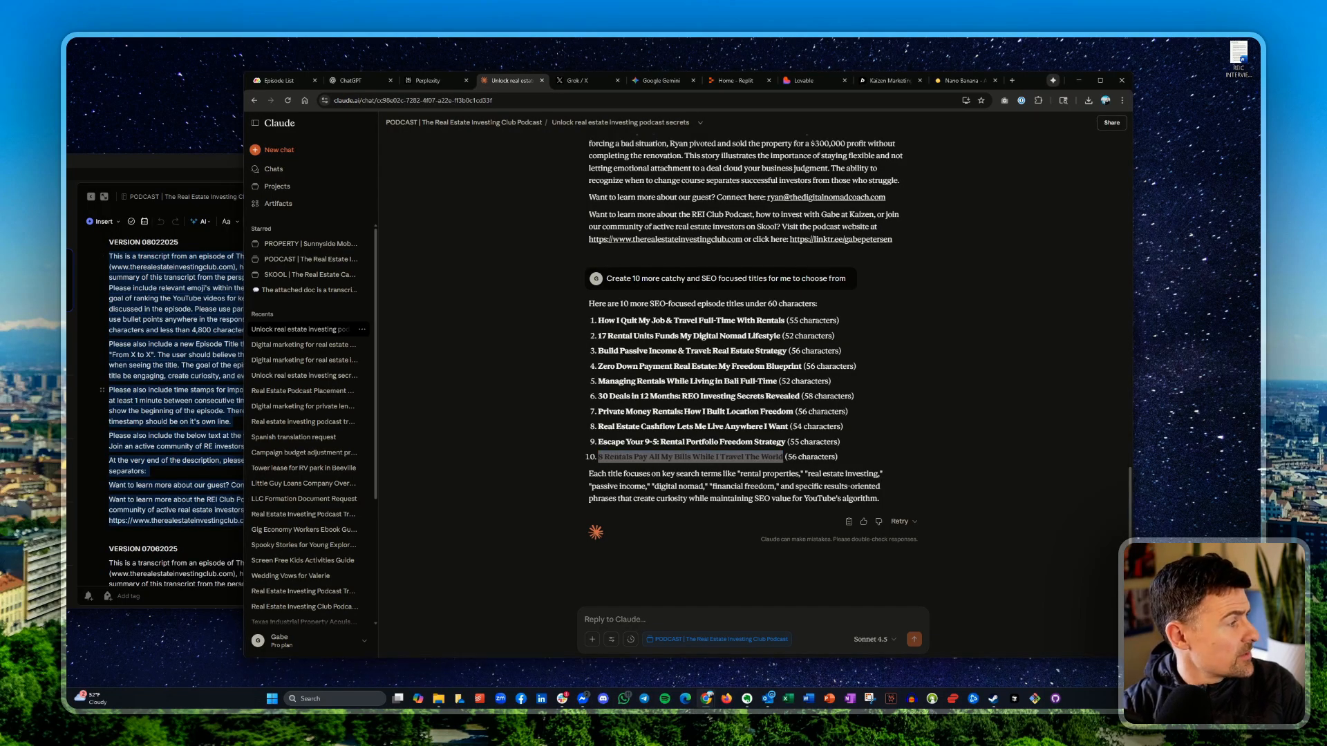
{"action": "left_click_drag", "start_coordinate": [940, 40], "coordinate": [940, 91]}
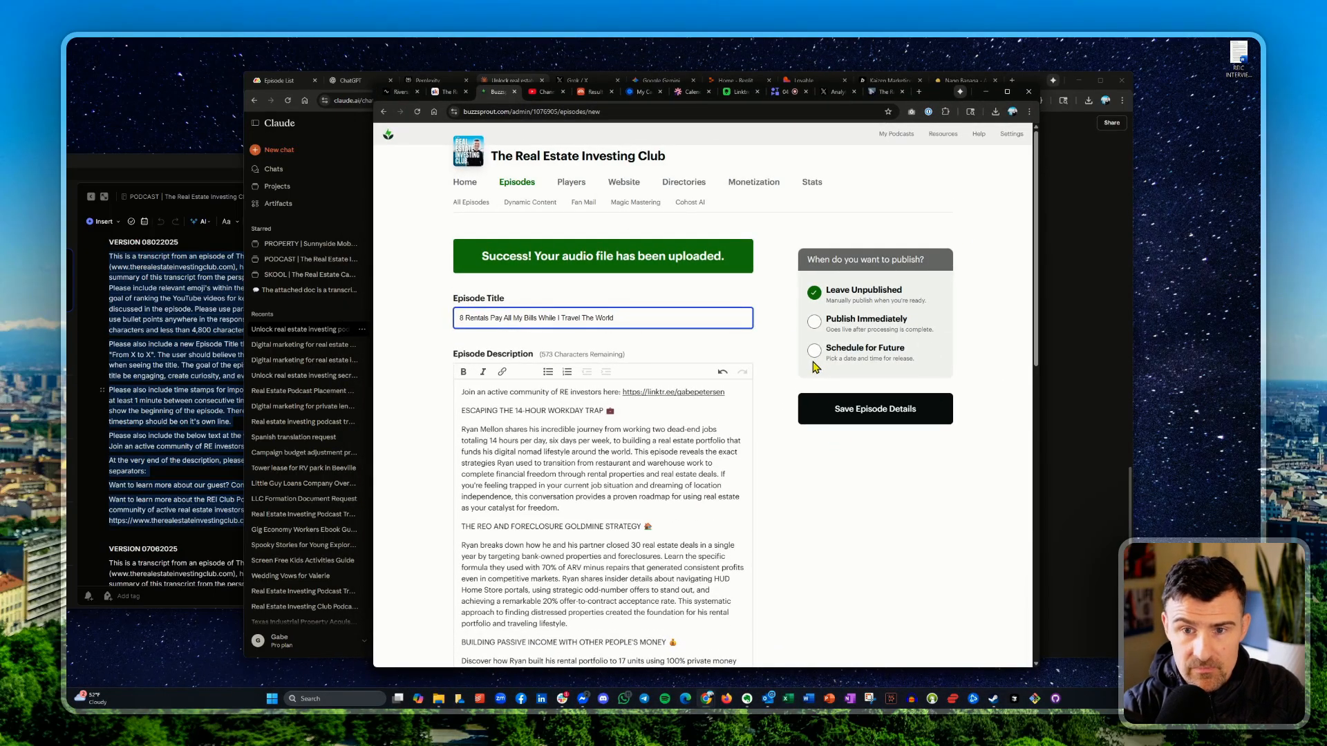
{"action": "left_click_drag", "start_coordinate": [940, 96], "coordinate": [1085, 102]}
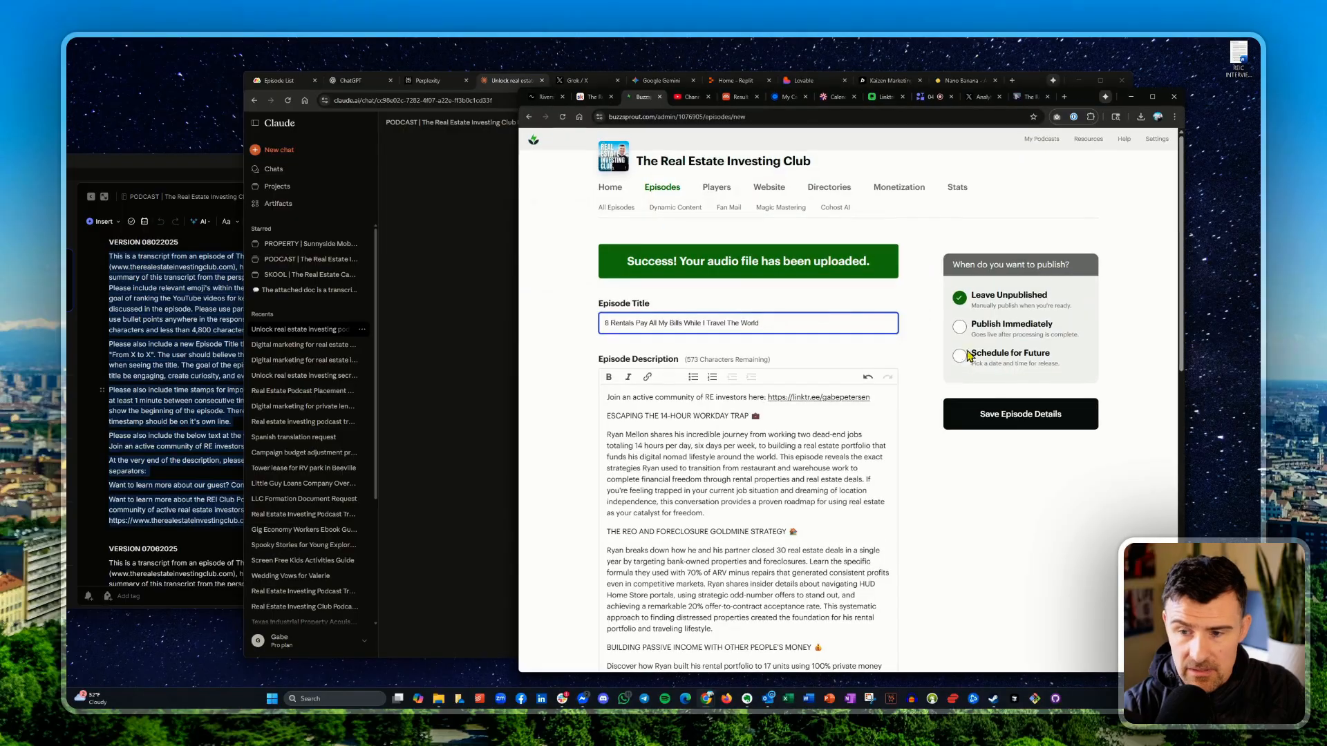
- Choose Schedule for Future in Buzzsprout, and in monday.com's Episode List set the release date to Oct 14 in the row directly above episode 591
{"action": "left_click", "coordinate": [967, 360]}
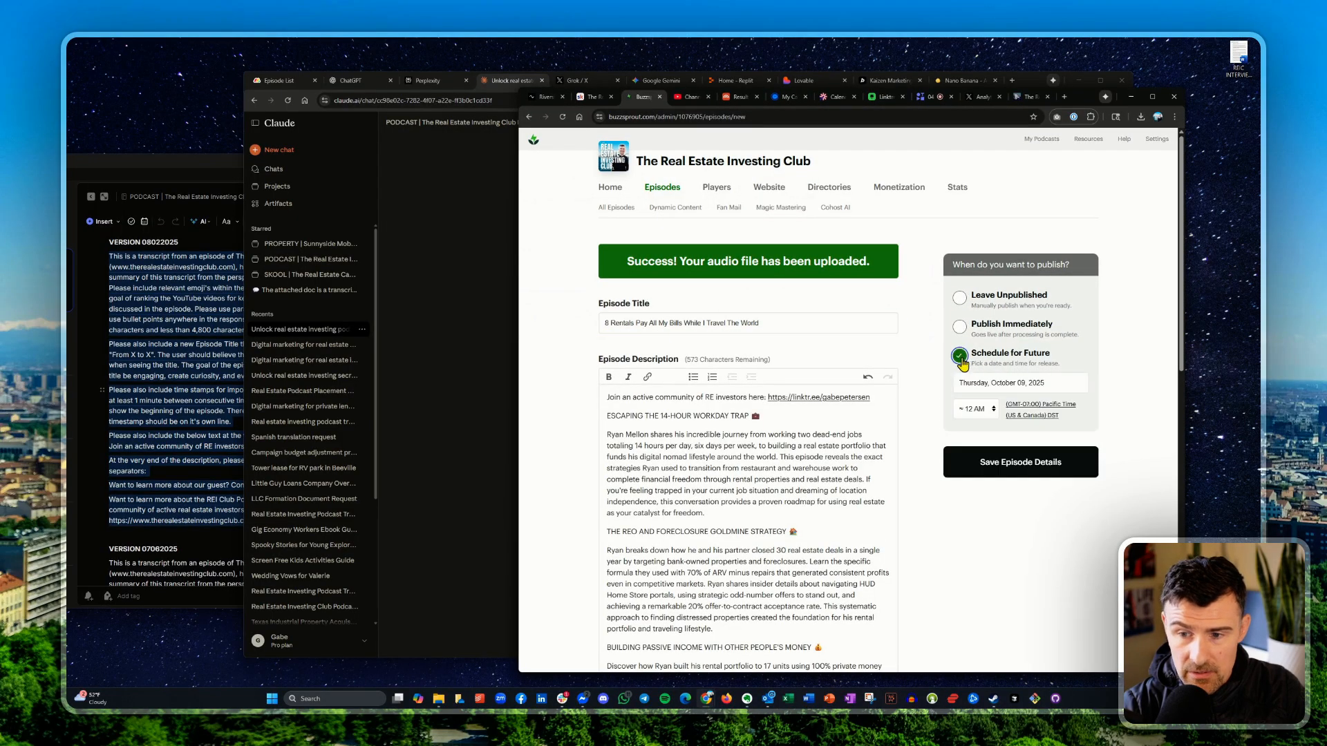
{"action": "left_click", "coordinate": [272, 82]}
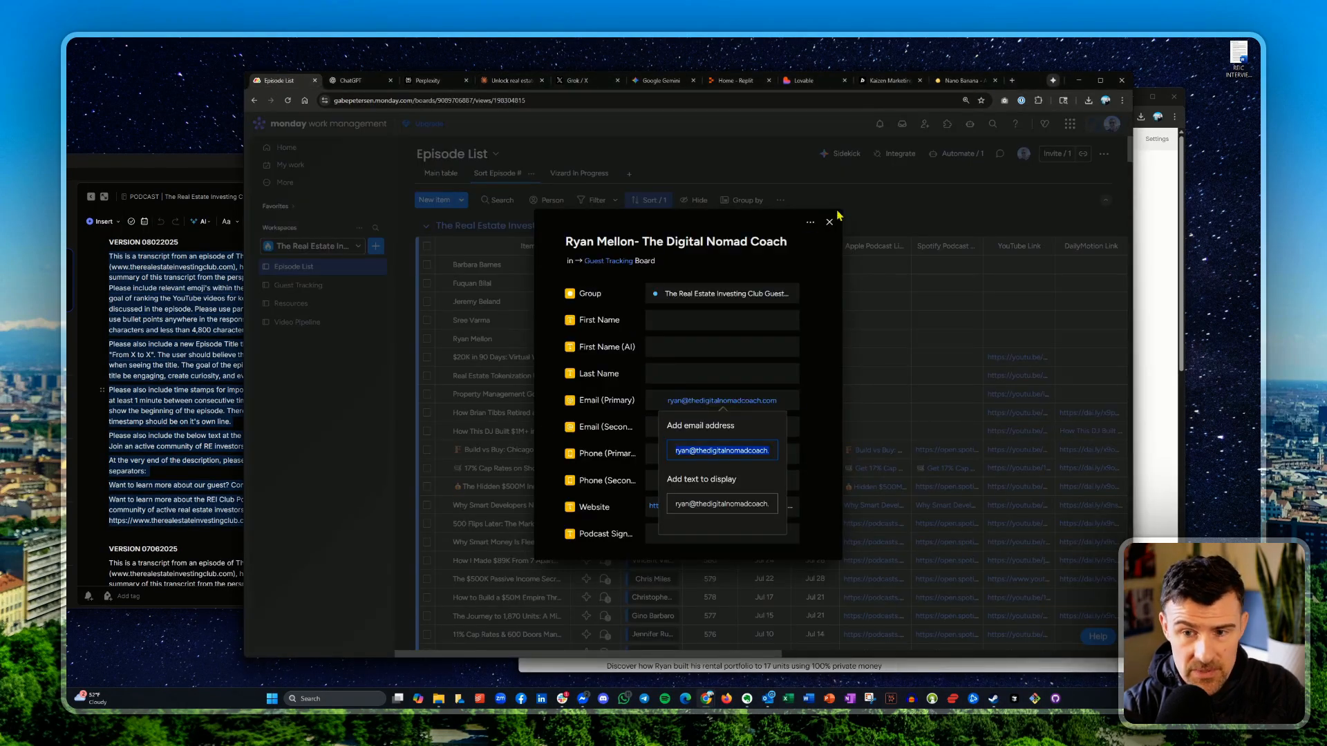
{"action": "left_click", "coordinate": [462, 351]}
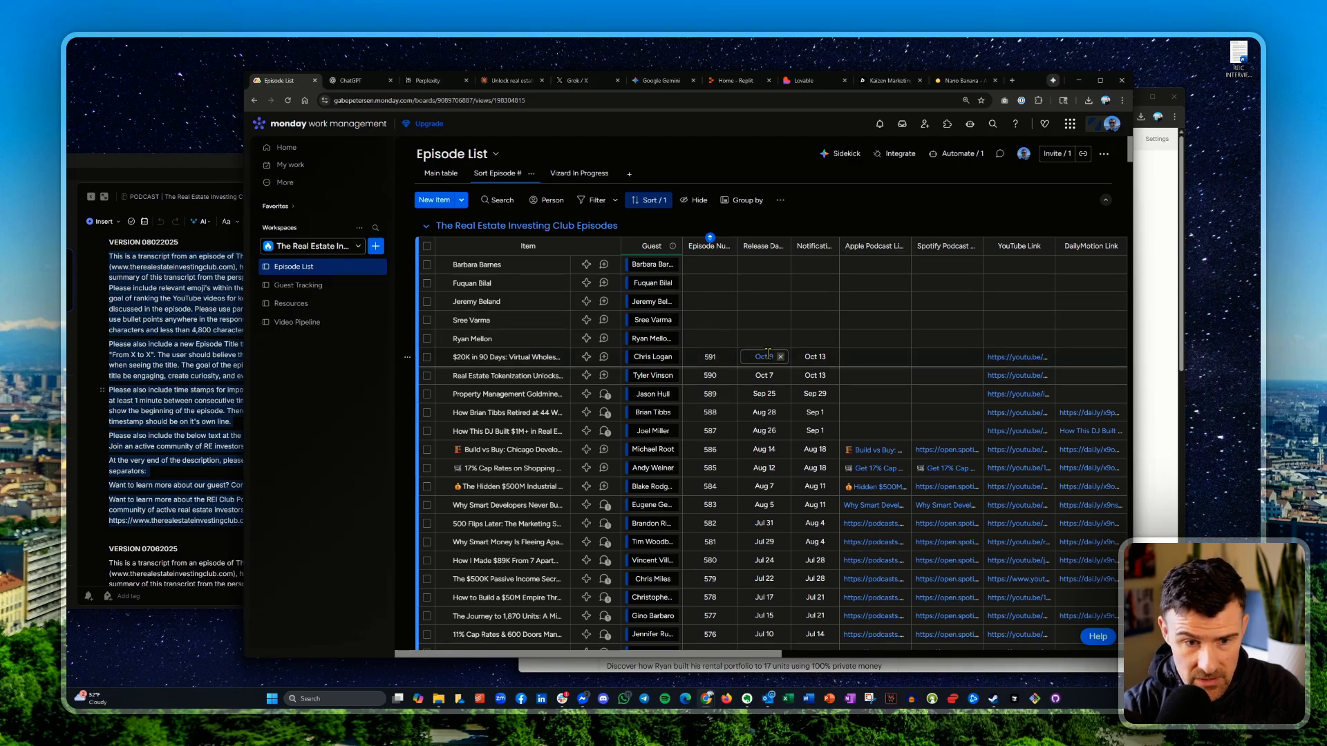
{"action": "left_click", "coordinate": [1234, 698]}
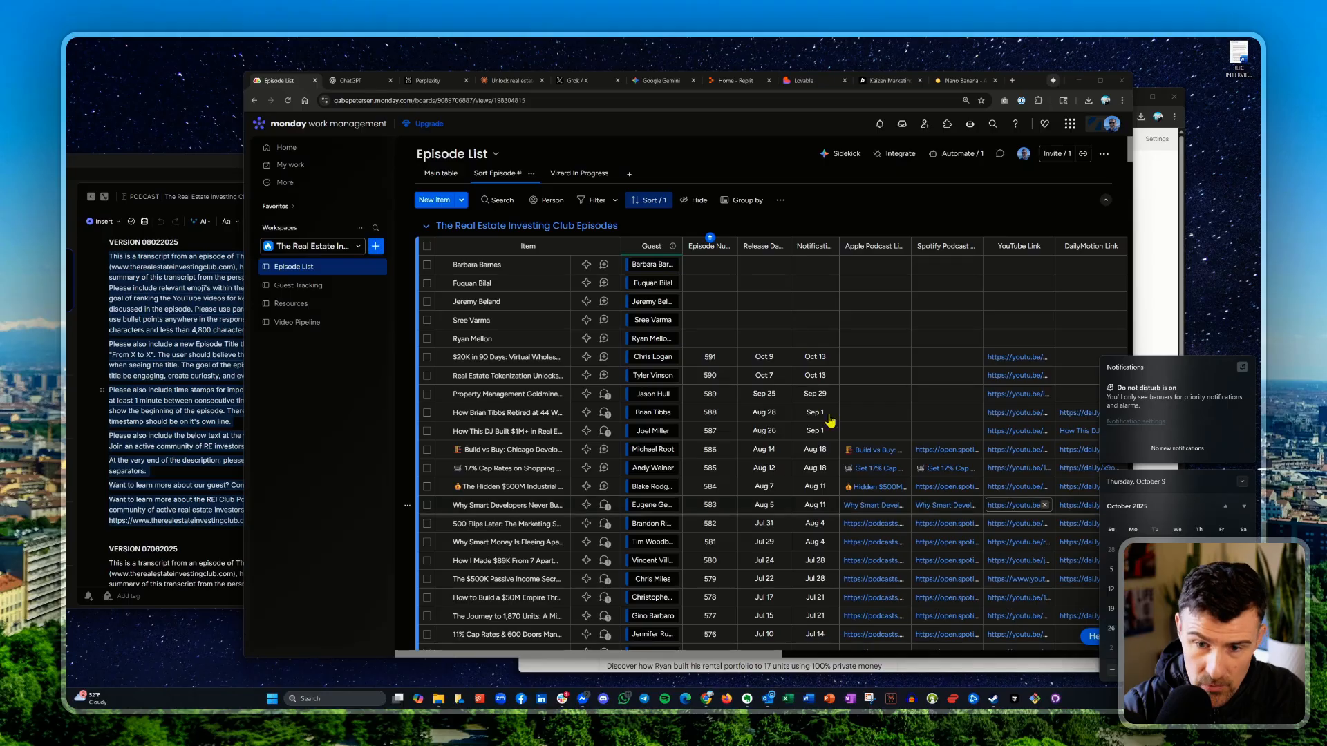
{"action": "left_click", "coordinate": [766, 340]}
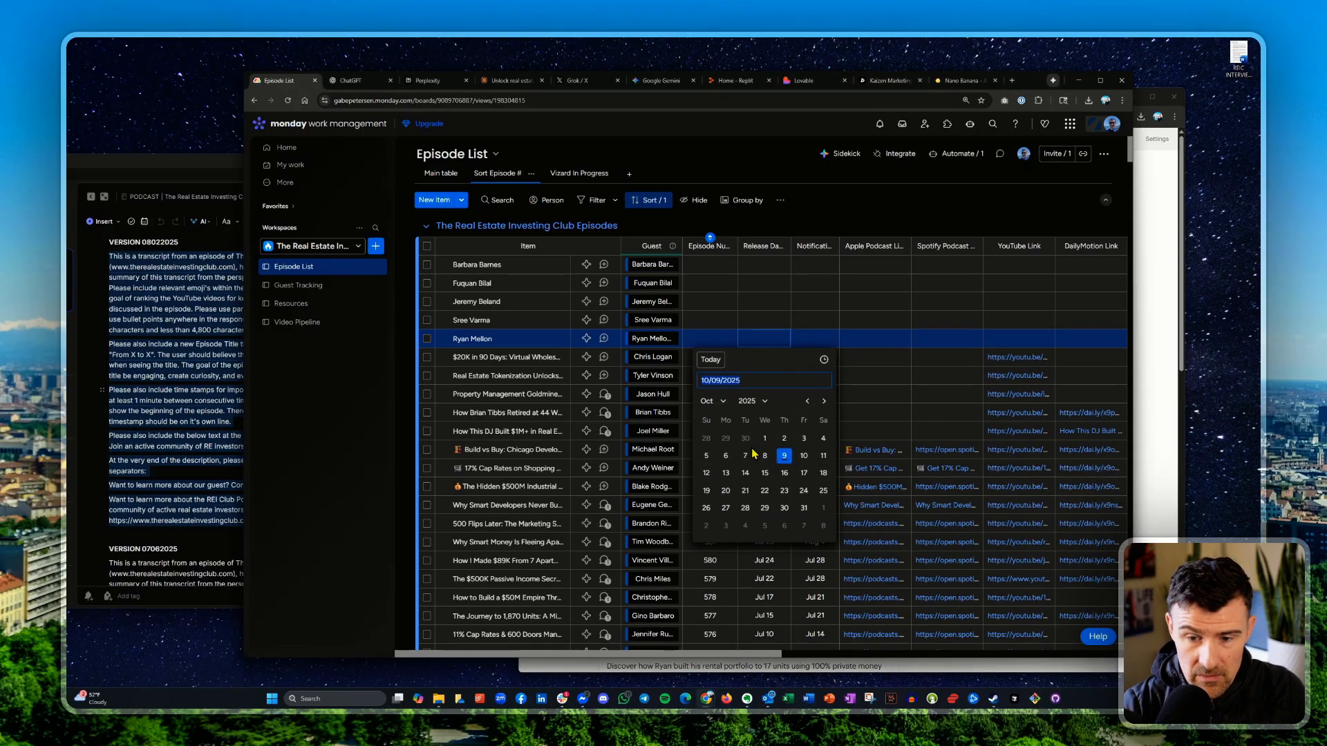
{"action": "left_click", "coordinate": [745, 473]}
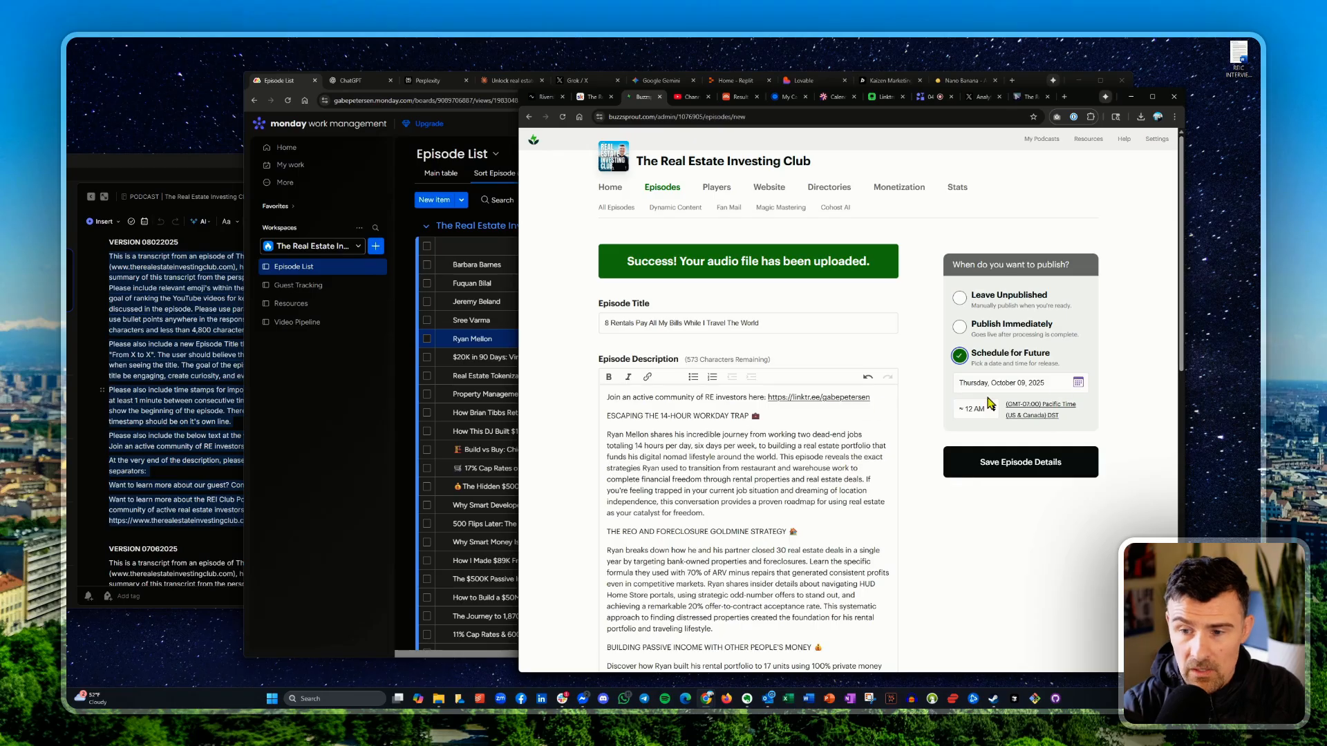
- Schedule the Buzzsprout episode for release on Tuesday, October 14, 2025 at 7 AM
{"action": "left_click", "coordinate": [1016, 382]}
{"action": "left_click", "coordinate": [1078, 384]}
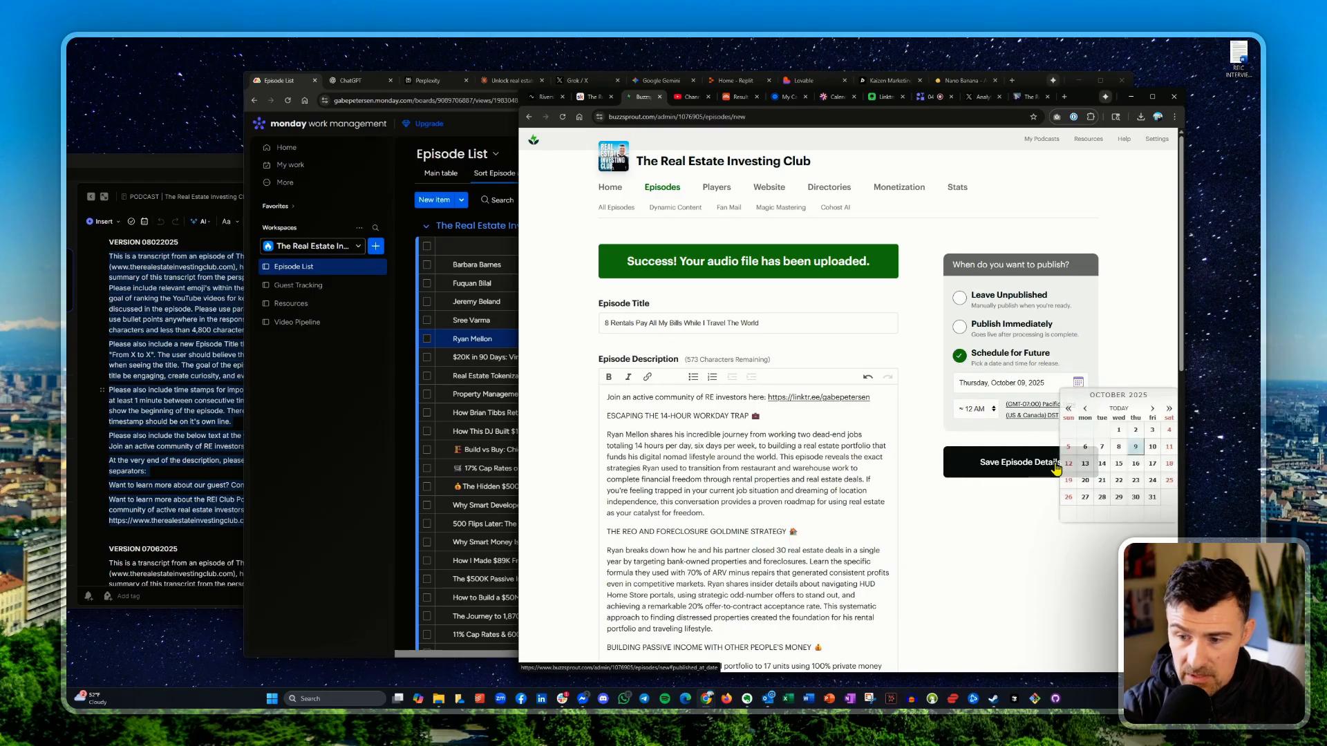
{"action": "left_click", "coordinate": [1104, 464]}
{"action": "left_click", "coordinate": [975, 408]}
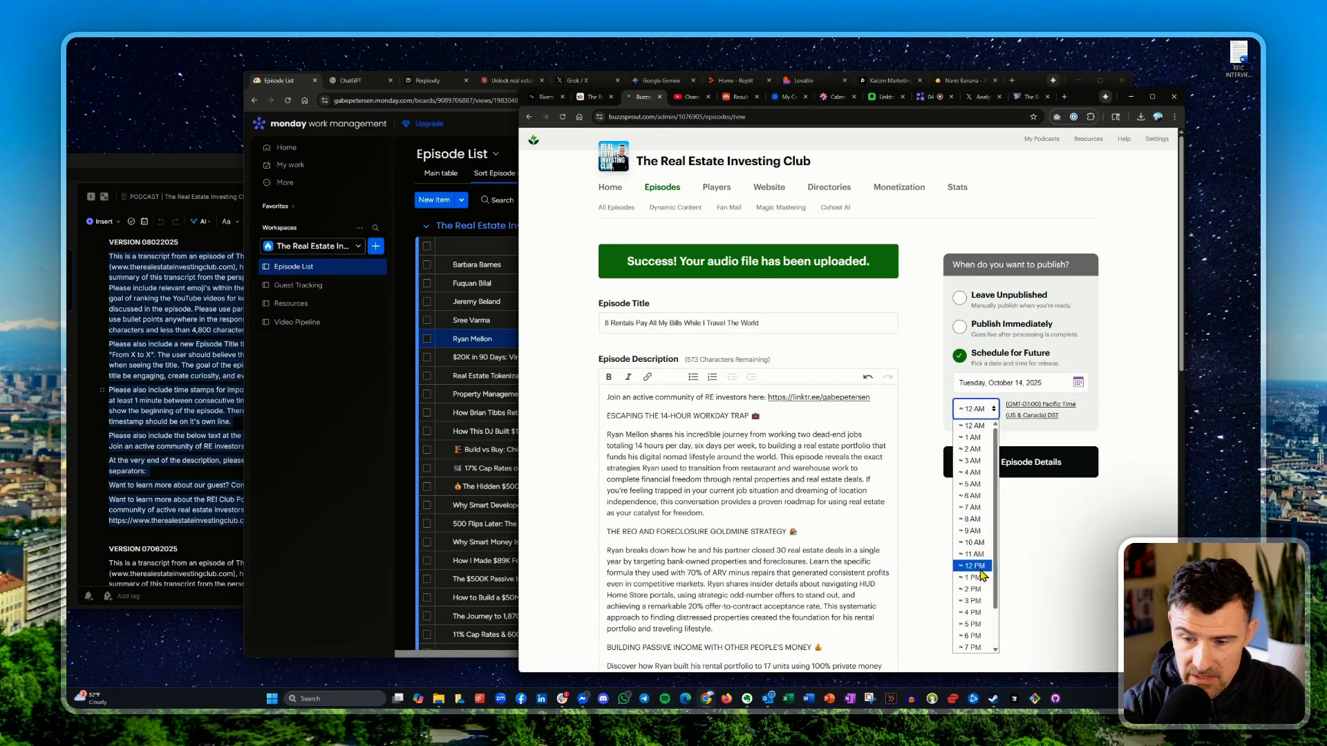
{"action": "left_click", "coordinate": [972, 508]}
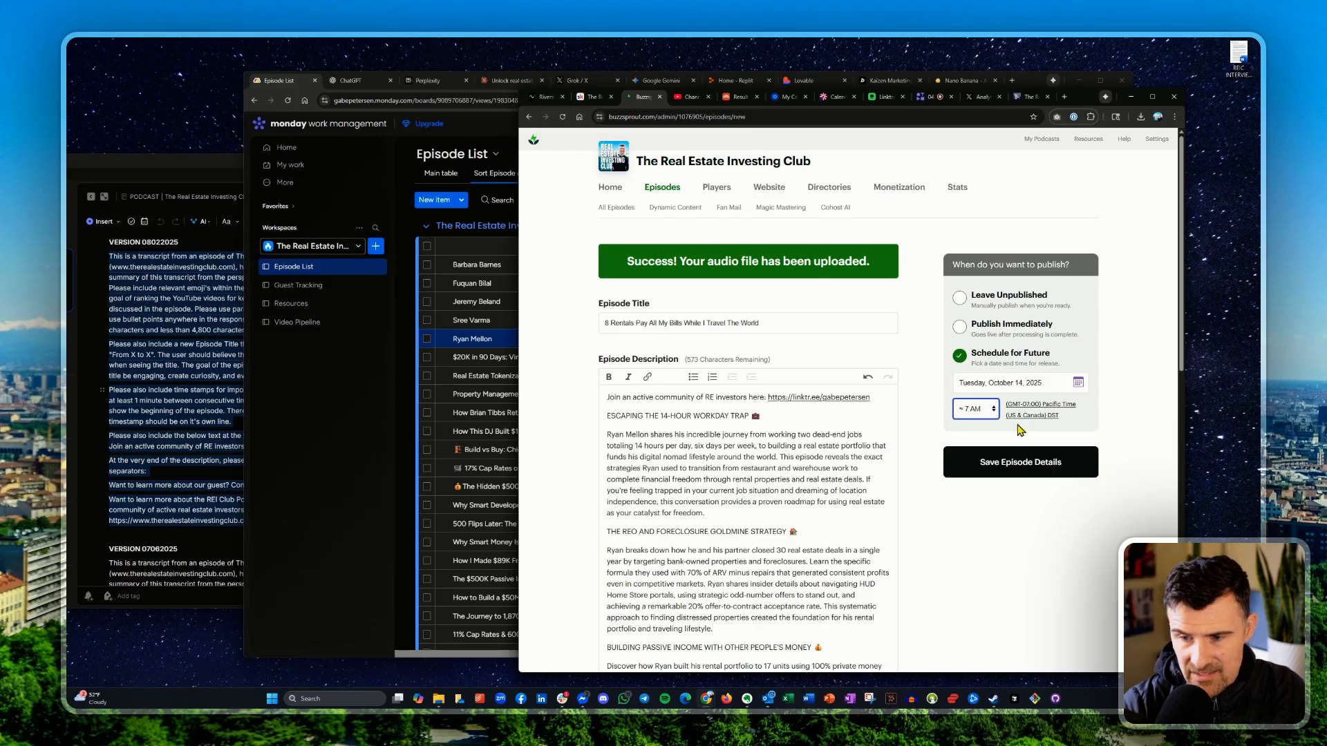
- Set the episode's season number to 1 and its episode number to 592
{"action": "scroll", "coordinate": [926, 477], "scroll_direction": "down", "scroll_amount": 15}
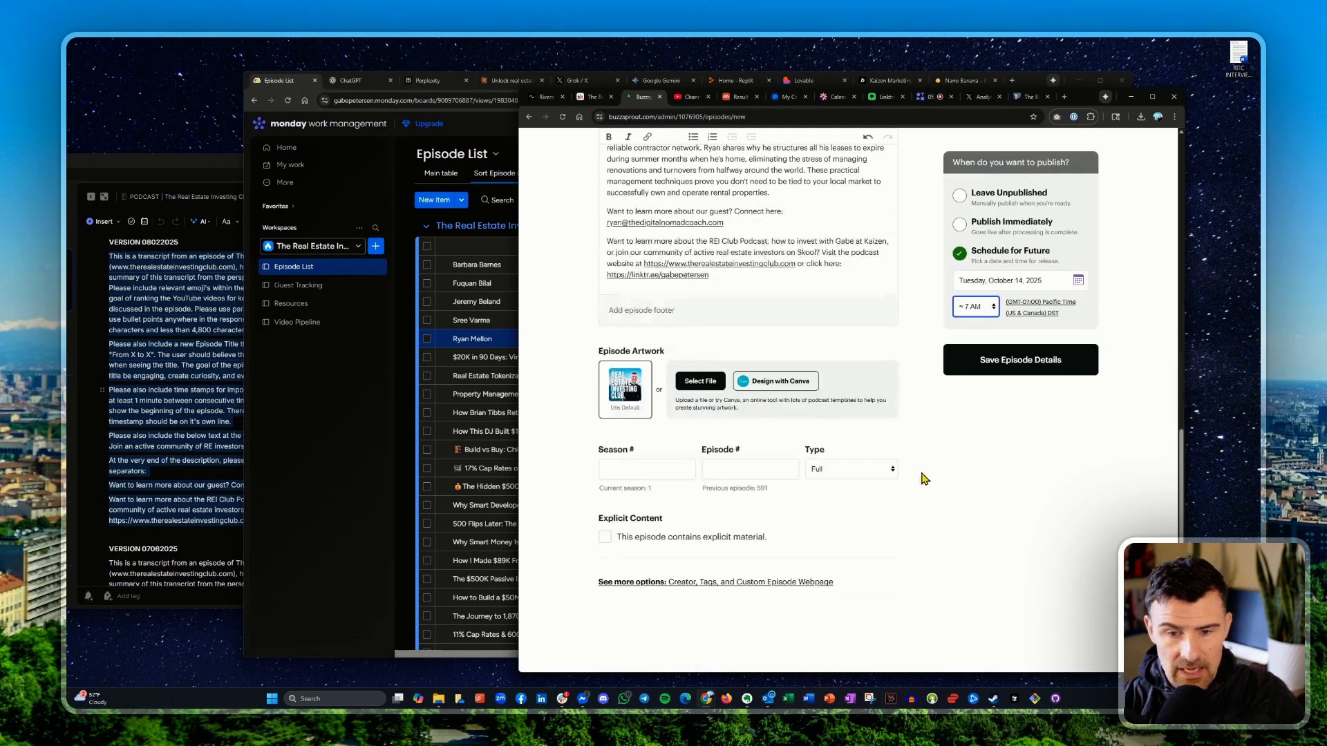
{"action": "left_click", "coordinate": [630, 466]}
{"action": "key", "text": "Tab"}
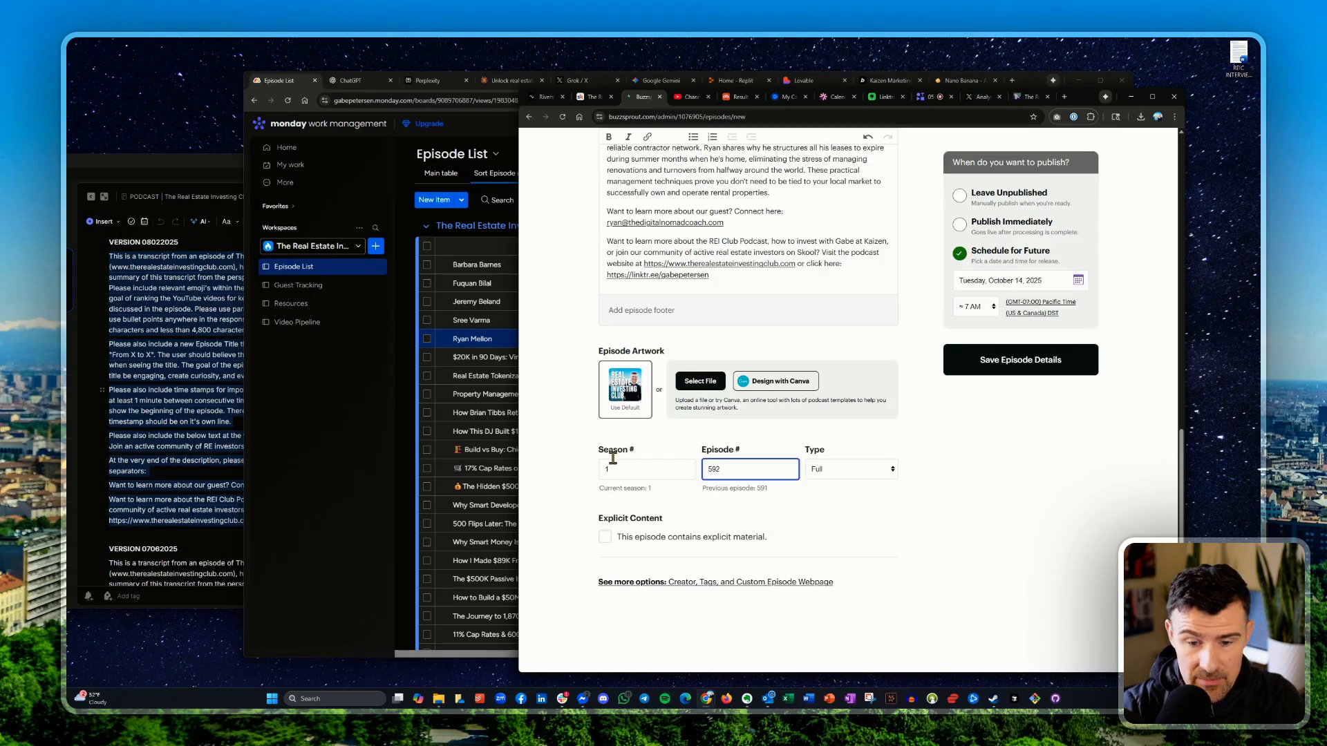
- In the monday.com Episode List, enter episode number 592 in the row with the Oct 14 release date
{"action": "left_click", "coordinate": [361, 420]}
{"action": "left_click", "coordinate": [718, 339]}
{"action": "type", "text": "592"}
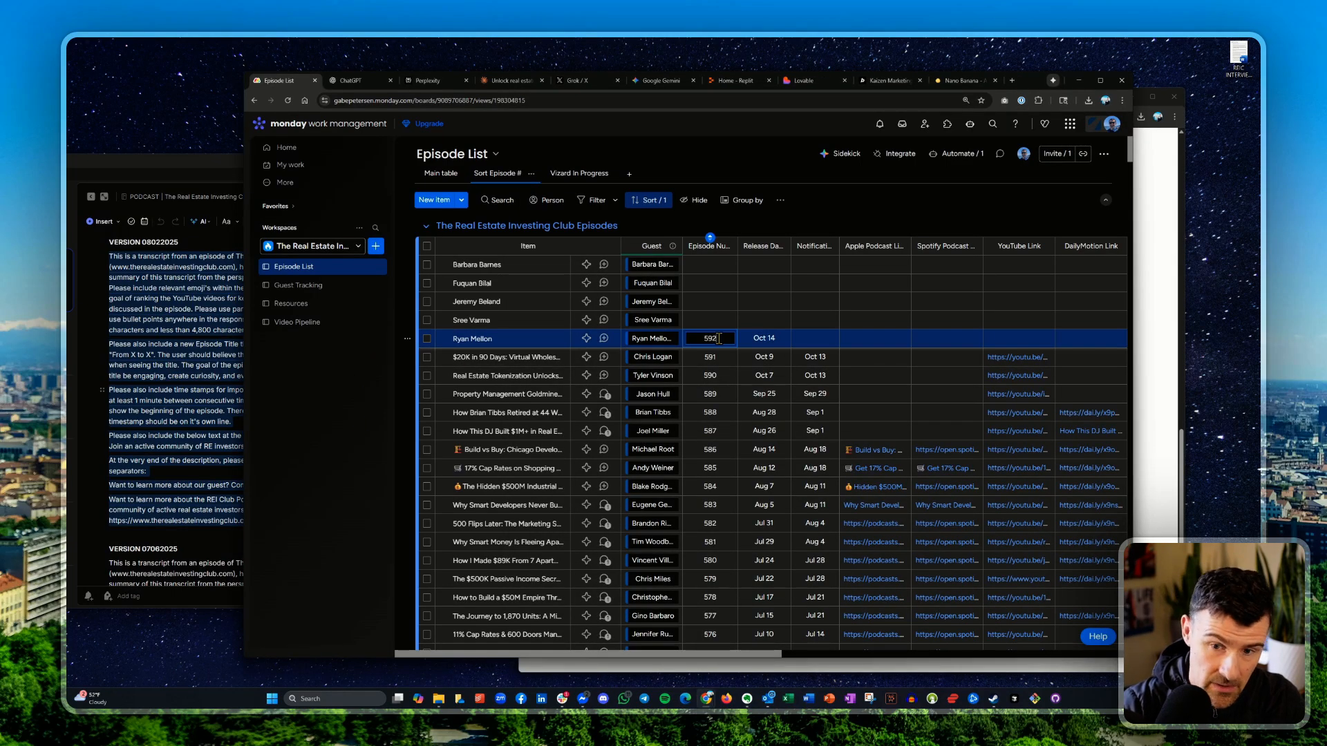
{"action": "key", "text": "Return"}
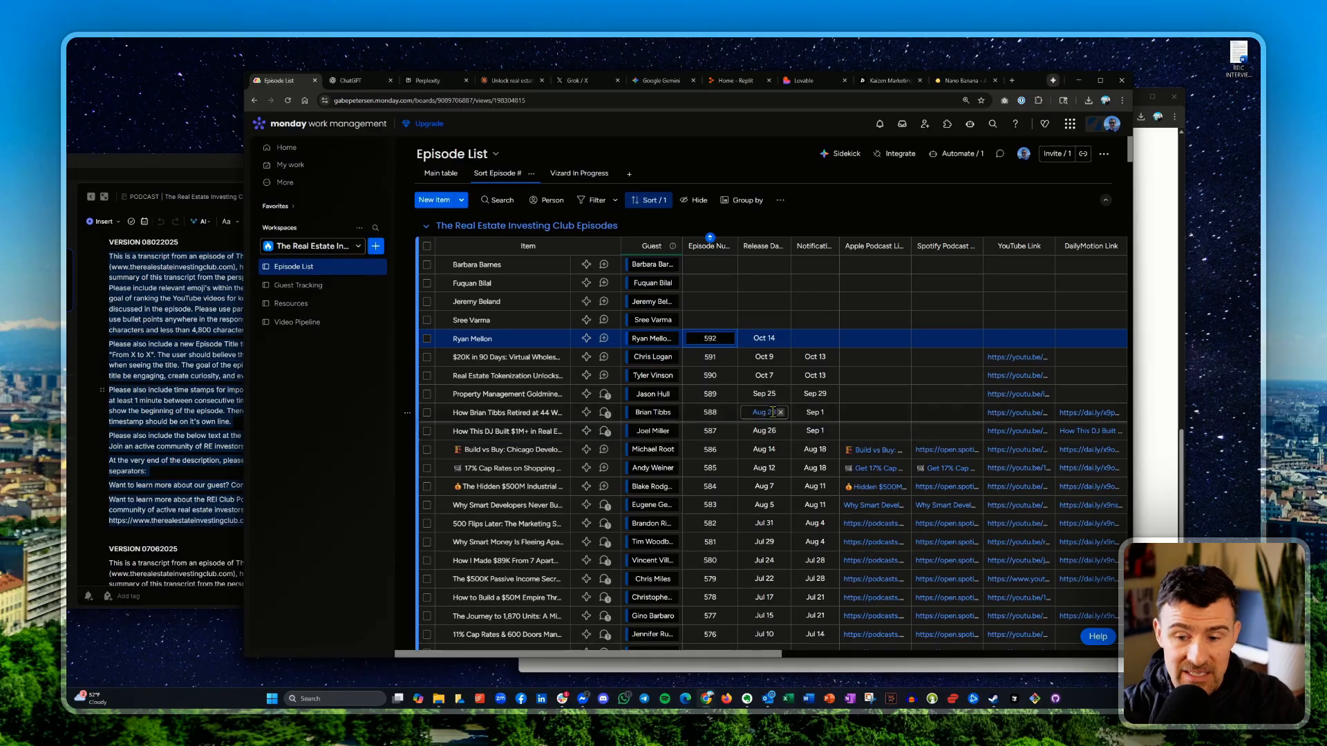
- Return to Buzzsprout, check the filled-in episode form and save the episode details
{"action": "left_click", "coordinate": [1160, 368]}
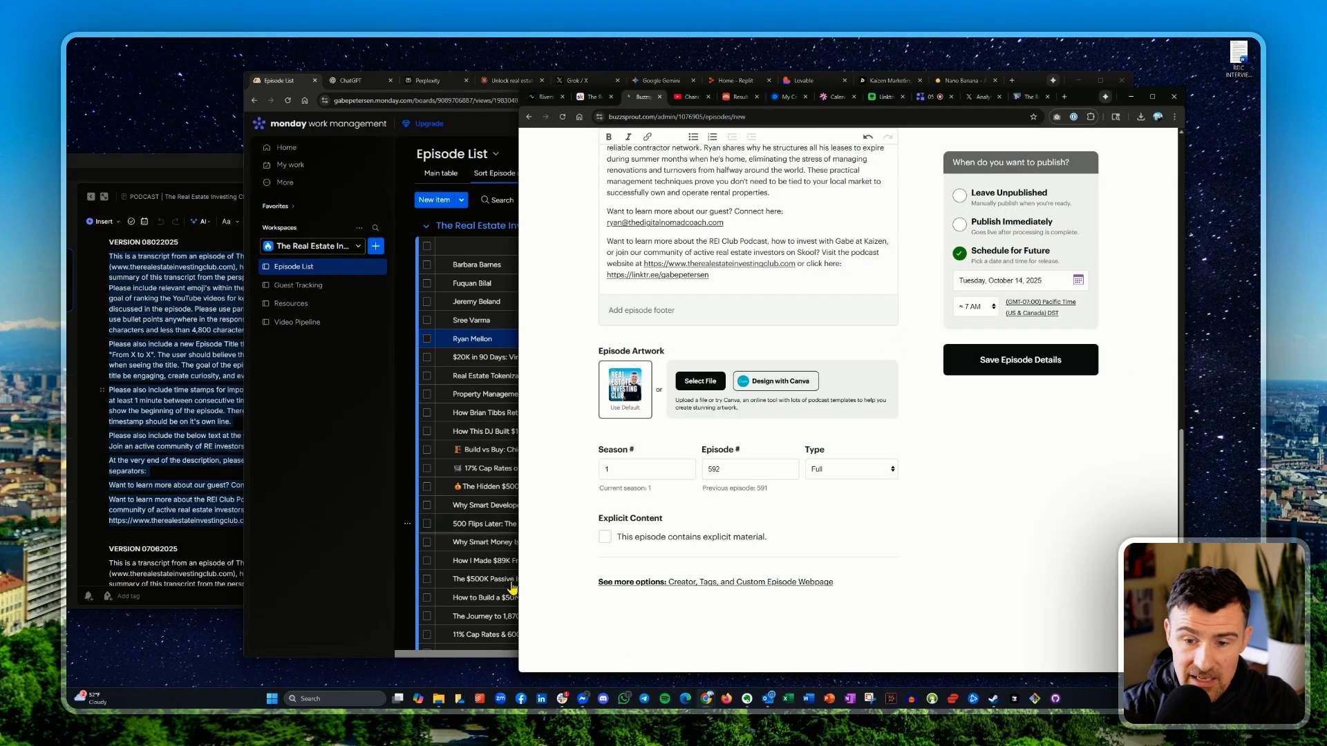
{"action": "scroll", "coordinate": [943, 554], "scroll_direction": "up", "scroll_amount": 5}
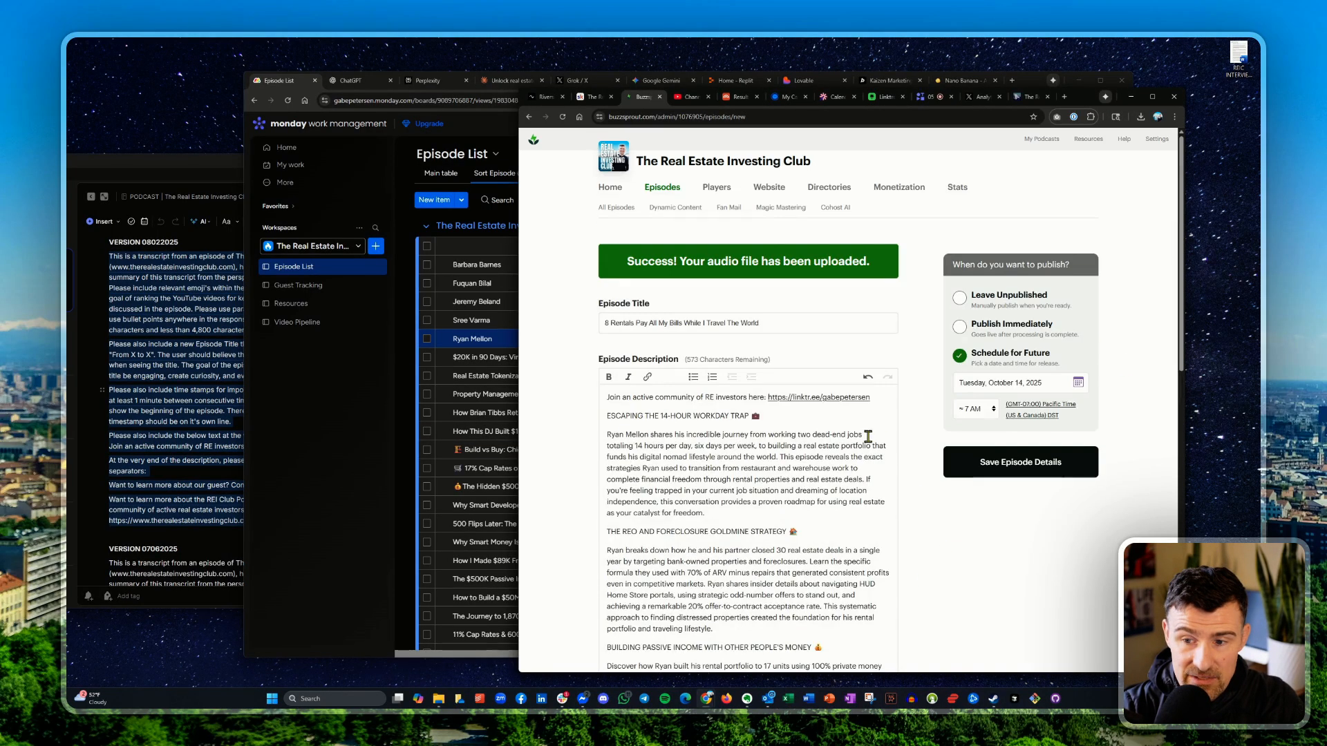
{"action": "left_click", "coordinate": [1071, 476]}
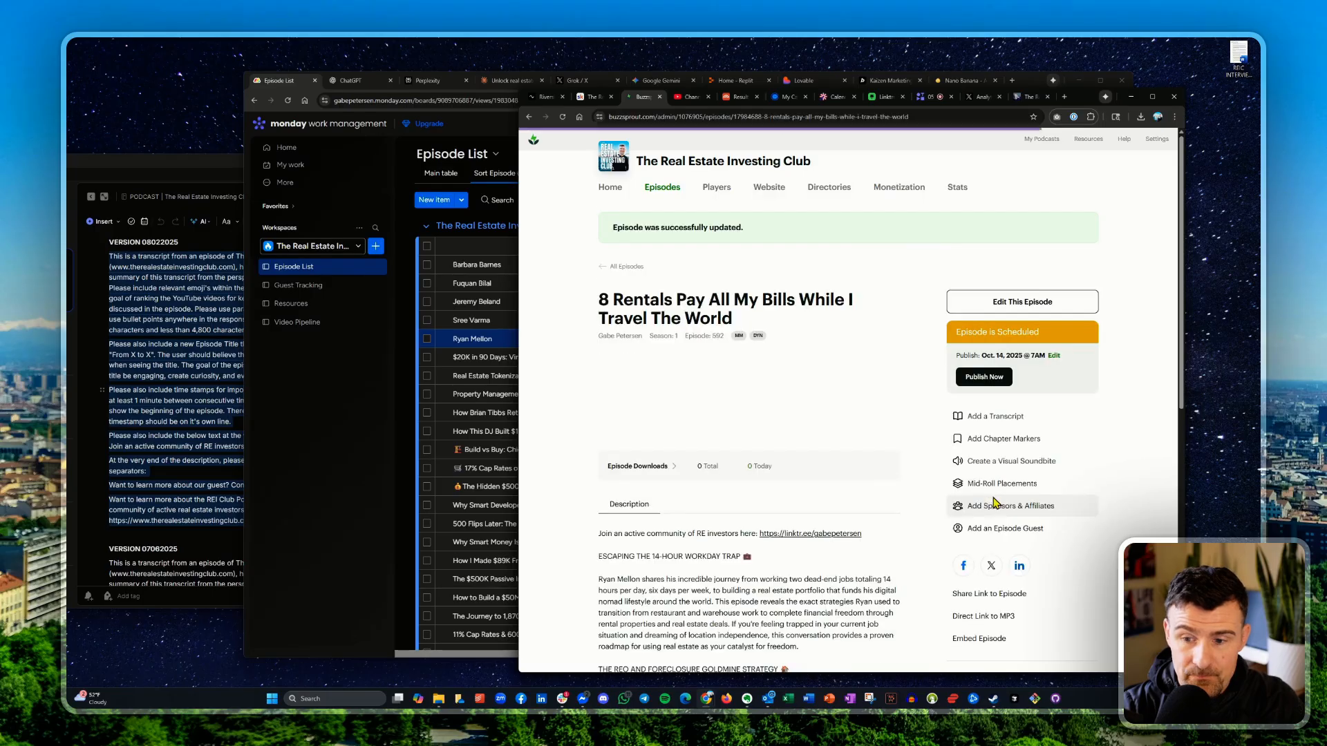
- Copy the saved Buzzsprout episode's page address into the Buzzsprout Link column of the new episode's row in the monday.com Episode List
{"action": "left_click", "coordinate": [745, 115]}
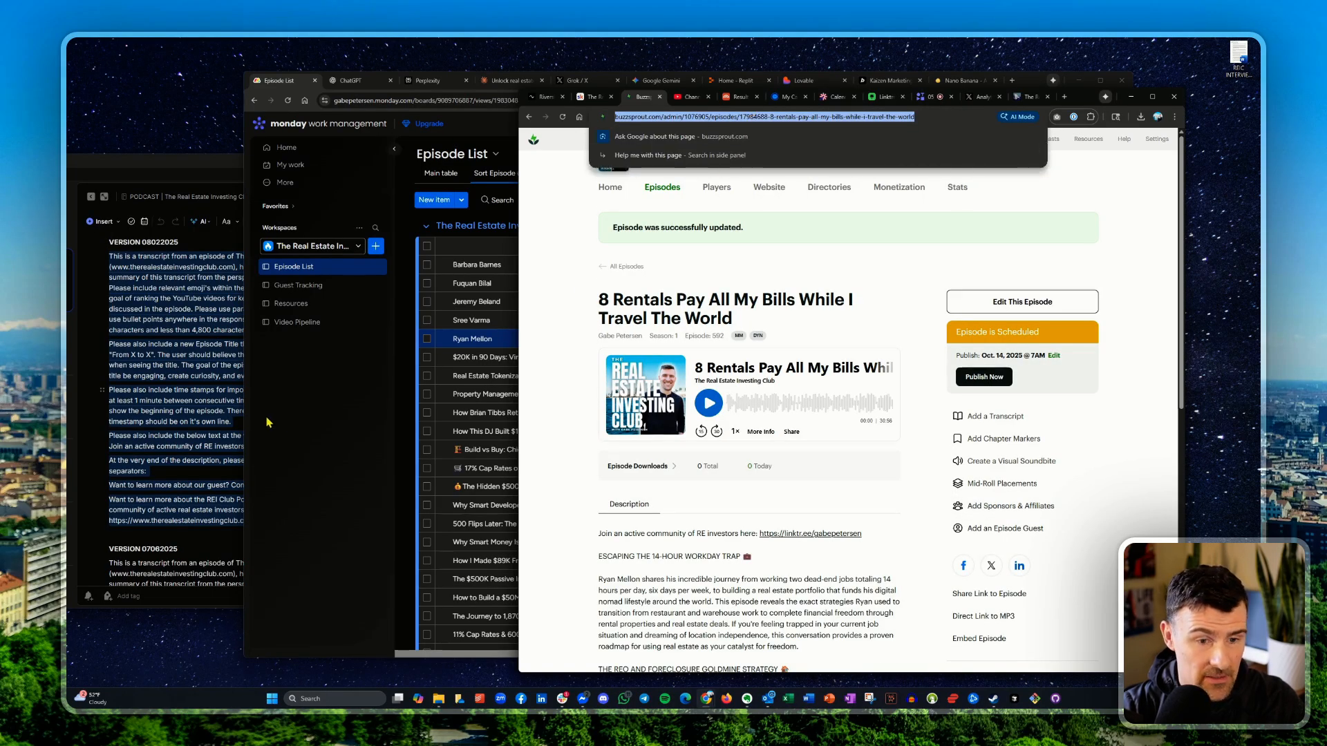
{"action": "left_click", "coordinate": [304, 419]}
{"action": "scroll", "coordinate": [768, 357], "scroll_direction": "right", "scroll_amount": 2}
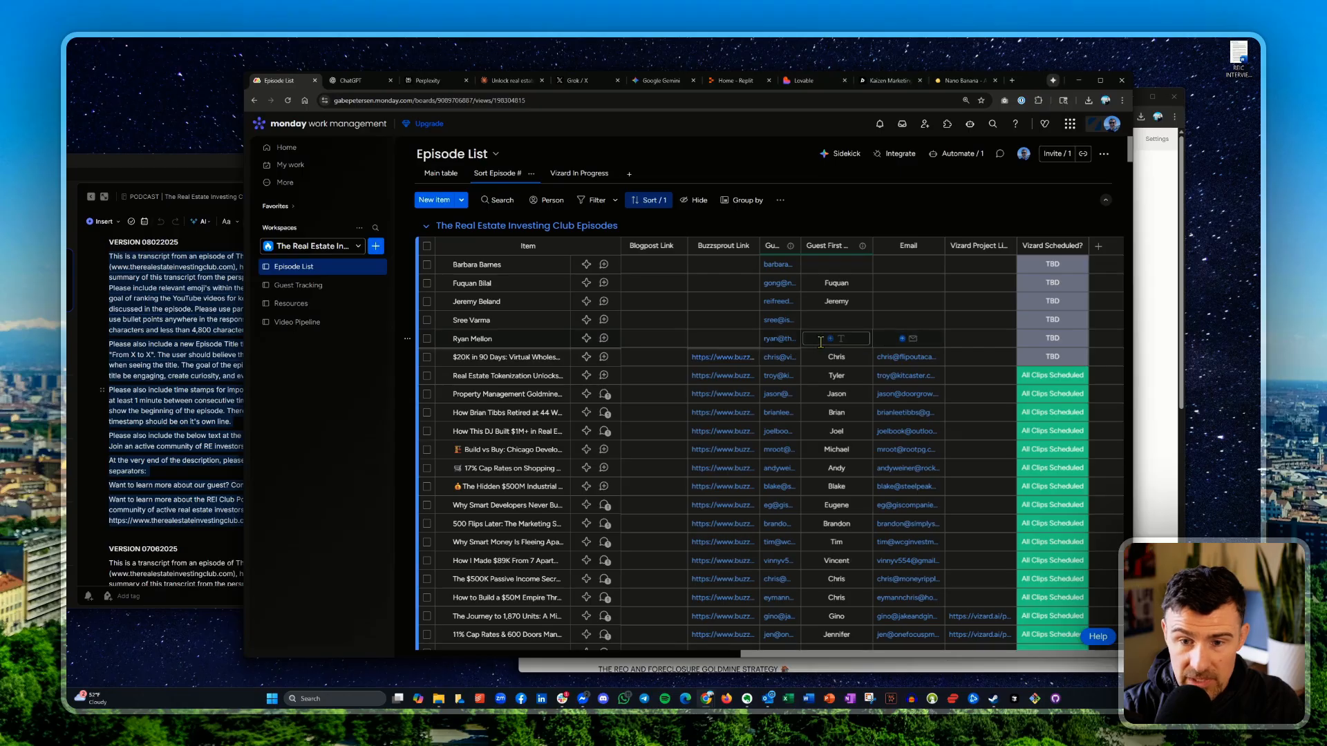
{"action": "left_click", "coordinate": [735, 343]}
{"action": "key", "text": "ctrl+v"}
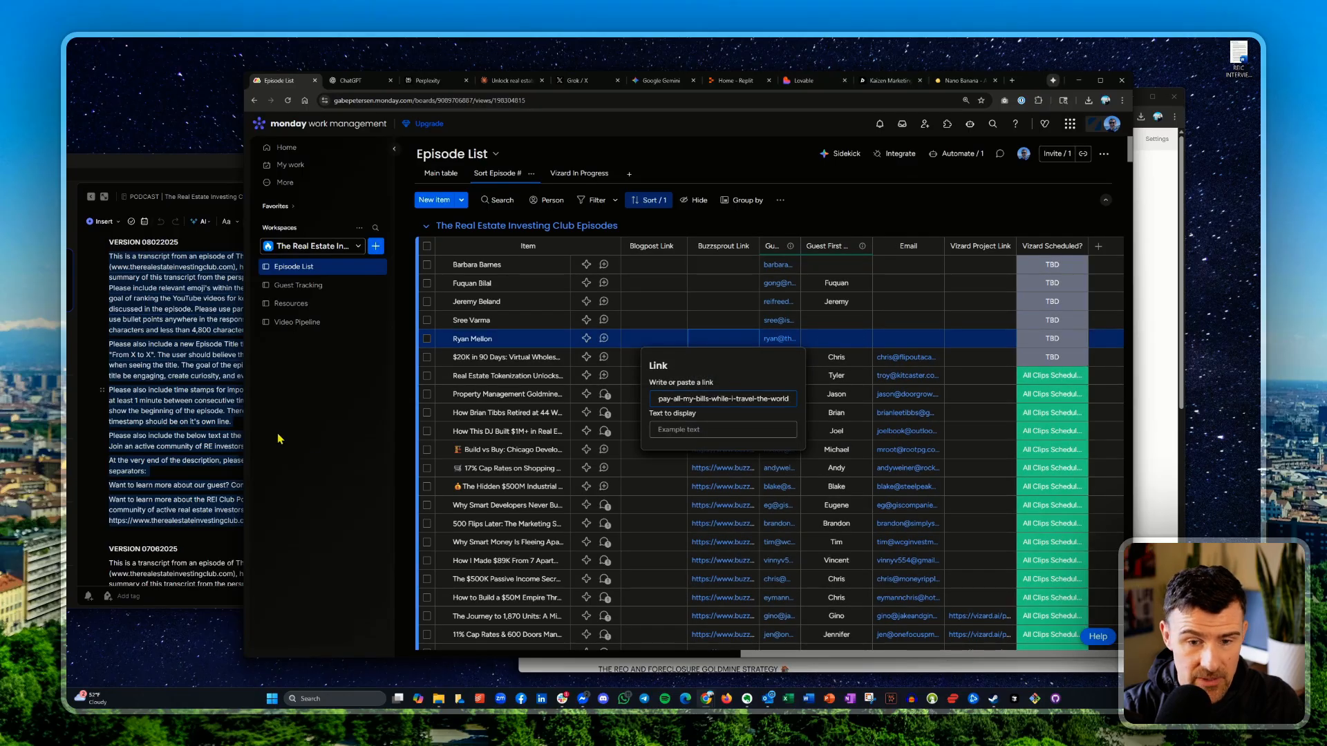
{"action": "key", "text": "Return"}
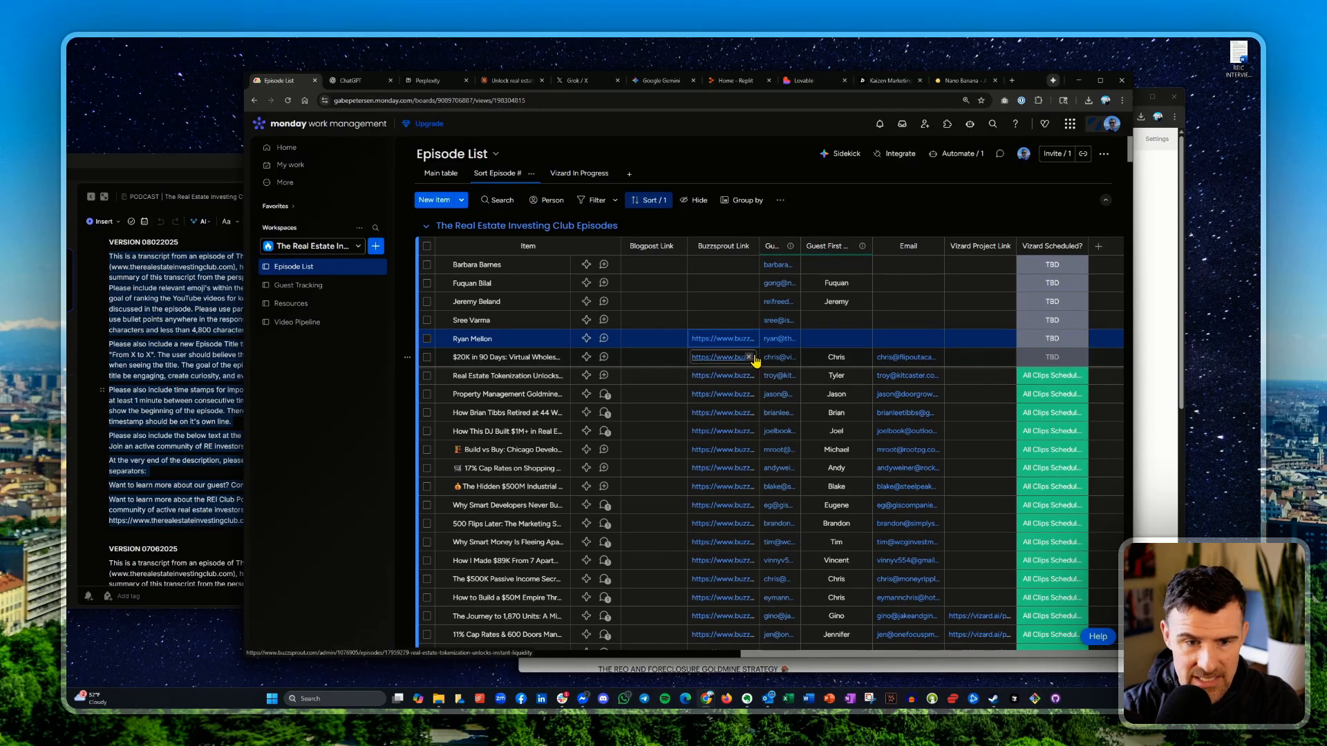
- Rename the monday.com item for episode 592 with the title copied from Buzzsprout, "8 Rentals Pay All My Bills While I Travel The World"
{"action": "scroll", "coordinate": [760, 360], "scroll_direction": "left", "scroll_amount": 10}
{"action": "scroll", "coordinate": [761, 360], "scroll_direction": "left", "scroll_amount": 5}
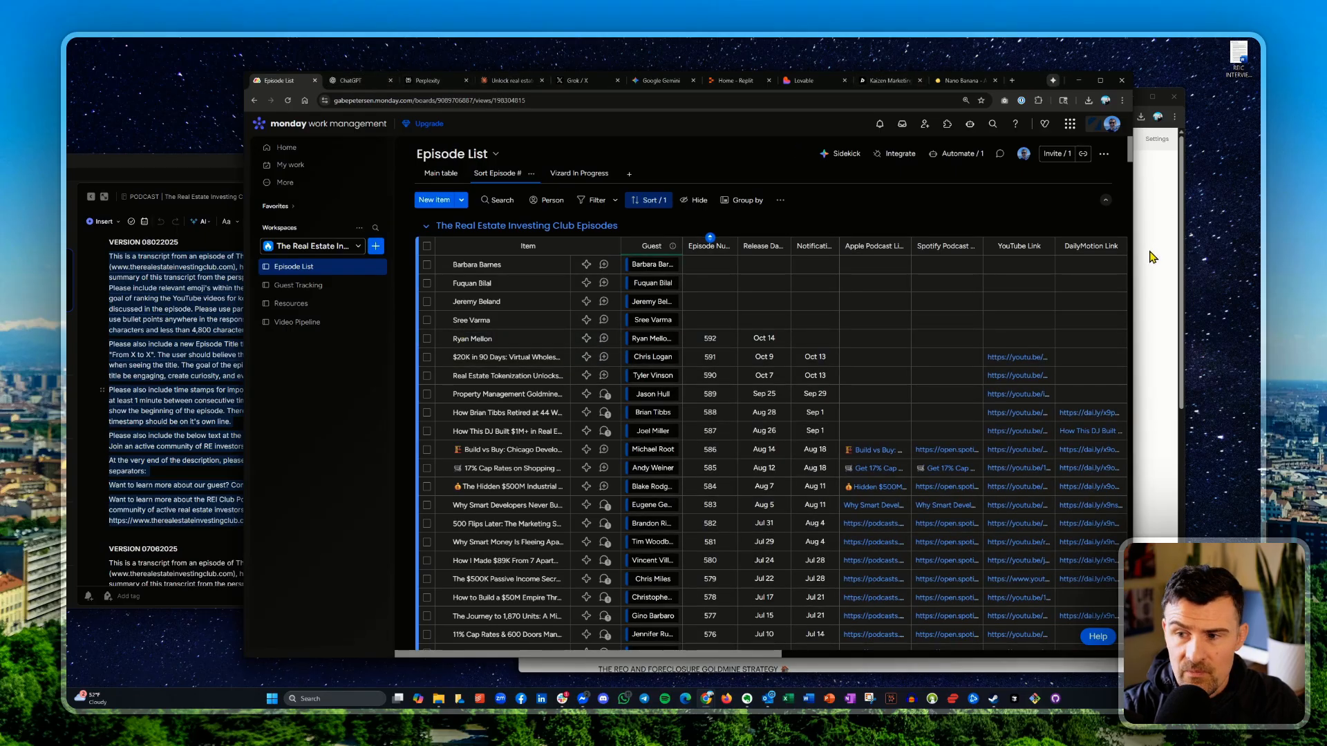
{"action": "left_click", "coordinate": [1178, 243]}
{"action": "triple_click", "coordinate": [738, 300]}
{"action": "key", "text": "ctrl+c"}
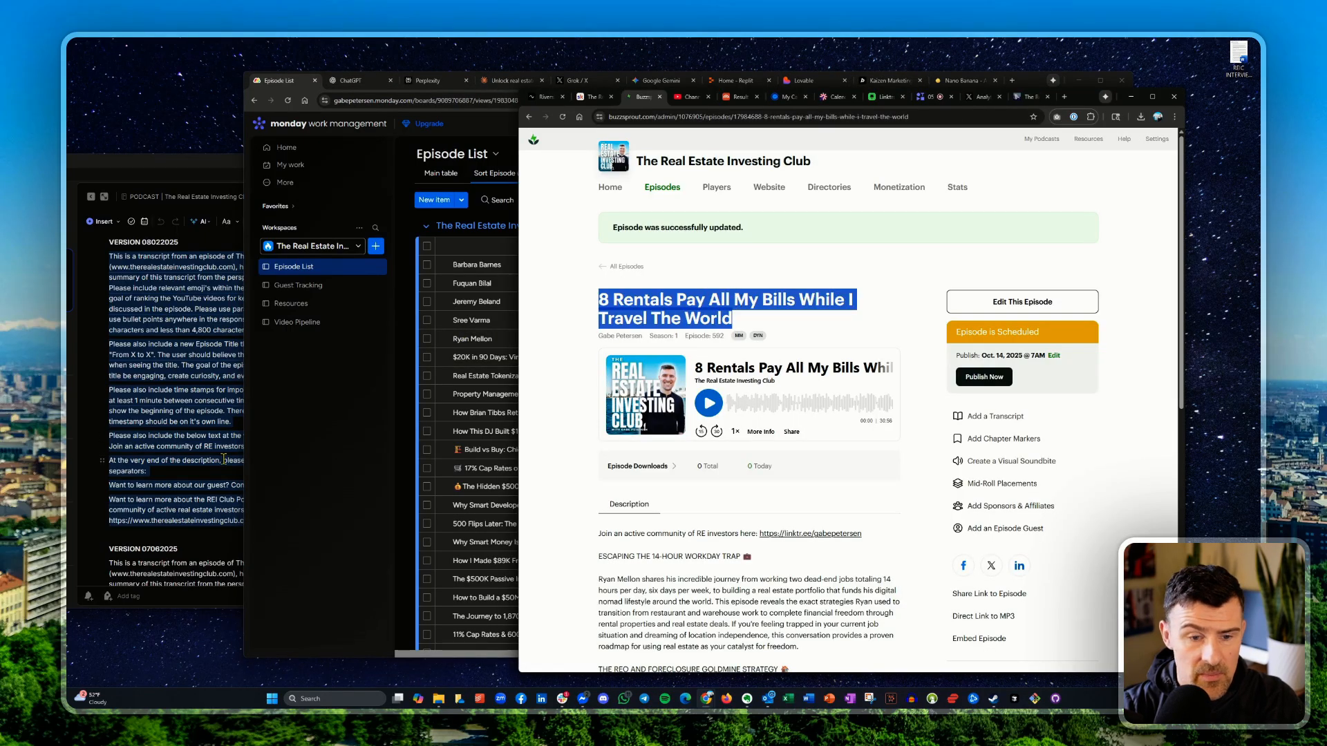
{"action": "left_click", "coordinate": [292, 461]}
{"action": "left_click", "coordinate": [464, 340]}
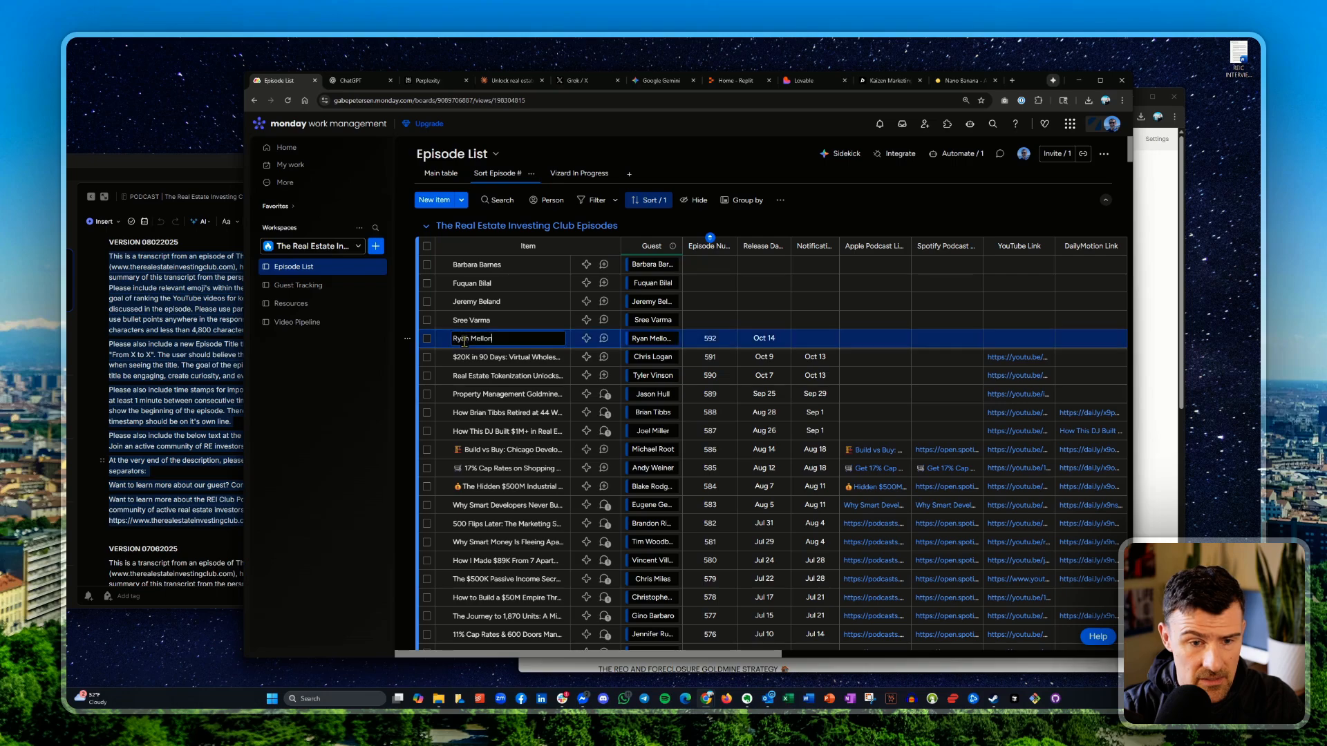
{"action": "key", "text": "ctrl+a"}
{"action": "key", "text": "ctrl+v"}
{"action": "key", "text": "Return"}
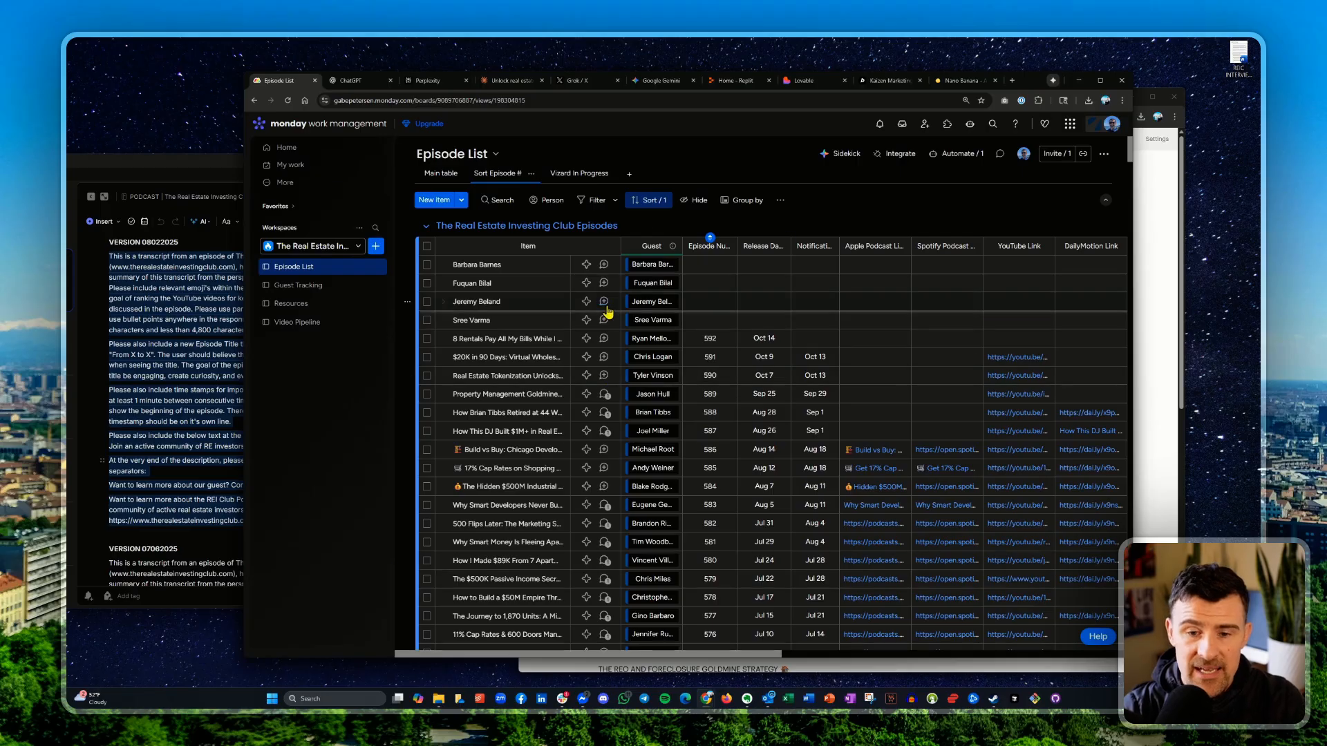
- Return to the Buzzsprout episode page and review its full description down to the footer links
{"action": "left_click", "coordinate": [1179, 303]}
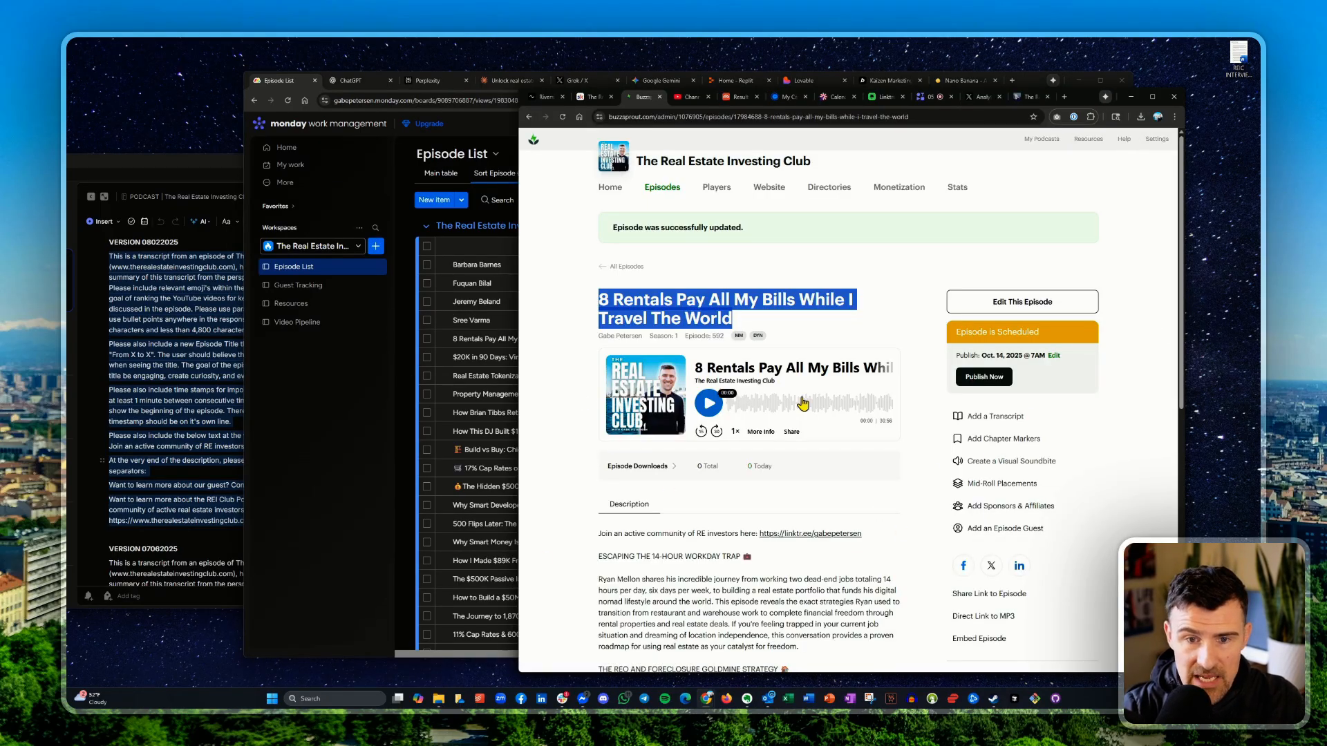
{"action": "scroll", "coordinate": [737, 442], "scroll_direction": "down", "scroll_amount": 7}
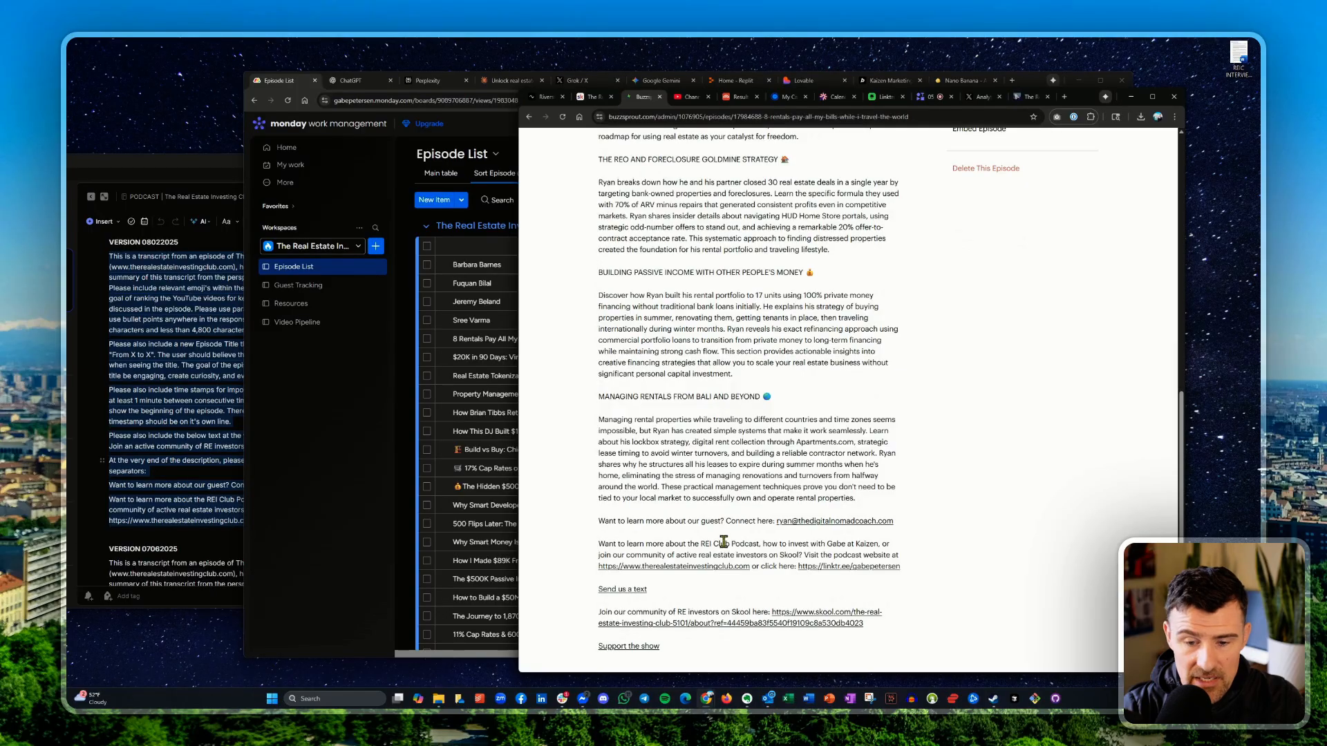
{"action": "scroll", "coordinate": [723, 543], "scroll_direction": "up", "scroll_amount": 7}
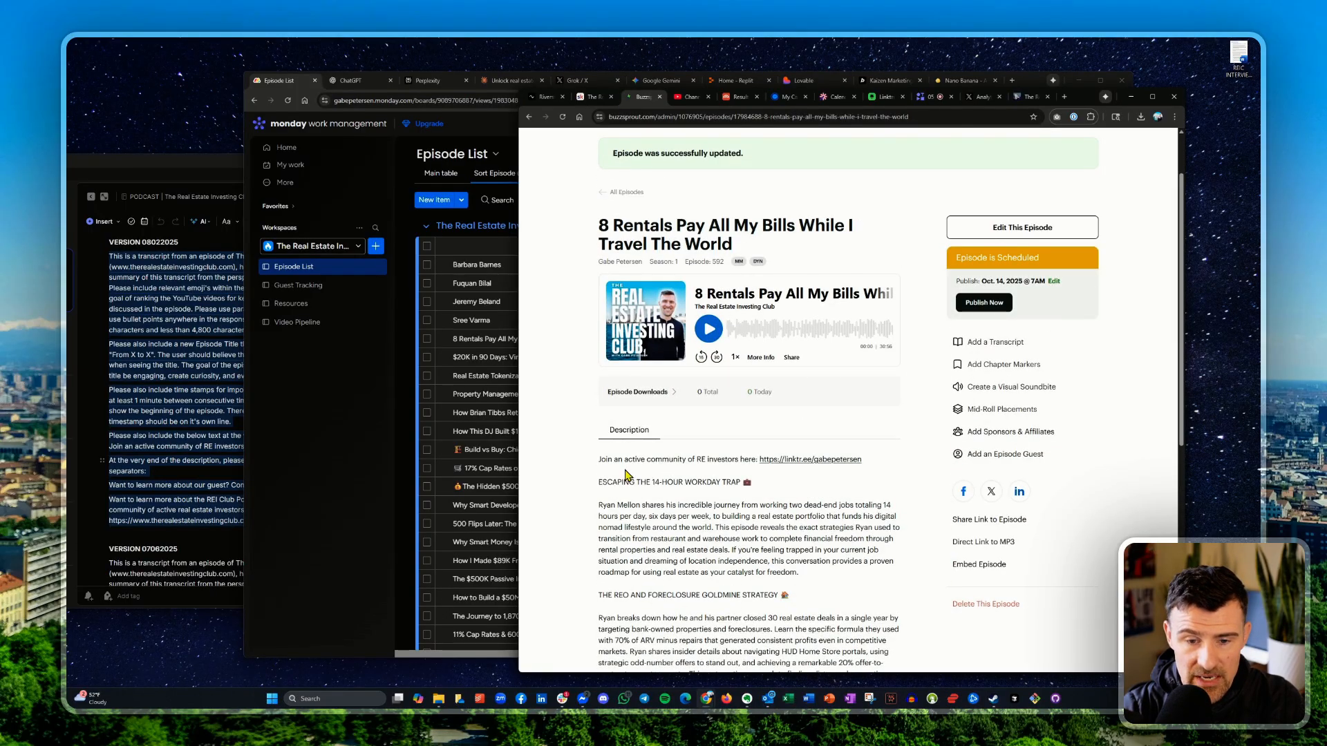
- Finish checking the Buzzsprout episode page, switch to YouTube Studio and start a new video upload for the podcast channel
{"action": "scroll", "coordinate": [613, 457], "scroll_direction": "down", "scroll_amount": 5}
{"action": "scroll", "coordinate": [805, 501], "scroll_direction": "up", "scroll_amount": 8}
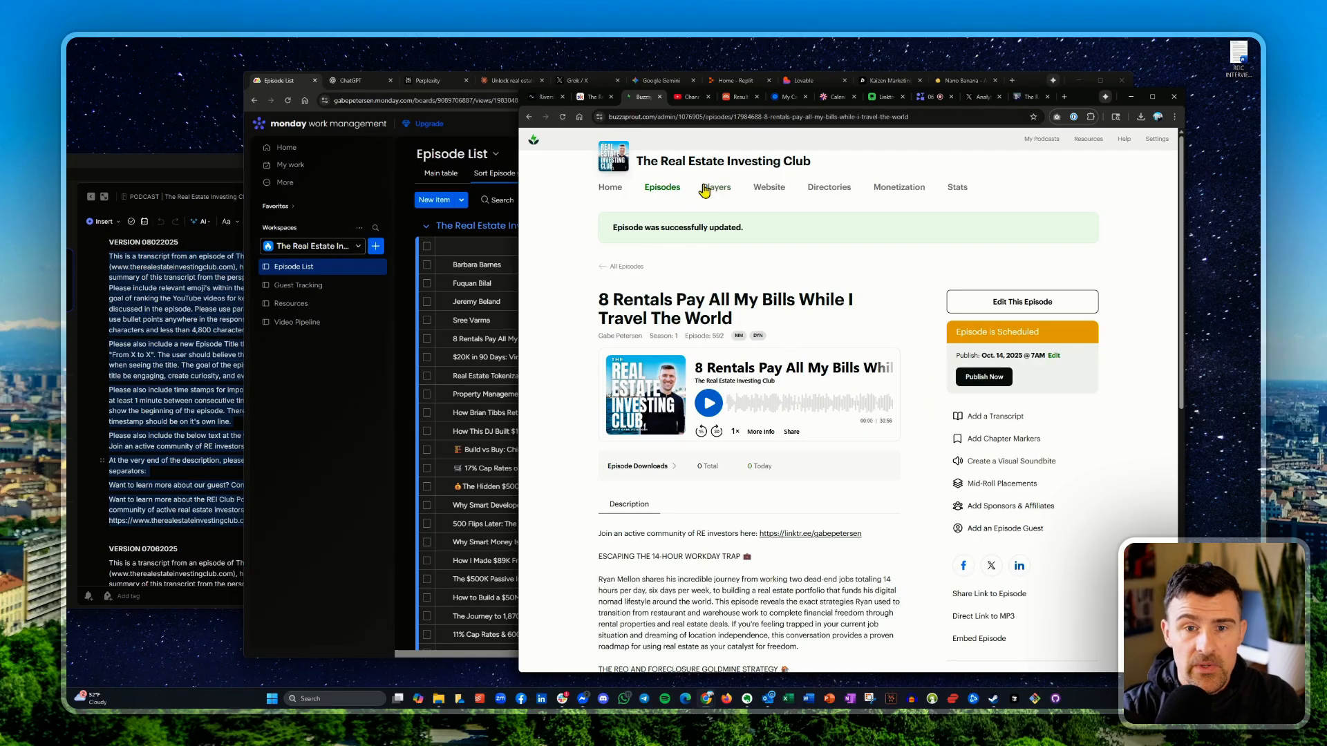
{"action": "left_click", "coordinate": [691, 97]}
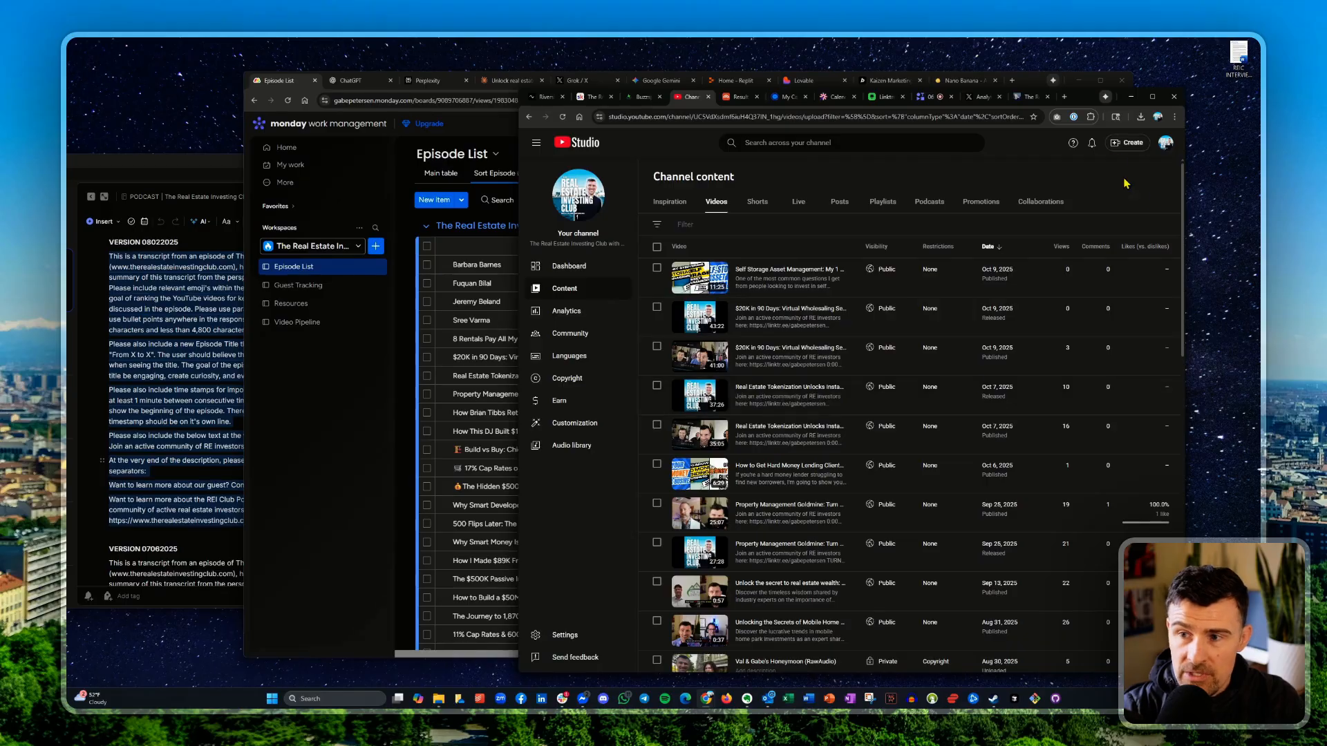
{"action": "left_click", "coordinate": [1127, 143]}
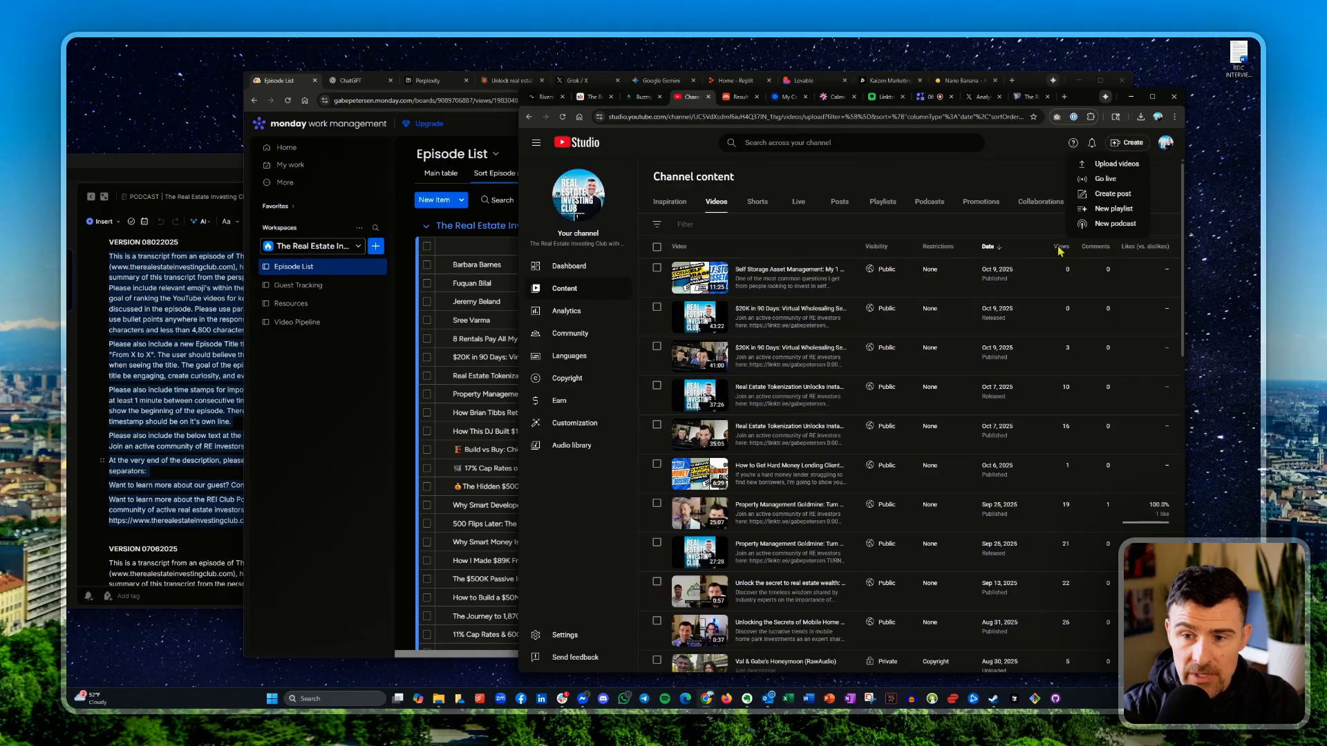
{"action": "left_click", "coordinate": [1092, 166]}
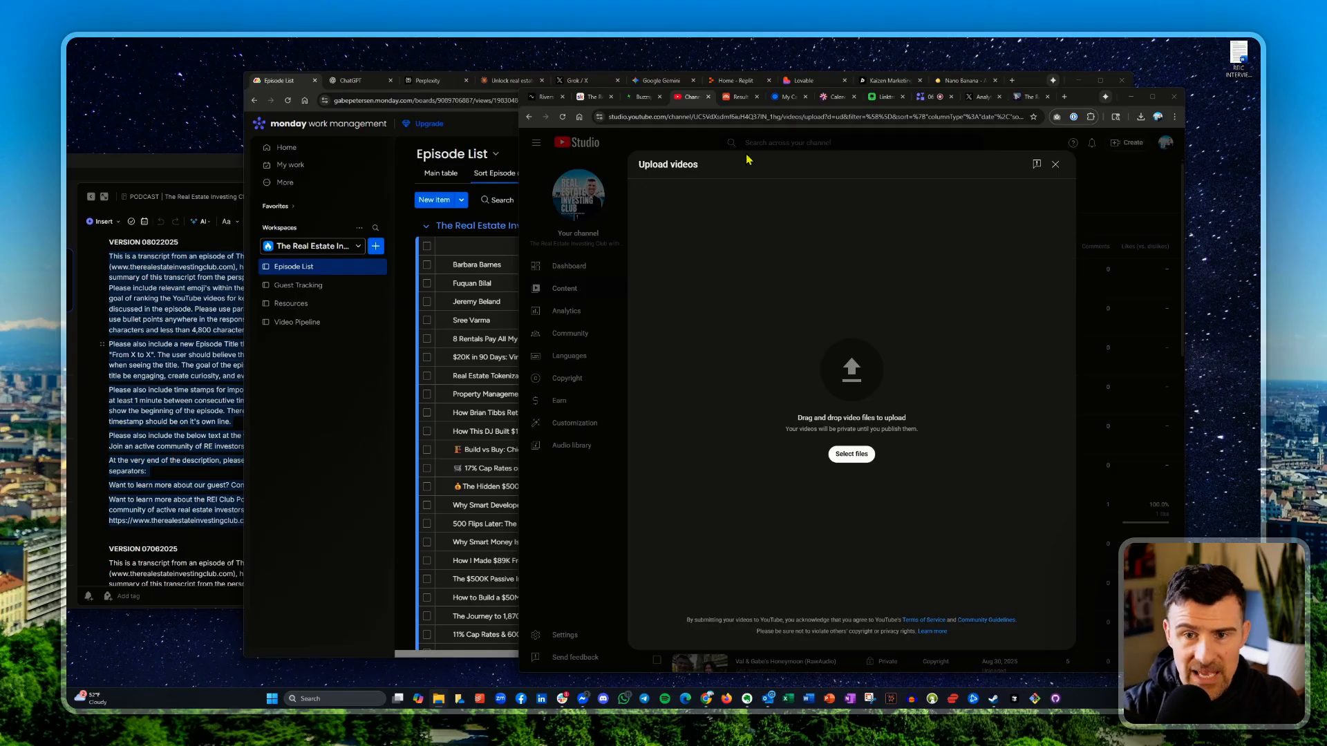
- Add the Riverside episode video to Auphonic Productions and start a production with the Voice Cleaner (keep music) preset
{"action": "left_click", "coordinate": [739, 97]}
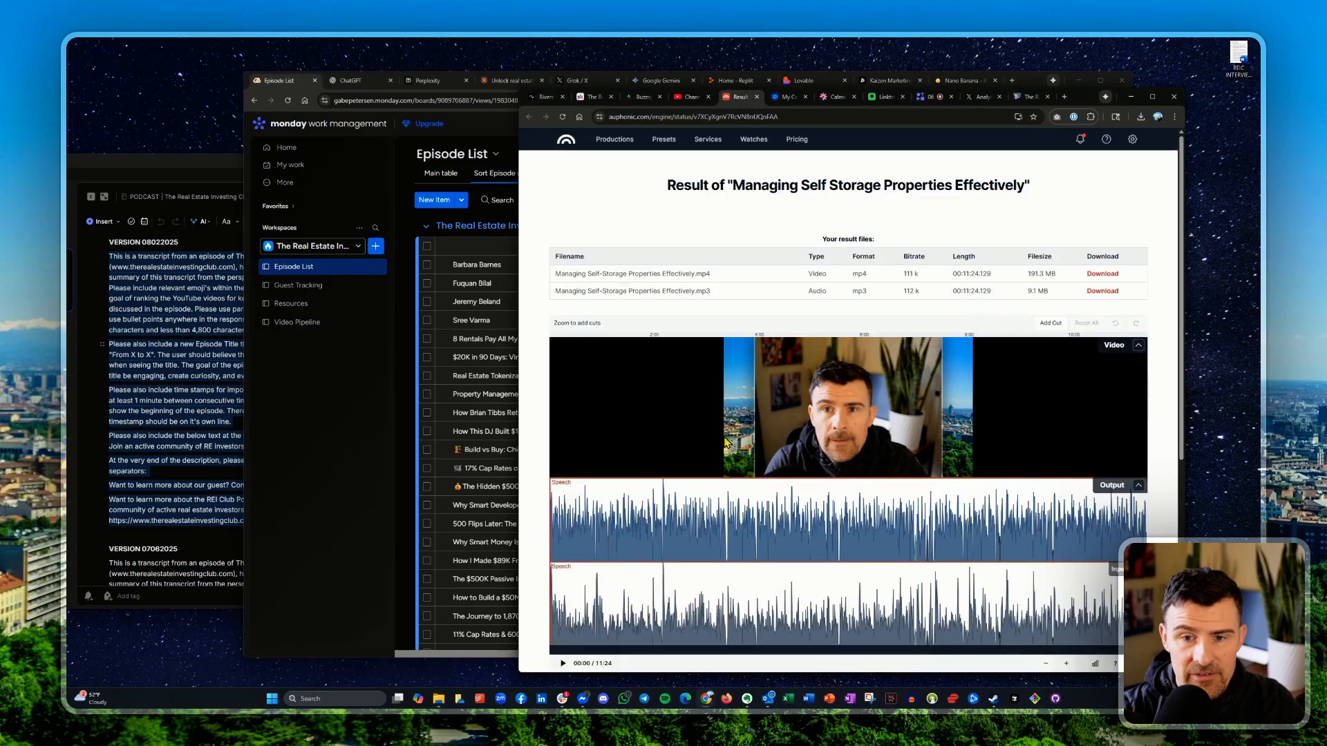
{"action": "left_click", "coordinate": [565, 140]}
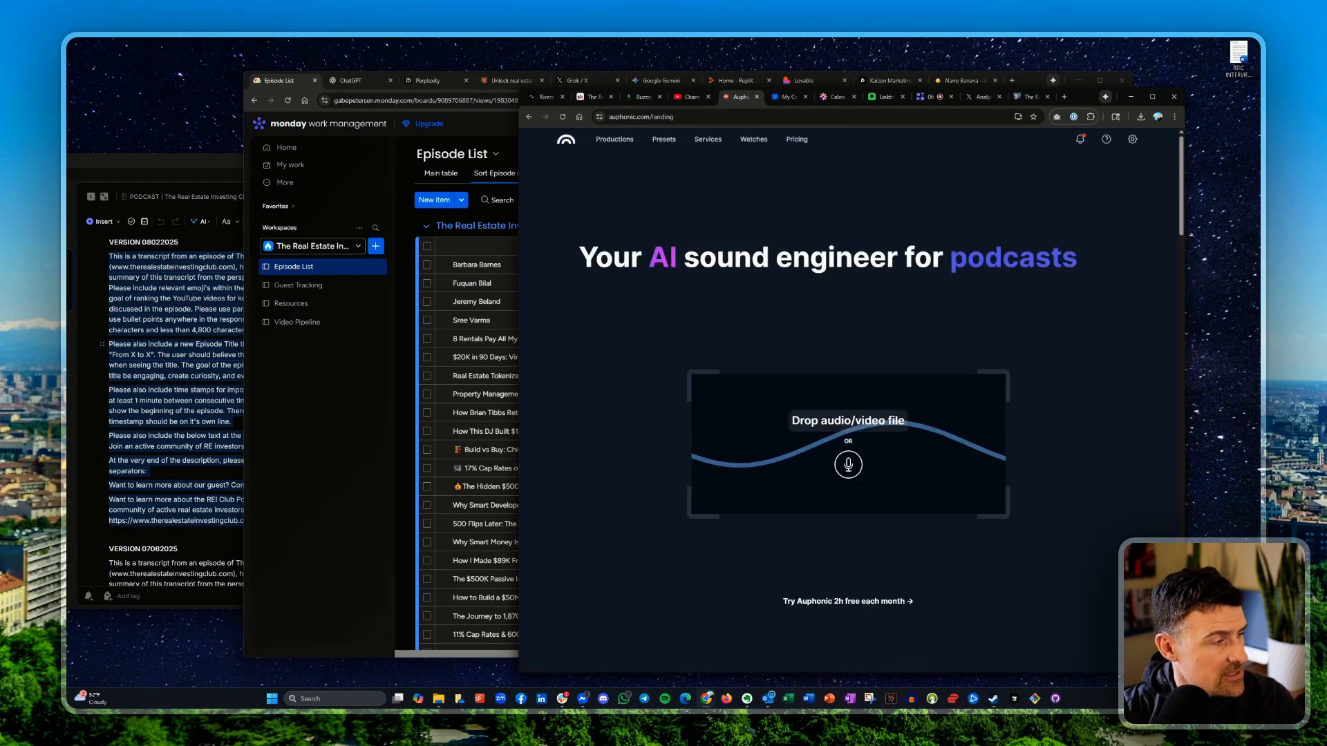
{"action": "left_click", "coordinate": [543, 97]}
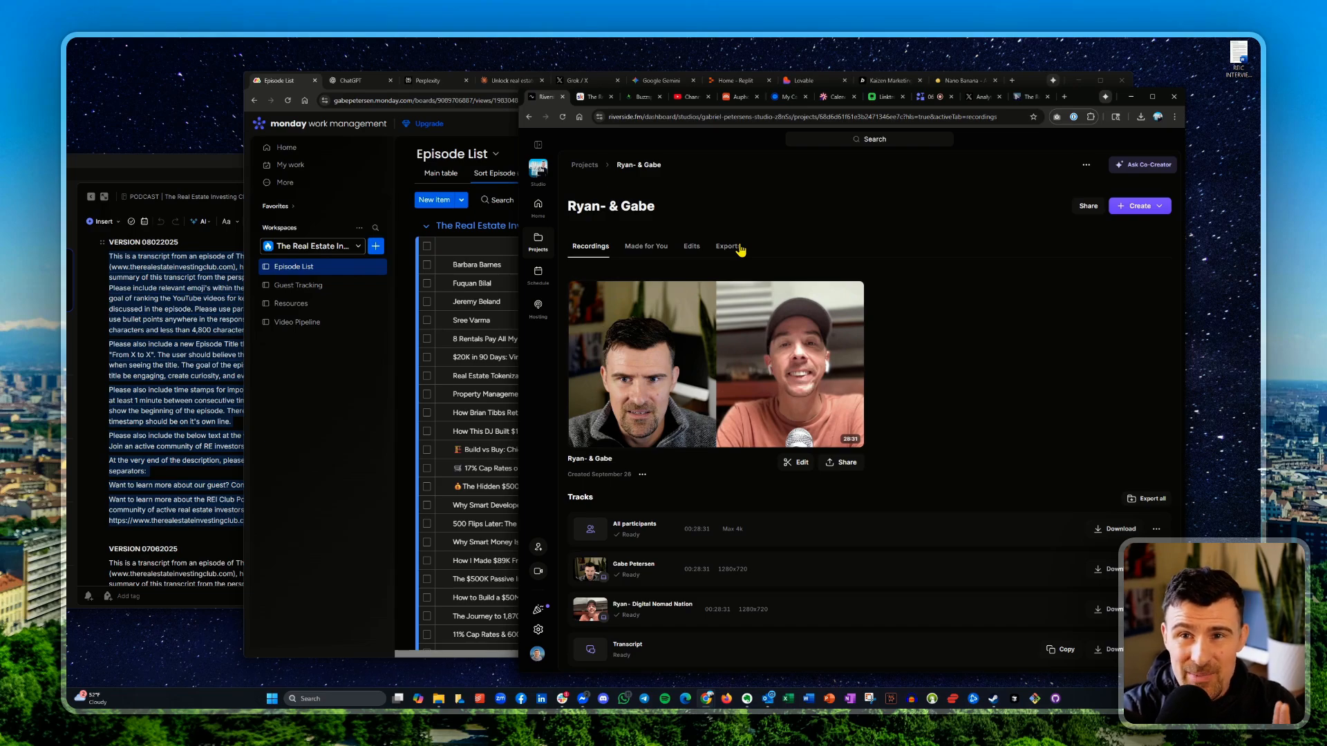
{"action": "left_click", "coordinate": [745, 97]}
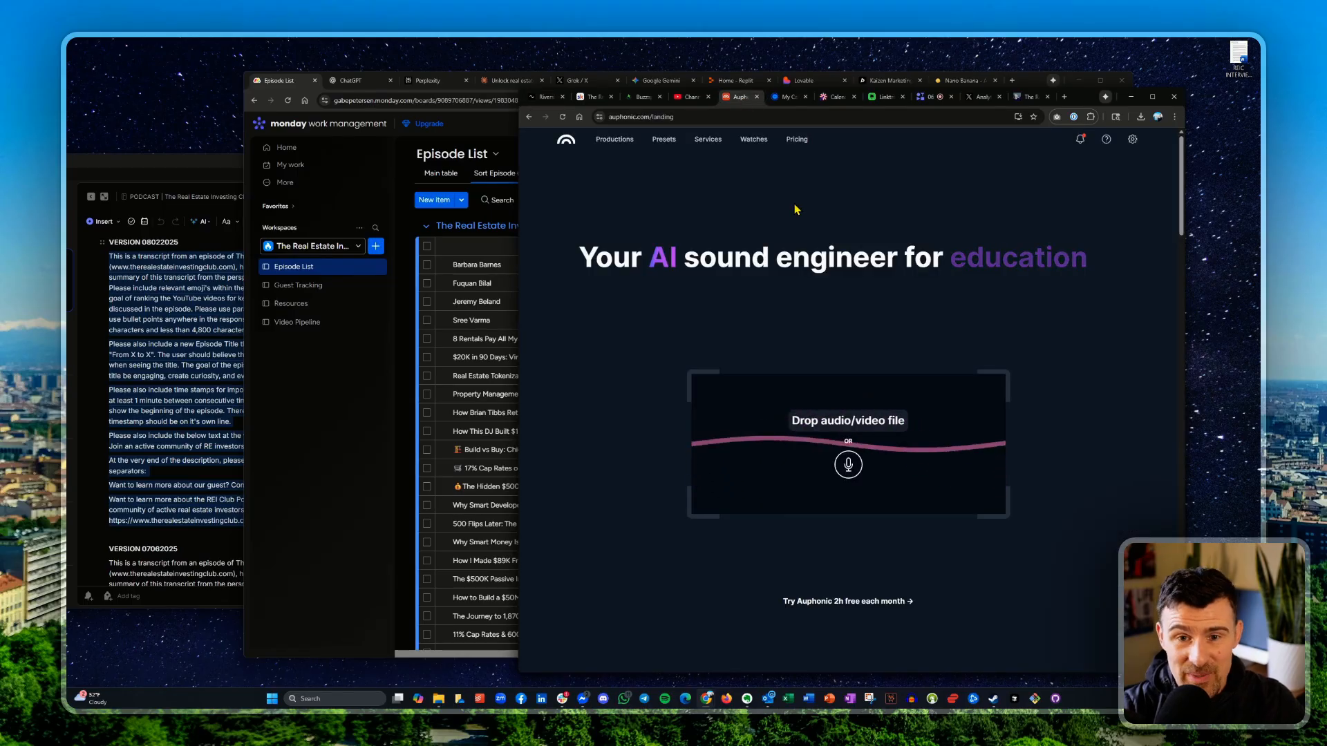
{"action": "left_click", "coordinate": [615, 140]}
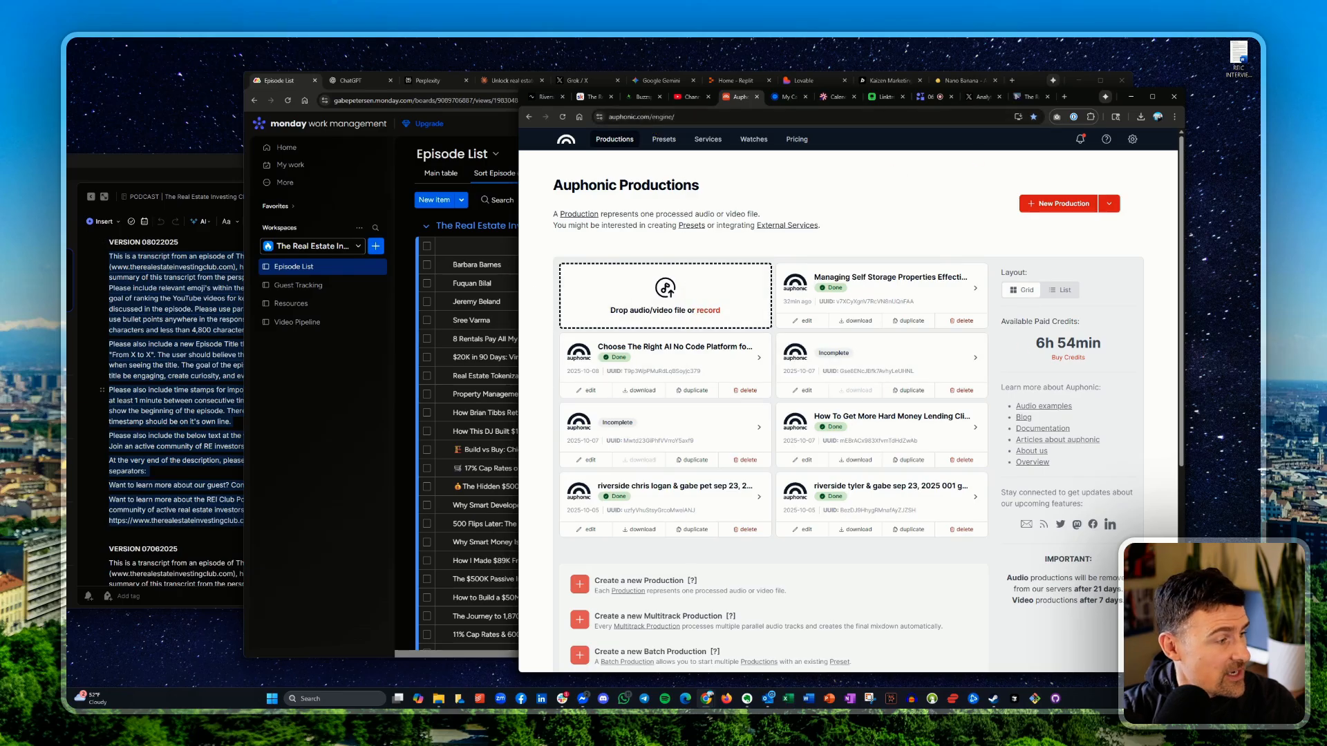
{"action": "left_click_drag", "start_coordinate": [364, 434], "coordinate": [653, 312]}
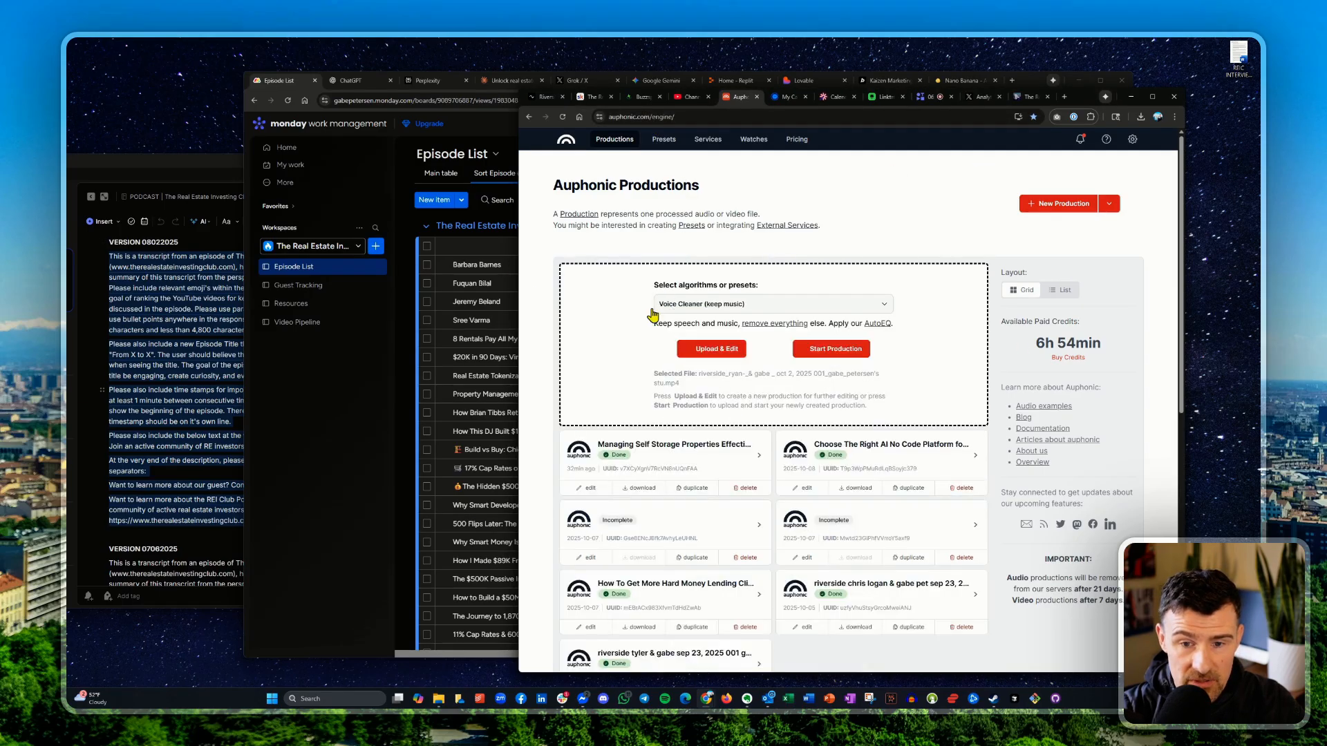
{"action": "left_click", "coordinate": [830, 349]}
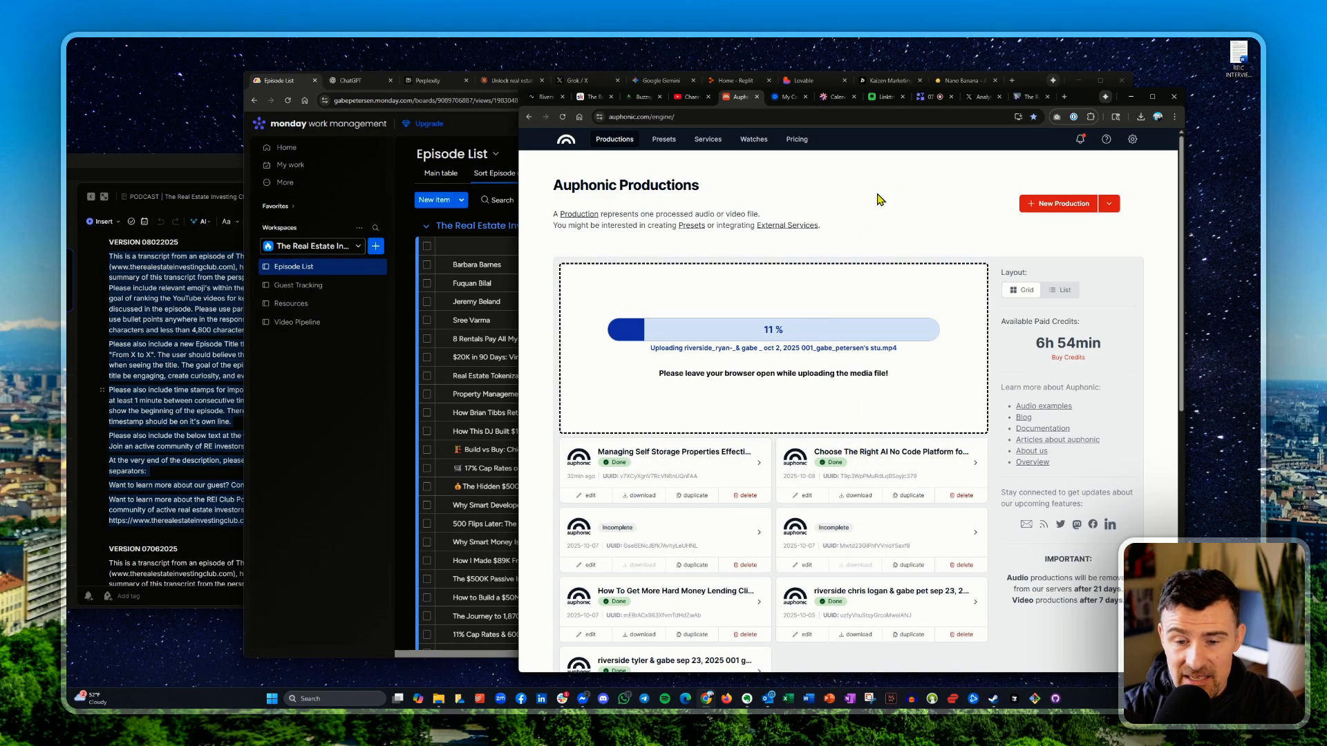
{"action": "left_click", "coordinate": [931, 99]}
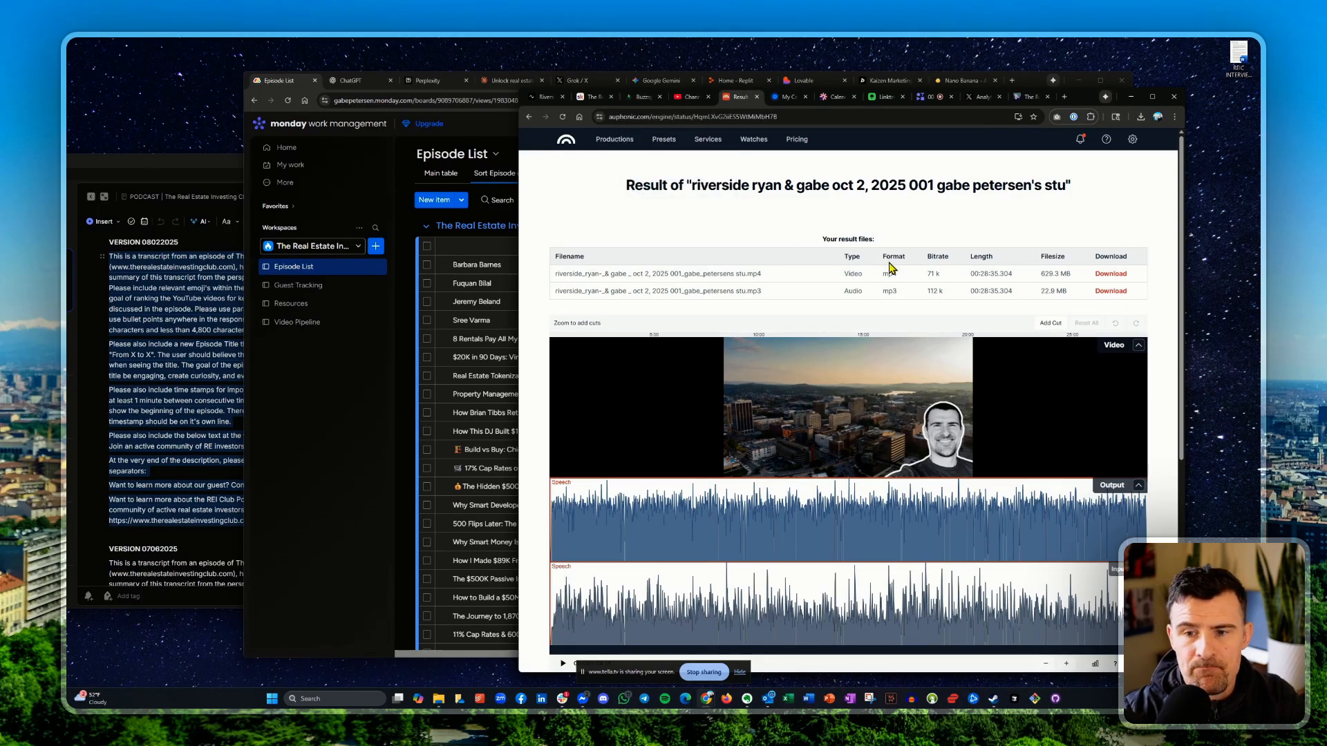
- Download the processed MP4 from the Auphonic result page and add it to the YouTube Studio video upload
{"action": "left_click", "coordinate": [1110, 275]}
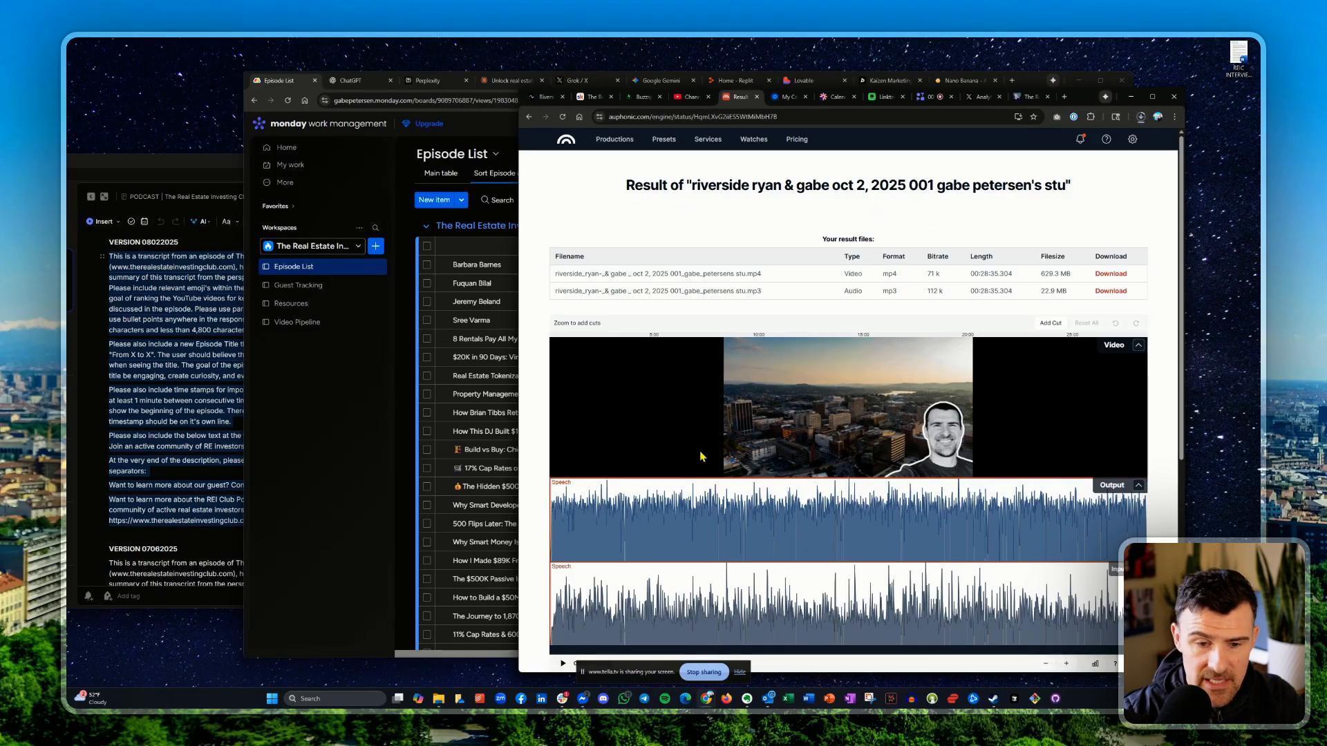
{"action": "left_click", "coordinate": [688, 97]}
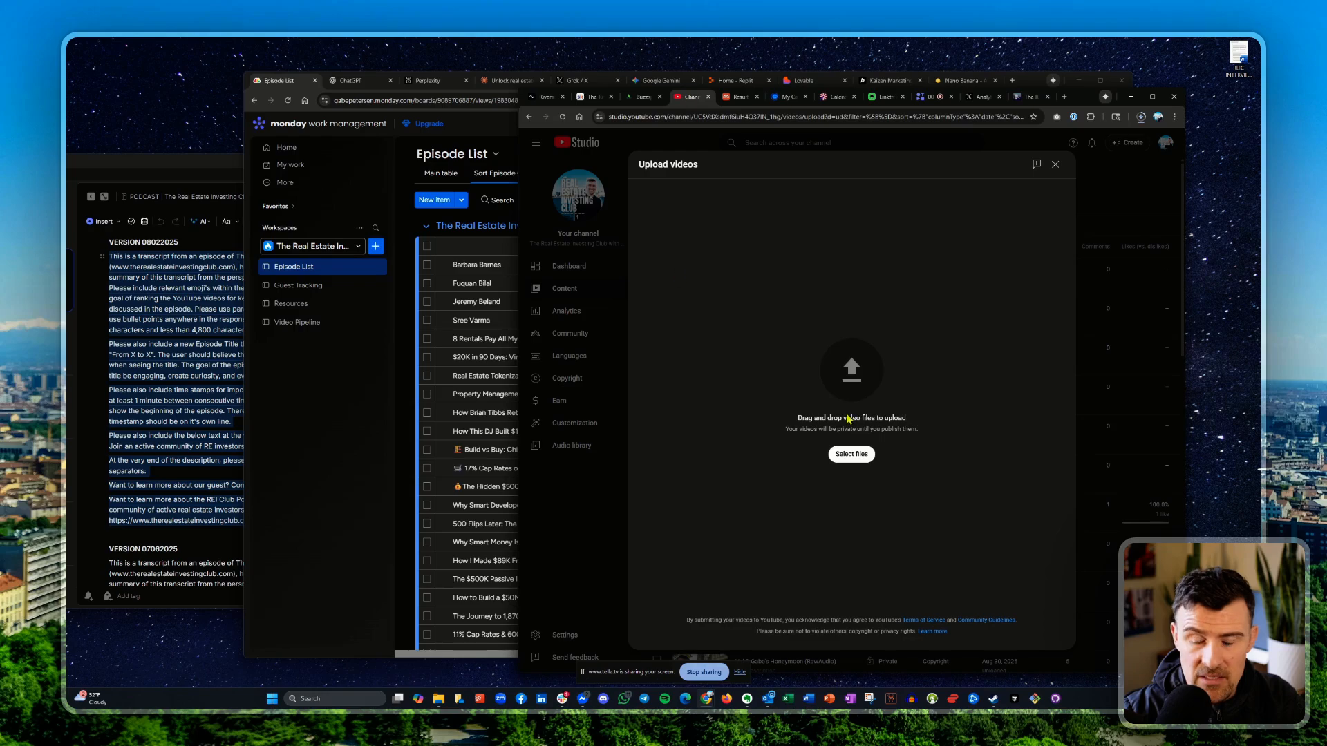
{"action": "left_click", "coordinate": [740, 676]}
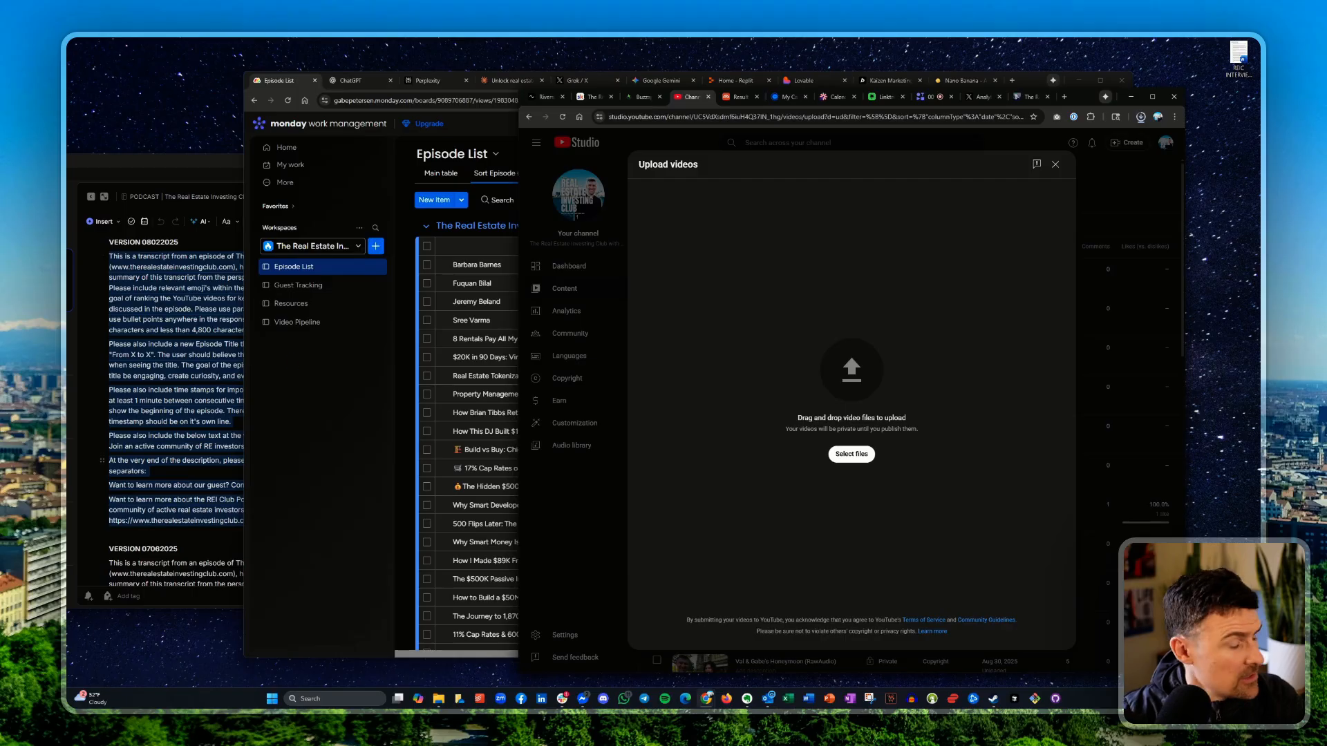
{"action": "left_click", "coordinate": [438, 660]}
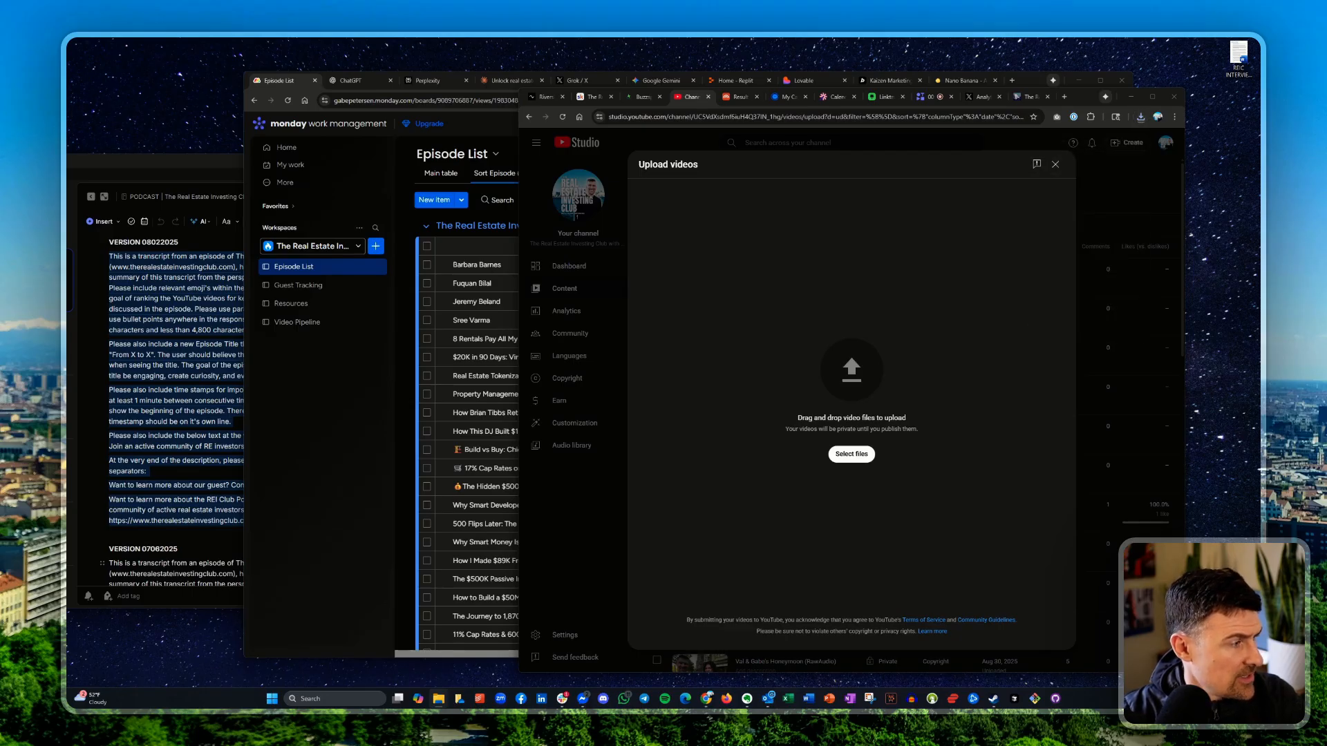
{"action": "left_click_drag", "start_coordinate": [111, 373], "coordinate": [824, 343]}
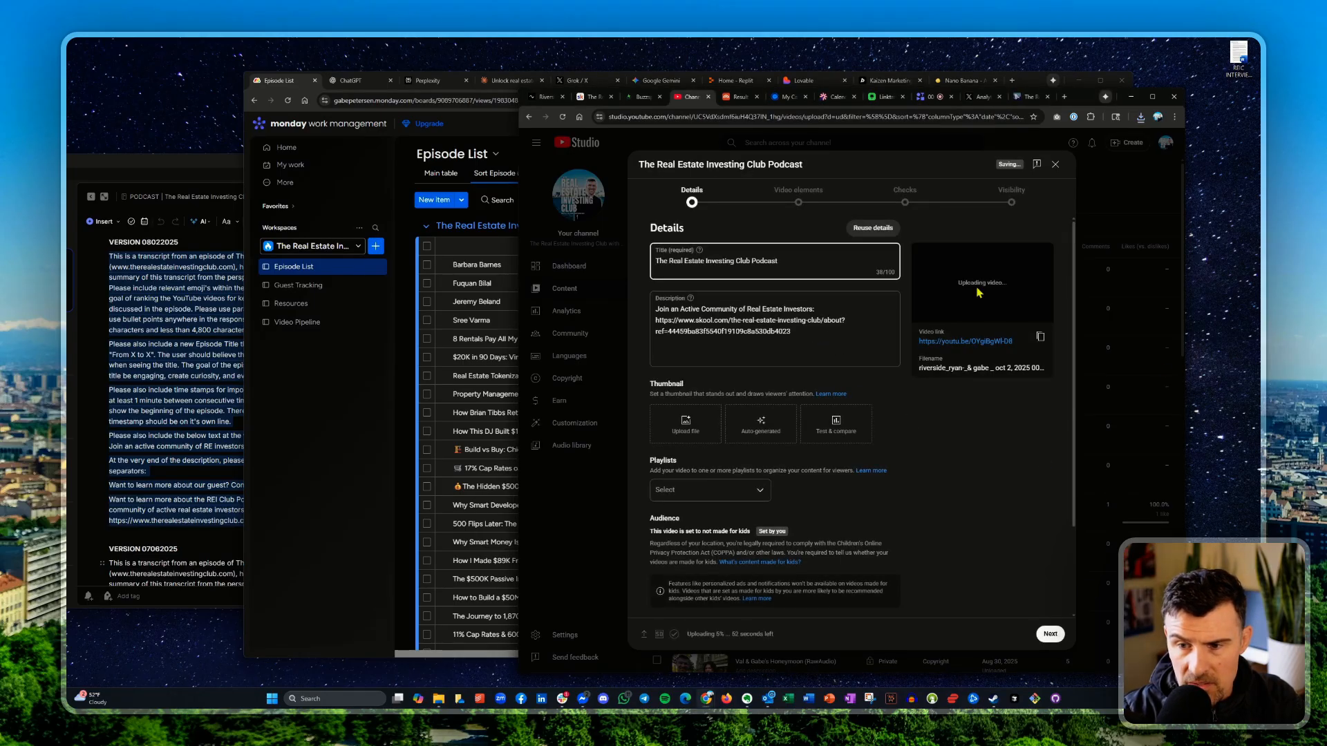
- Copy the new video's link from YouTube Studio into the YouTube Link column of episode 592 in the monday.com Episode List
{"action": "left_click", "coordinate": [1040, 337]}
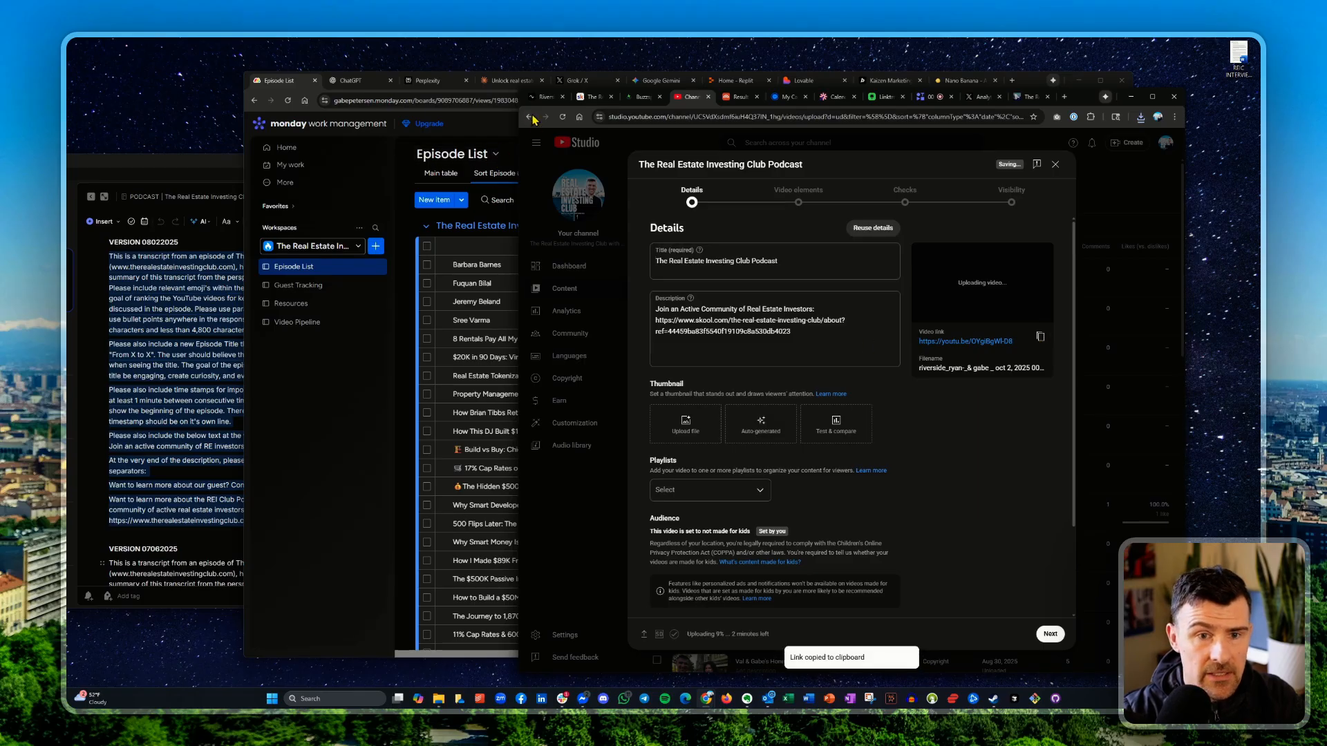
{"action": "left_click", "coordinate": [269, 84]}
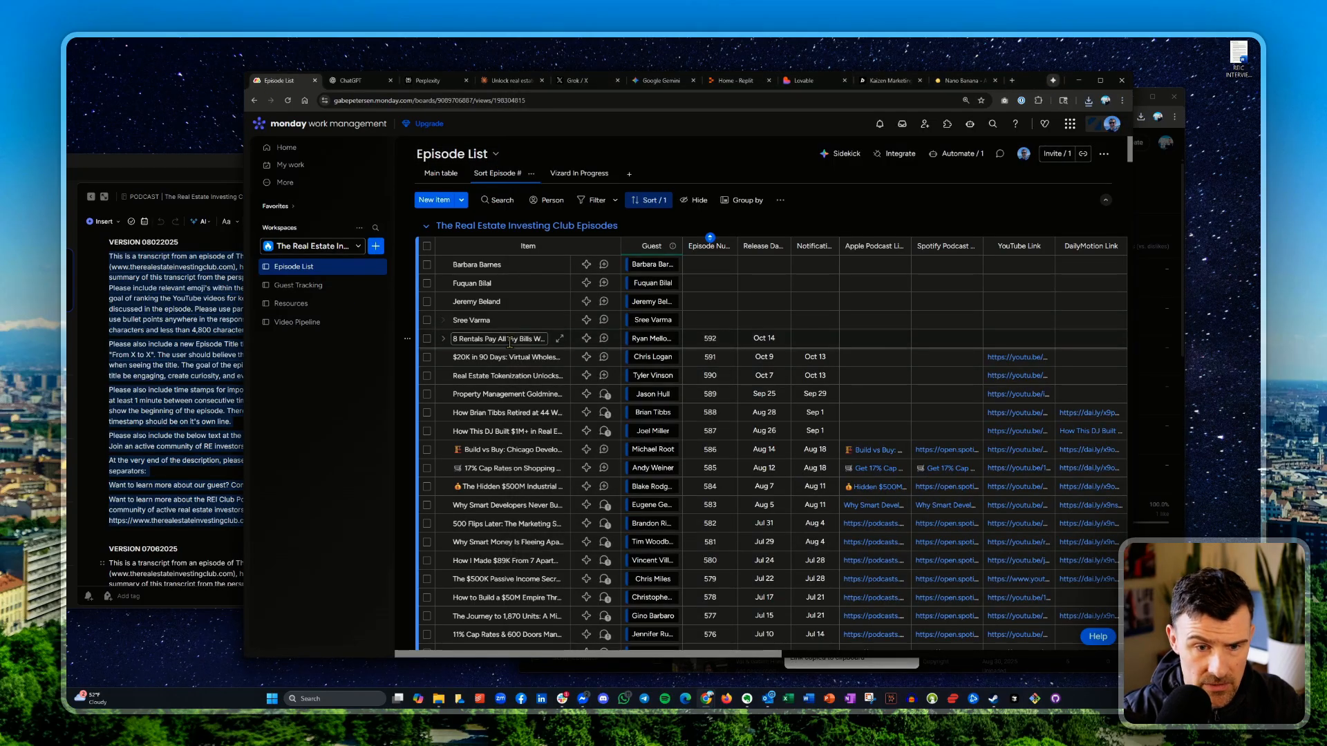
{"action": "left_click", "coordinate": [1018, 340]}
{"action": "key", "text": "ctrl+v"}
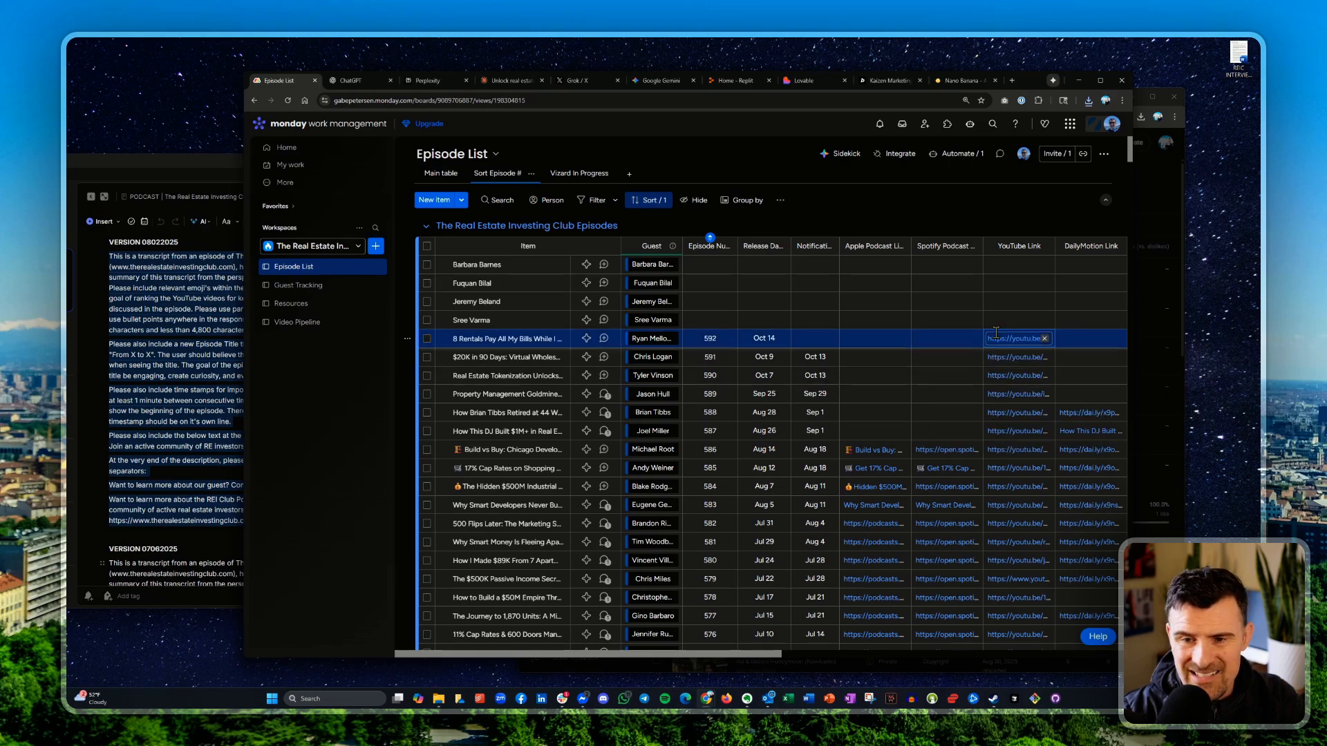
{"action": "scroll", "coordinate": [1002, 339], "scroll_direction": "right", "scroll_amount": 10}
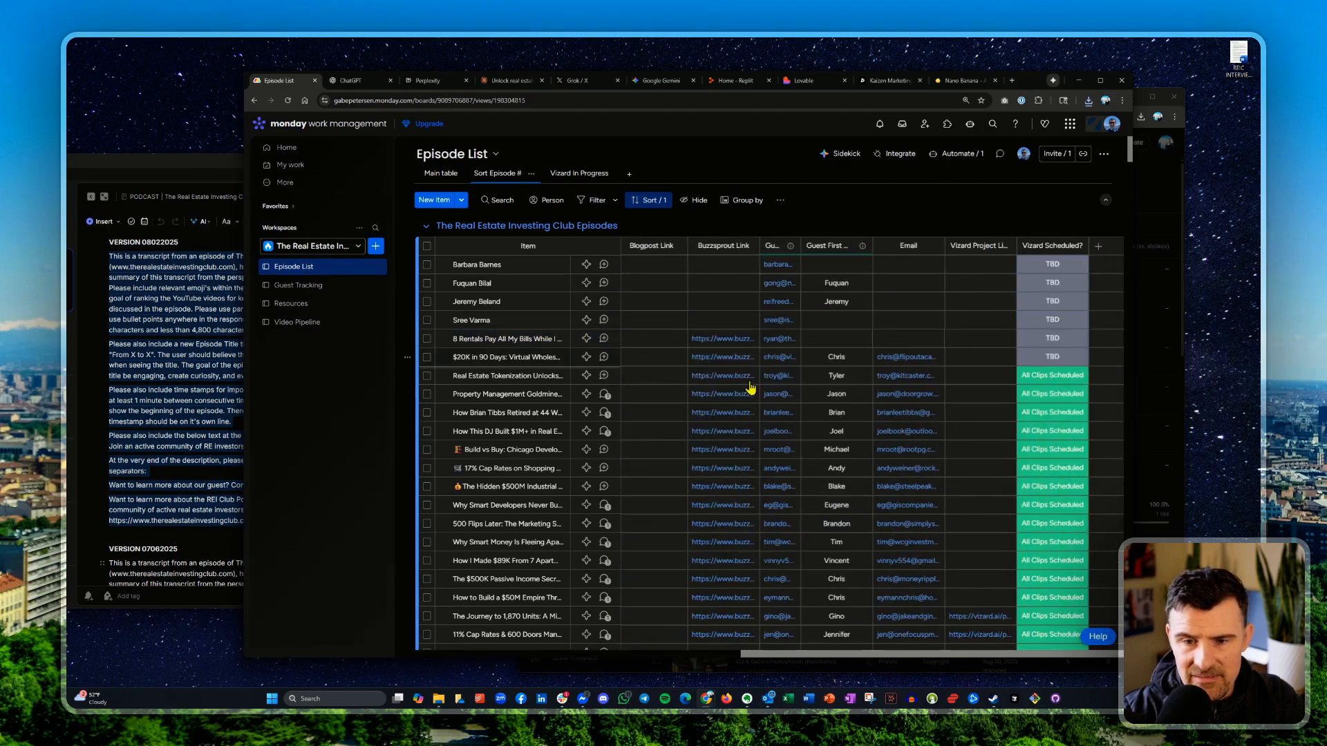
{"action": "scroll", "coordinate": [830, 363], "scroll_direction": "left", "scroll_amount": 8}
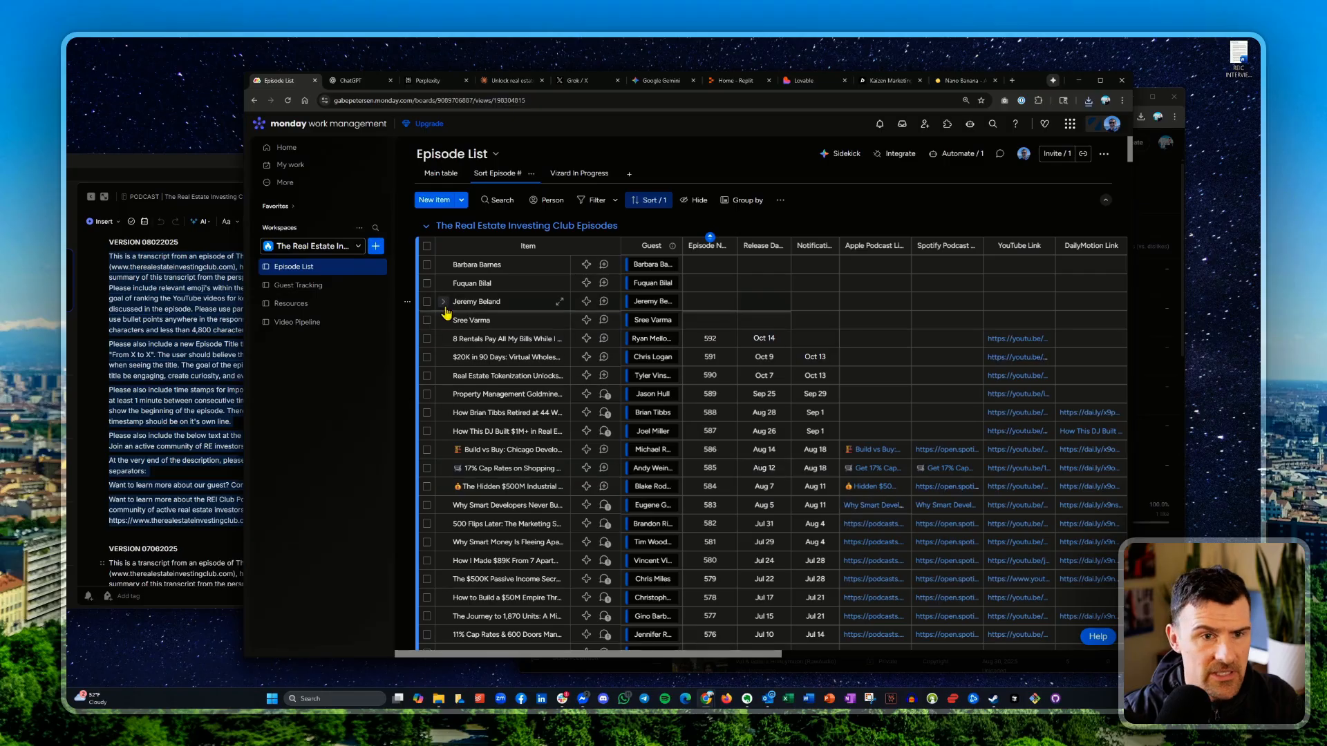
- Replace the YouTube video title with the Buzzsprout episode title, "8 Rentals Pay All My Bills While I Travel The World"
{"action": "left_click", "coordinate": [1182, 264]}
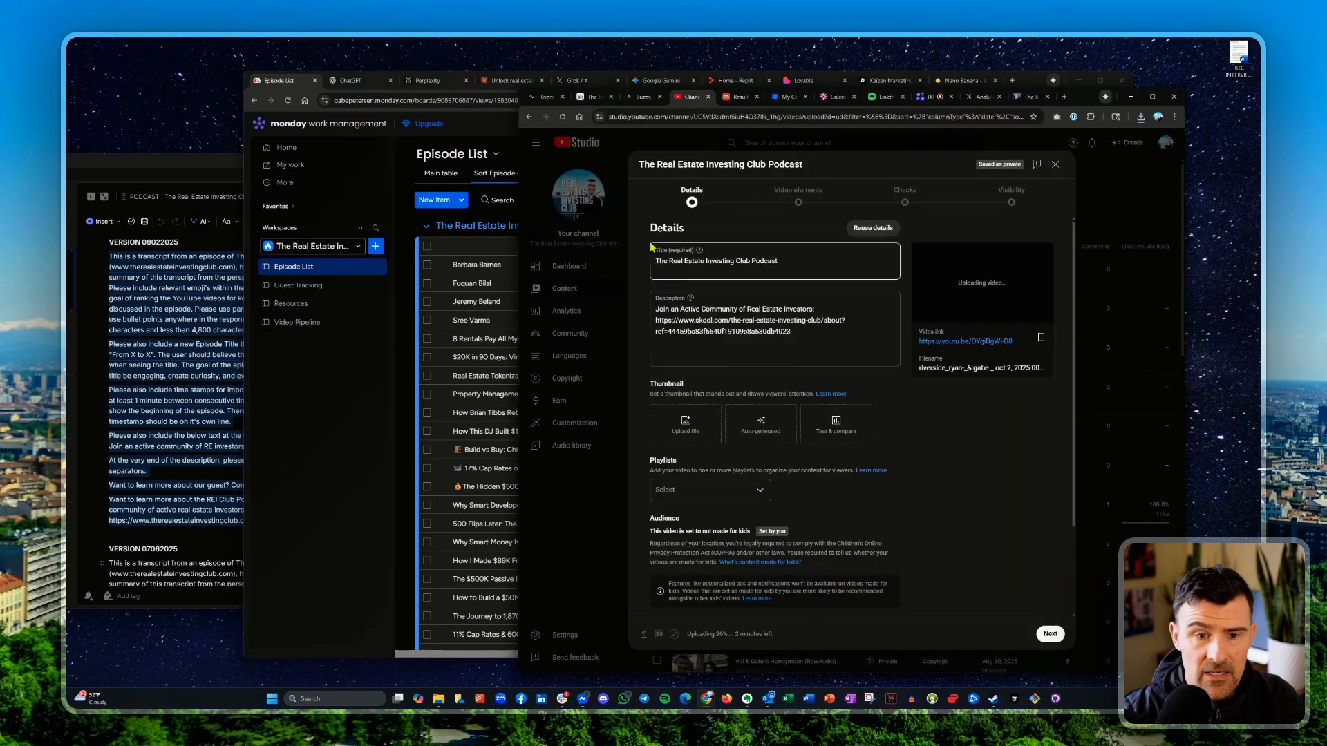
{"action": "left_click", "coordinate": [642, 96]}
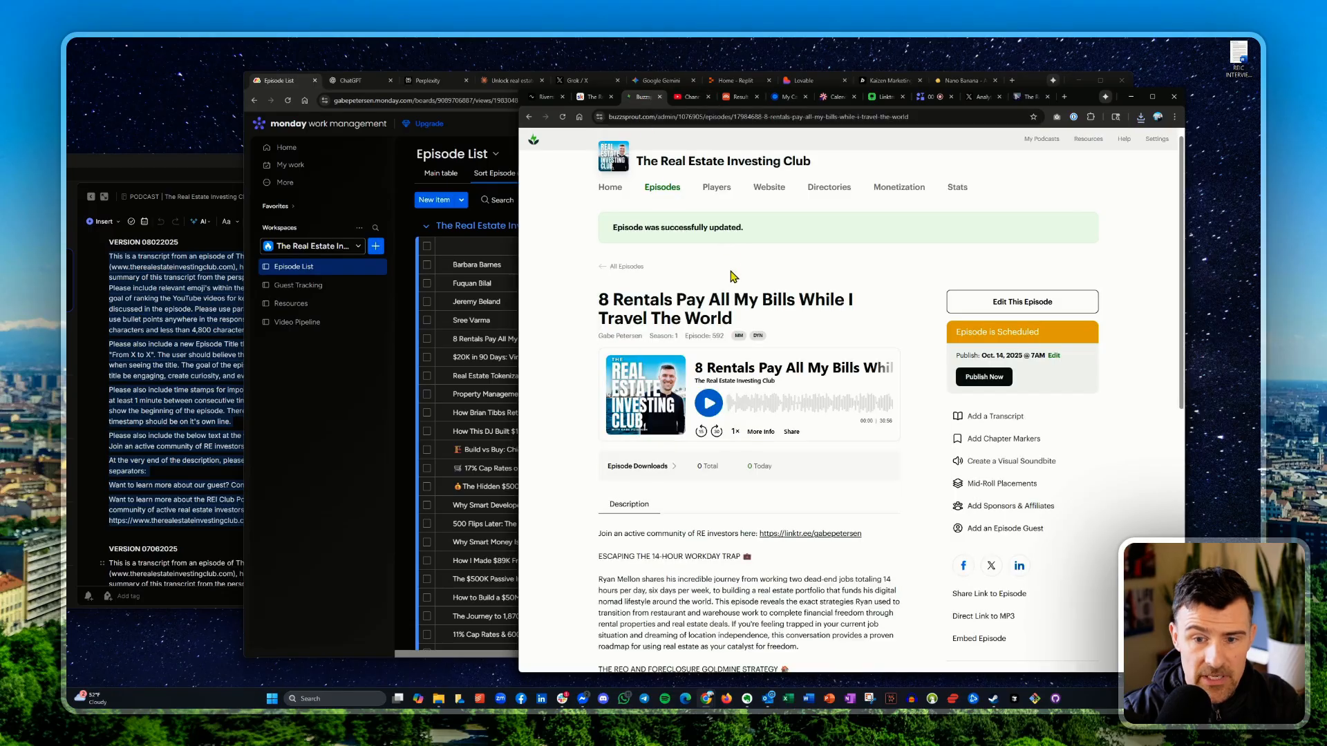
{"action": "triple_click", "coordinate": [723, 308]}
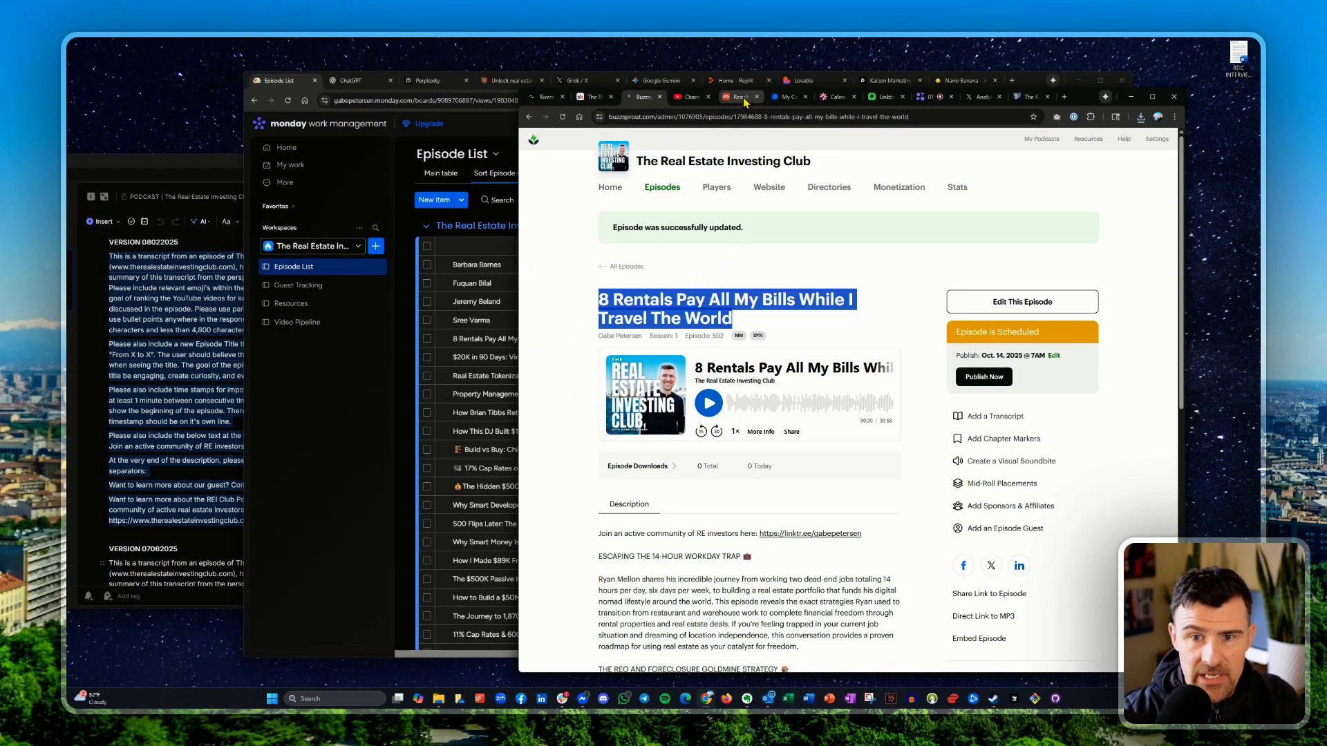
{"action": "left_click", "coordinate": [739, 96]}
{"action": "left_click", "coordinate": [691, 96]}
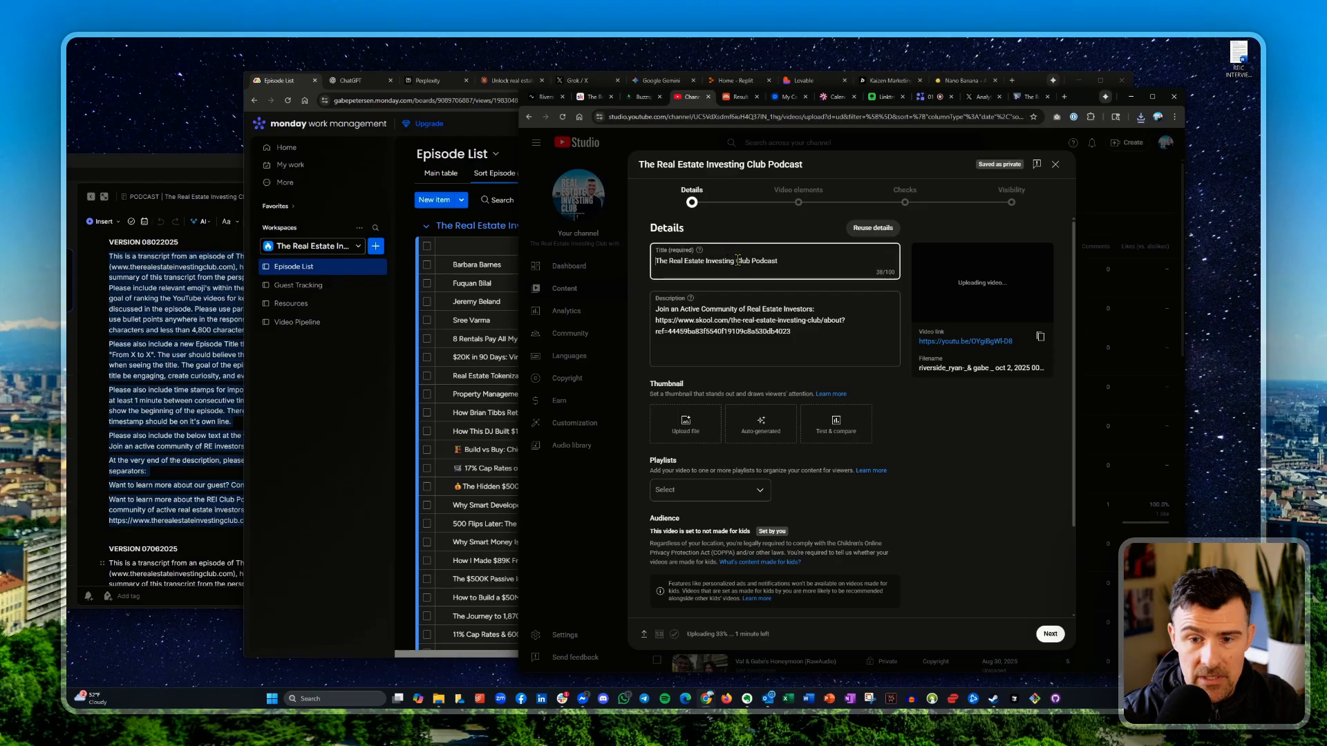
{"action": "key", "text": "ctrl+a"}
{"action": "key", "text": "ctrl+v"}
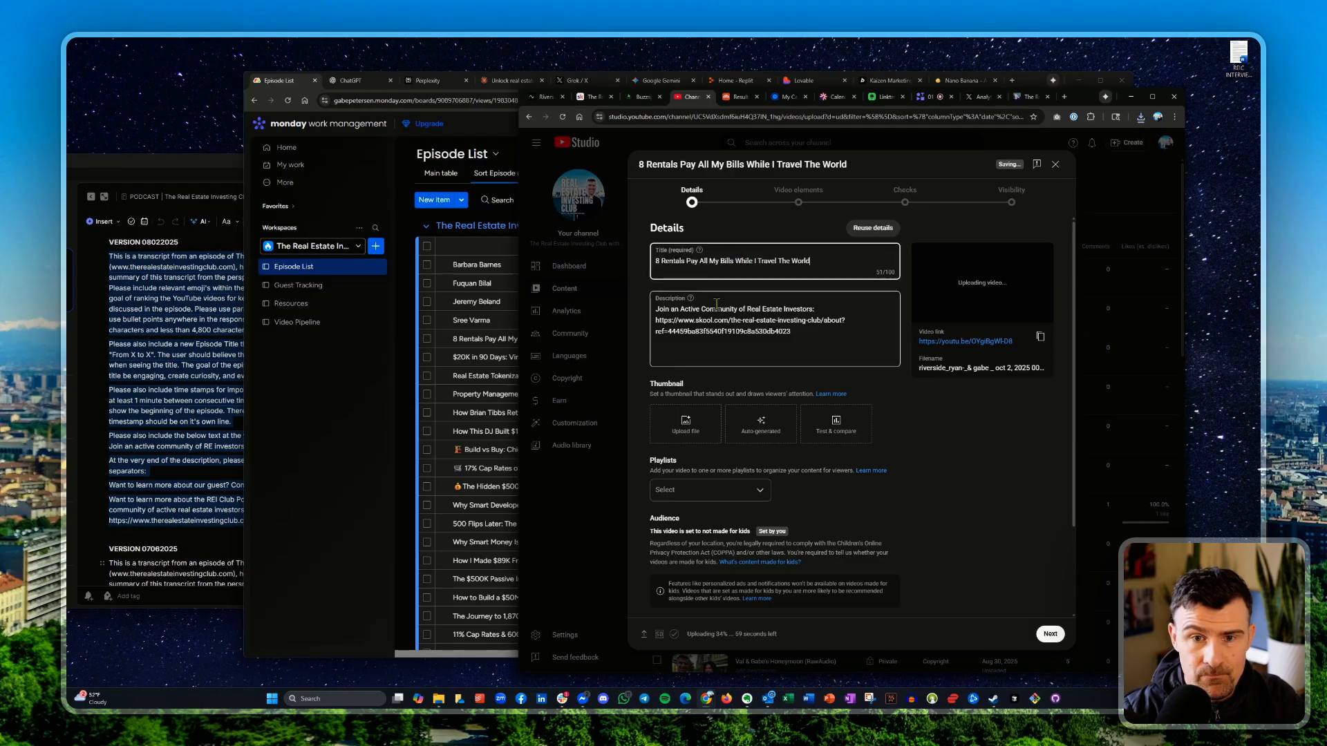
- Copy the full YouTube description with timestamps from the Claude chat and replace the default video description in YouTube Studio with it
{"action": "mouse_move", "coordinate": [641, 102]}
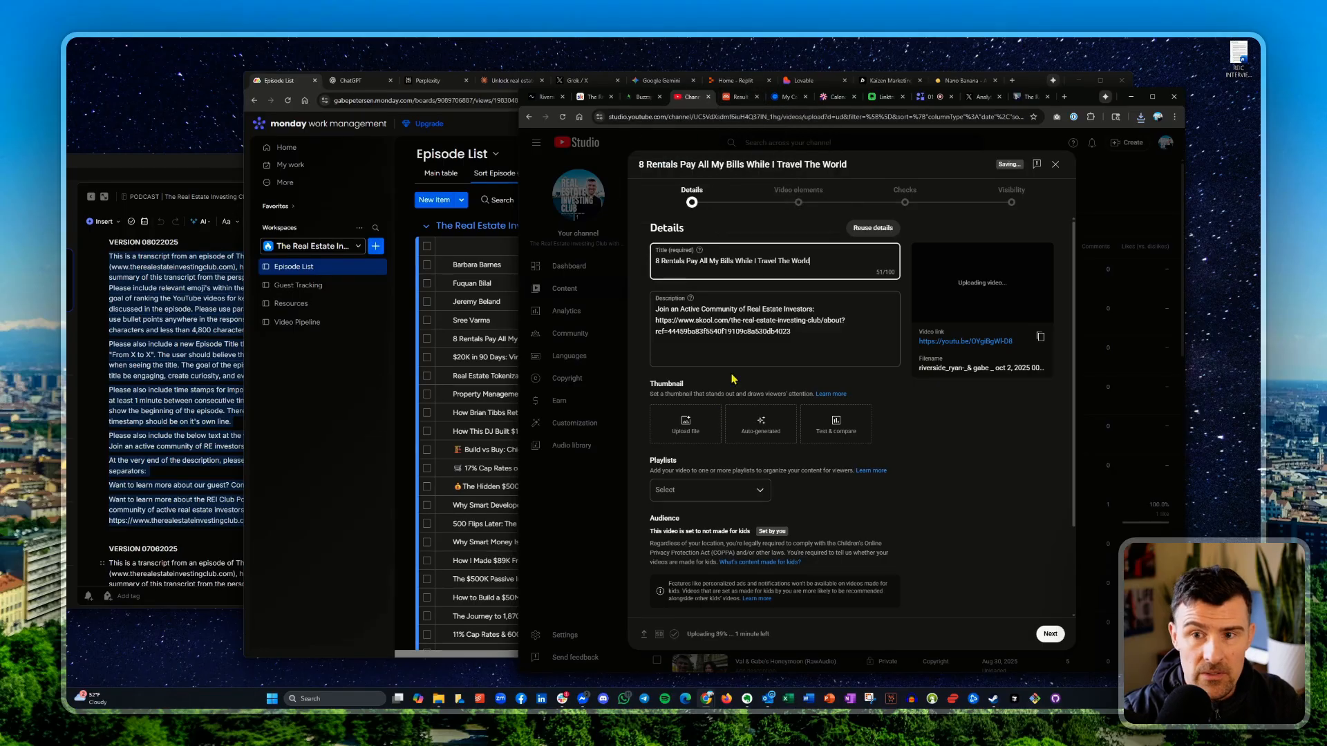
{"action": "left_click", "coordinate": [510, 80]}
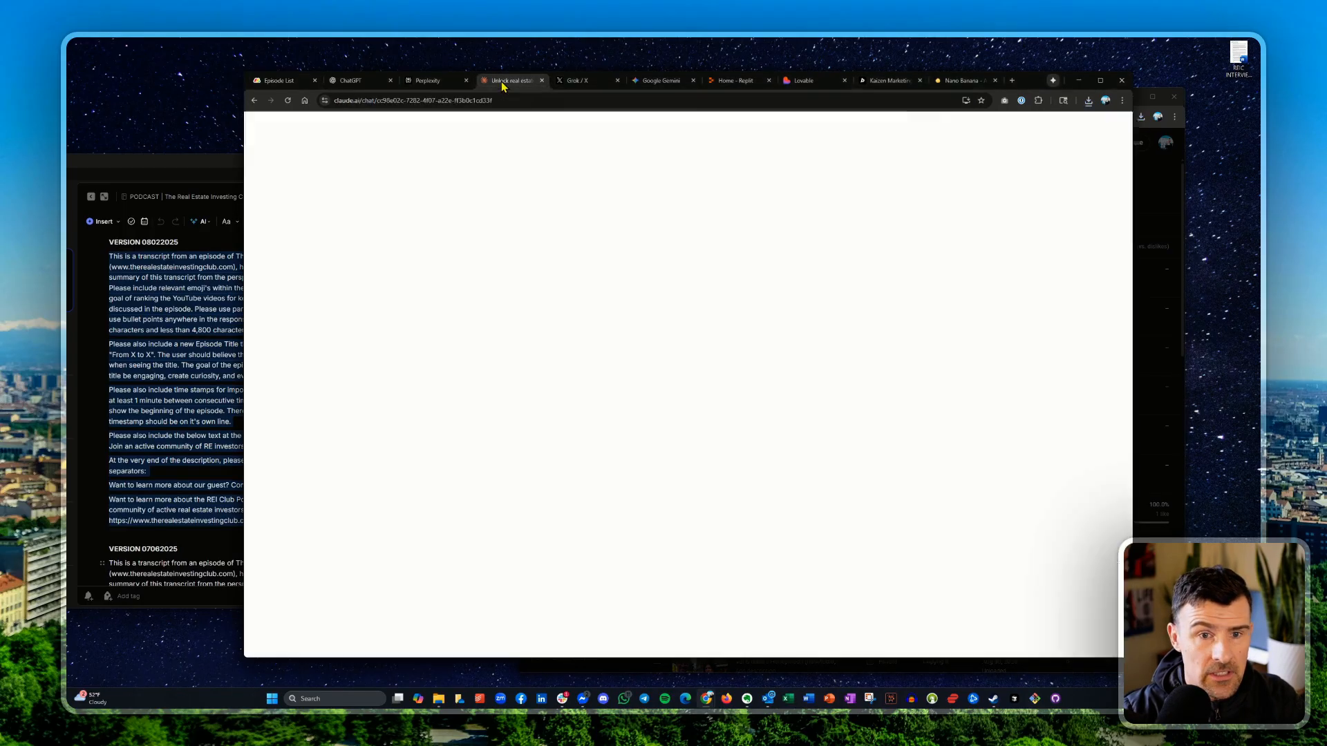
{"action": "scroll", "coordinate": [788, 454], "scroll_direction": "up", "scroll_amount": 20}
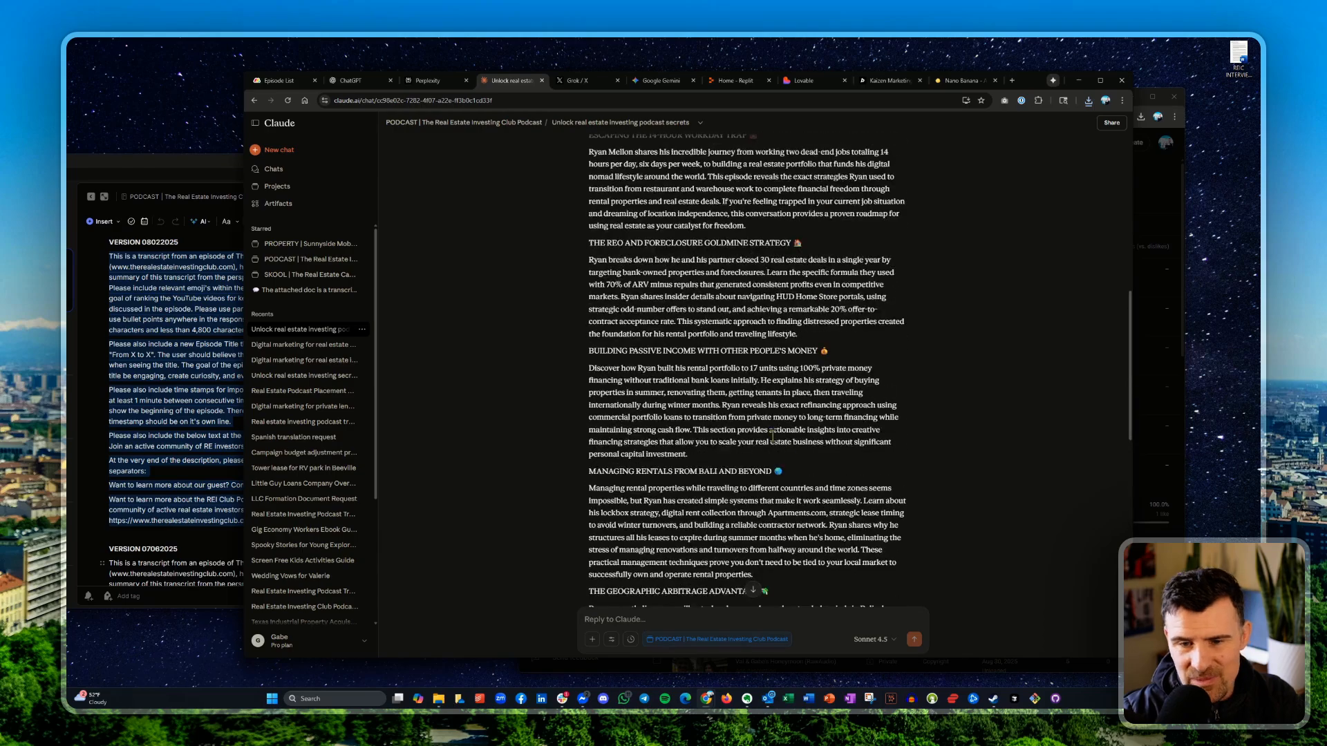
{"action": "scroll", "coordinate": [717, 400], "scroll_direction": "down", "scroll_amount": 1}
{"action": "left_click_drag", "start_coordinate": [583, 386], "coordinate": [732, 392]}
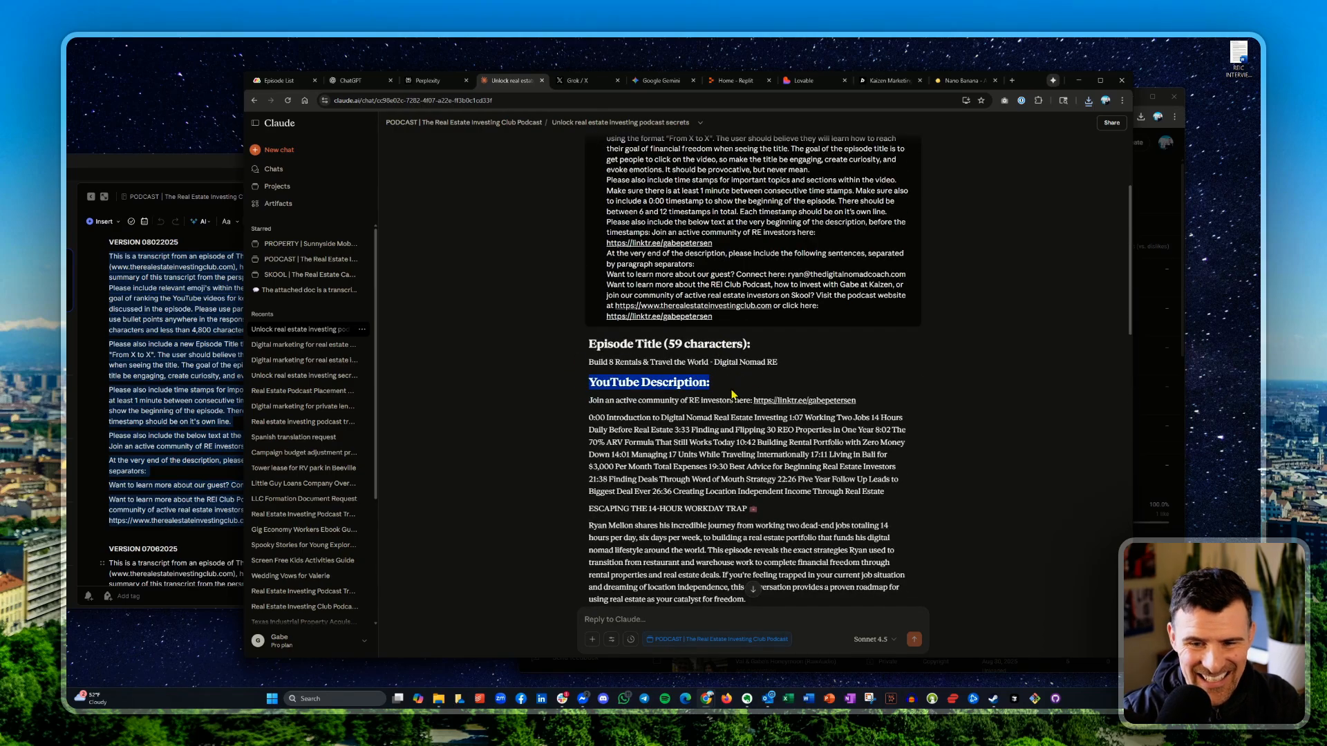
{"action": "left_click", "coordinate": [535, 458]}
{"action": "left_click_drag", "start_coordinate": [587, 402], "coordinate": [915, 491]}
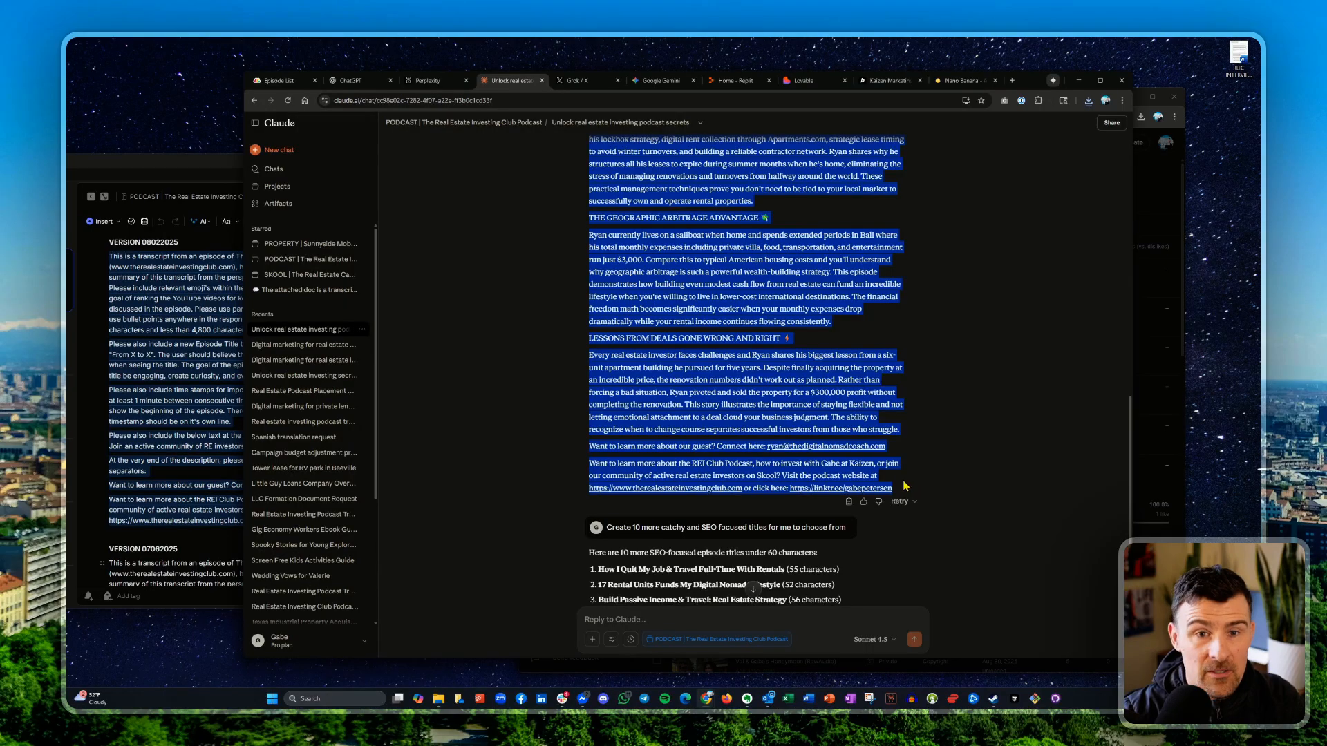
{"action": "left_click_drag", "start_coordinate": [1030, 87], "coordinate": [1326, 208]}
{"action": "left_click", "coordinate": [881, 347]}
{"action": "key", "text": "ctrl+a"}
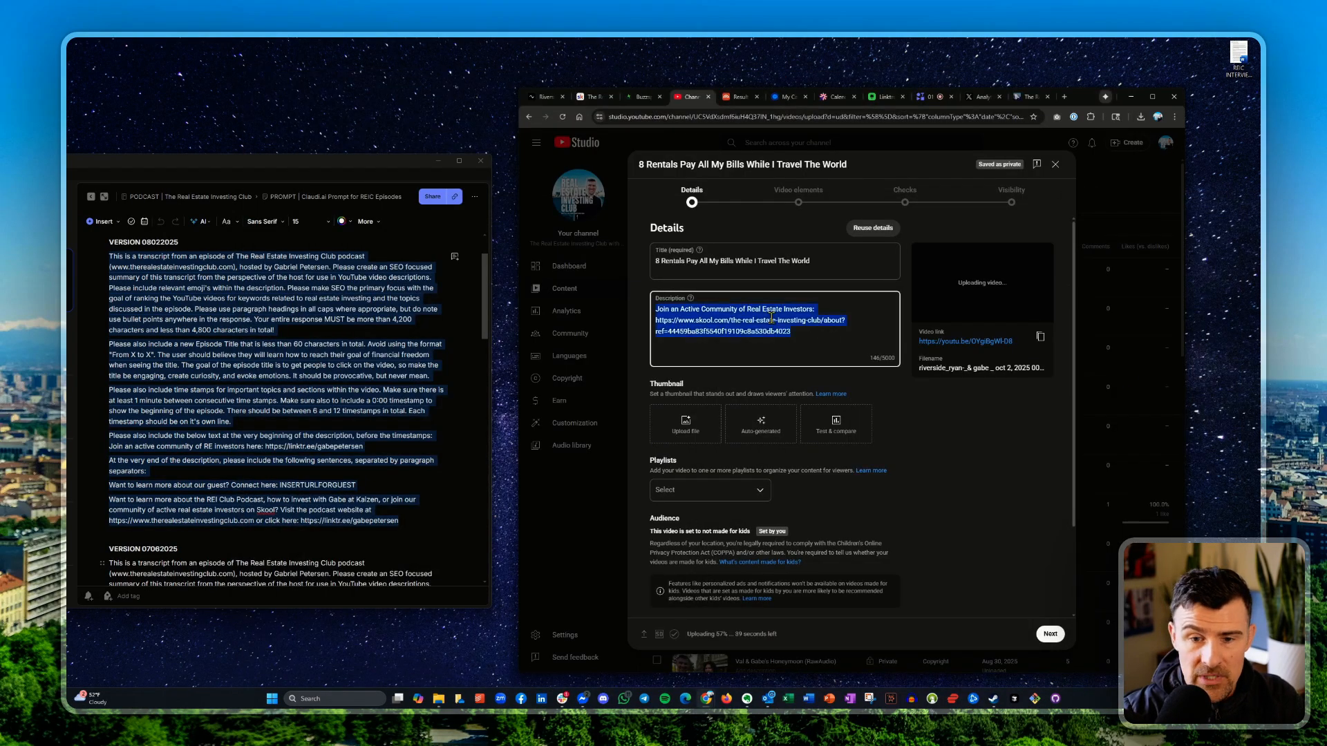
{"action": "key", "text": "ctrl+v"}
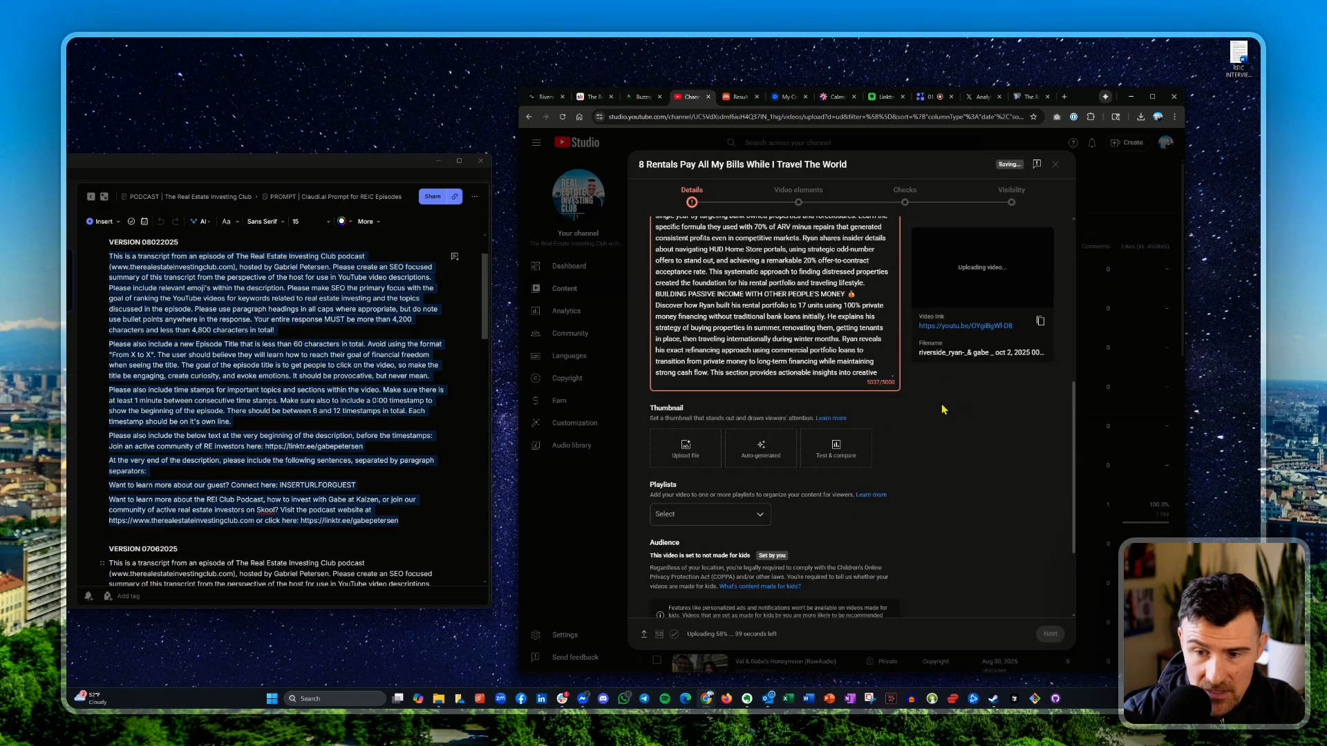
{"action": "scroll", "coordinate": [965, 421], "scroll_direction": "up", "scroll_amount": 3}
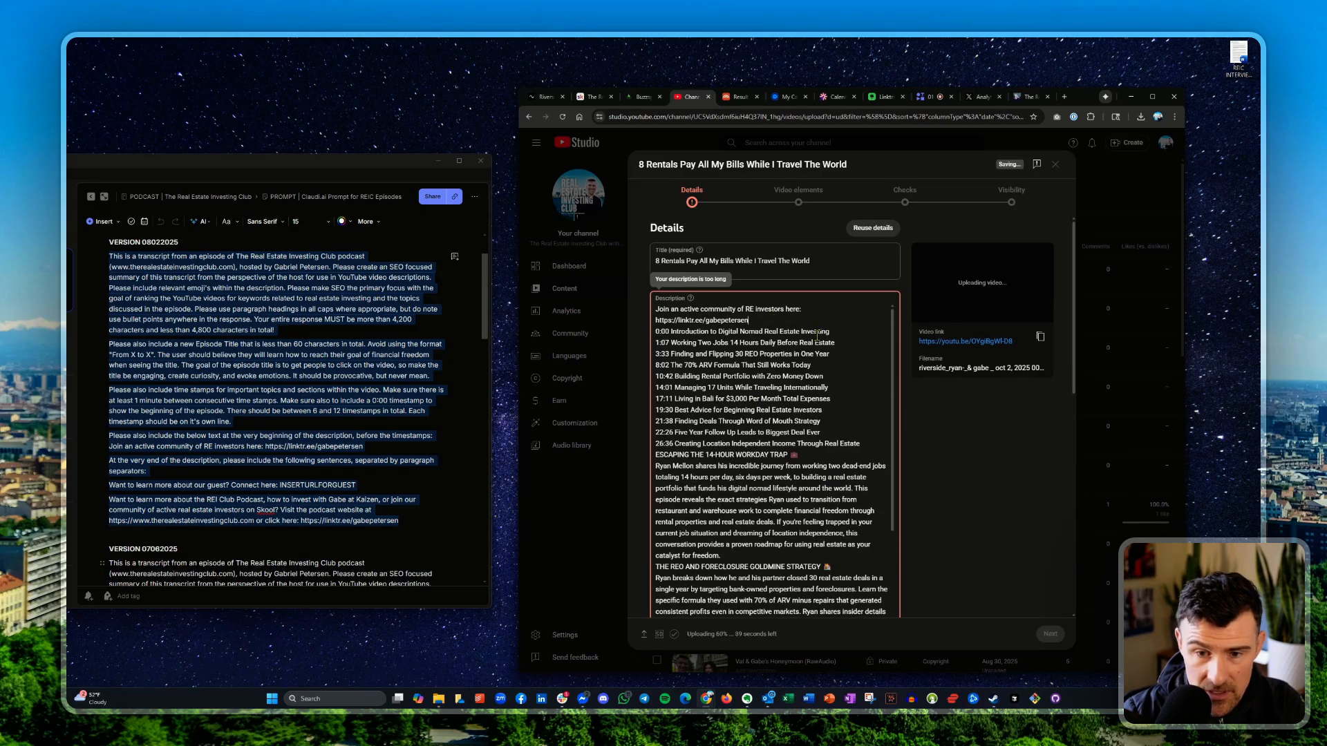
- Insert blank lines in the YouTube description before and after the timestamps and before each all-caps heading through MANAGING RENTALS FROM BALI AND BEYOND
{"action": "key", "text": "Return"}
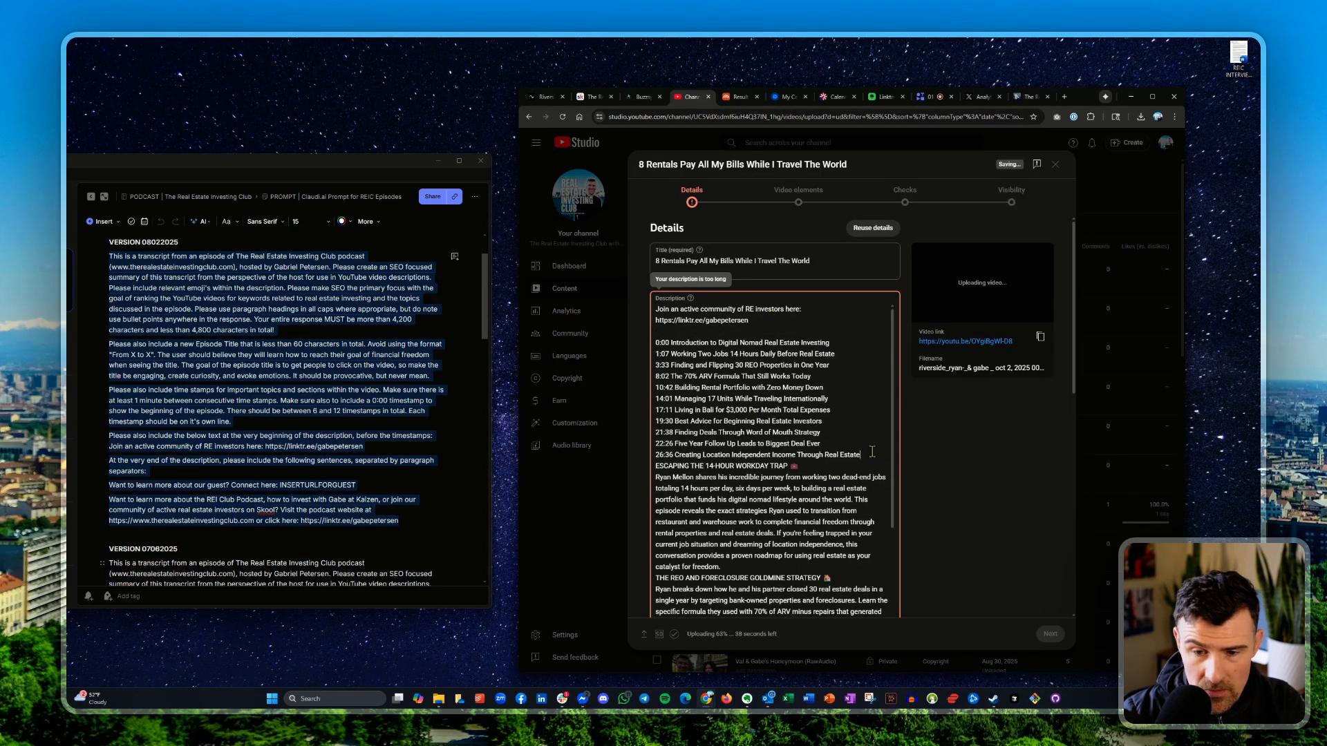
{"action": "key", "text": "Return"}
{"action": "scroll", "coordinate": [766, 425], "scroll_direction": "down", "scroll_amount": 3}
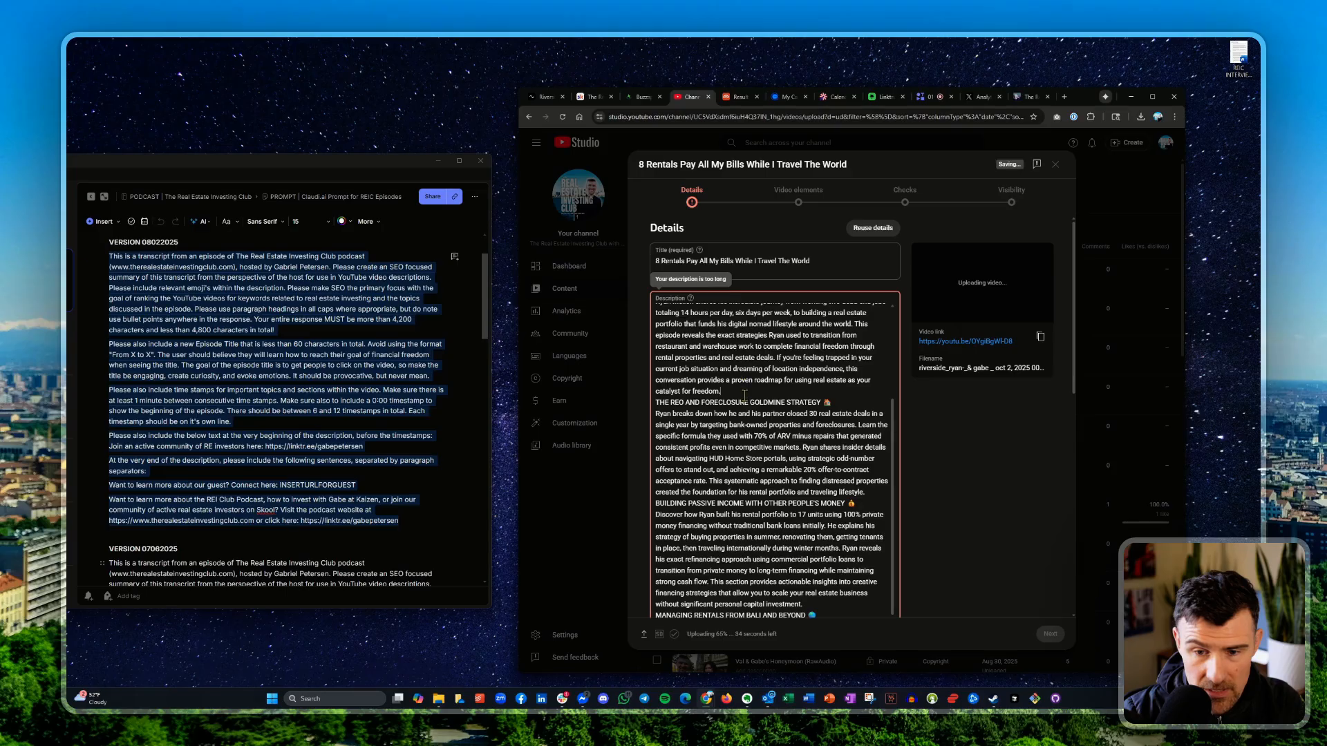
{"action": "key", "text": "Return"}
{"action": "key", "text": "Return"}
{"action": "scroll", "coordinate": [785, 464], "scroll_direction": "down", "scroll_amount": 3}
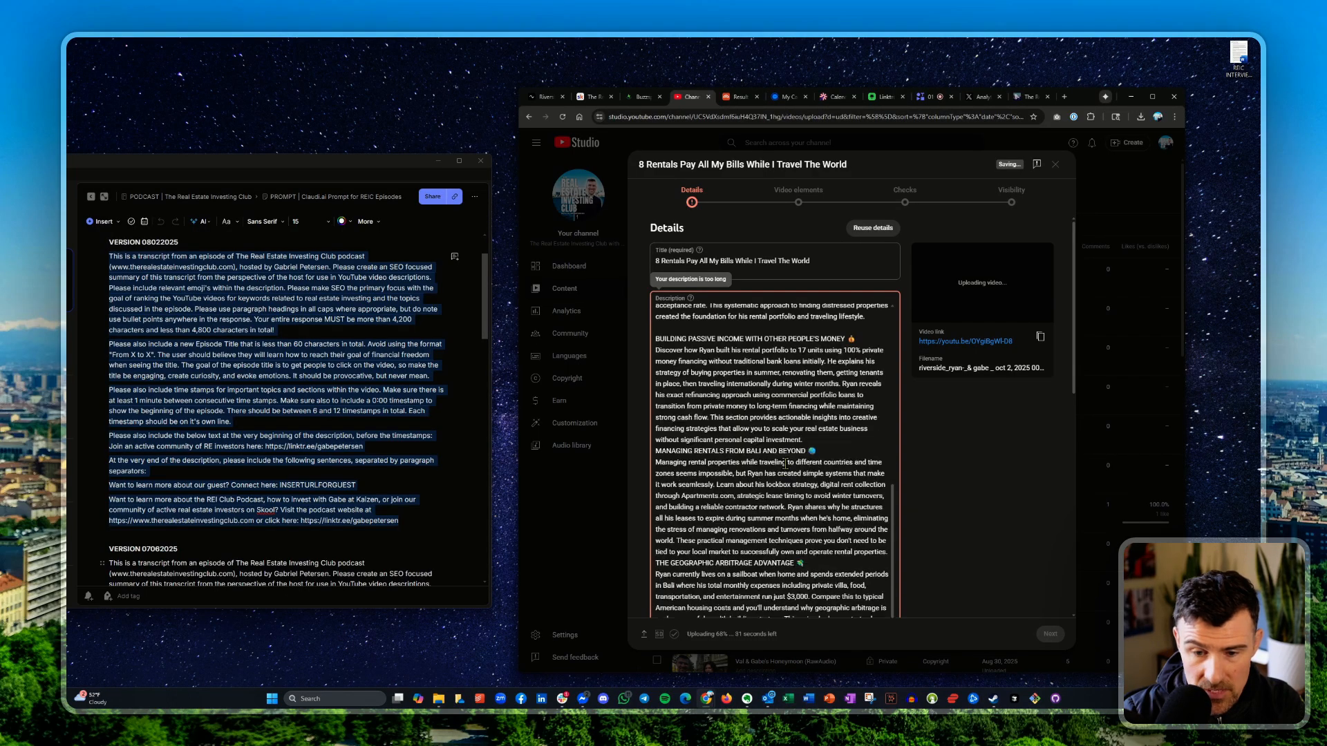
{"action": "left_click", "coordinate": [820, 447]}
{"action": "key", "text": "Return"}
{"action": "scroll", "coordinate": [833, 456], "scroll_direction": "down", "scroll_amount": 2}
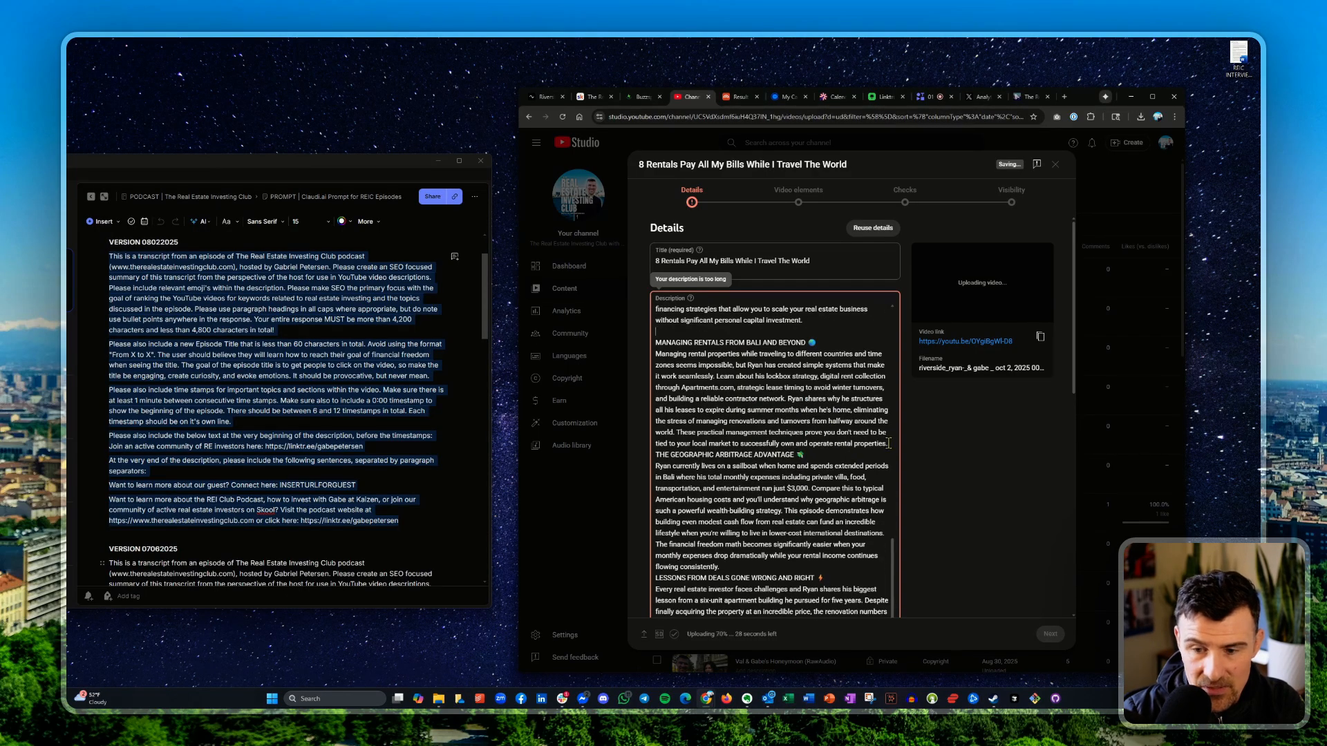
- Insert blank lines before the GEOGRAPHIC ARBITRAGE ADVANTAGE and LESSONS FROM DEALS headings and before both closing "Want to learn more" paragraphs
{"action": "scroll", "coordinate": [889, 443], "scroll_direction": "up", "scroll_amount": 5}
{"action": "scroll", "coordinate": [857, 443], "scroll_direction": "down", "scroll_amount": 5}
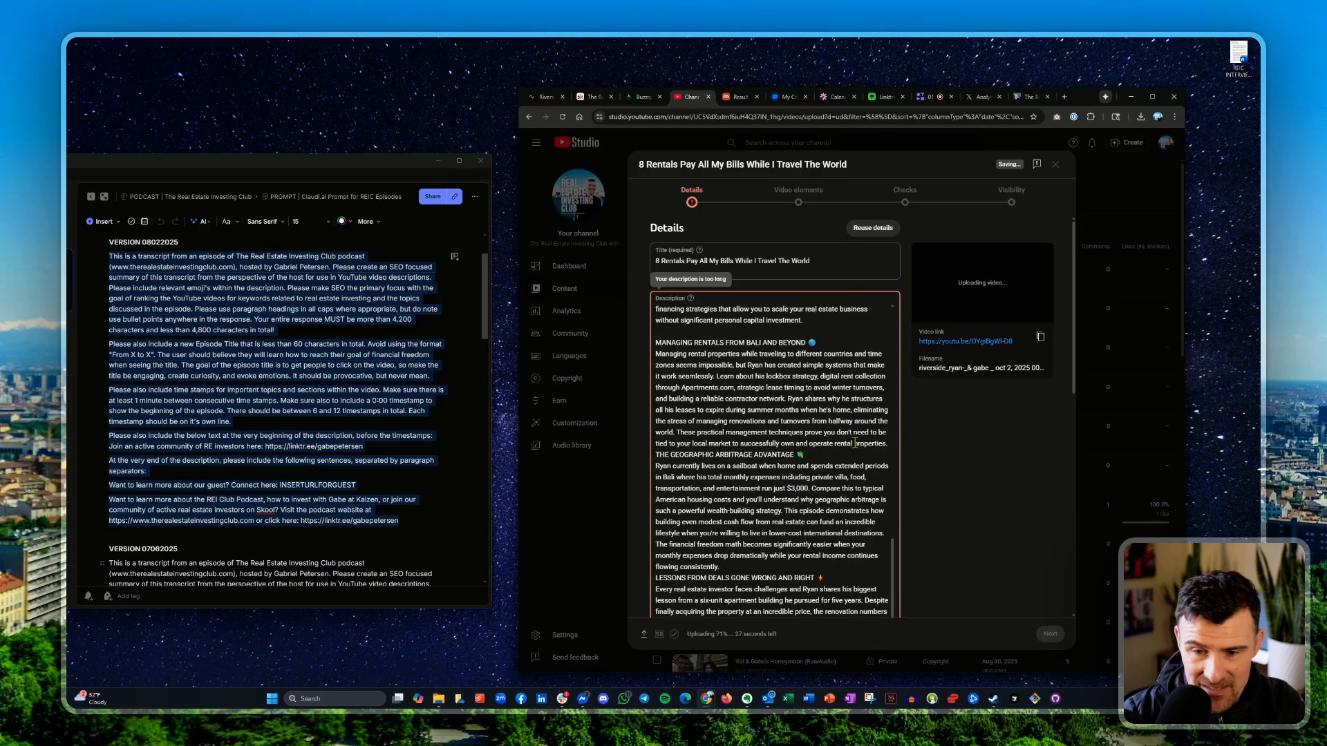
{"action": "left_click", "coordinate": [889, 448]}
{"action": "key", "text": "Return"}
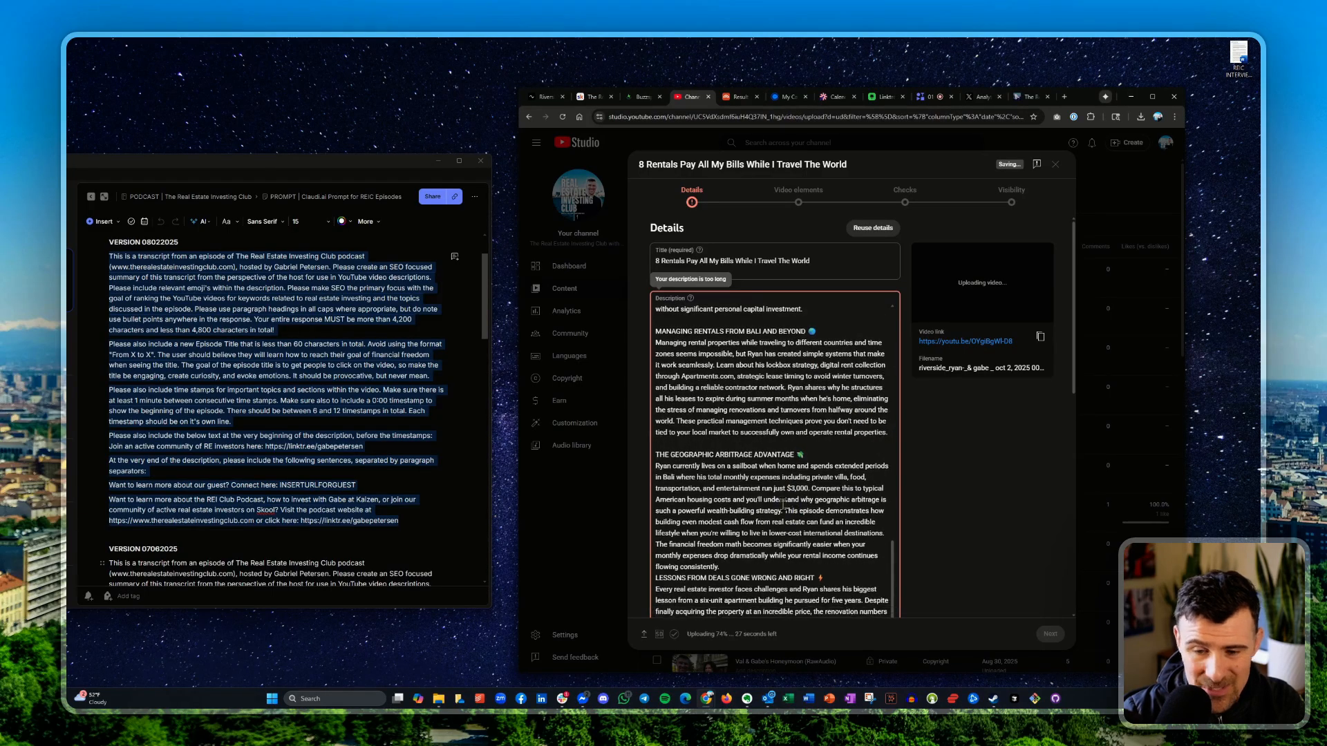
{"action": "left_click", "coordinate": [750, 567]}
{"action": "key", "text": "Return"}
{"action": "scroll", "coordinate": [751, 398], "scroll_direction": "down", "scroll_amount": 3}
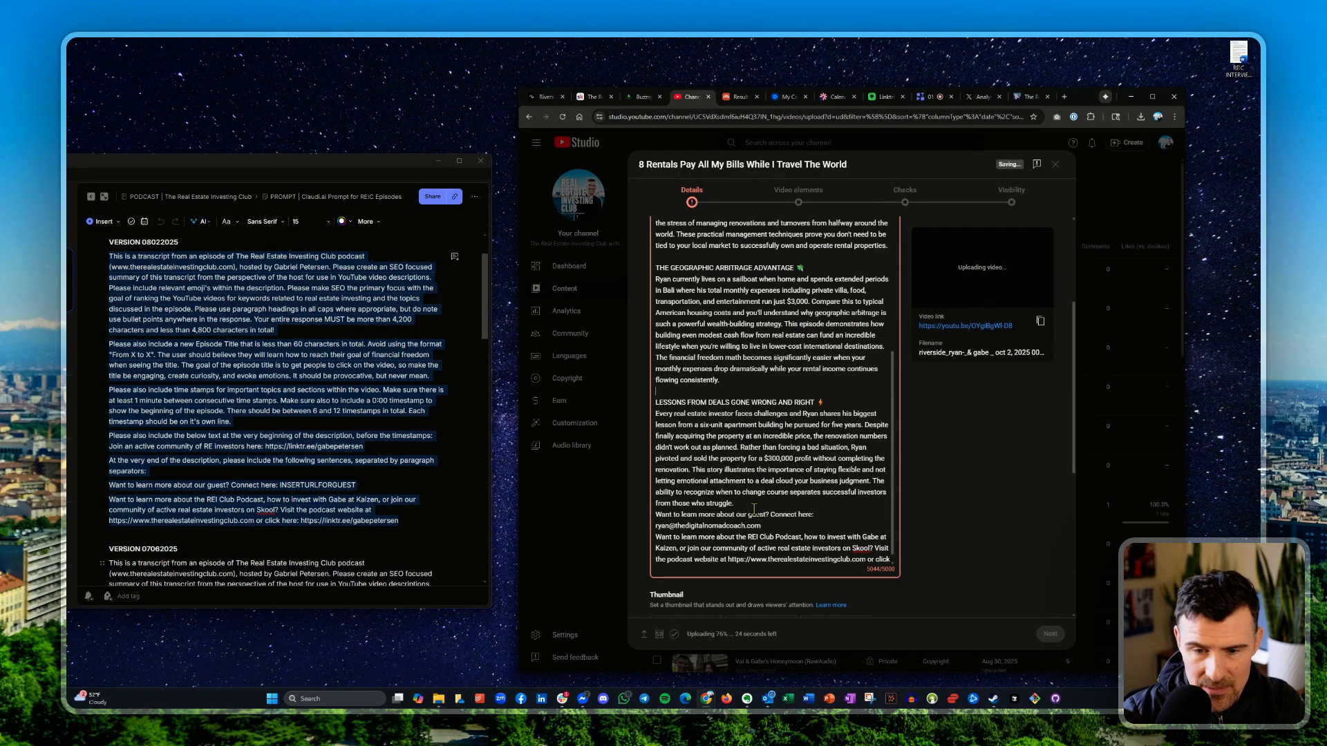
{"action": "key", "text": "Return"}
{"action": "scroll", "coordinate": [857, 442], "scroll_direction": "down", "scroll_amount": 4}
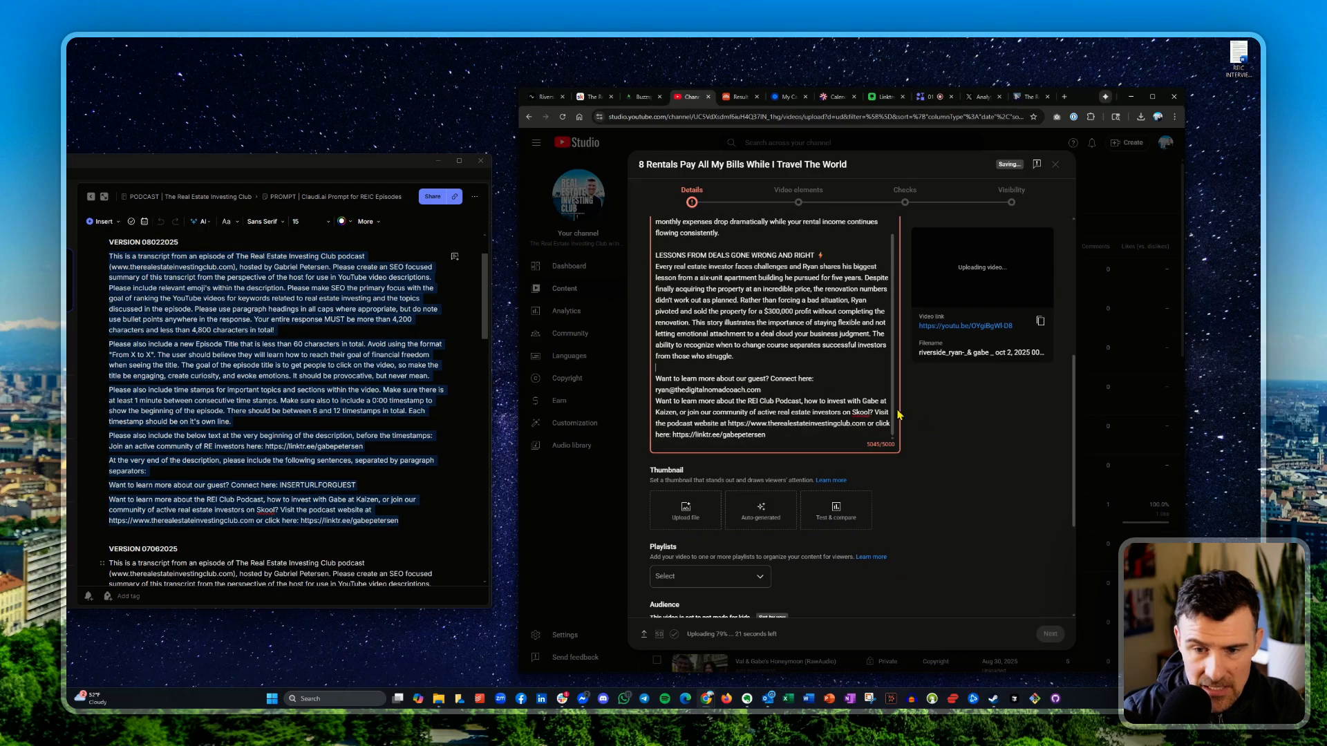
{"action": "key", "text": "Return"}
- Shorten the description by deleting the end of the LESSONS FROM DEALS paragraph, starting at "This story illustrates the importance of staying flexible"
{"action": "scroll", "coordinate": [843, 484], "scroll_direction": "down", "scroll_amount": 2}
{"action": "scroll", "coordinate": [864, 539], "scroll_direction": "up", "scroll_amount": 5}
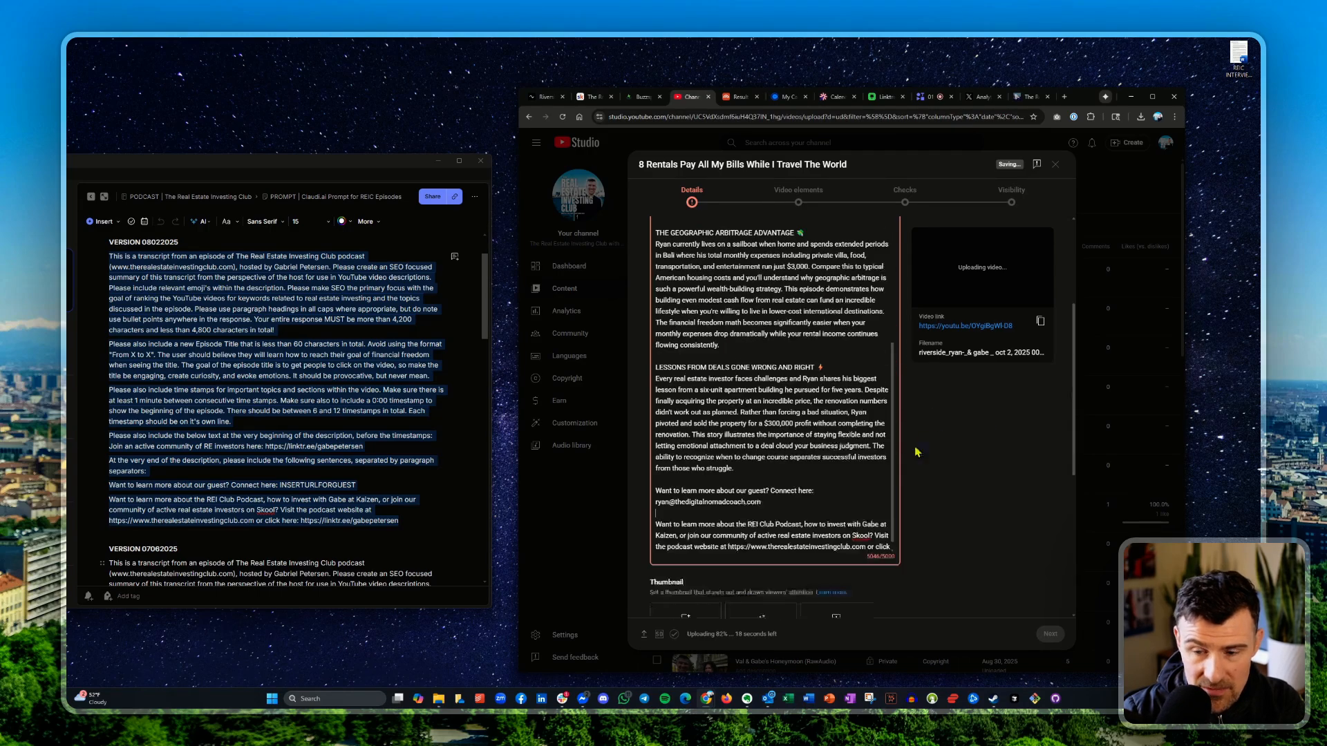
{"action": "scroll", "coordinate": [799, 499], "scroll_direction": "down", "scroll_amount": 1}
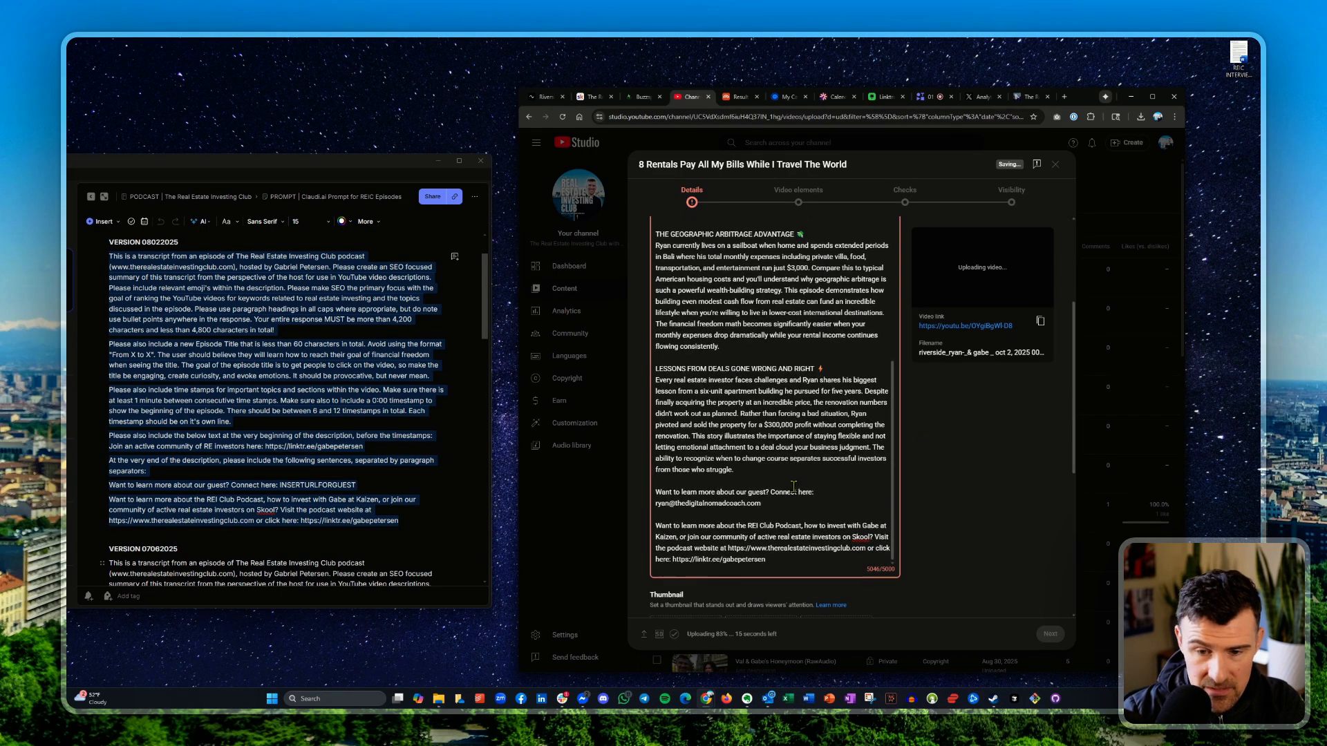
{"action": "left_click_drag", "start_coordinate": [718, 464], "coordinate": [693, 439]}
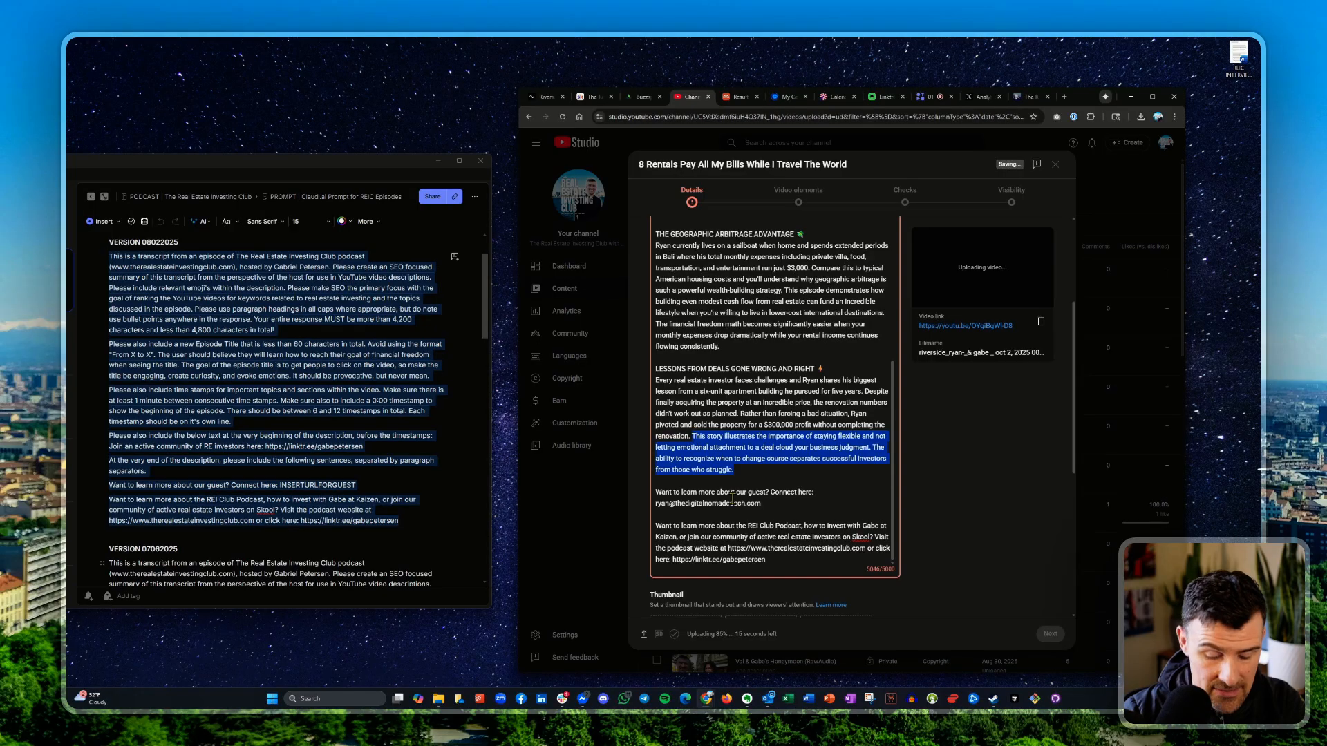
{"action": "key", "text": "BackSpace"}
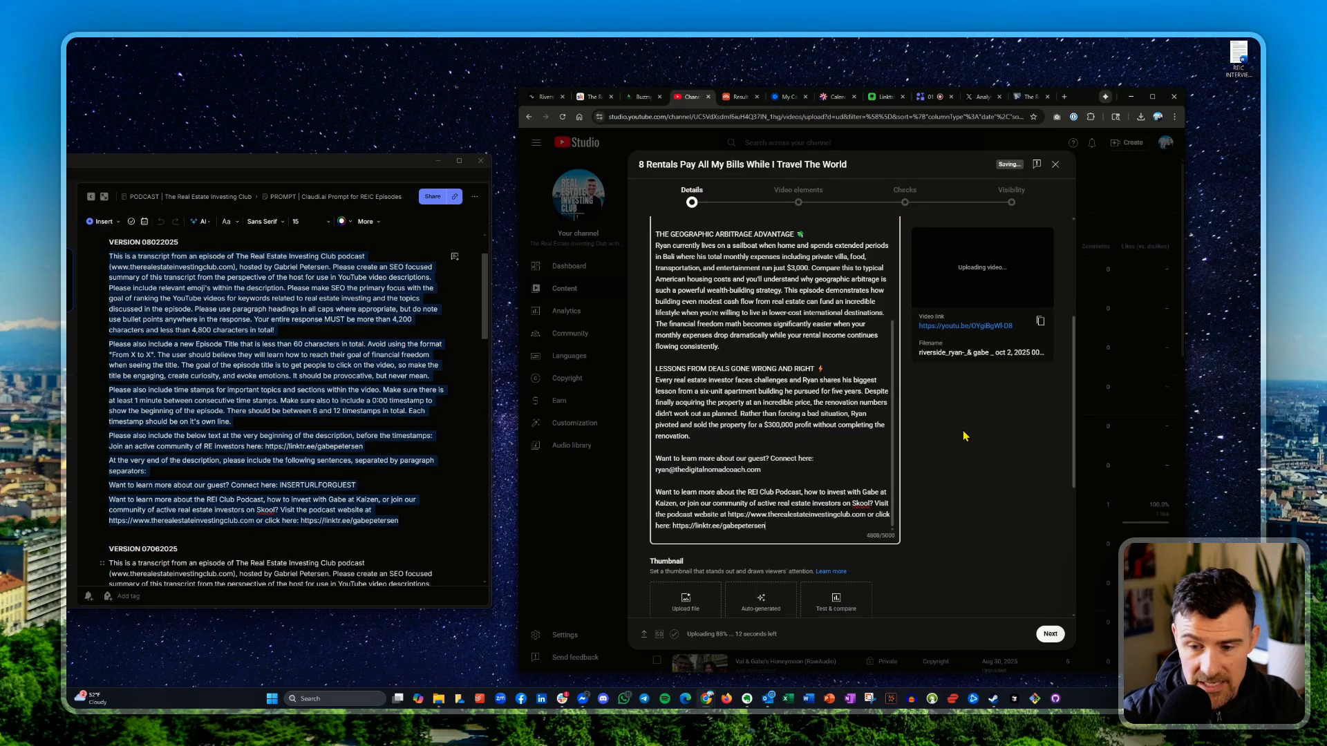
{"action": "scroll", "coordinate": [964, 444], "scroll_direction": "down", "scroll_amount": 2}
{"action": "scroll", "coordinate": [822, 352], "scroll_direction": "up", "scroll_amount": 8}
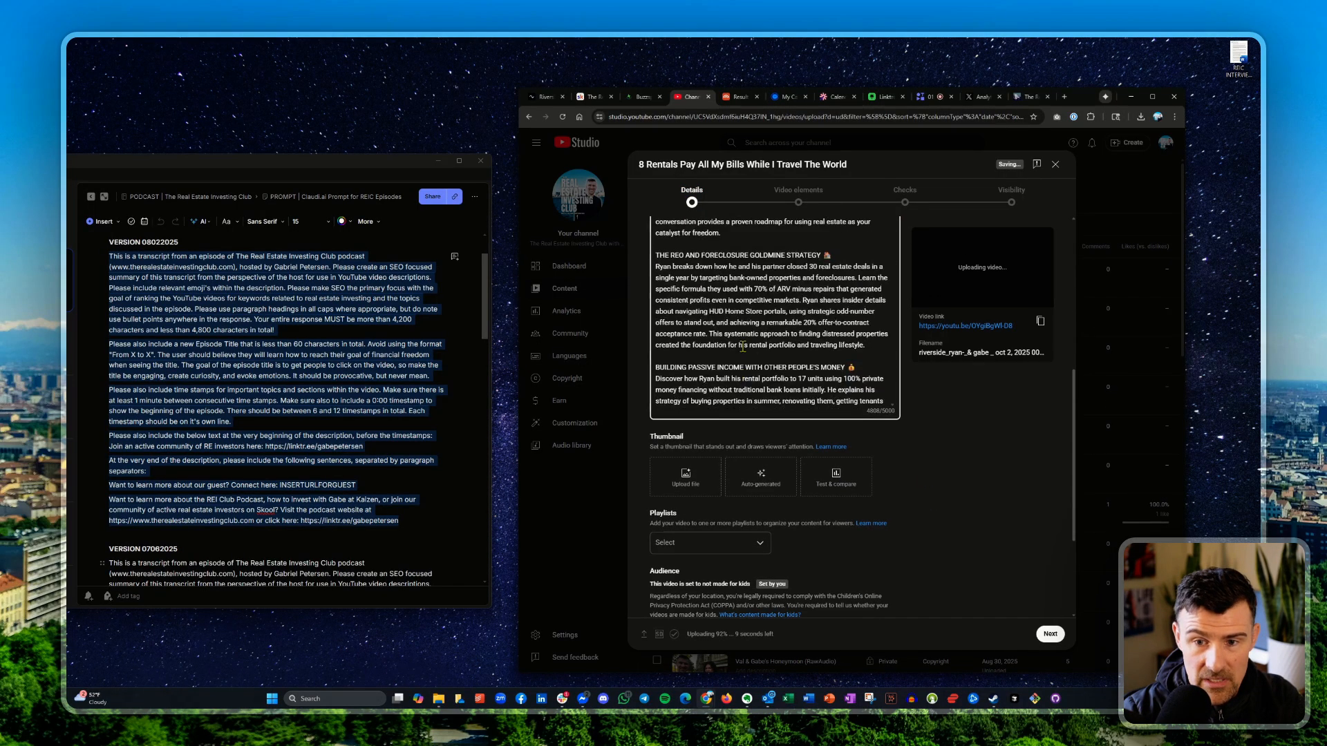
{"action": "scroll", "coordinate": [822, 352], "scroll_direction": "down", "scroll_amount": 2}
{"action": "scroll", "coordinate": [914, 474], "scroll_direction": "down", "scroll_amount": 2}
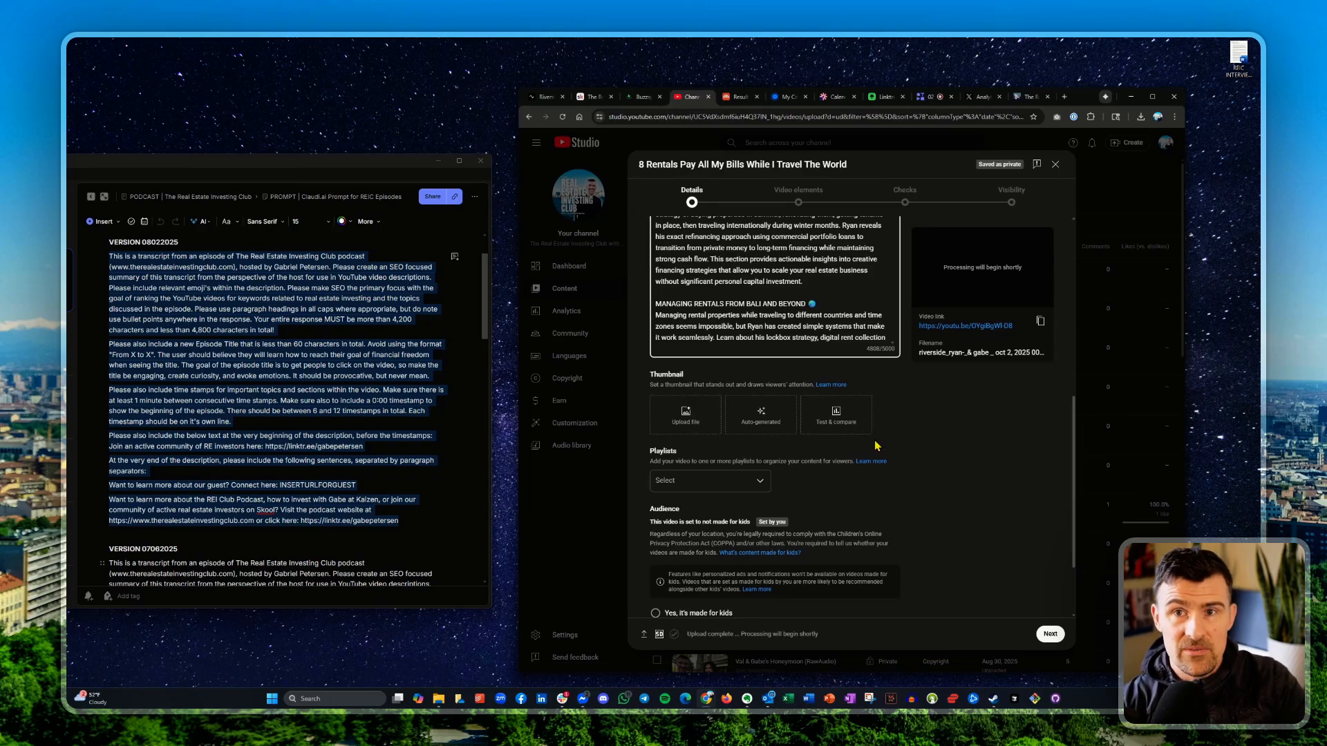
- Switch to the Riverside project and download the first laptop-mockup snapshot from the Made for You content
{"action": "left_click", "coordinate": [543, 96]}
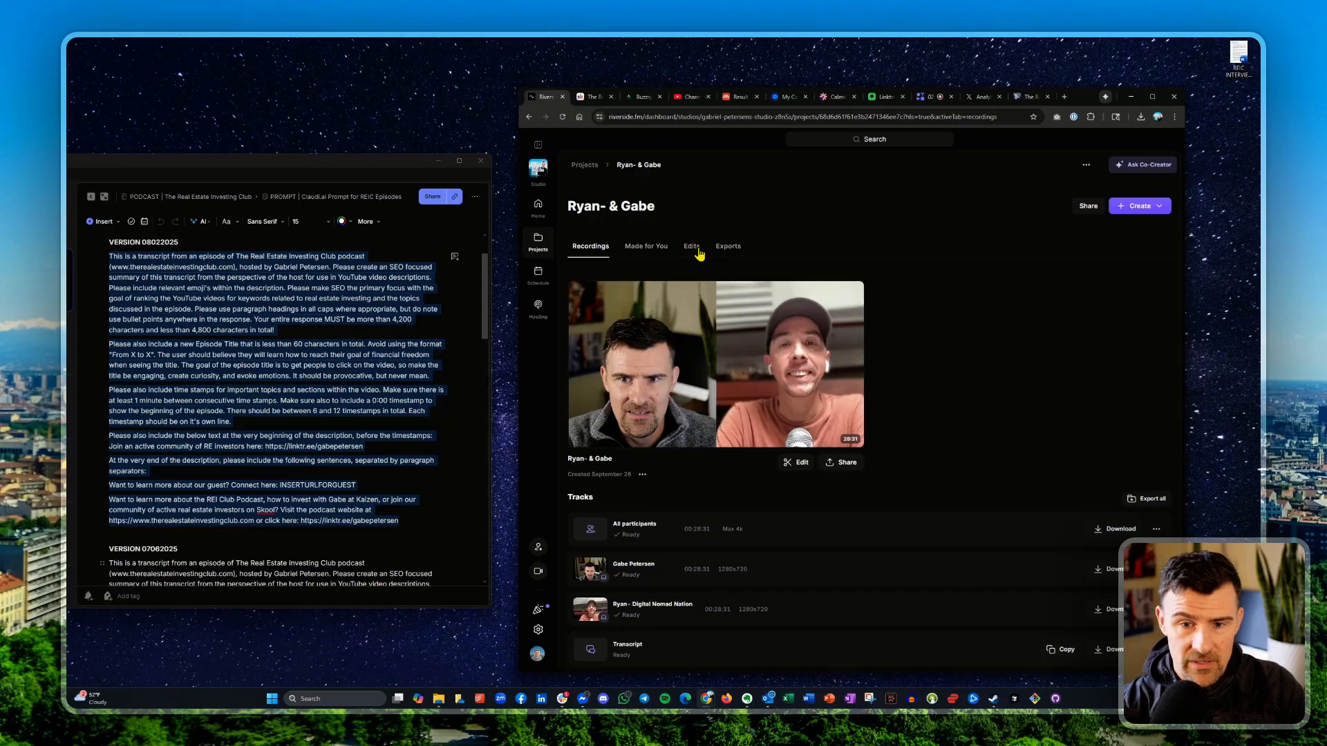
{"action": "left_click", "coordinate": [652, 248]}
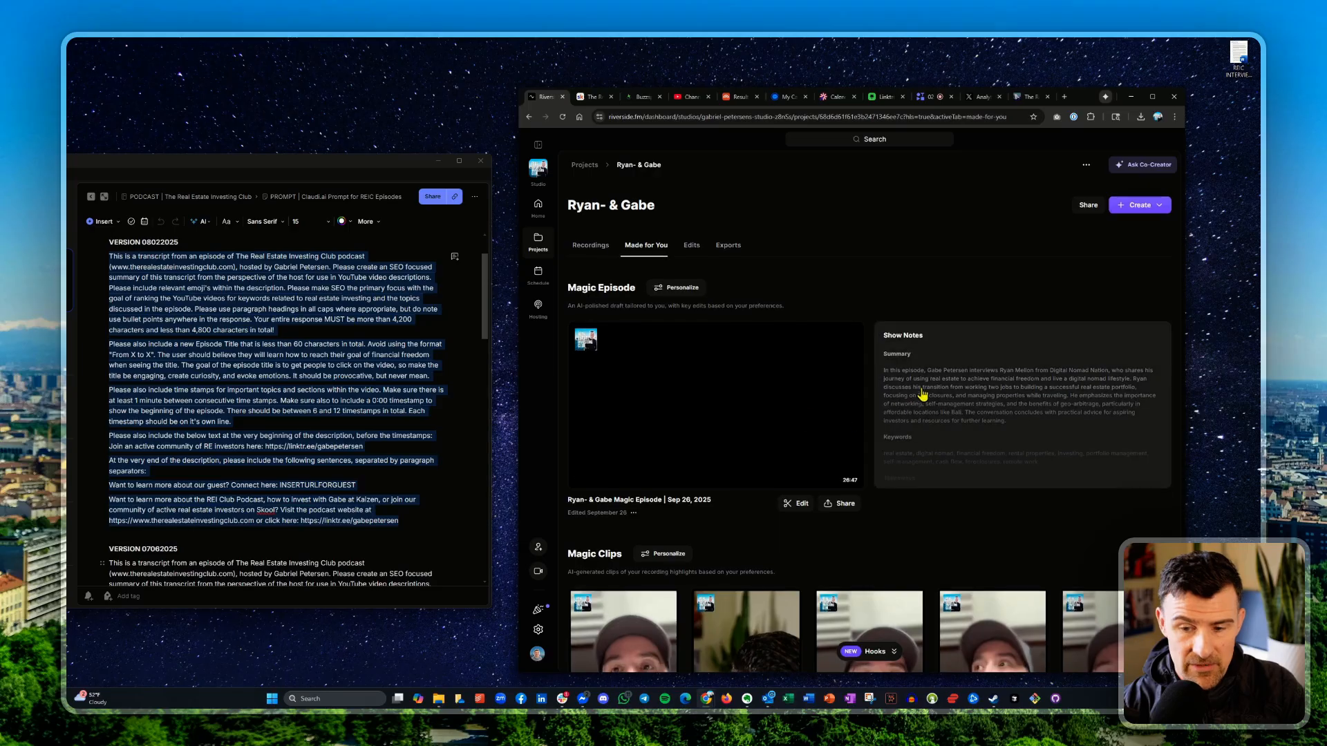
{"action": "scroll", "coordinate": [880, 574], "scroll_direction": "down", "scroll_amount": 6}
{"action": "scroll", "coordinate": [882, 559], "scroll_direction": "down", "scroll_amount": 10}
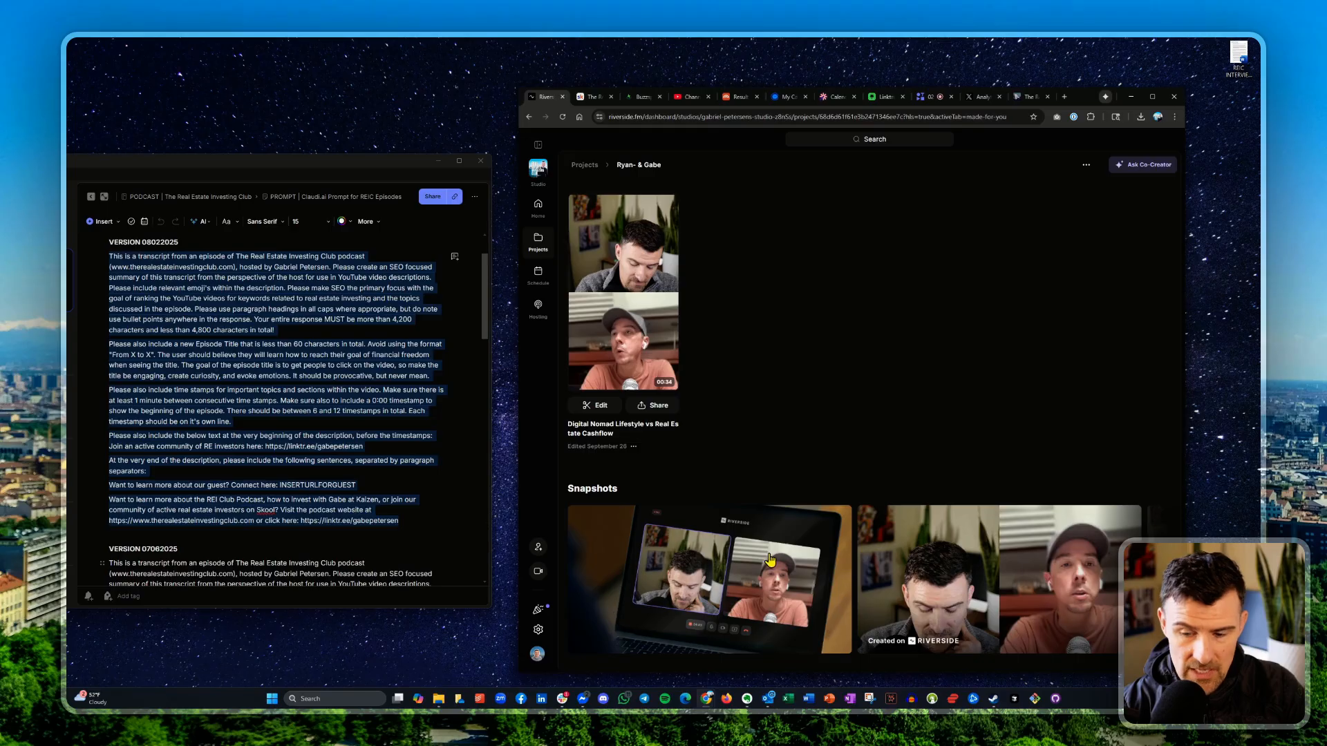
{"action": "left_click", "coordinate": [799, 578]}
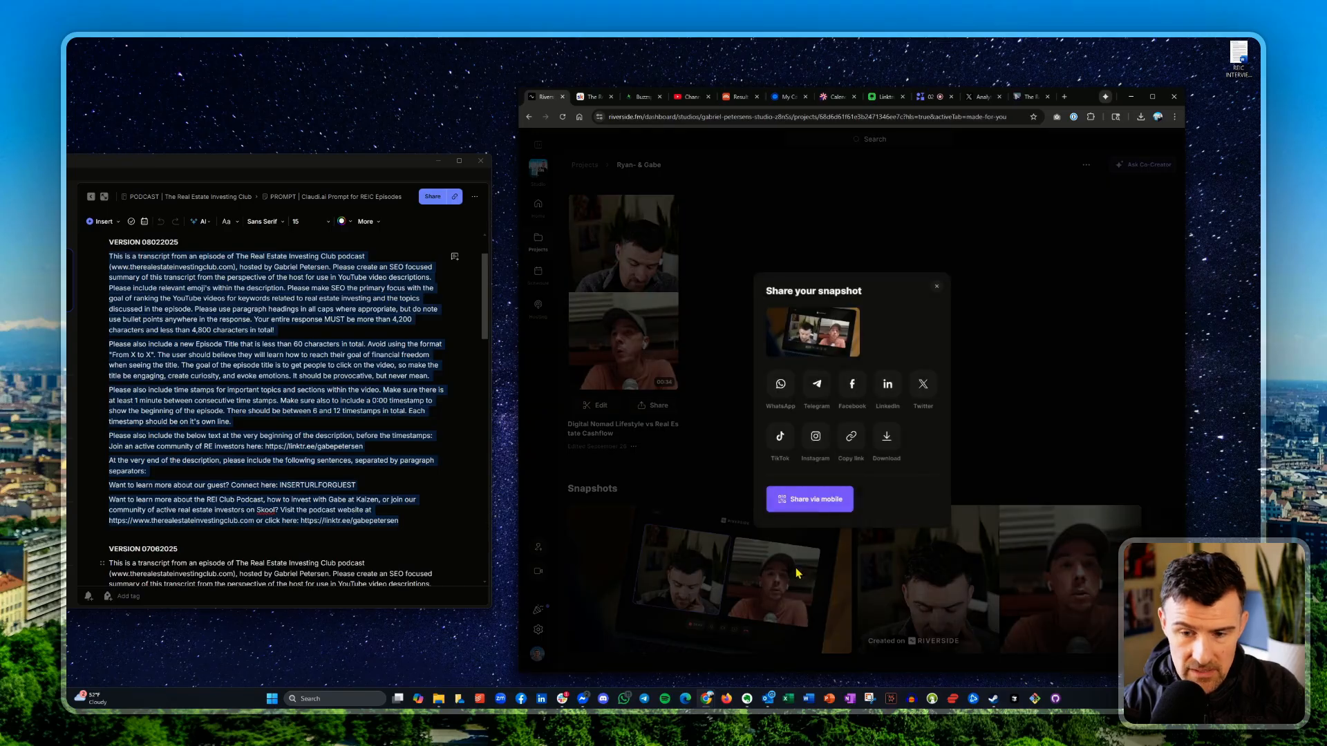
{"action": "left_click", "coordinate": [887, 438]}
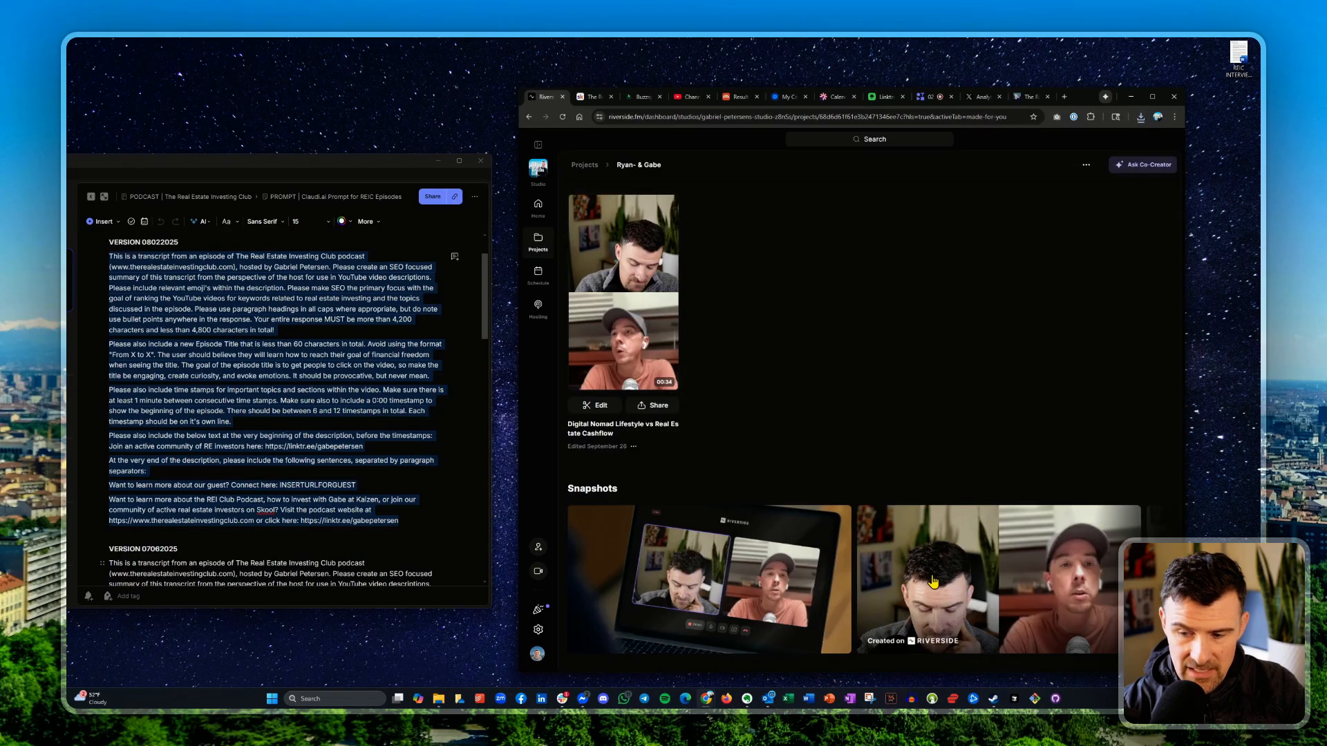
- Download a second laptop-mockup snapshot in which the host is smiling, and close its sharing dialog
{"action": "scroll", "coordinate": [956, 611], "scroll_direction": "right", "scroll_amount": 6}
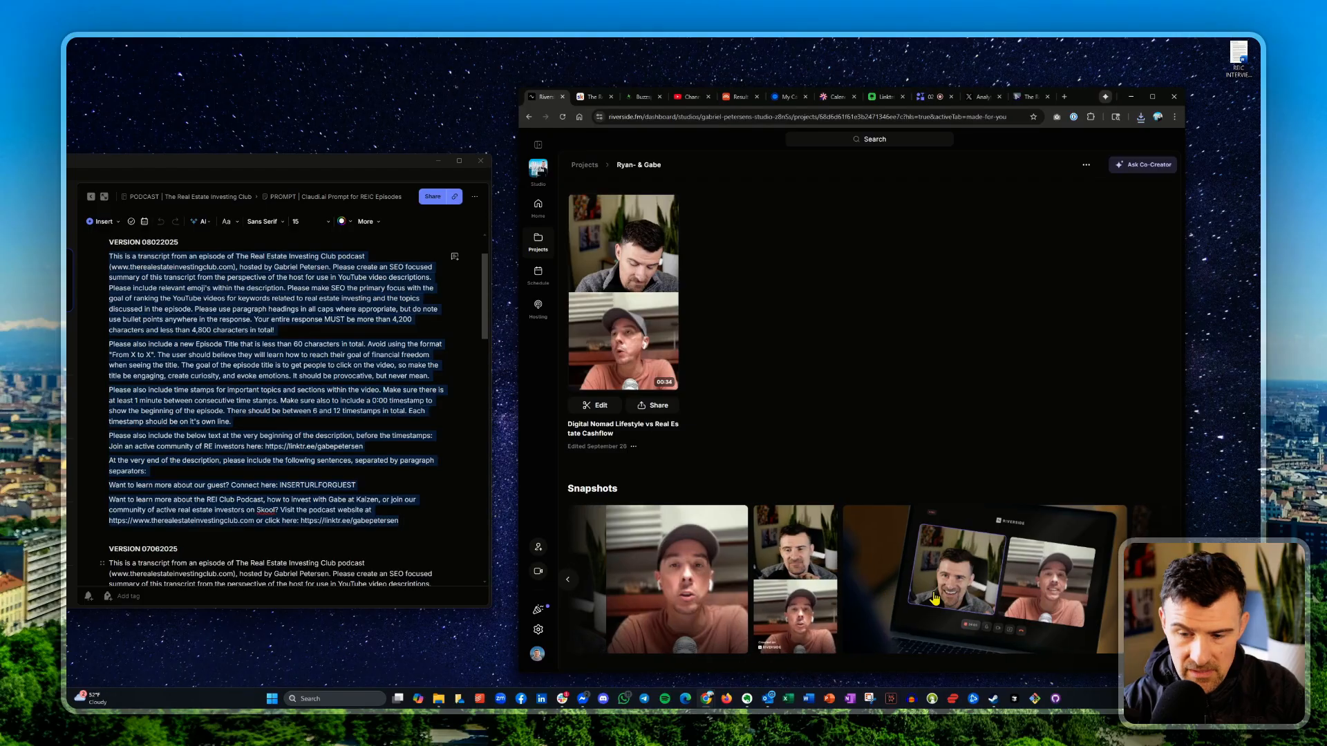
{"action": "scroll", "coordinate": [930, 598], "scroll_direction": "right", "scroll_amount": 5}
{"action": "left_click", "coordinate": [752, 577]}
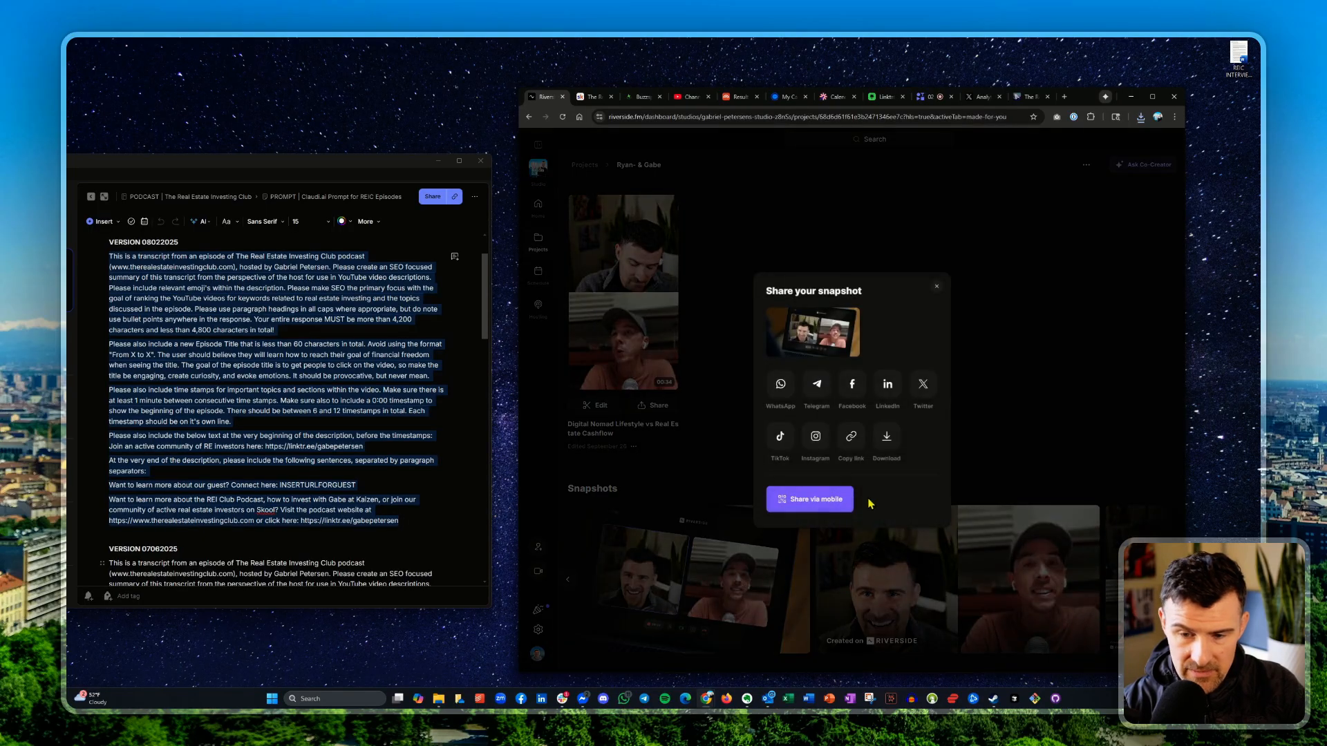
{"action": "left_click", "coordinate": [893, 441]}
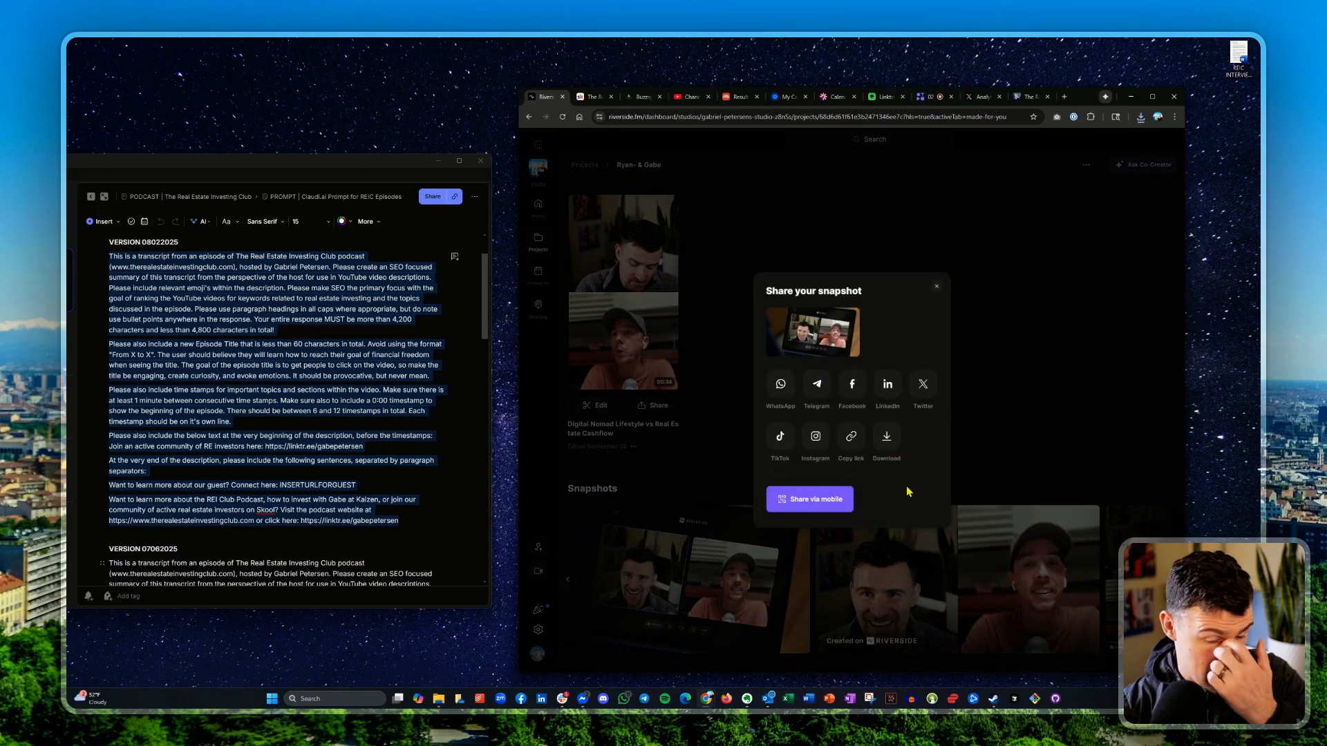
{"action": "left_click", "coordinate": [1080, 474]}
- Download the side-by-side snapshot with the smiling host from the Snapshots row, and close its sharing dialog
{"action": "scroll", "coordinate": [1028, 546], "scroll_direction": "right", "scroll_amount": 6}
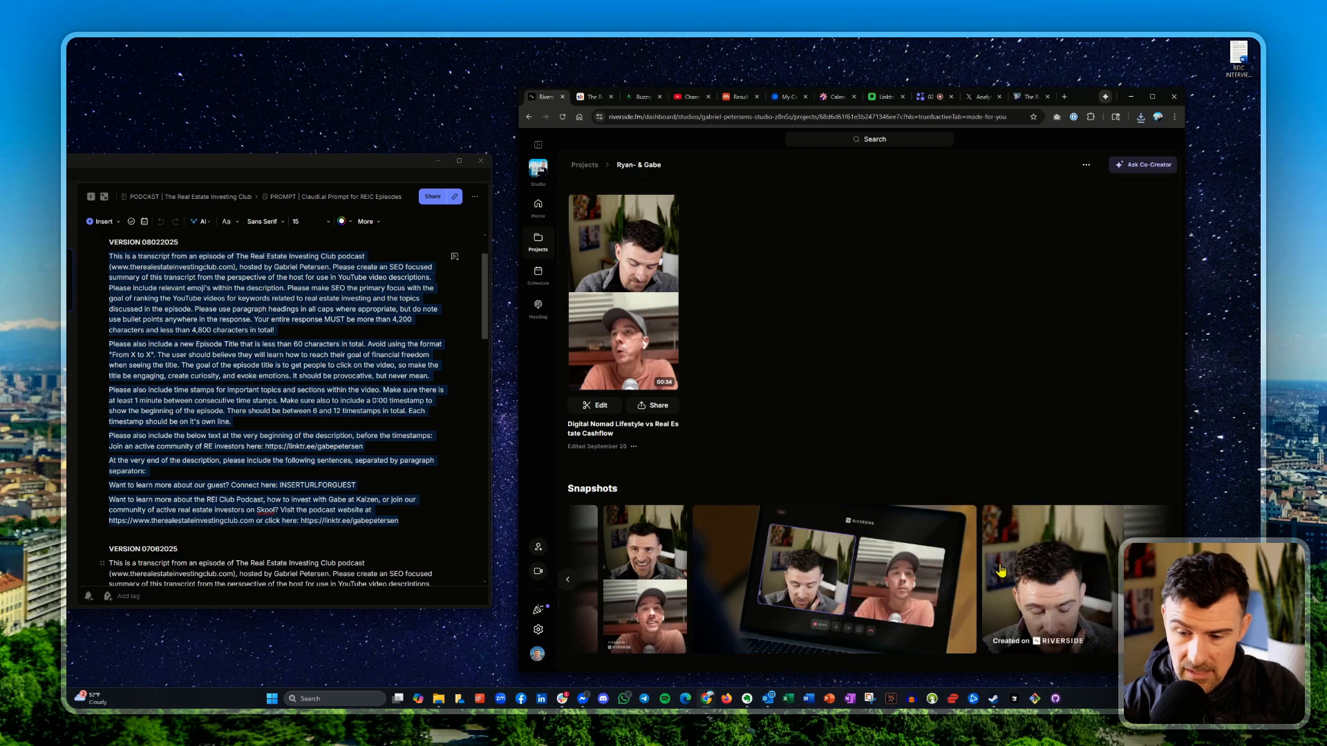
{"action": "scroll", "coordinate": [1002, 570], "scroll_direction": "right", "scroll_amount": 3}
{"action": "scroll", "coordinate": [1003, 570], "scroll_direction": "right", "scroll_amount": 15}
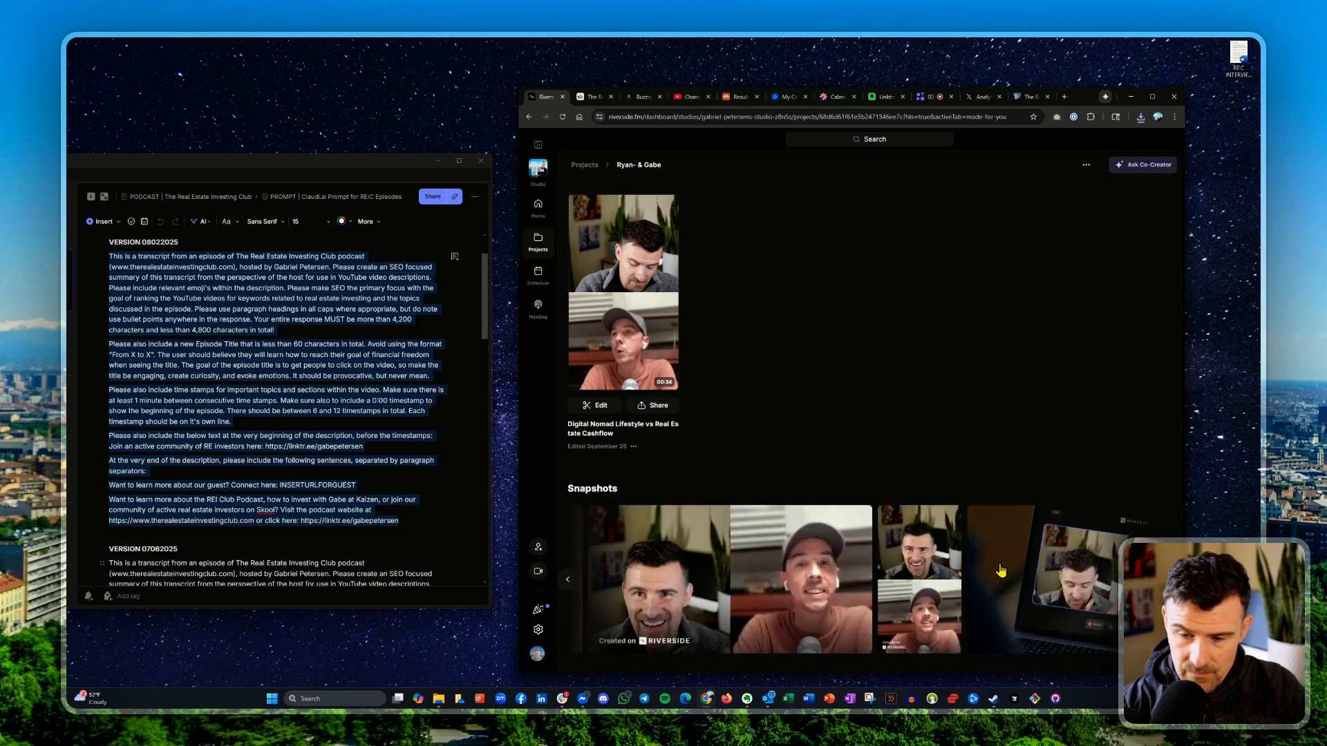
{"action": "scroll", "coordinate": [943, 560], "scroll_direction": "right", "scroll_amount": 12}
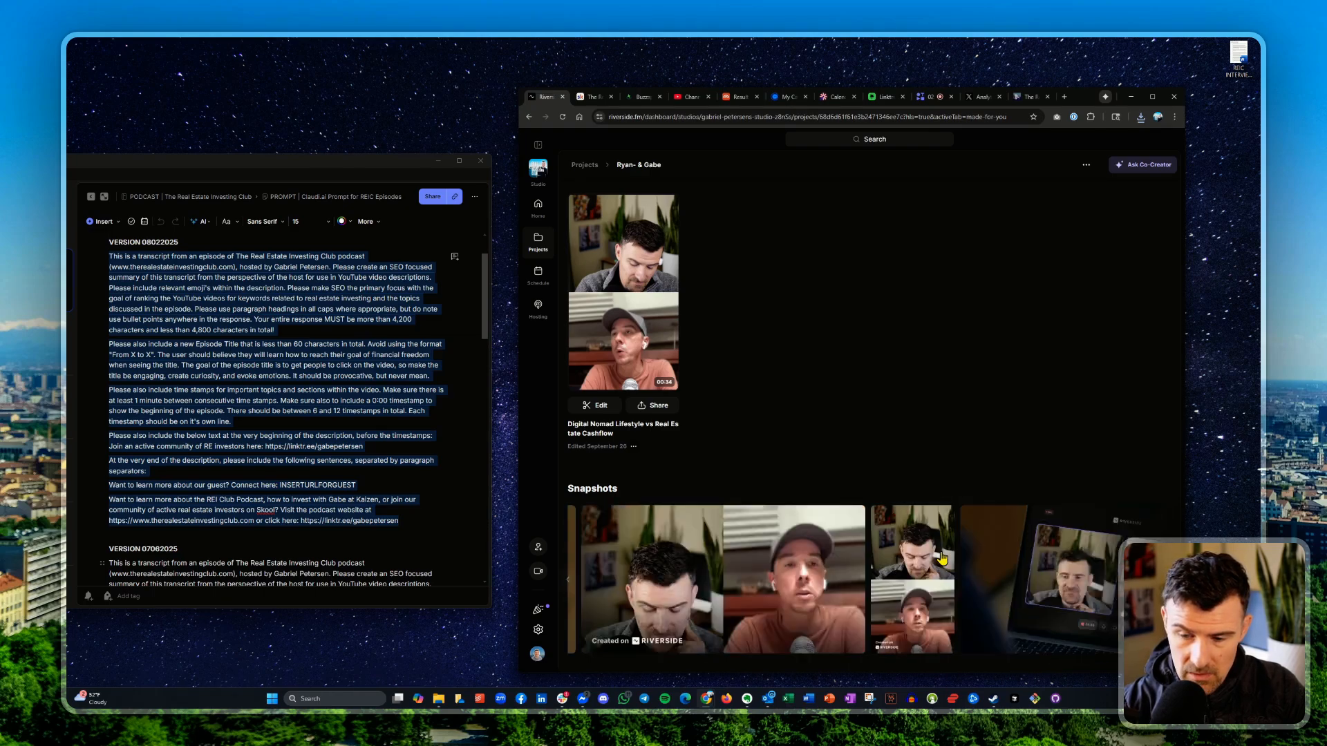
{"action": "left_click", "coordinate": [998, 577]}
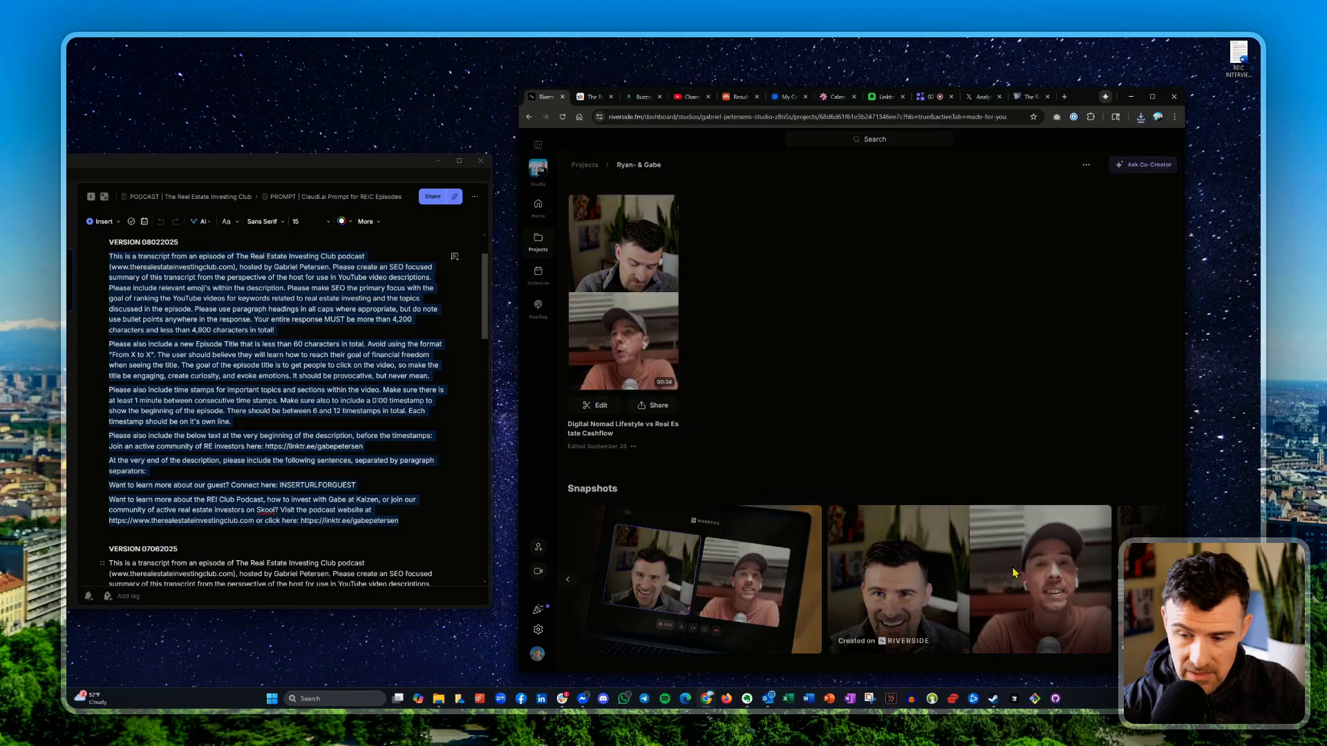
{"action": "left_click", "coordinate": [887, 438]}
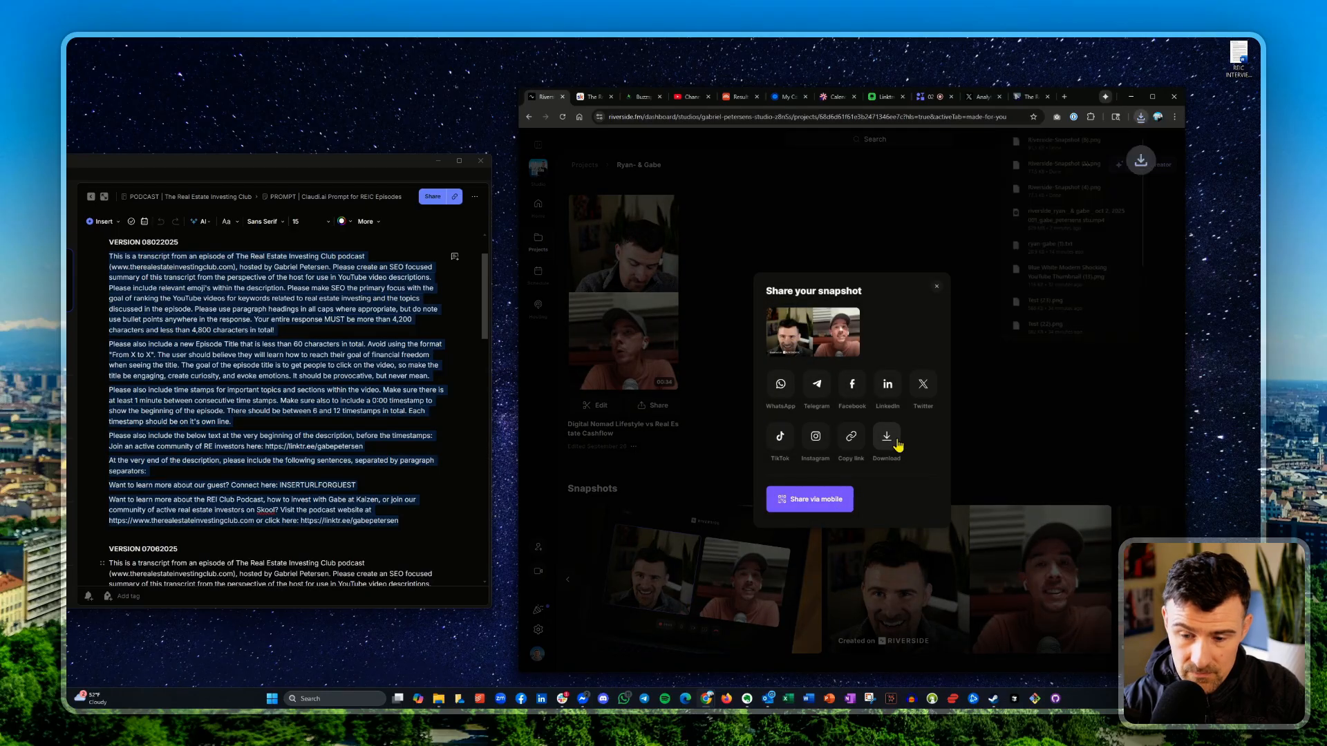
{"action": "left_click", "coordinate": [654, 395]}
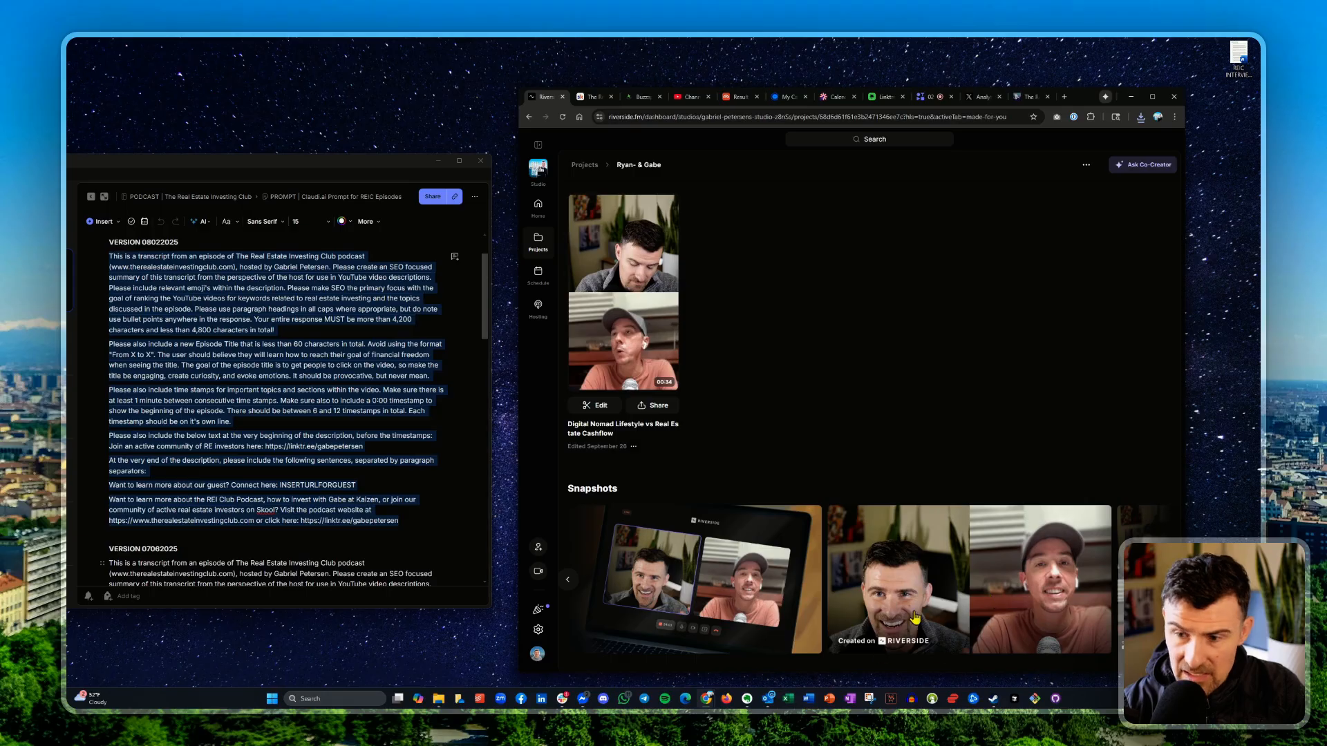
{"action": "left_click", "coordinate": [1085, 164]}
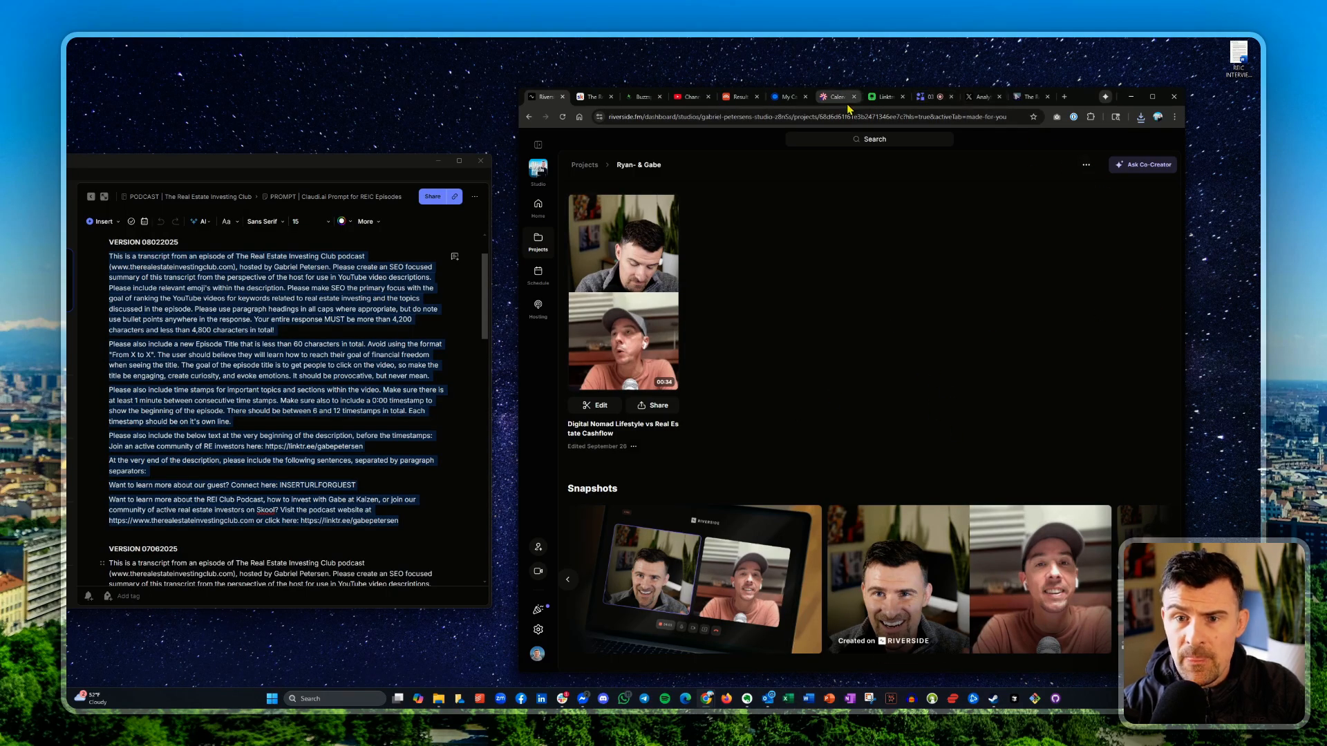
- Return to the YouTube Studio upload and start a thumbnail Test & compare with Riverside-Snapshot (5) as the first image
{"action": "left_click", "coordinate": [694, 99]}
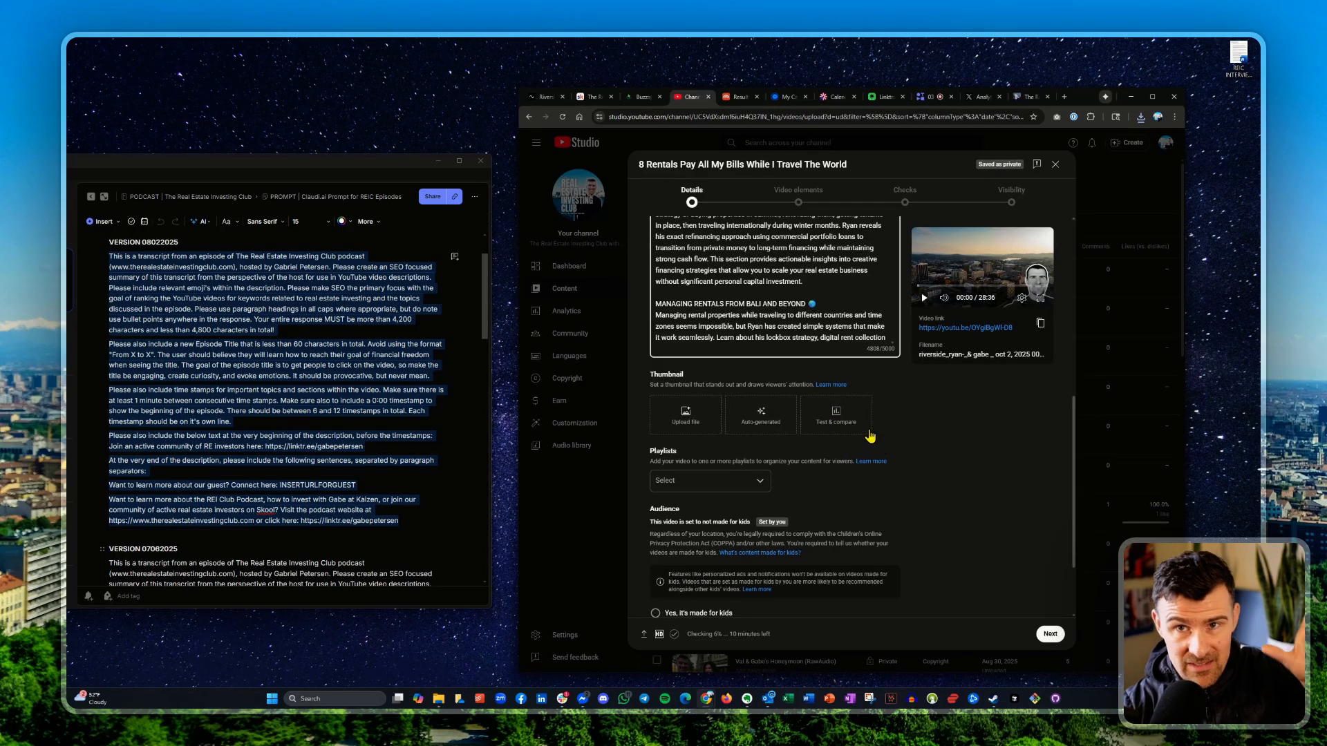
{"action": "left_click", "coordinate": [843, 425]}
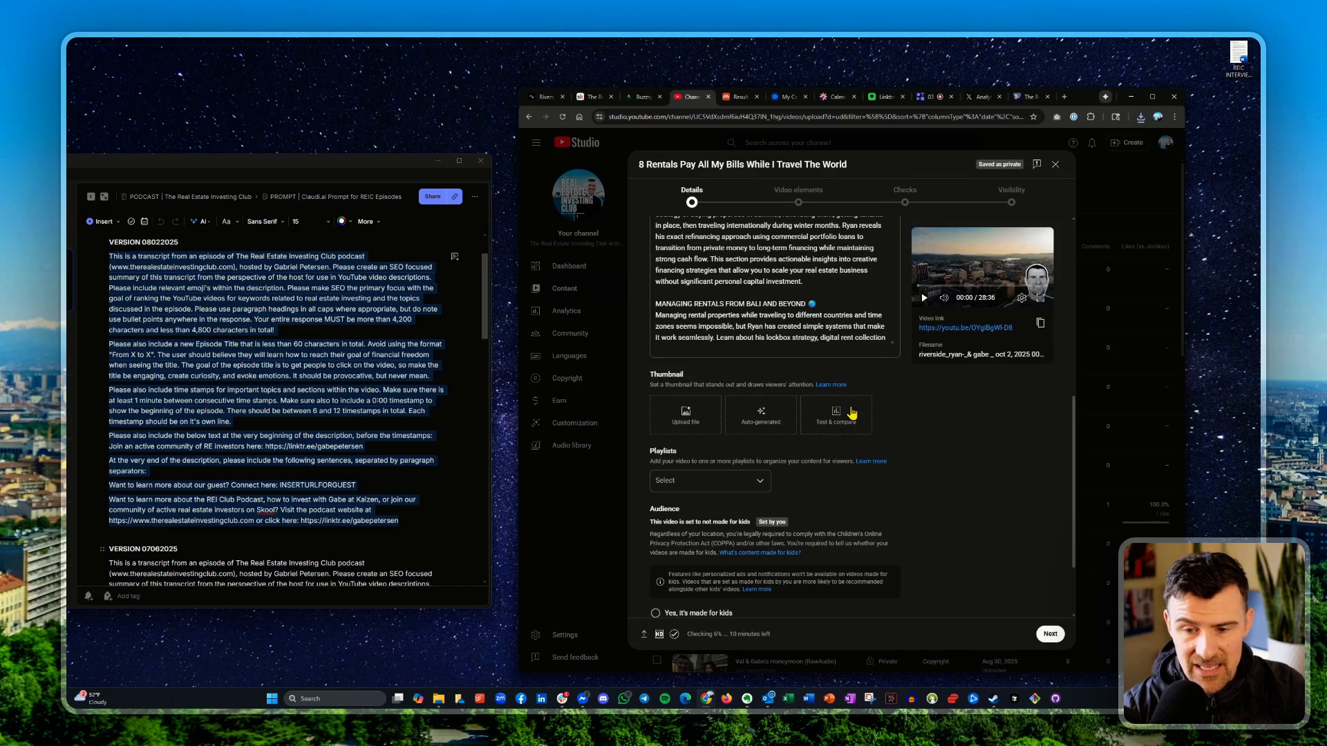
{"action": "left_click", "coordinate": [704, 415]}
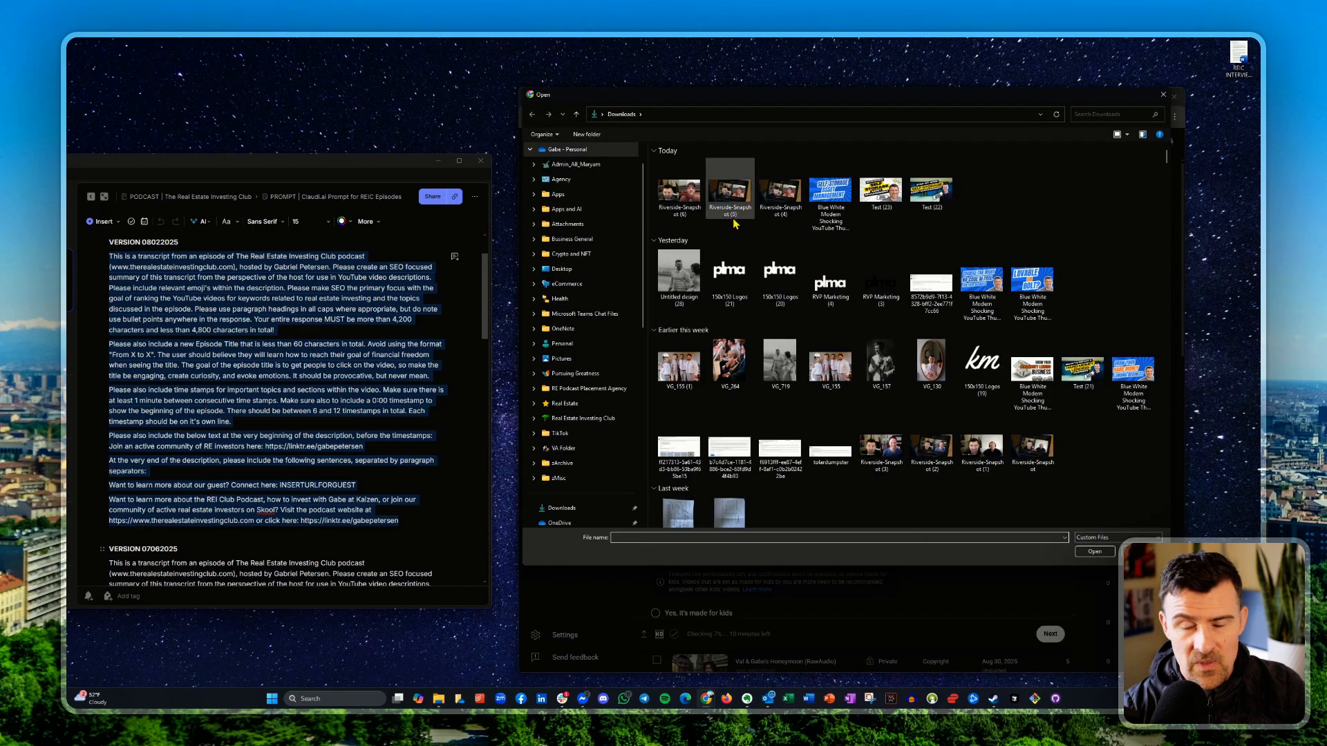
{"action": "left_click", "coordinate": [734, 207]}
{"action": "left_click", "coordinate": [1094, 552]}
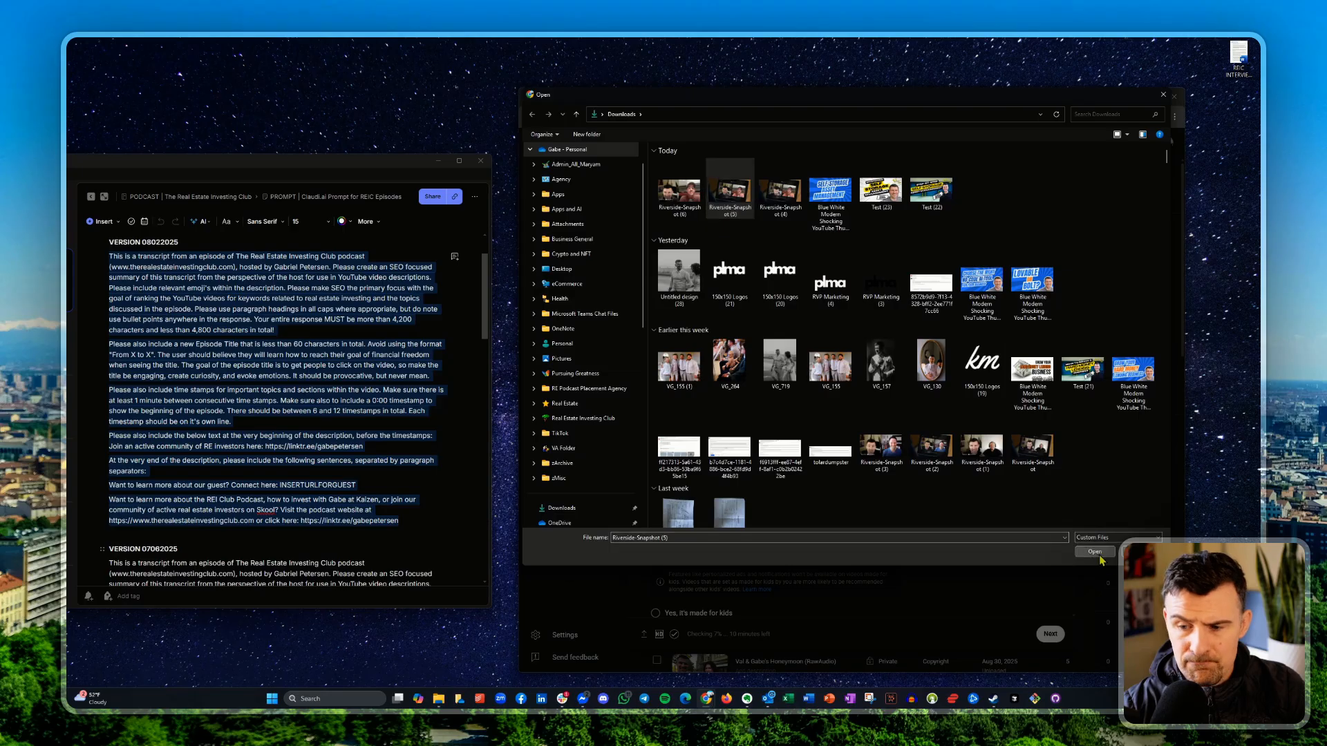
- Add Riverside-Snapshot (6) as the second image of the thumbnail test and finish the test setup
{"action": "left_click", "coordinate": [847, 415]}
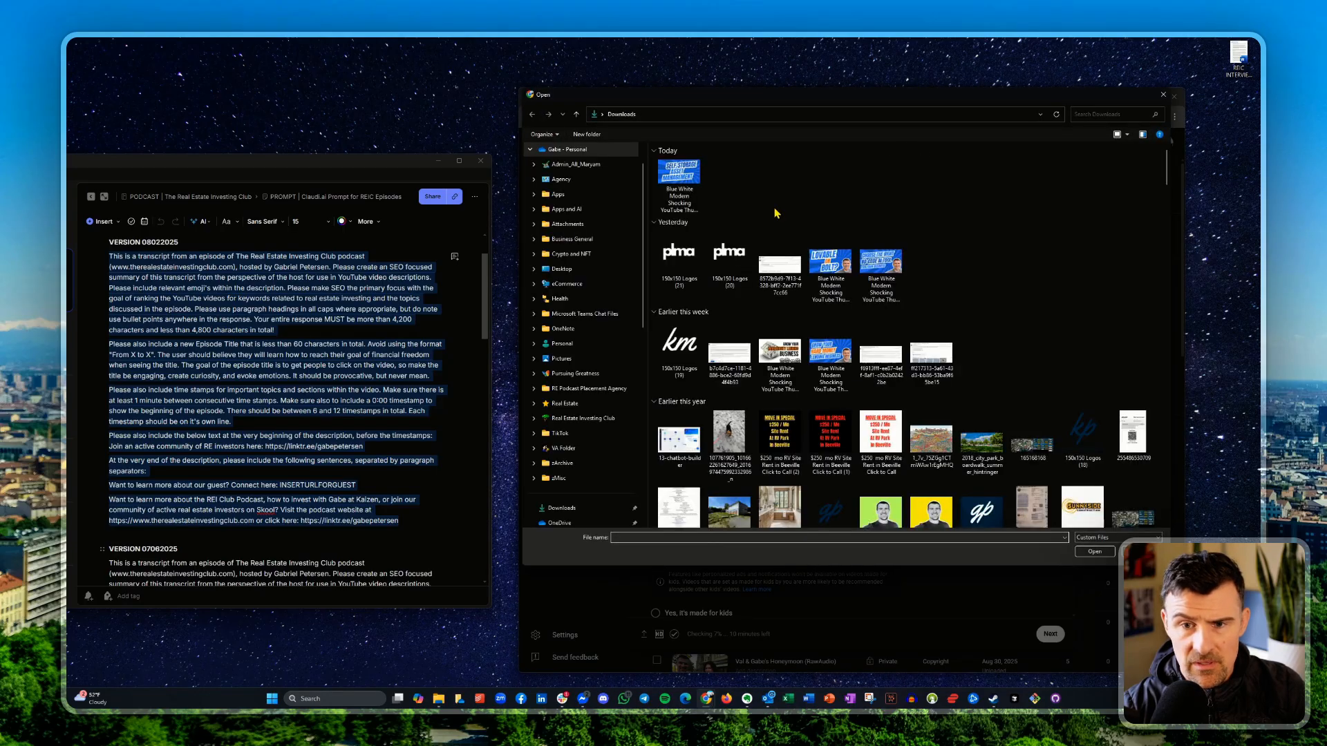
{"action": "left_click", "coordinate": [680, 188]}
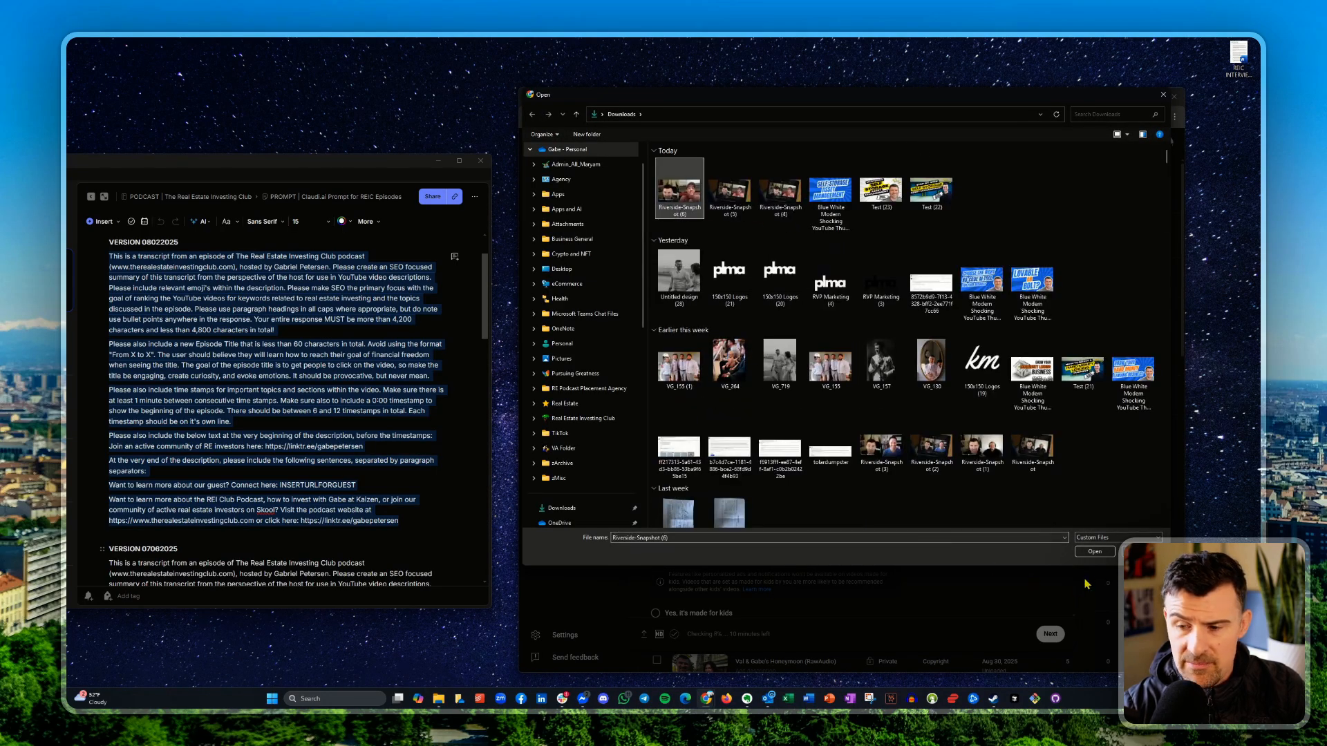
{"action": "left_click", "coordinate": [1095, 551]}
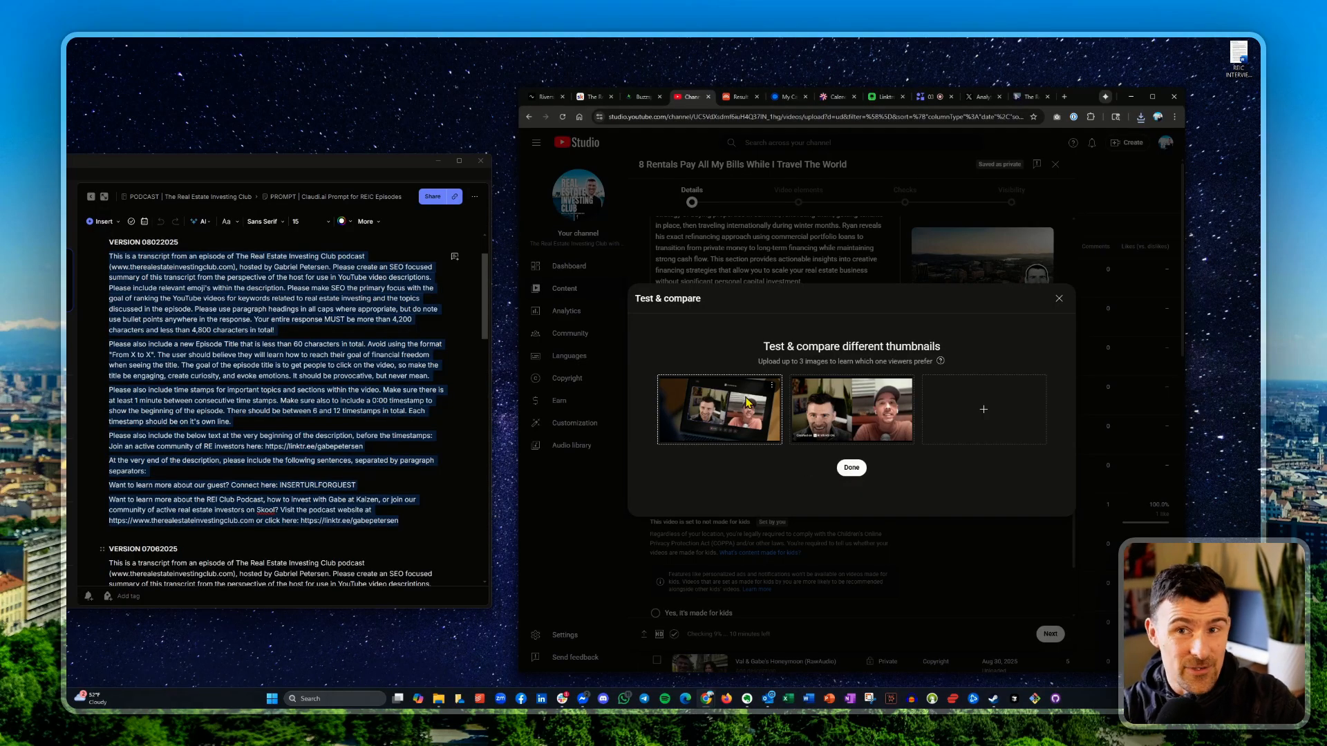
{"action": "left_click", "coordinate": [855, 469]}
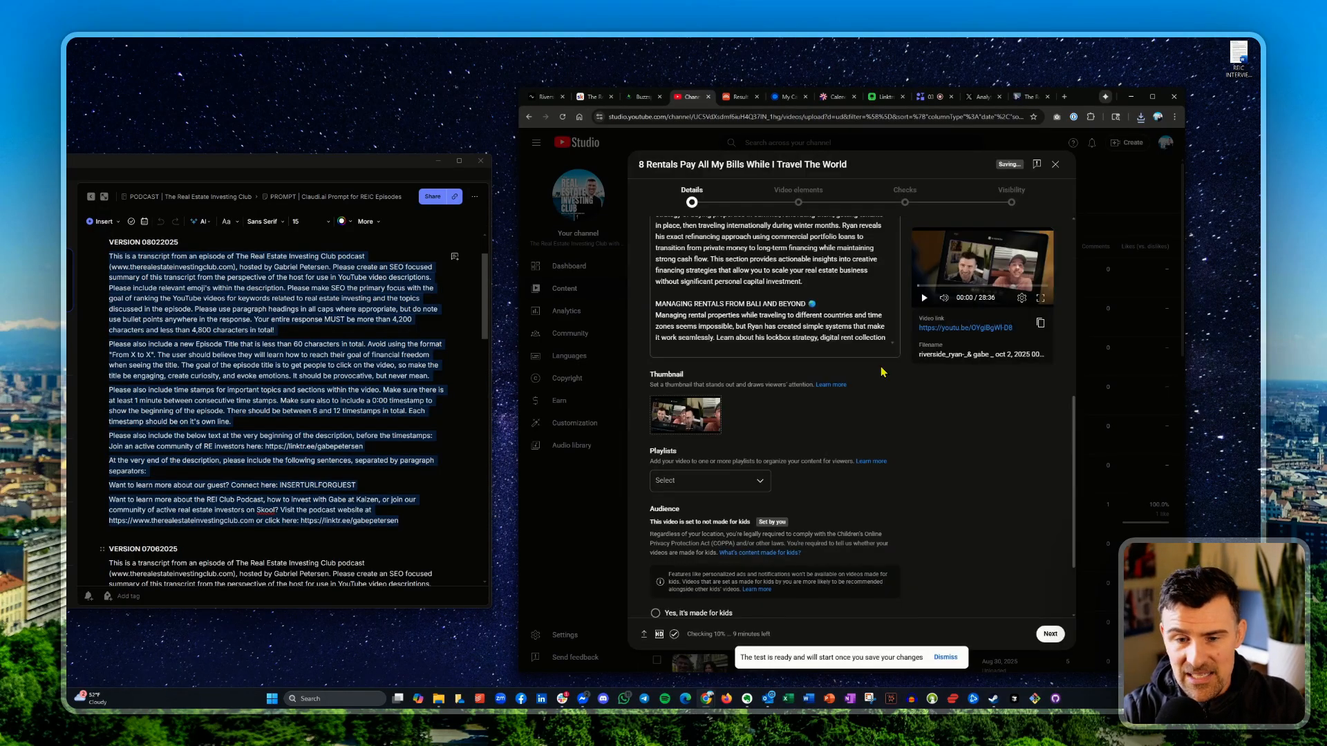
- Assign the video to the playlist The Real Estate Investing Club | Podcast on Youtube and review its remaining details
{"action": "left_click", "coordinate": [705, 481]}
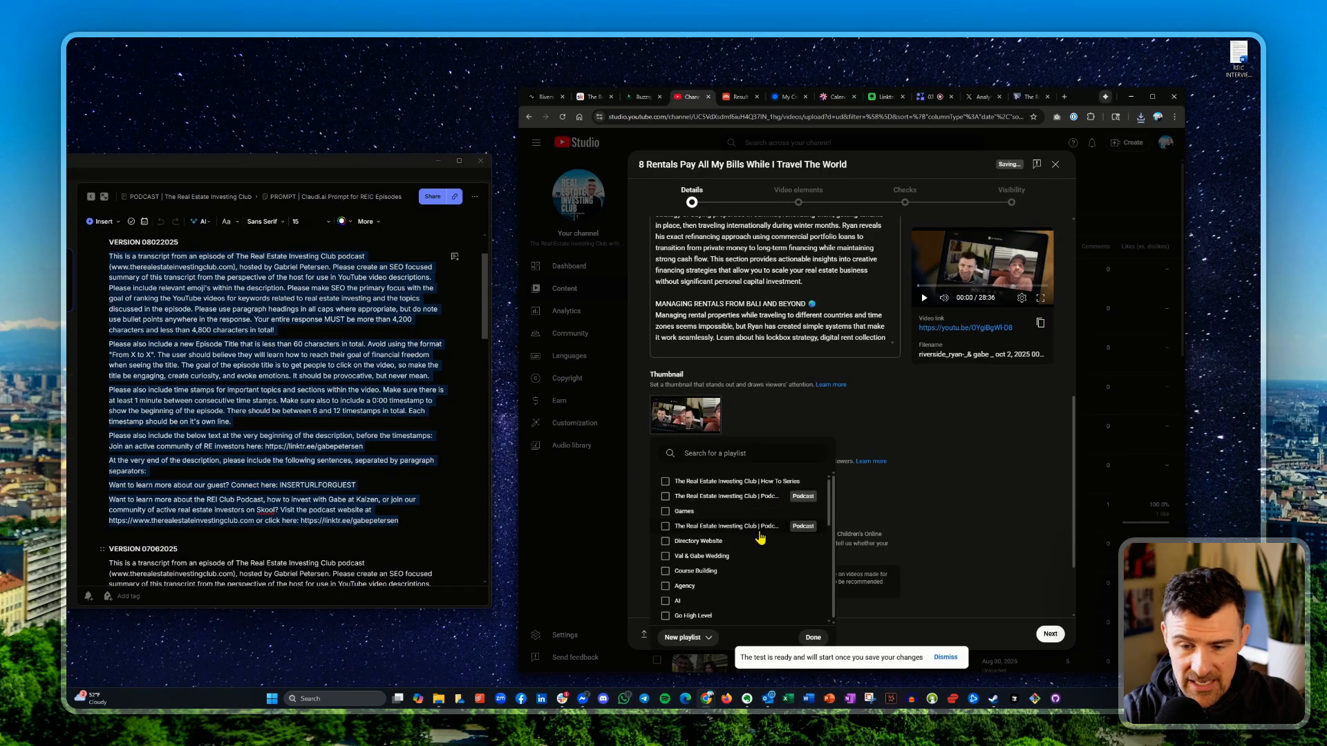
{"action": "left_click", "coordinate": [666, 526]}
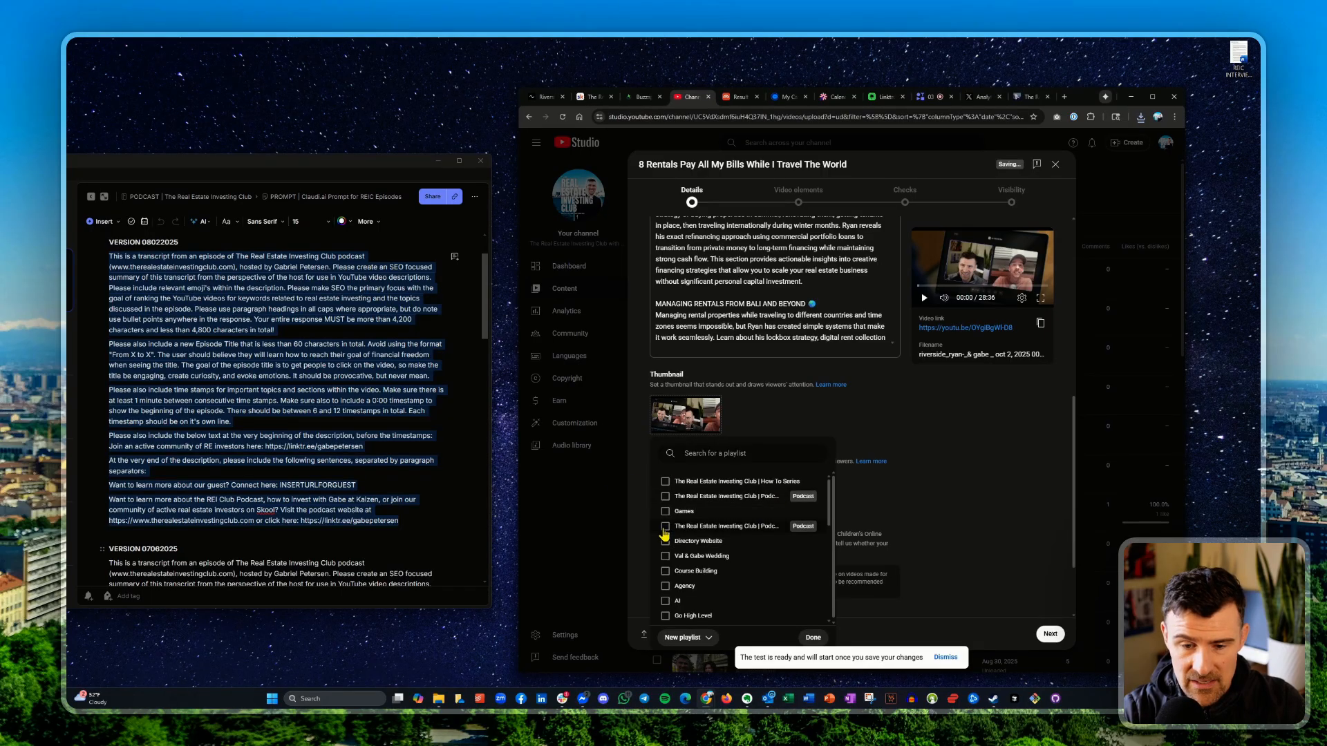
{"action": "left_click", "coordinate": [1049, 428]}
{"action": "scroll", "coordinate": [906, 428], "scroll_direction": "down", "scroll_amount": 2}
{"action": "scroll", "coordinate": [907, 431], "scroll_direction": "up", "scroll_amount": 5}
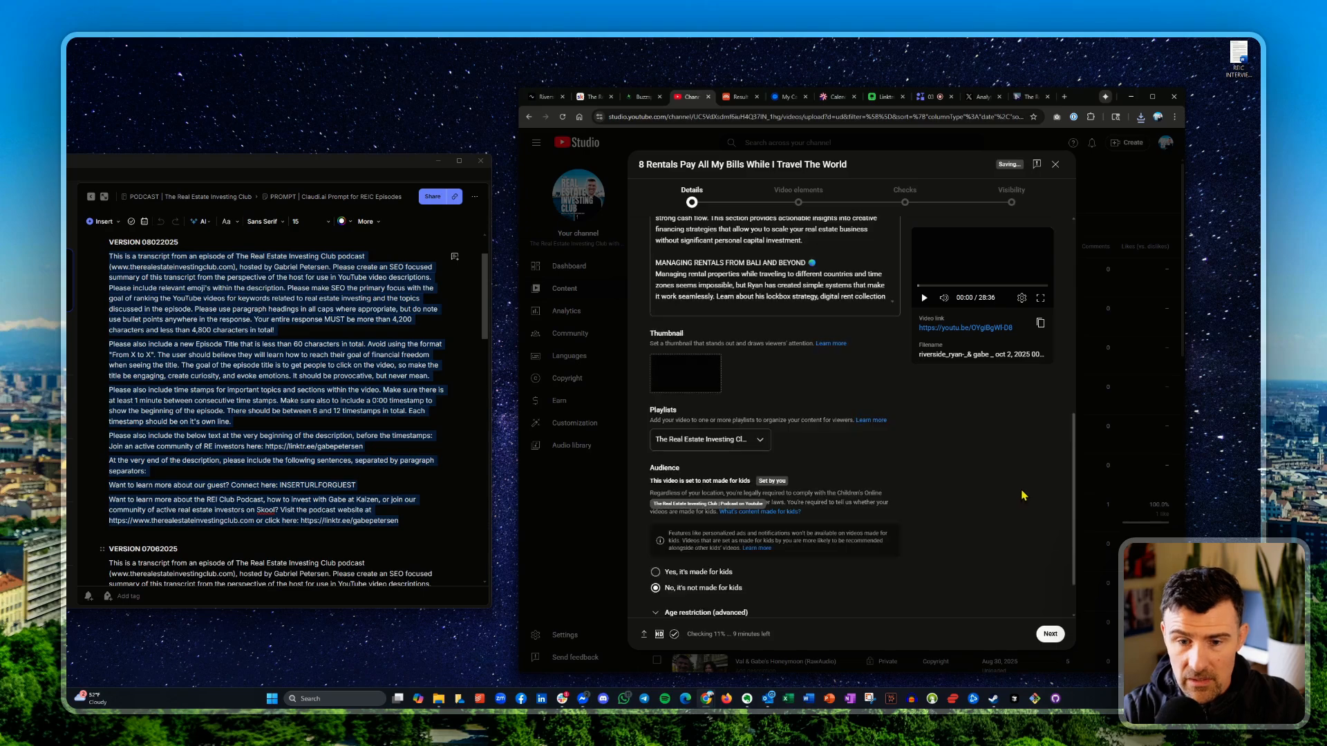
{"action": "scroll", "coordinate": [784, 315], "scroll_direction": "up", "scroll_amount": 4}
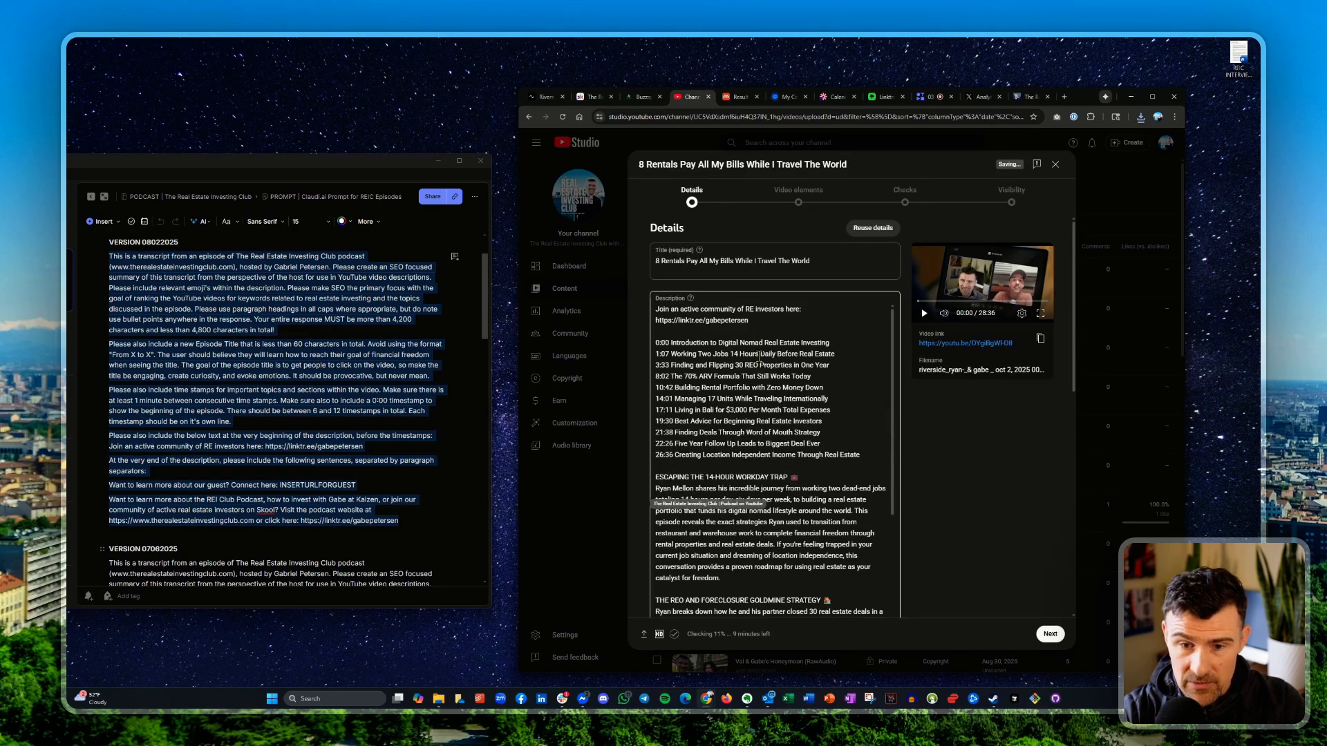
- Advance to the video elements stage and add an end screen to the video
{"action": "left_click", "coordinate": [1048, 633]}
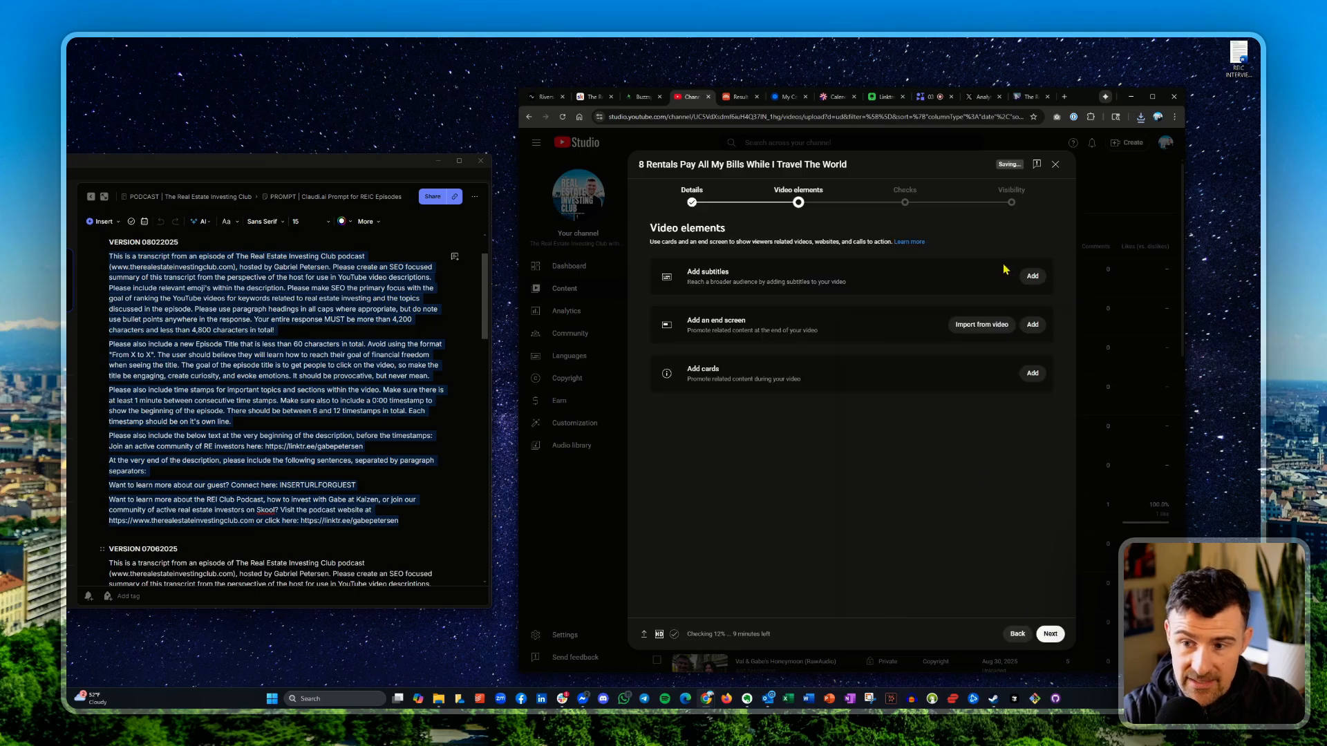
{"action": "left_click", "coordinate": [1033, 325]}
{"action": "left_click", "coordinate": [838, 332]}
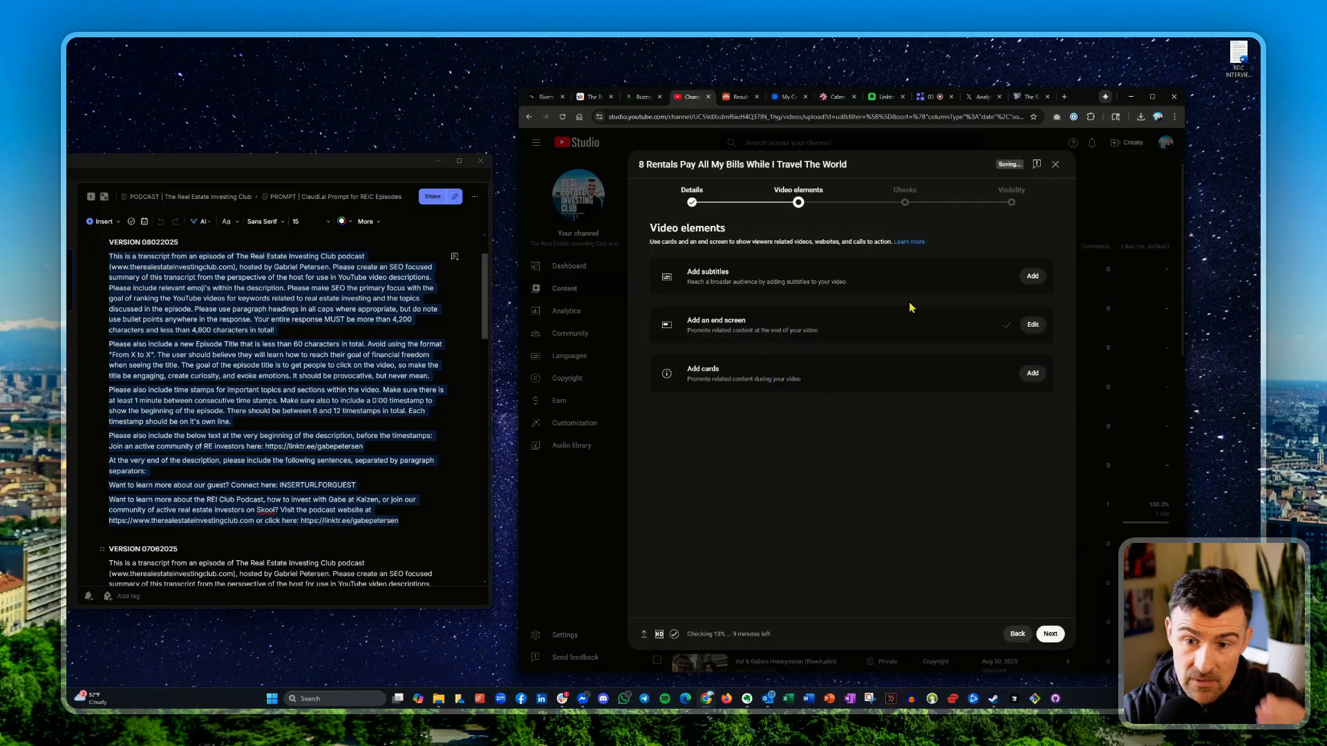
- Add English subtitles by uploading the transcript text file from Downloads as a file without timing, and save them
{"action": "left_click", "coordinate": [1033, 277]}
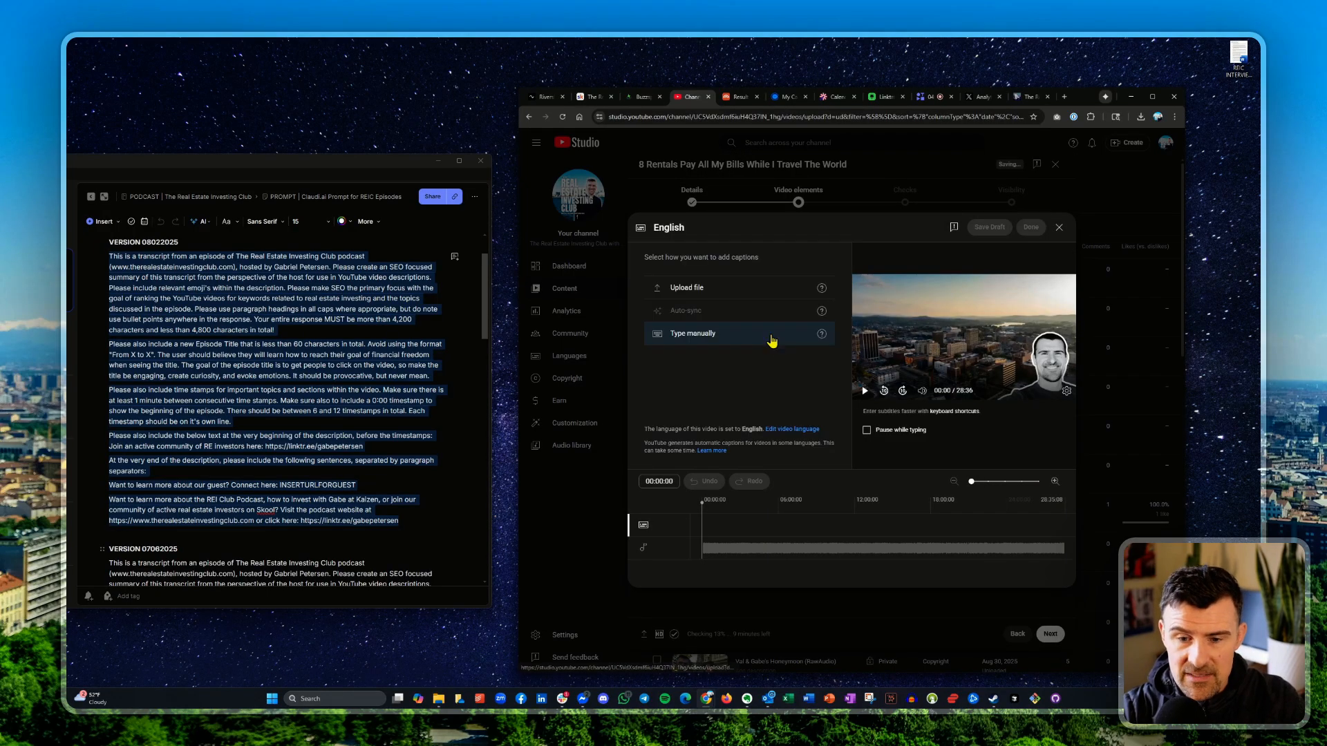
{"action": "left_click", "coordinate": [712, 293]}
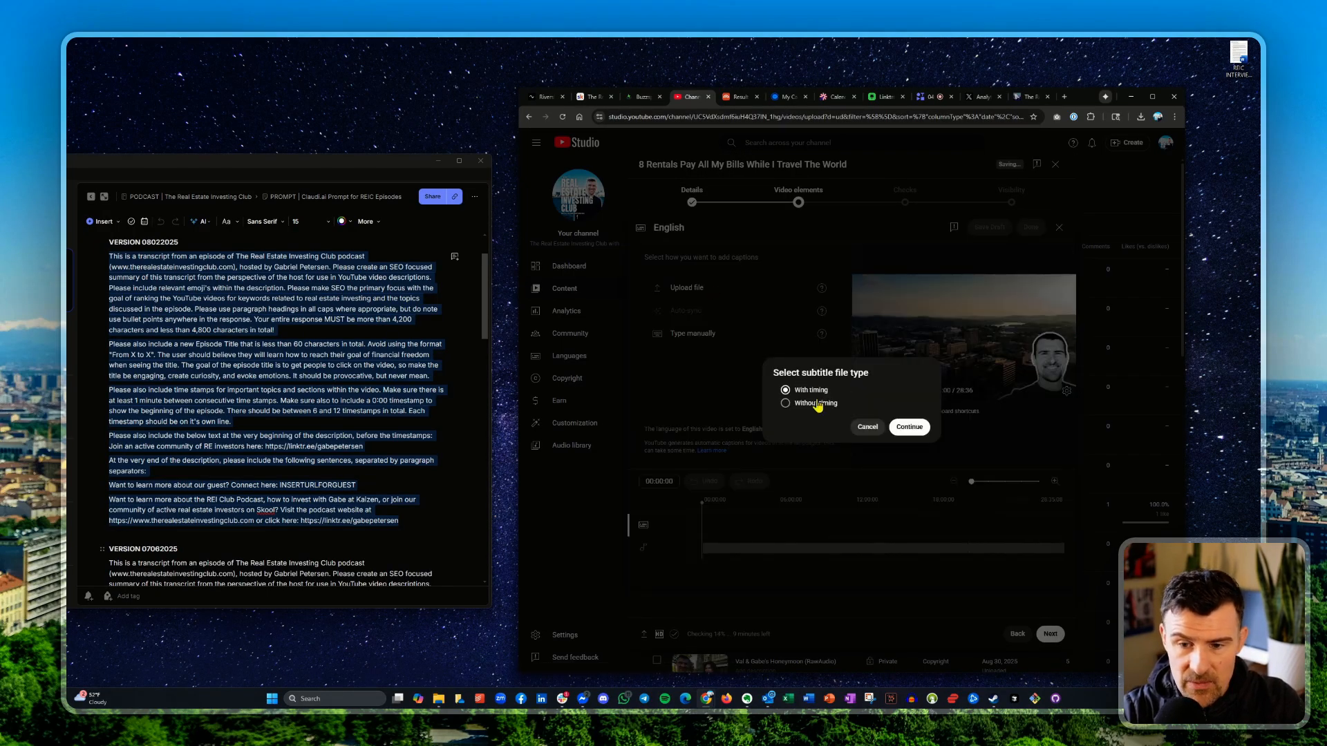
{"action": "left_click", "coordinate": [804, 404]}
{"action": "left_click", "coordinate": [908, 427]}
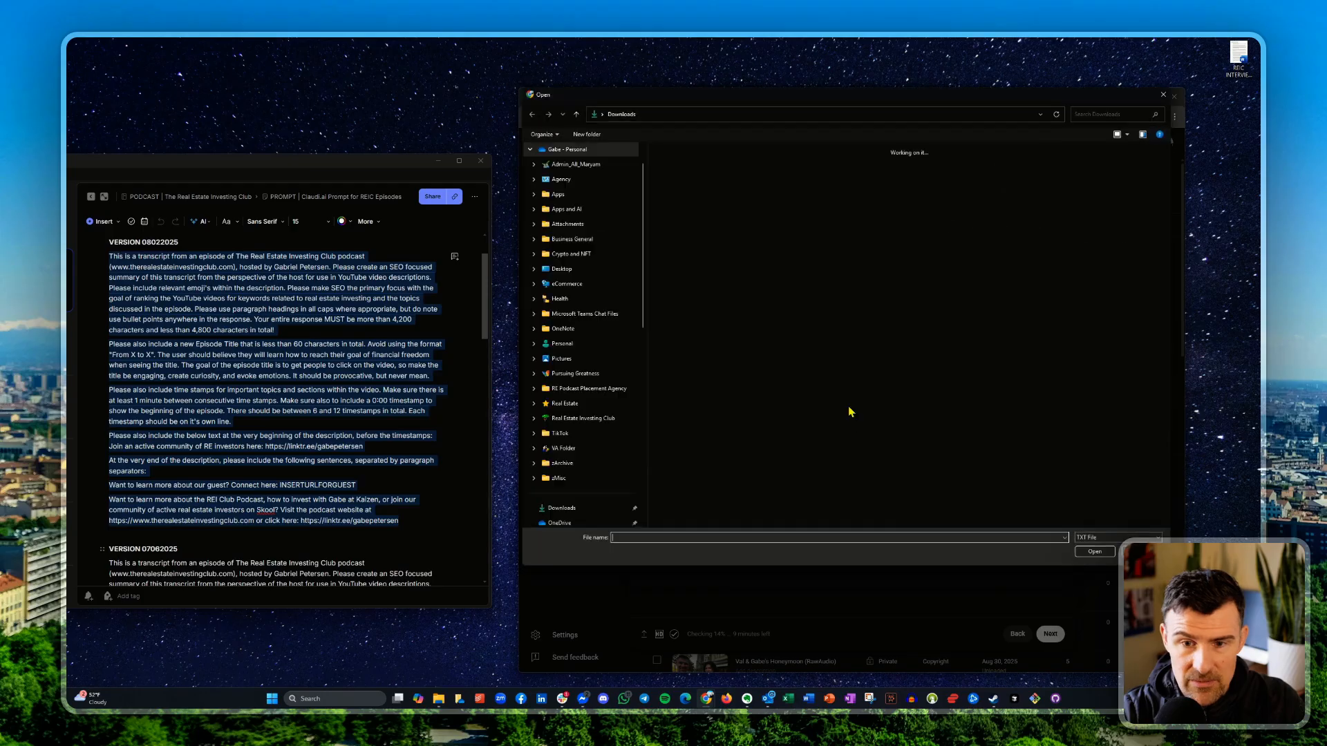
{"action": "left_click", "coordinate": [681, 185]}
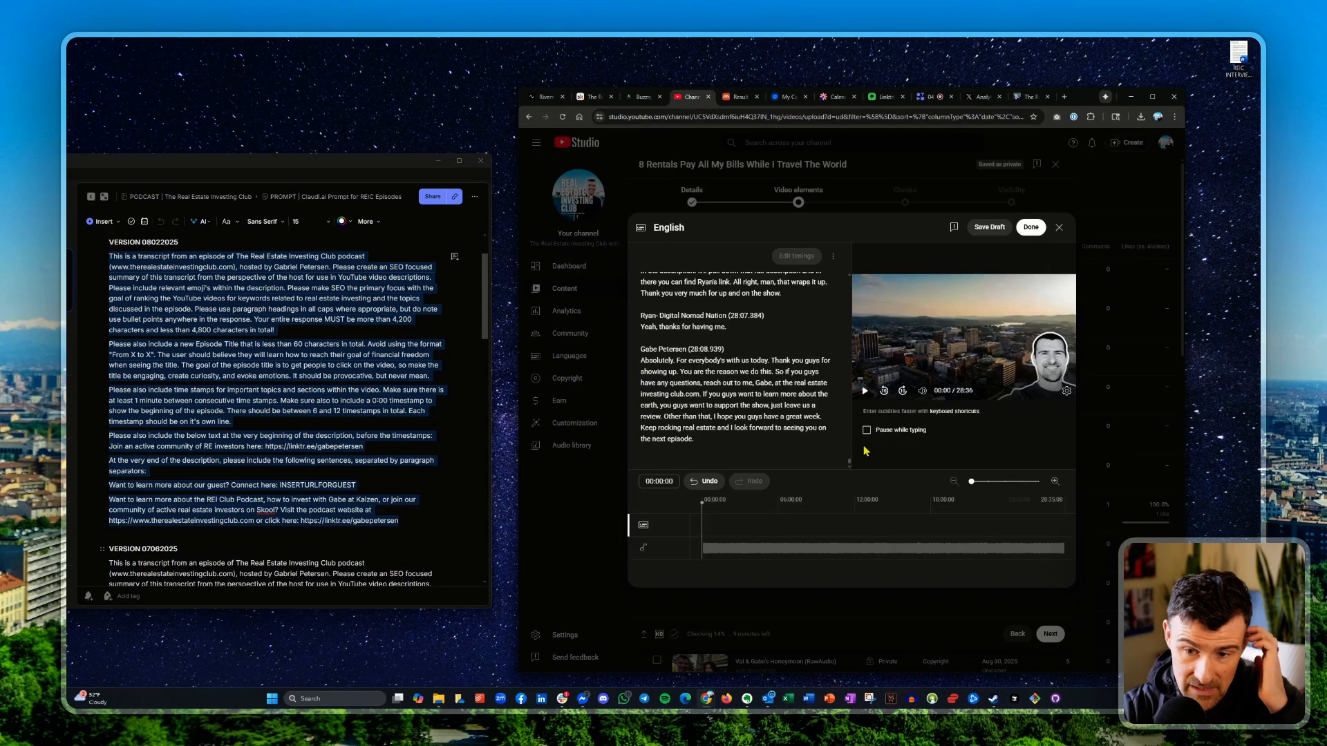
{"action": "left_click", "coordinate": [1030, 226]}
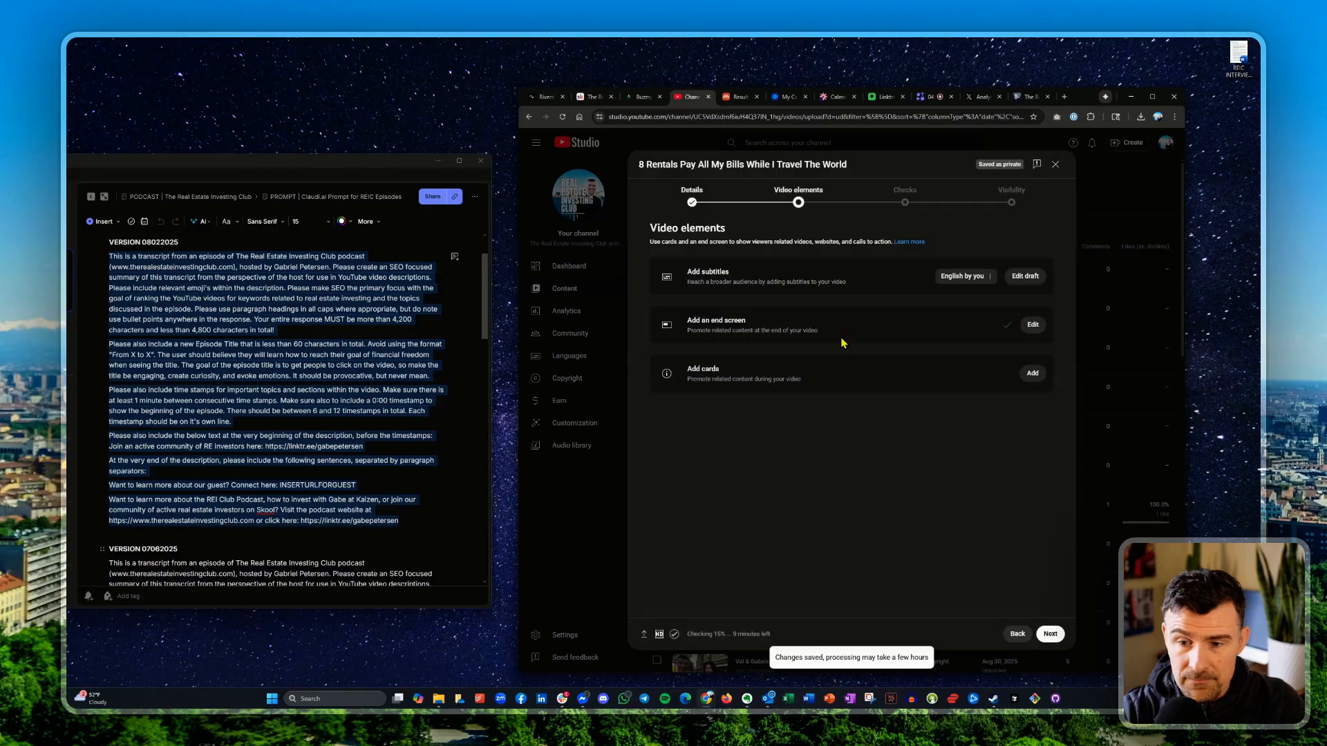
- Proceed through the checks and schedule the video to go public on Oct 14, 2025 at 7:30 AM, closing the confirmation
{"action": "left_click", "coordinate": [1049, 634]}
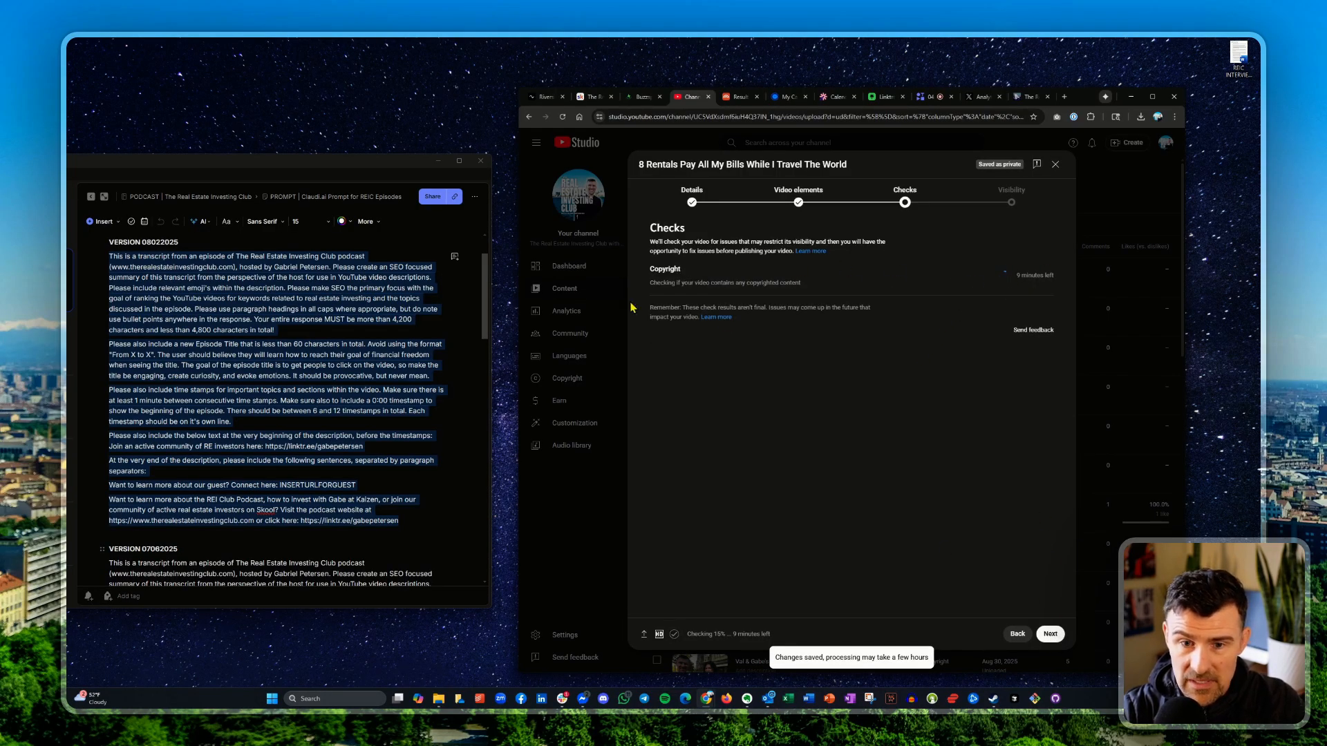
{"action": "left_click", "coordinate": [1051, 634]}
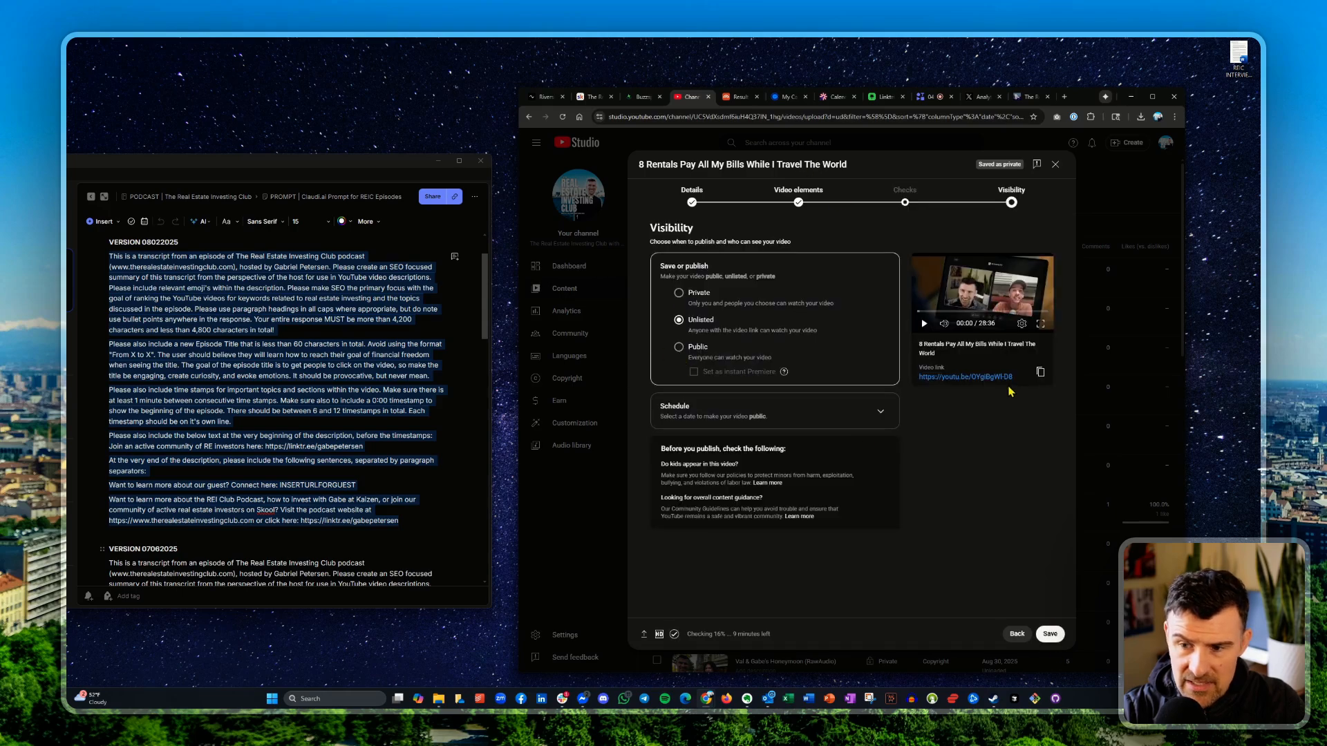
{"action": "left_click", "coordinate": [757, 413]}
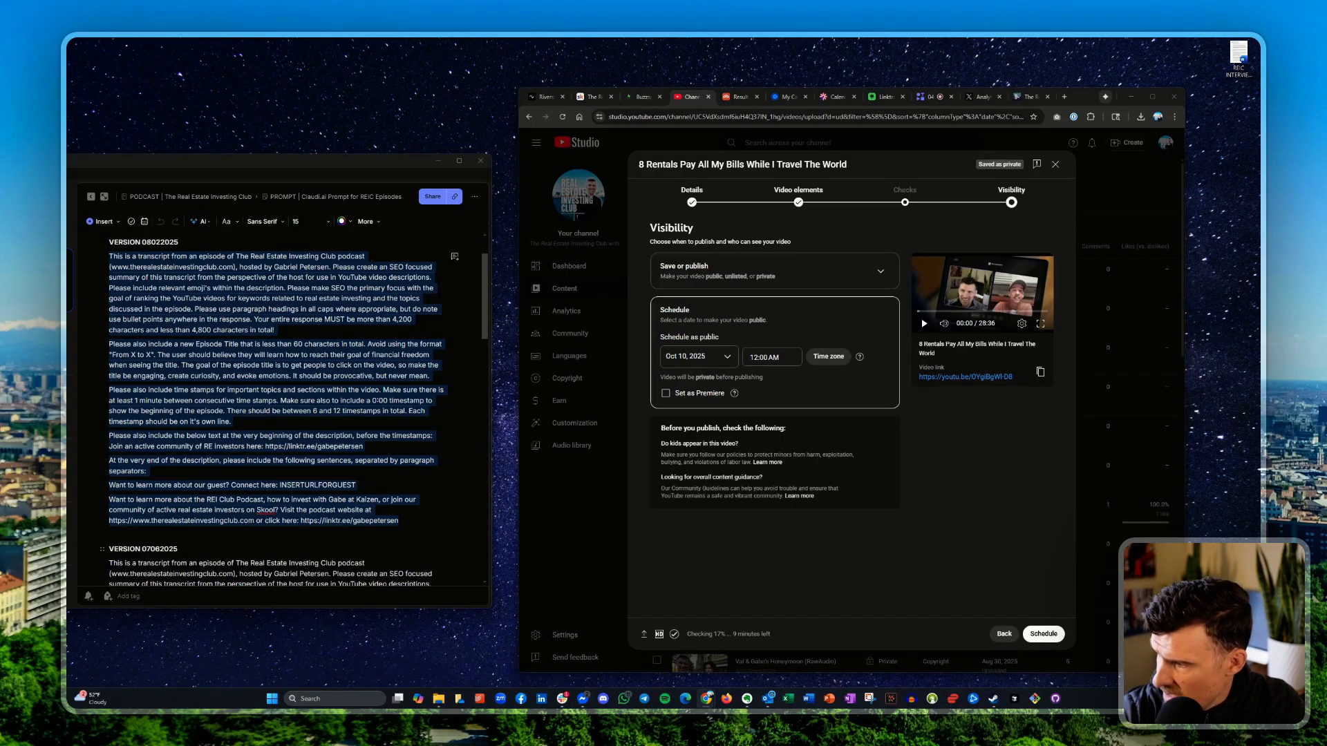
{"action": "left_click", "coordinate": [726, 360]}
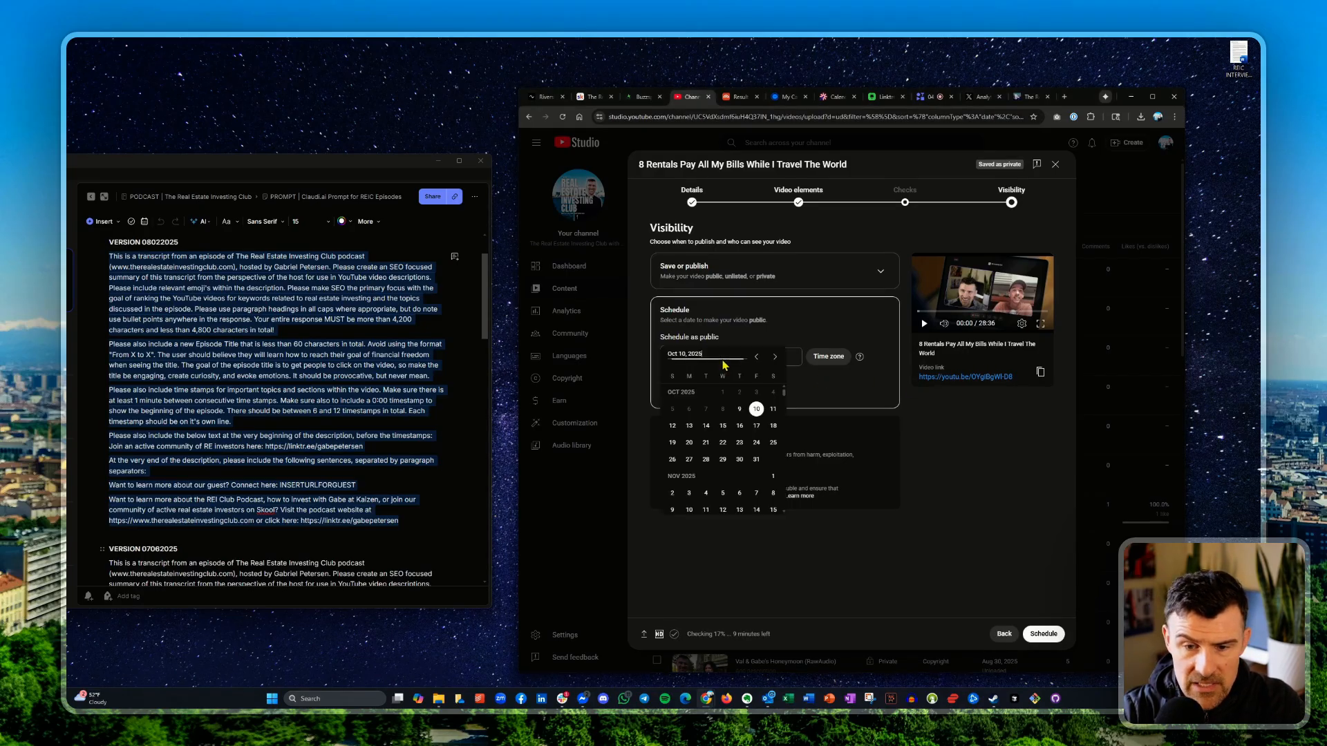
{"action": "left_click", "coordinate": [706, 425]}
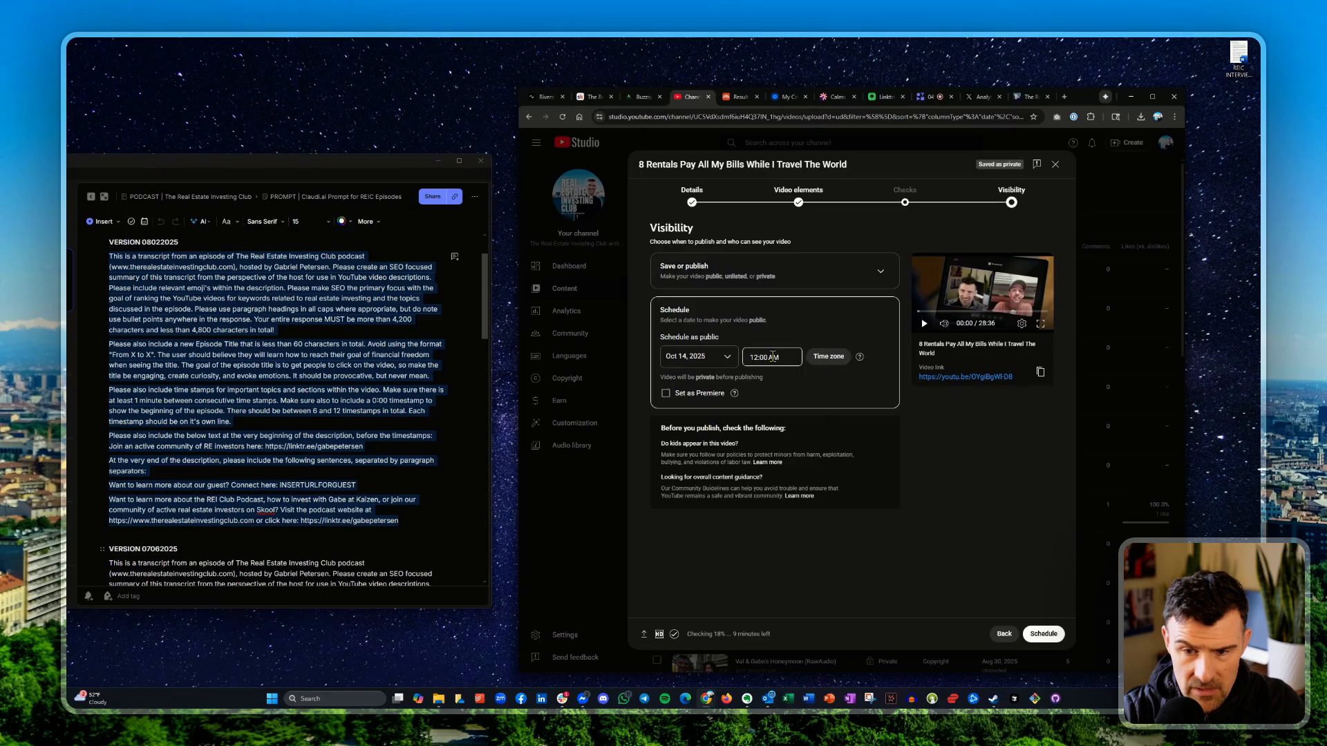
{"action": "left_click", "coordinate": [770, 357]}
{"action": "scroll", "coordinate": [788, 457], "scroll_direction": "down", "scroll_amount": 3}
{"action": "scroll", "coordinate": [789, 463], "scroll_direction": "down", "scroll_amount": 3}
{"action": "left_click", "coordinate": [785, 455]}
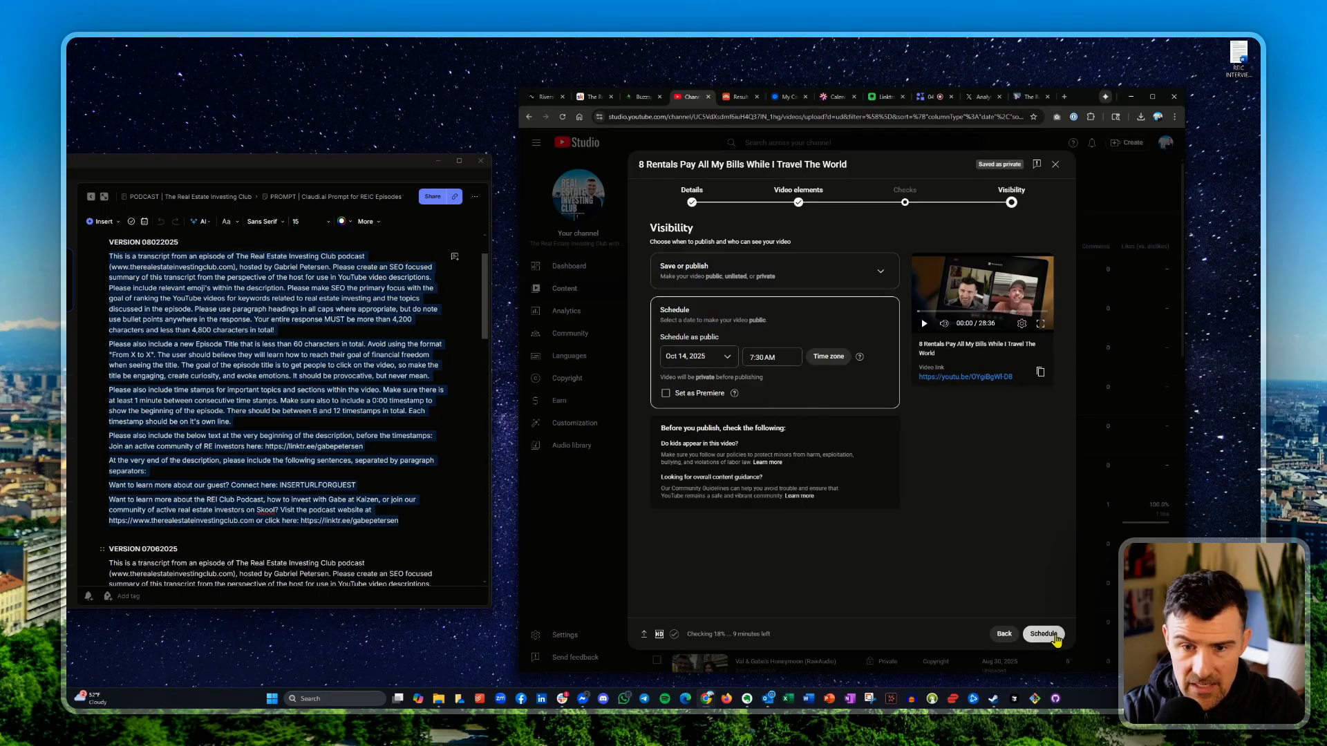
{"action": "left_click", "coordinate": [1045, 635]}
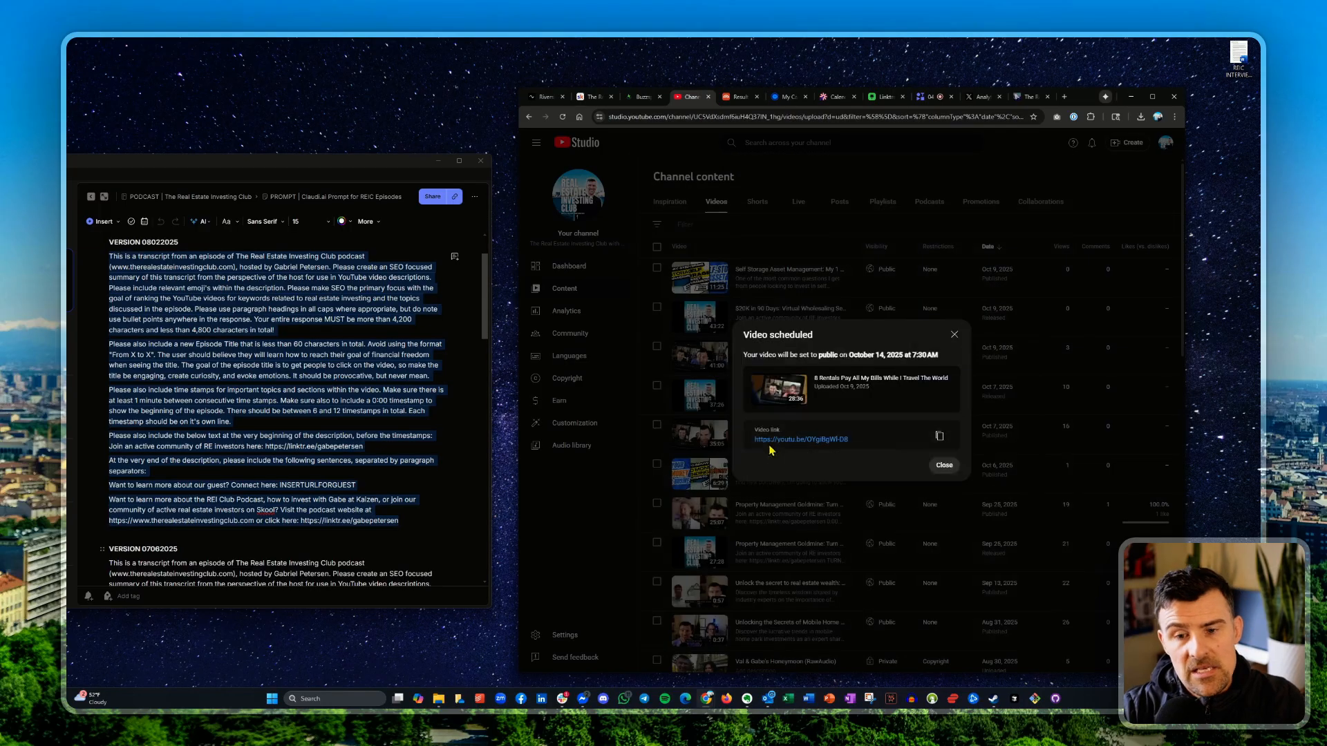
{"action": "left_click", "coordinate": [945, 464]}
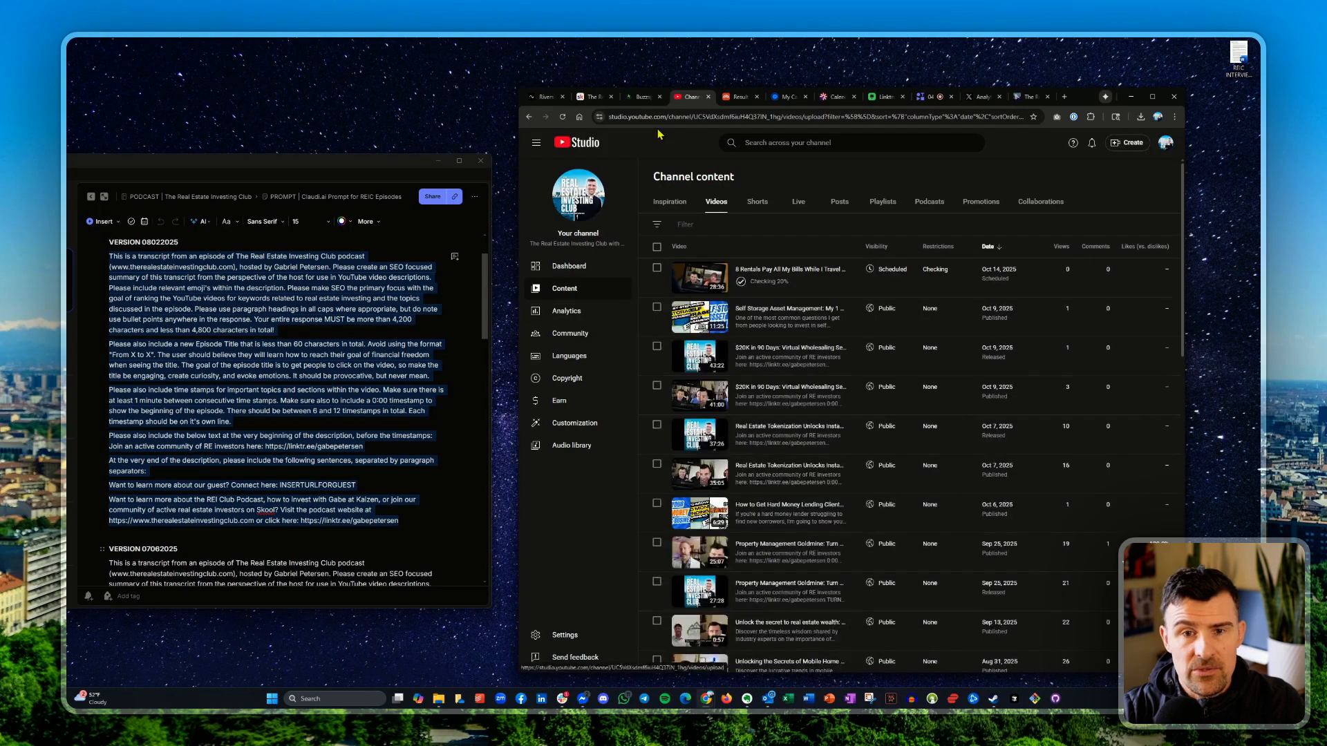
- Switch between Buzzsprout and YouTube Studio to compare the scheduled episode, ending on the Buzzsprout podcast dashboard
{"action": "left_click", "coordinate": [646, 99]}
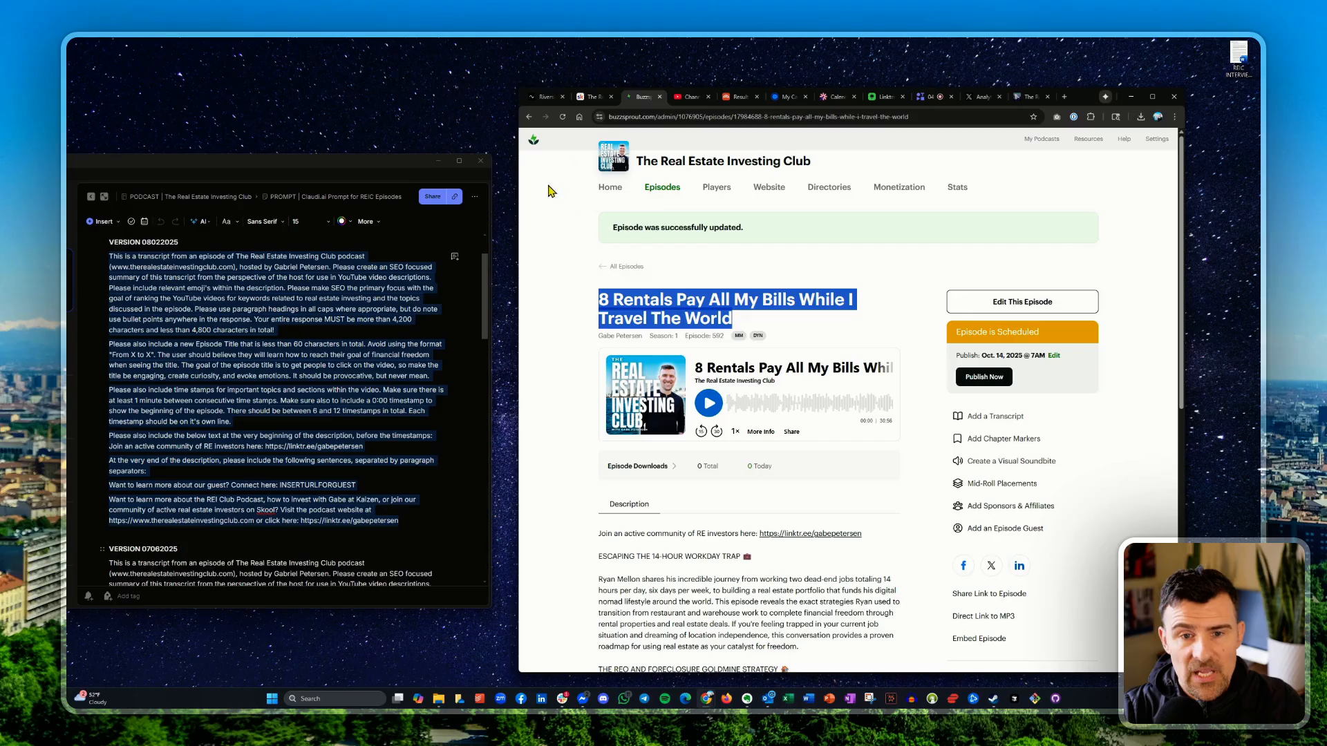
{"action": "left_click", "coordinate": [677, 98]}
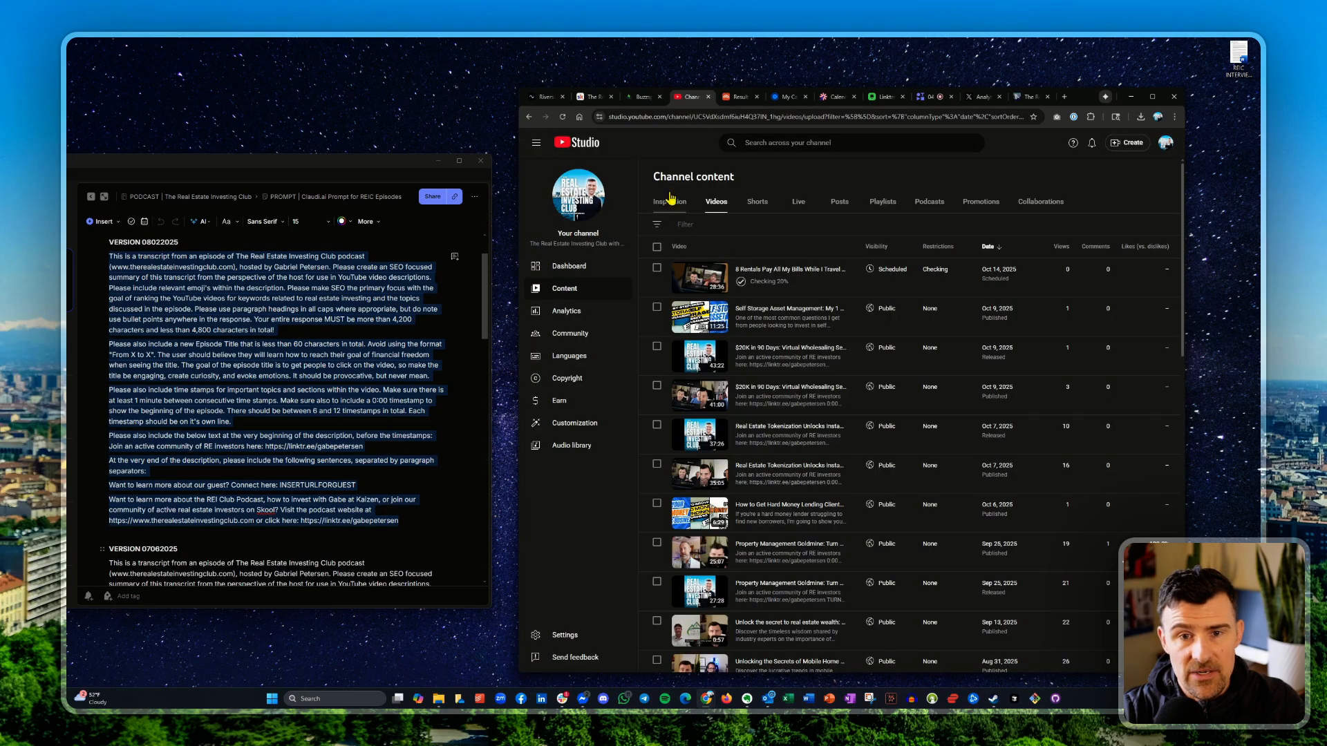
{"action": "left_click", "coordinate": [643, 98]}
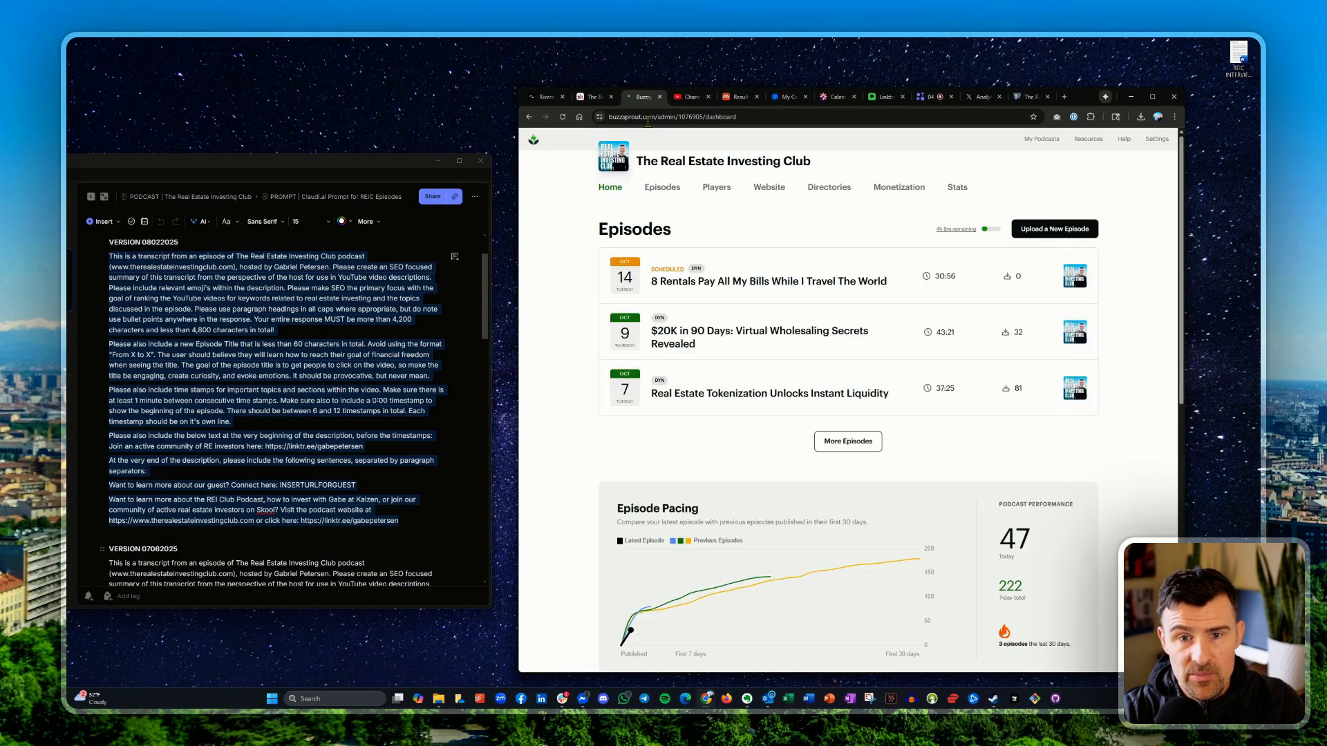
- Switch to Vizard and look through the October 2025 calendar of social media clip posts
{"action": "left_click", "coordinate": [846, 100]}
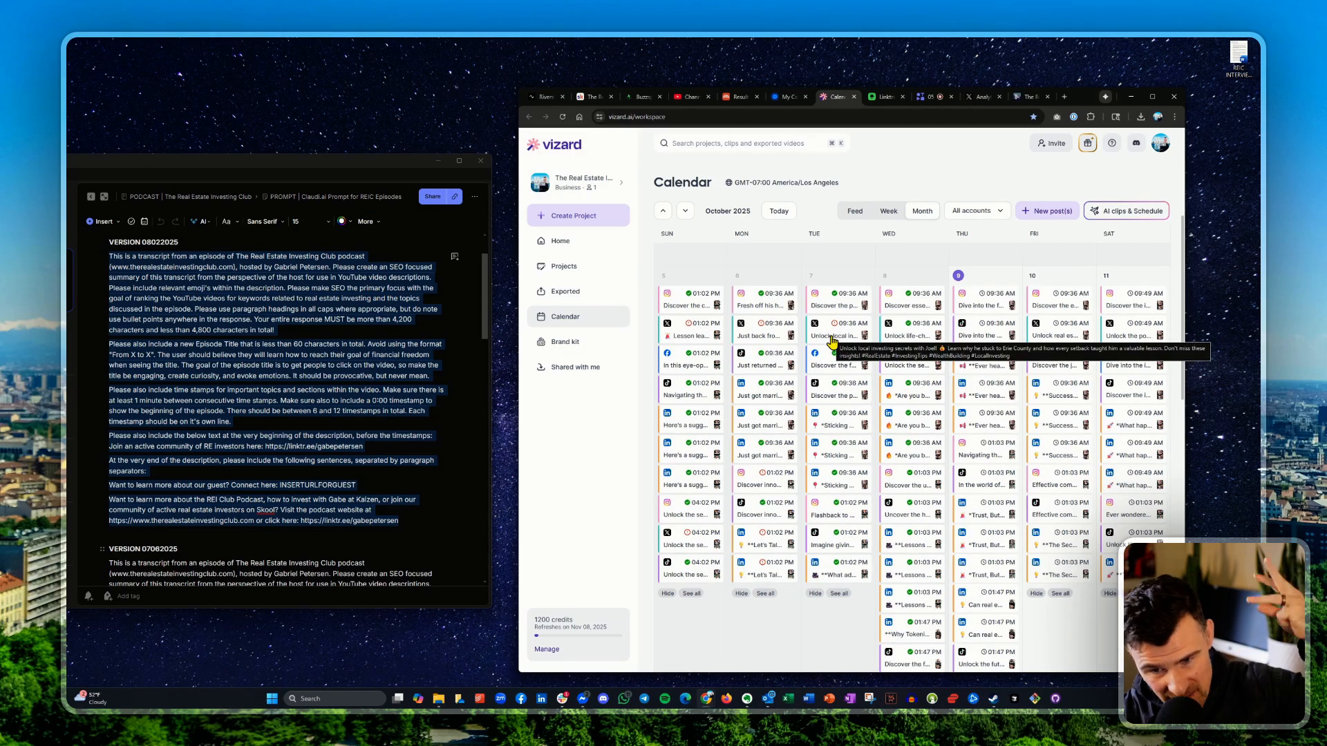
{"action": "scroll", "coordinate": [871, 432], "scroll_direction": "down", "scroll_amount": 4}
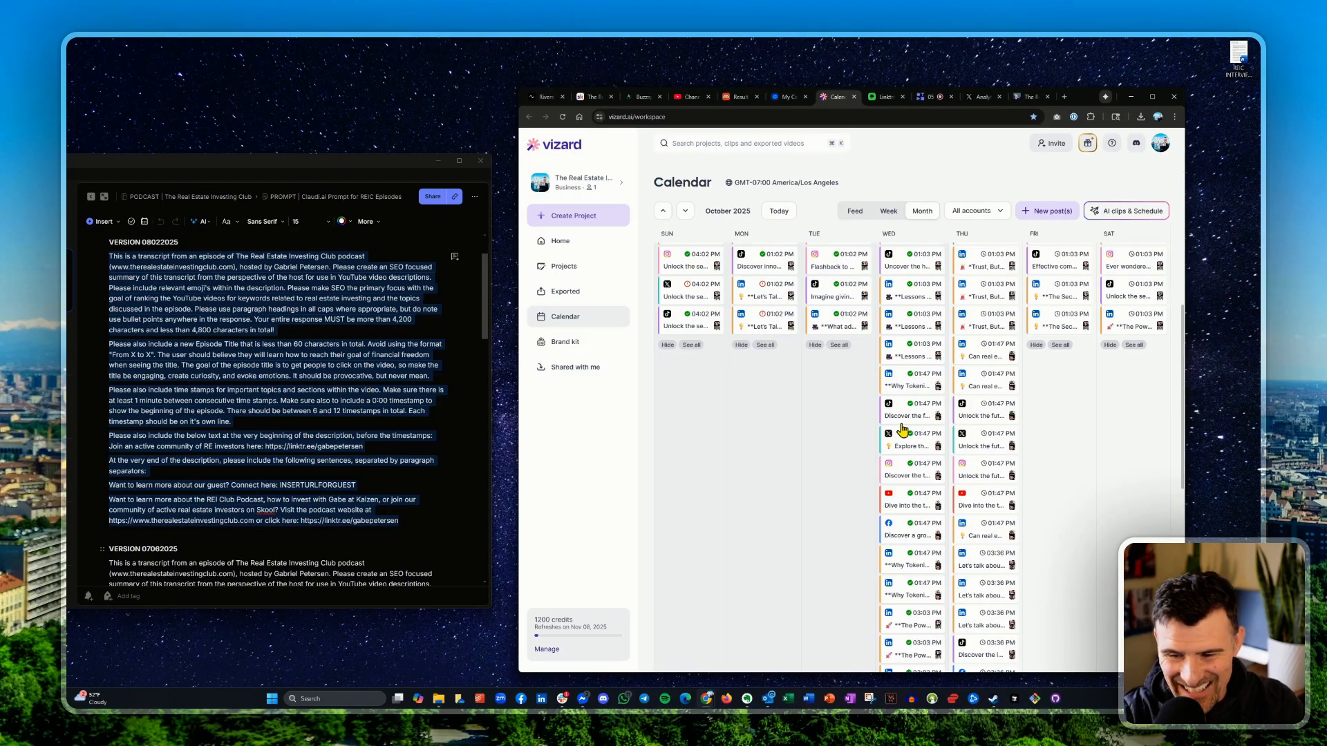
{"action": "scroll", "coordinate": [903, 430], "scroll_direction": "up", "scroll_amount": 2}
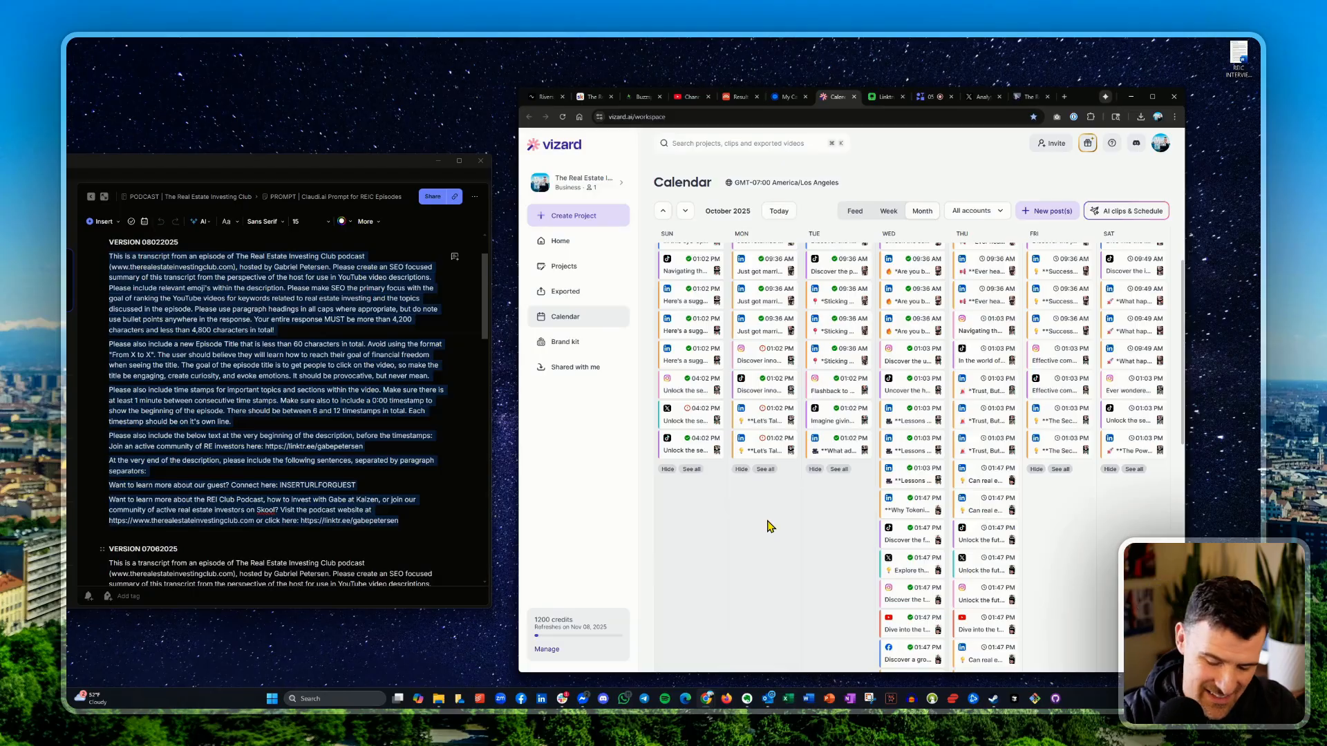
- Calculate 6 × 4 in Calculator and close it
{"action": "key", "text": "XF86Calculator"}
{"action": "type", "text": "6 ×"}
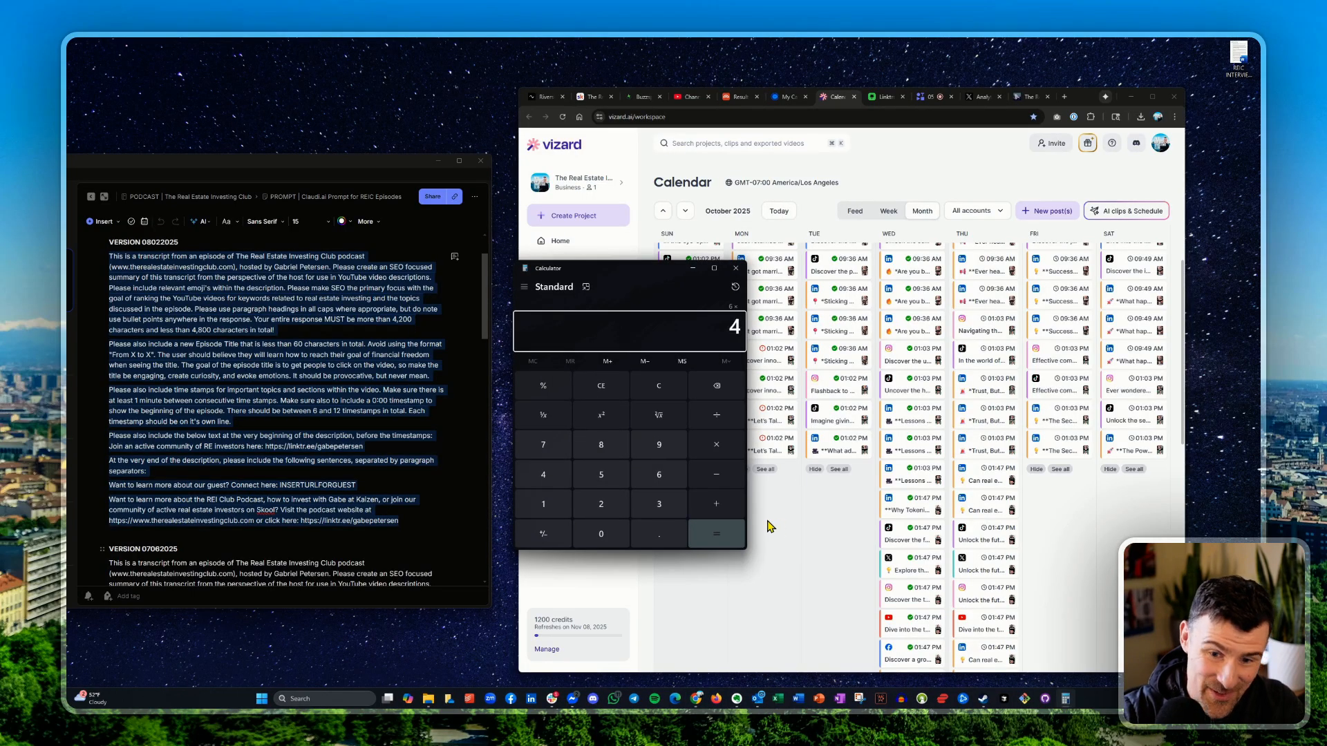
{"action": "type", "text": "*4"}
{"action": "key", "text": "Return"}
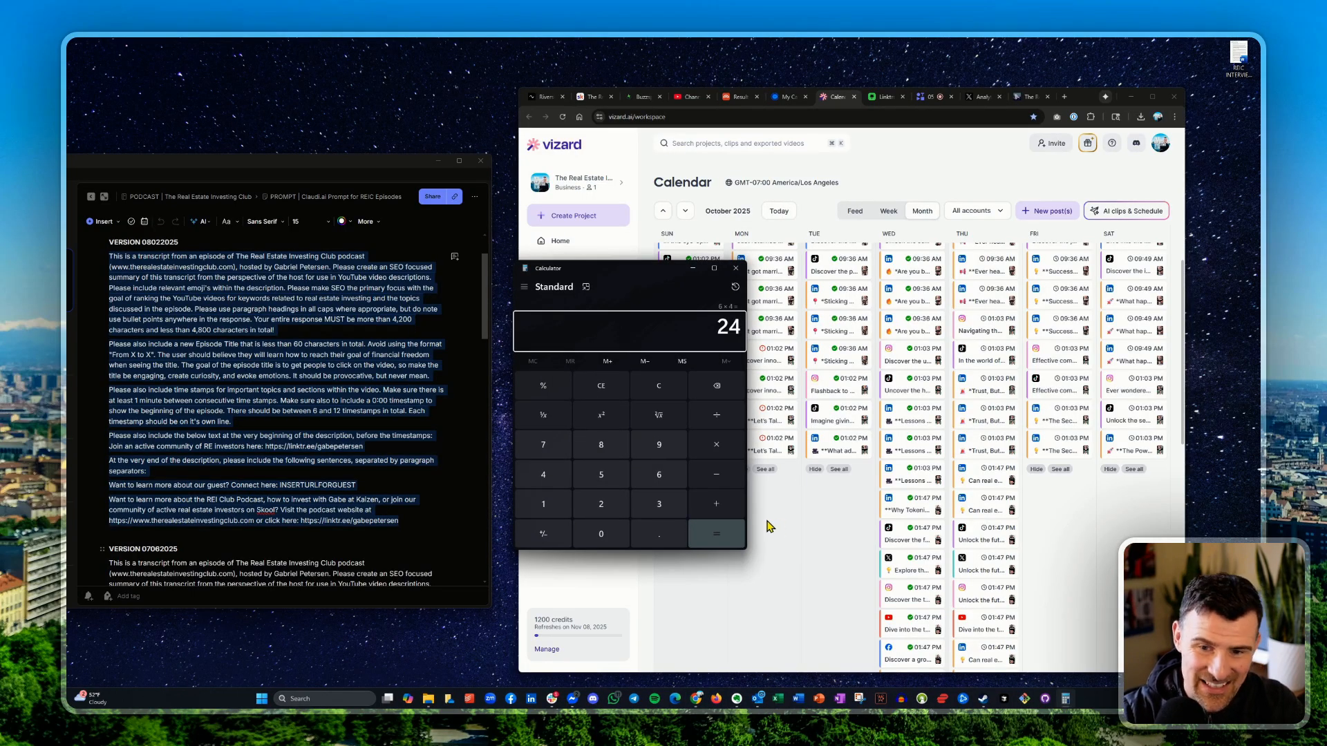
{"action": "left_click", "coordinate": [741, 274]}
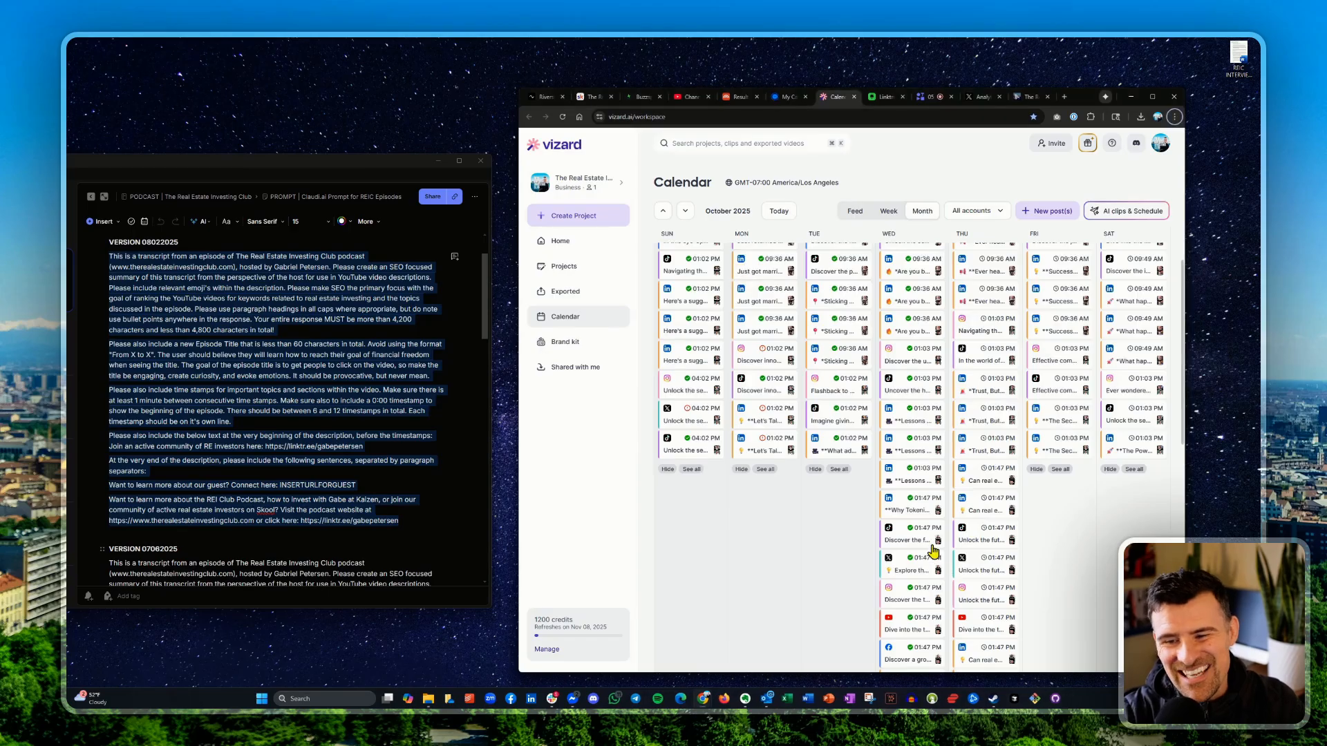
- Revisit the Riverside project's Made for You content and return to the channel content list in YouTube Studio
{"action": "scroll", "coordinate": [932, 548], "scroll_direction": "up", "scroll_amount": 3}
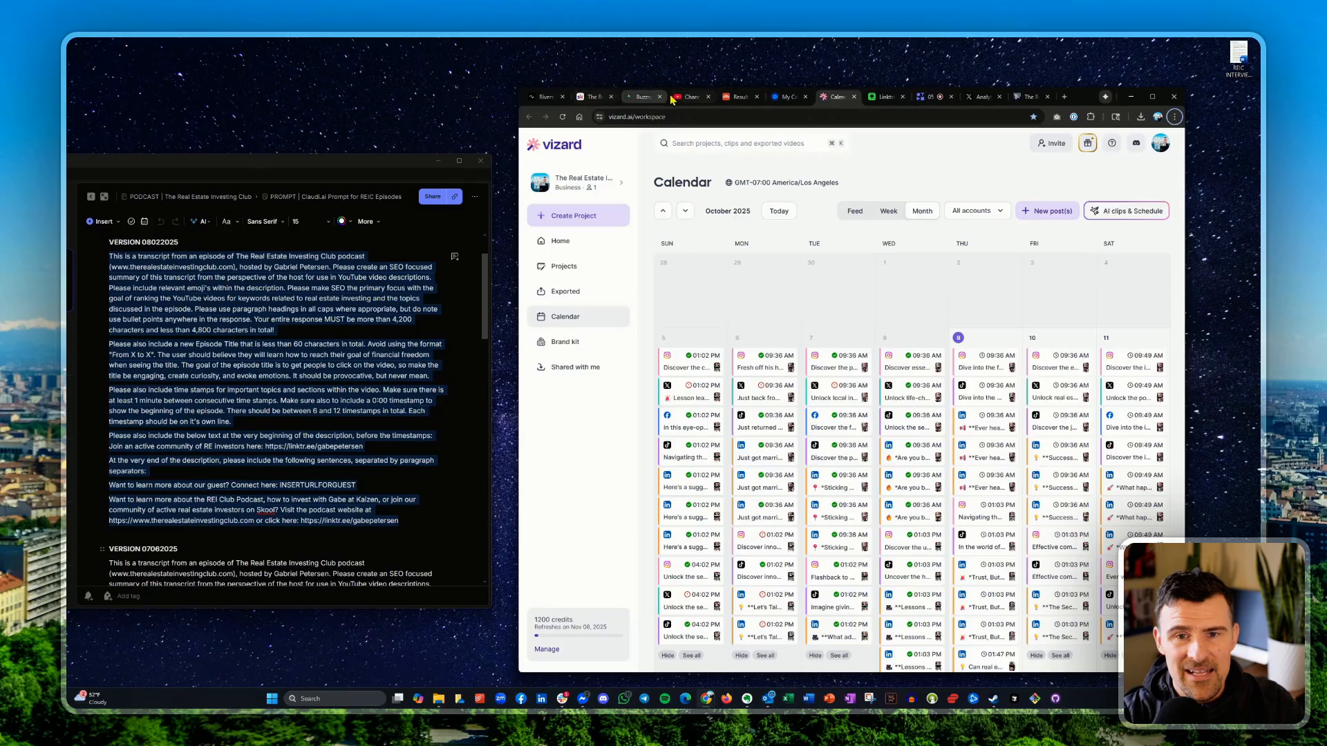
{"action": "left_click", "coordinate": [545, 98]}
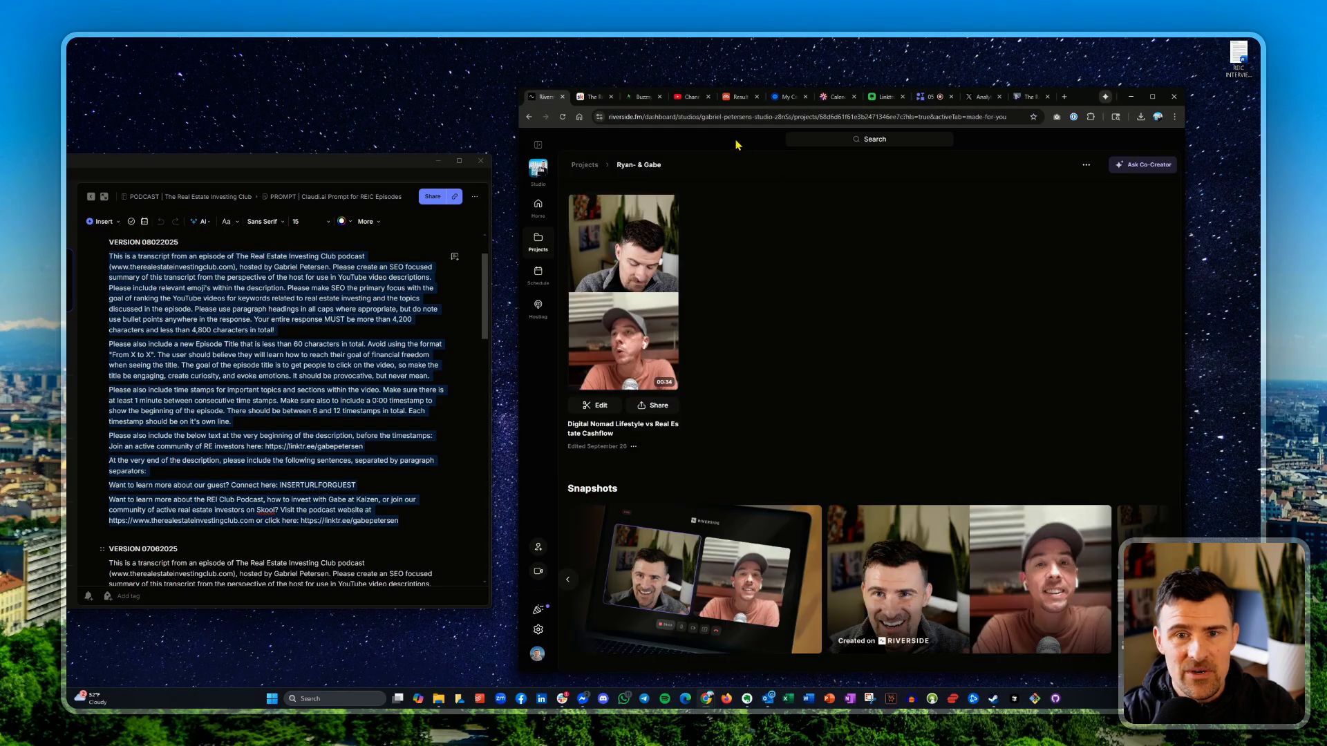
{"action": "left_click", "coordinate": [691, 98]}
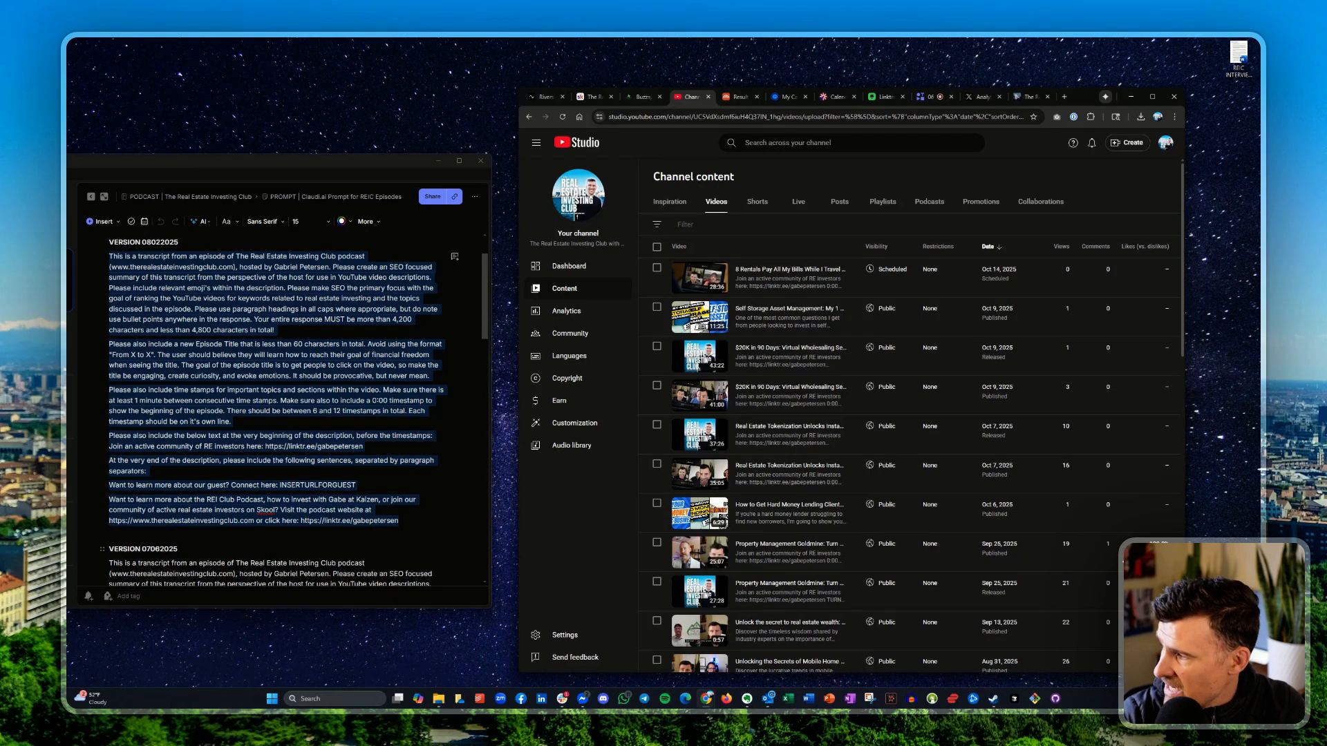
- Open the Dailymotion partner media page at dailymotion.com/partner/media/video in a new browser tab
{"action": "left_click", "coordinate": [1063, 98]}
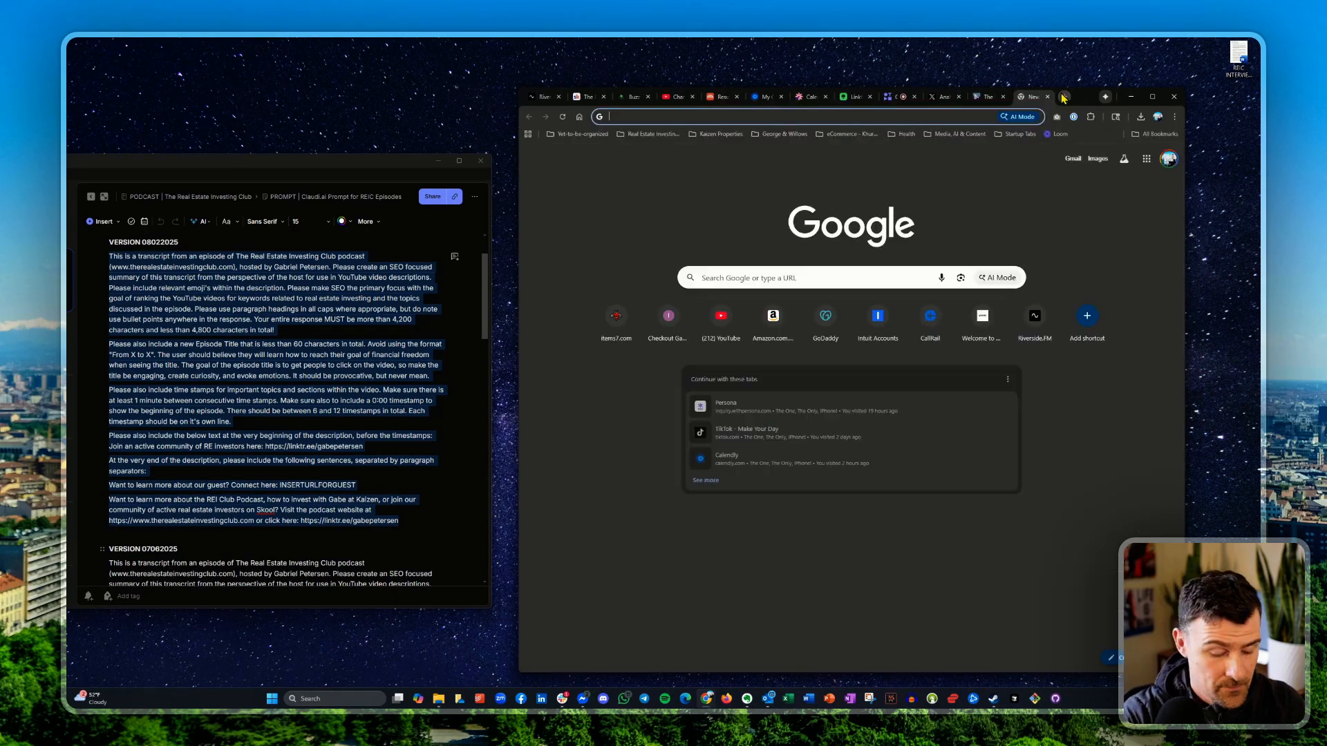
{"action": "type", "text": "dailymotion.com/partner/media/video"}
{"action": "key", "text": "Return"}
- Open Rumble's video upload page at rumble.com/upload.php in another new browser tab
{"action": "left_click", "coordinate": [1064, 98]}
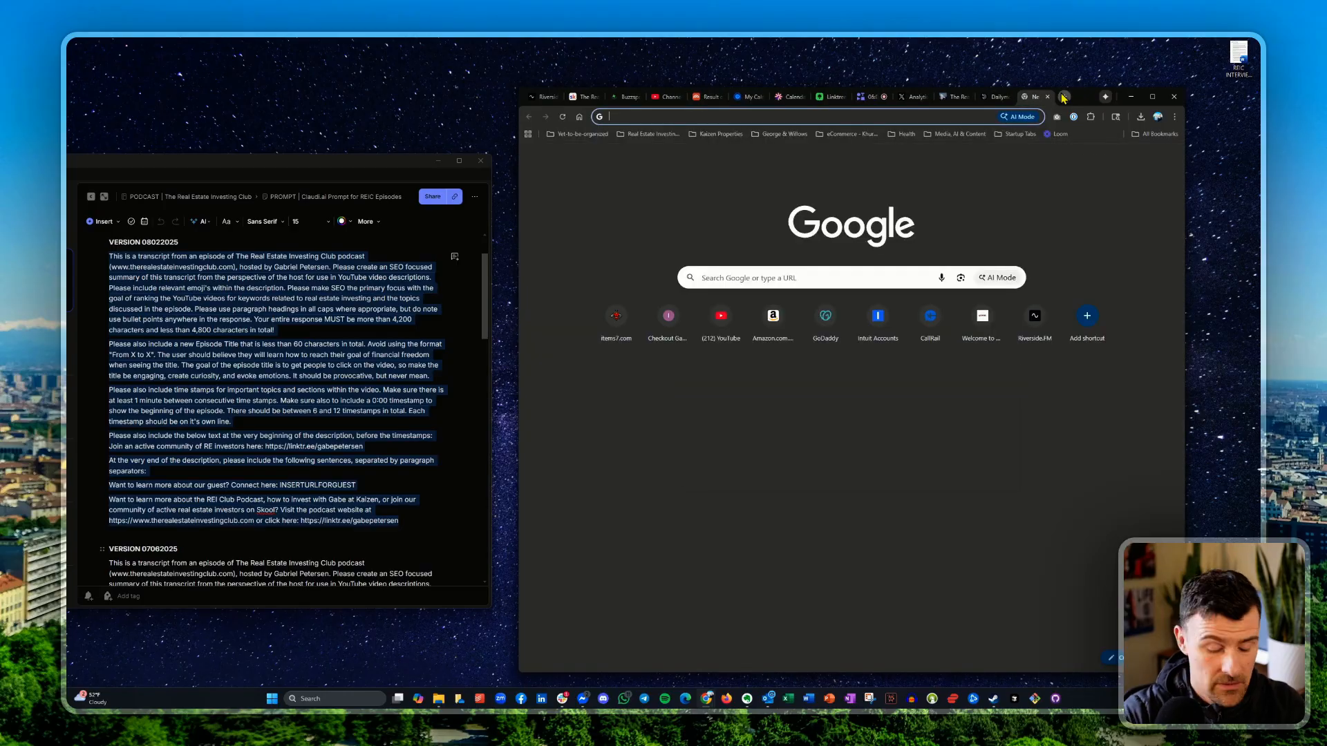
{"action": "type", "text": "rum"}
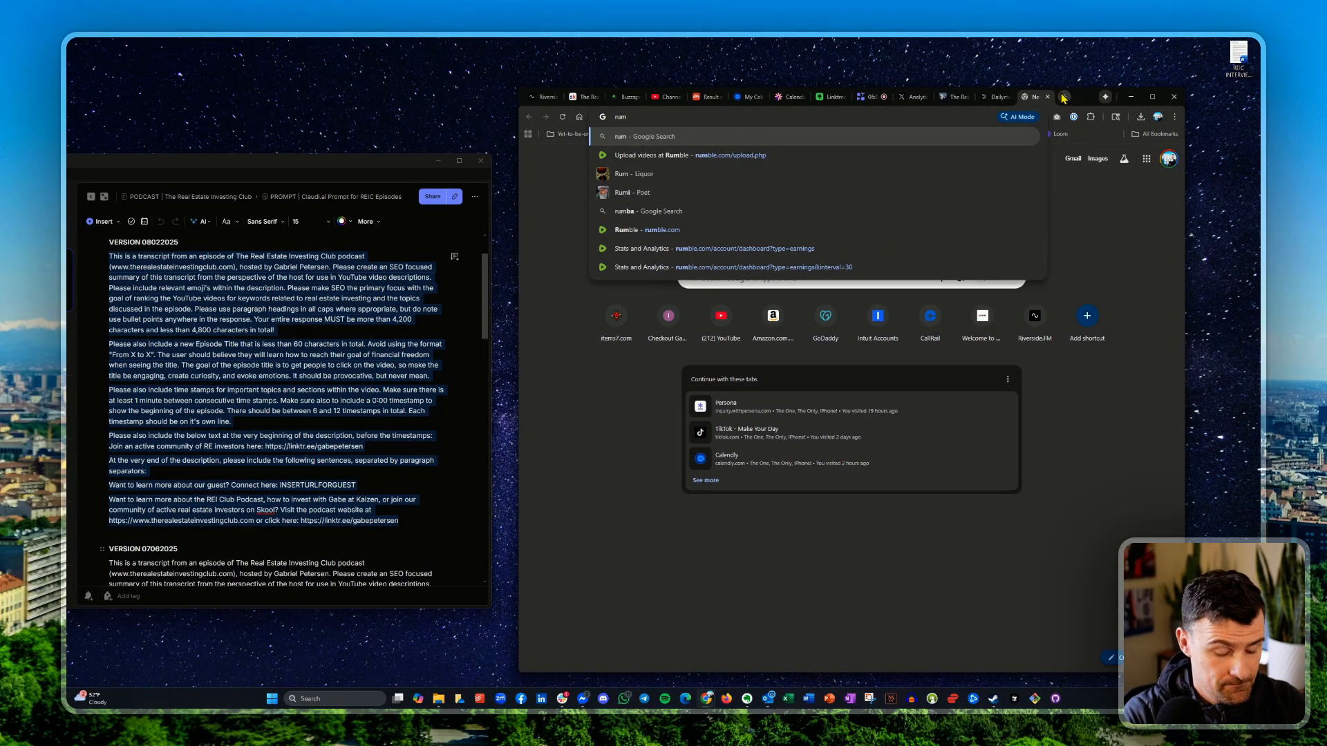
{"action": "type", "text": "n"}
{"action": "key", "text": "BackSpace"}
{"action": "type", "text": "ble.com/upload.php"}
{"action": "key", "text": "Return"}
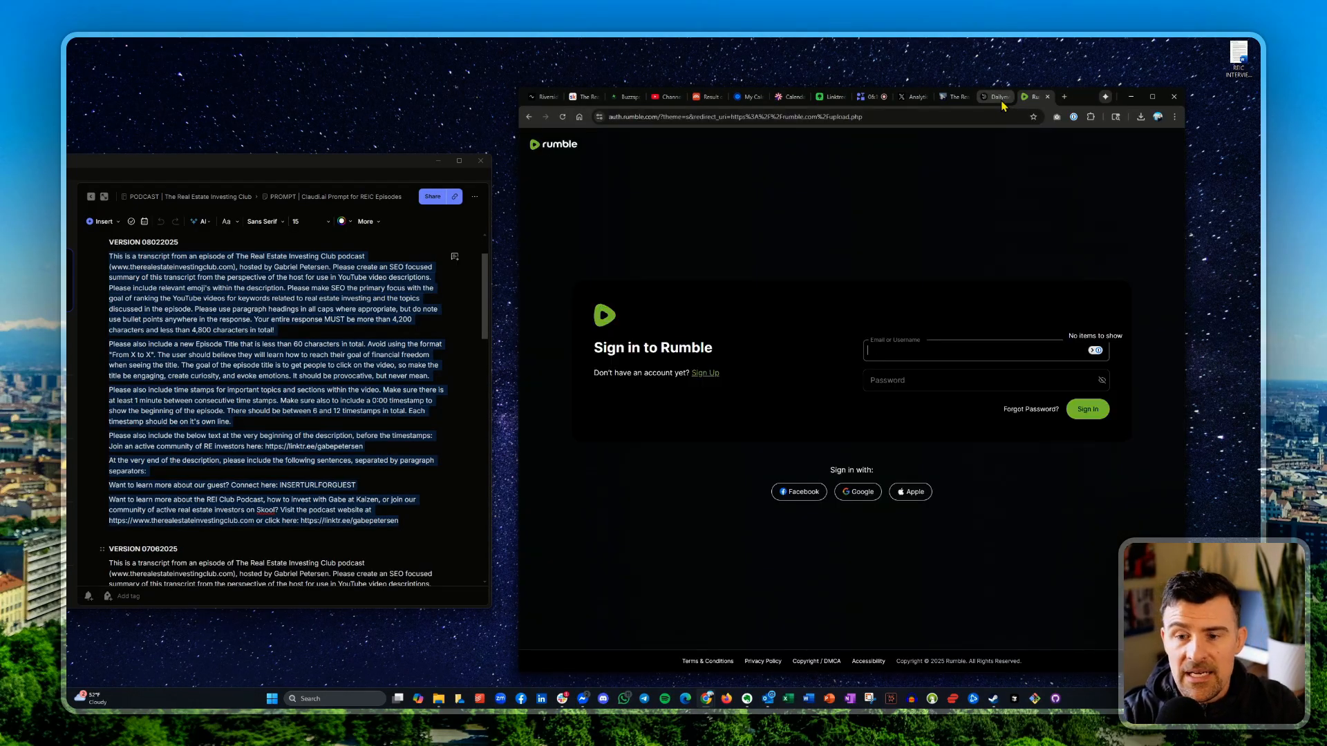
{"action": "left_click", "coordinate": [995, 97]}
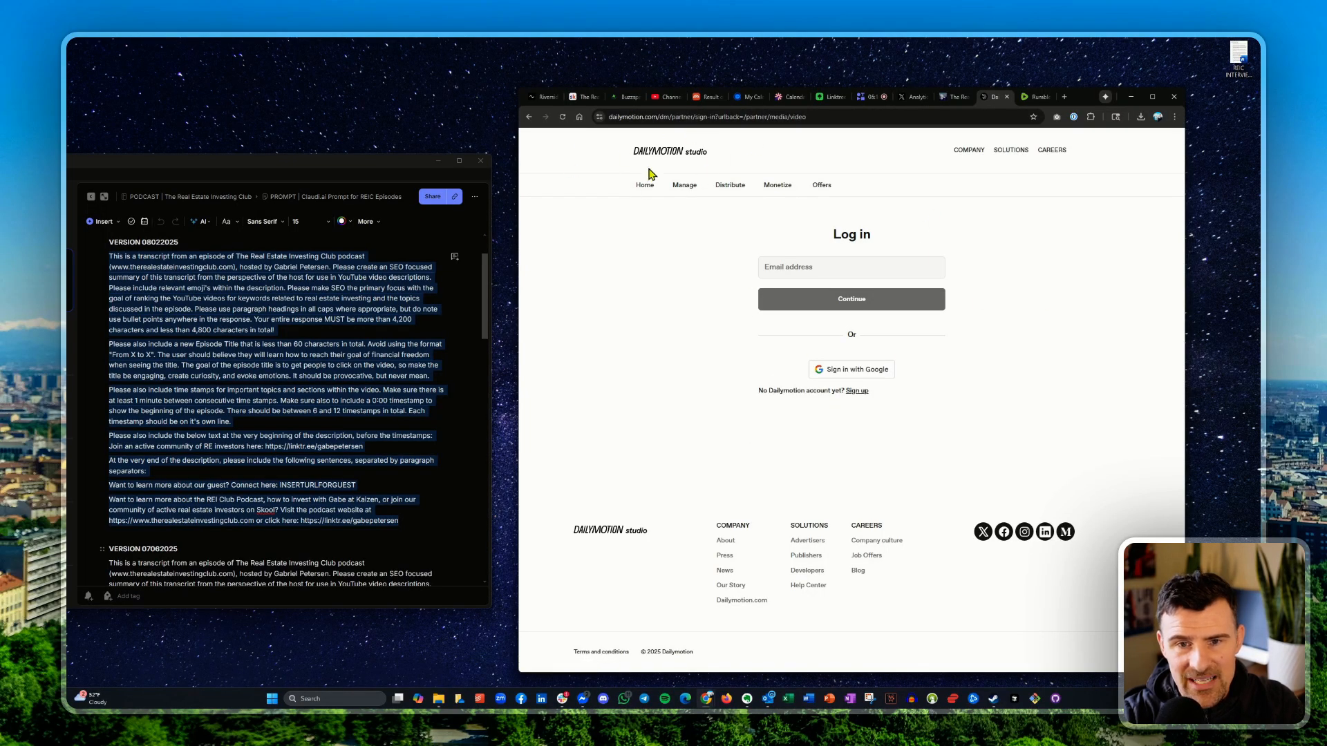
{"action": "left_click", "coordinate": [830, 269]}
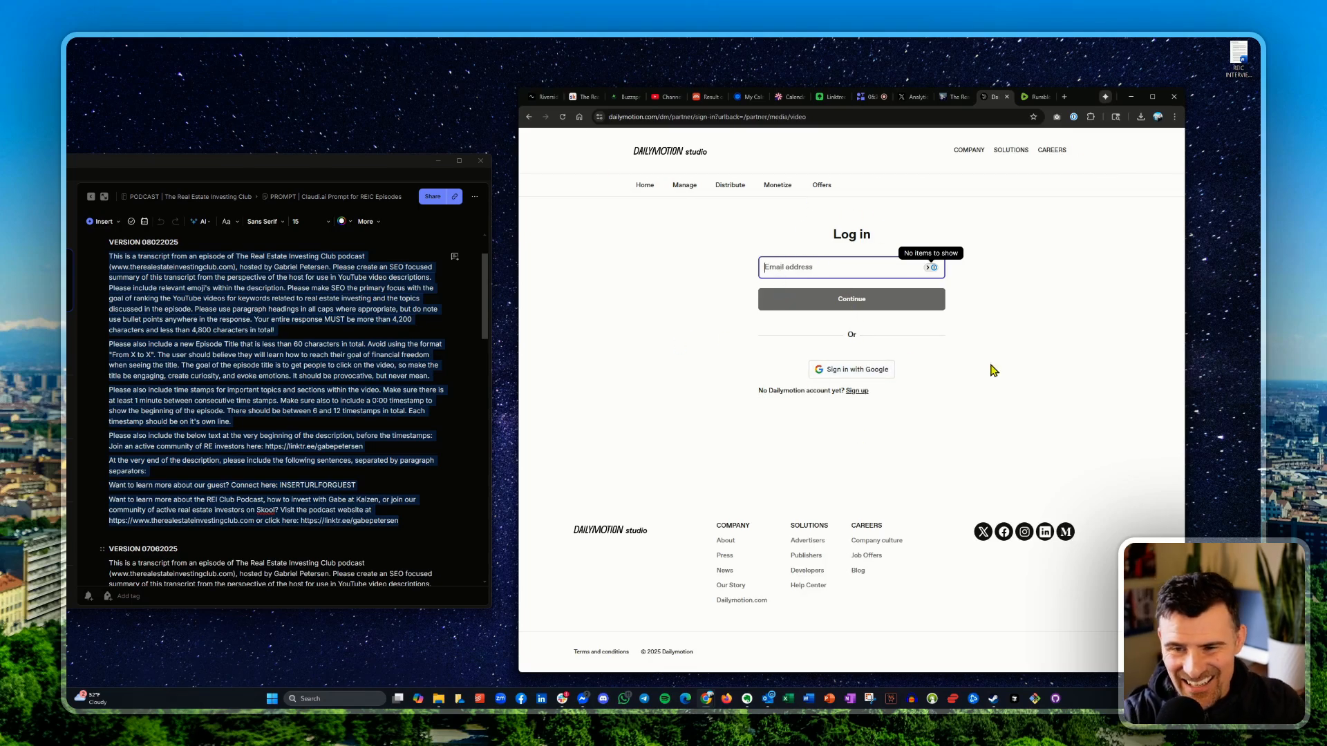
{"action": "left_click", "coordinate": [1034, 97]}
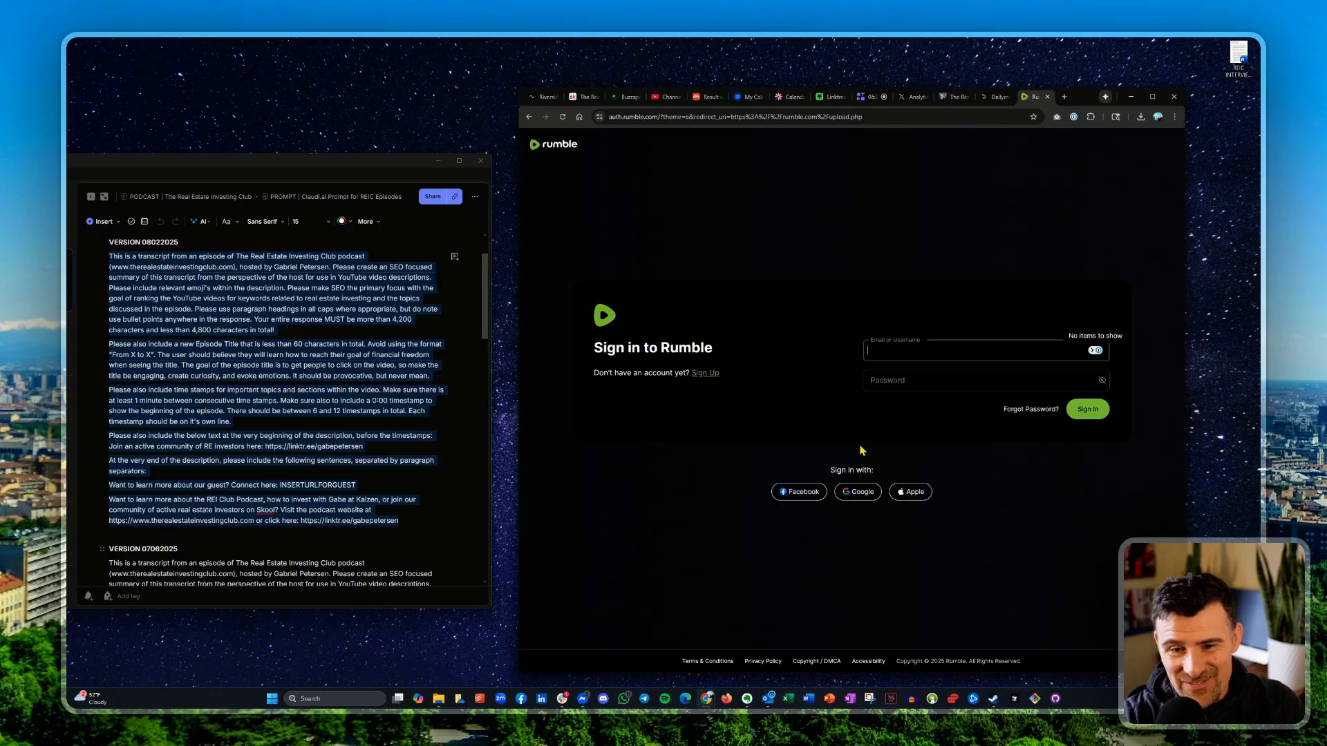
{"action": "left_click", "coordinate": [999, 97]}
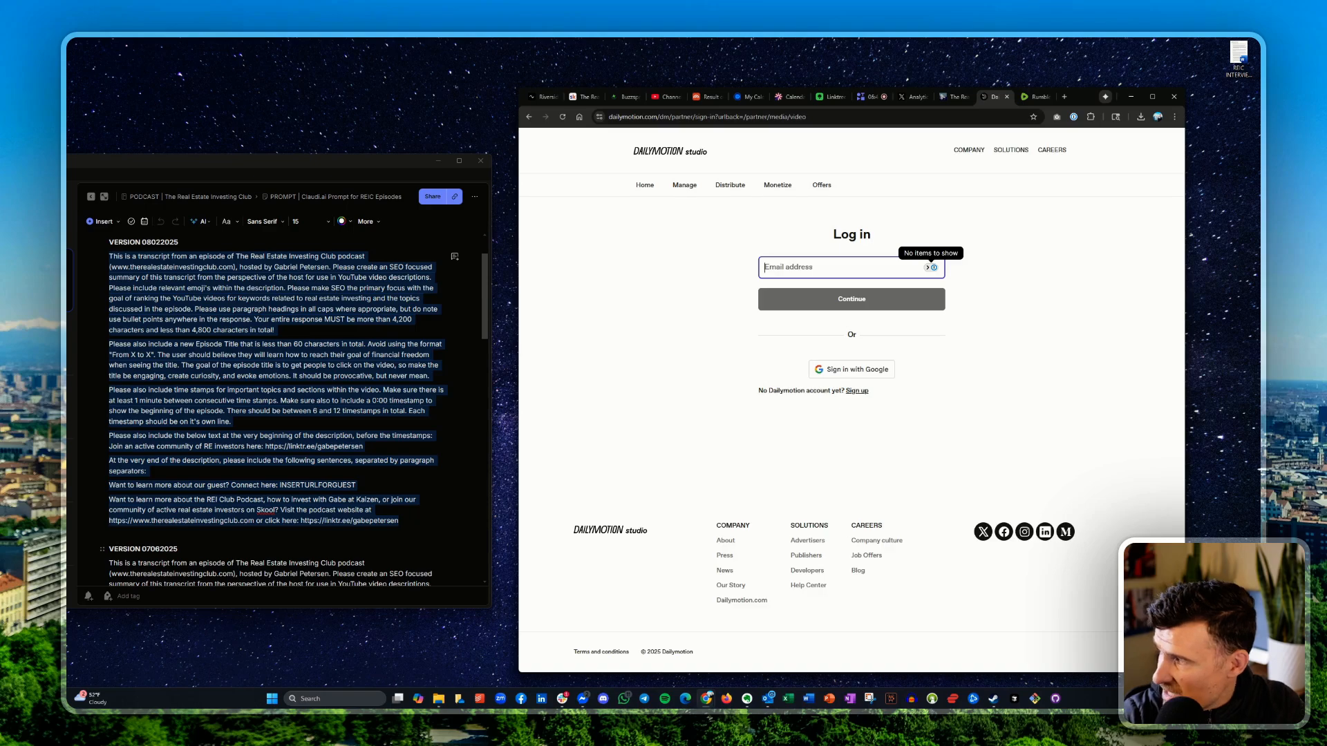
- Bring the monday.com Episode List into view, examine its Spotify, YouTube, DailyMotion, Rumble and Odysee link columns, and move the window away again
{"action": "left_click_drag", "start_coordinate": [1259, 231], "coordinate": [1057, 132]}
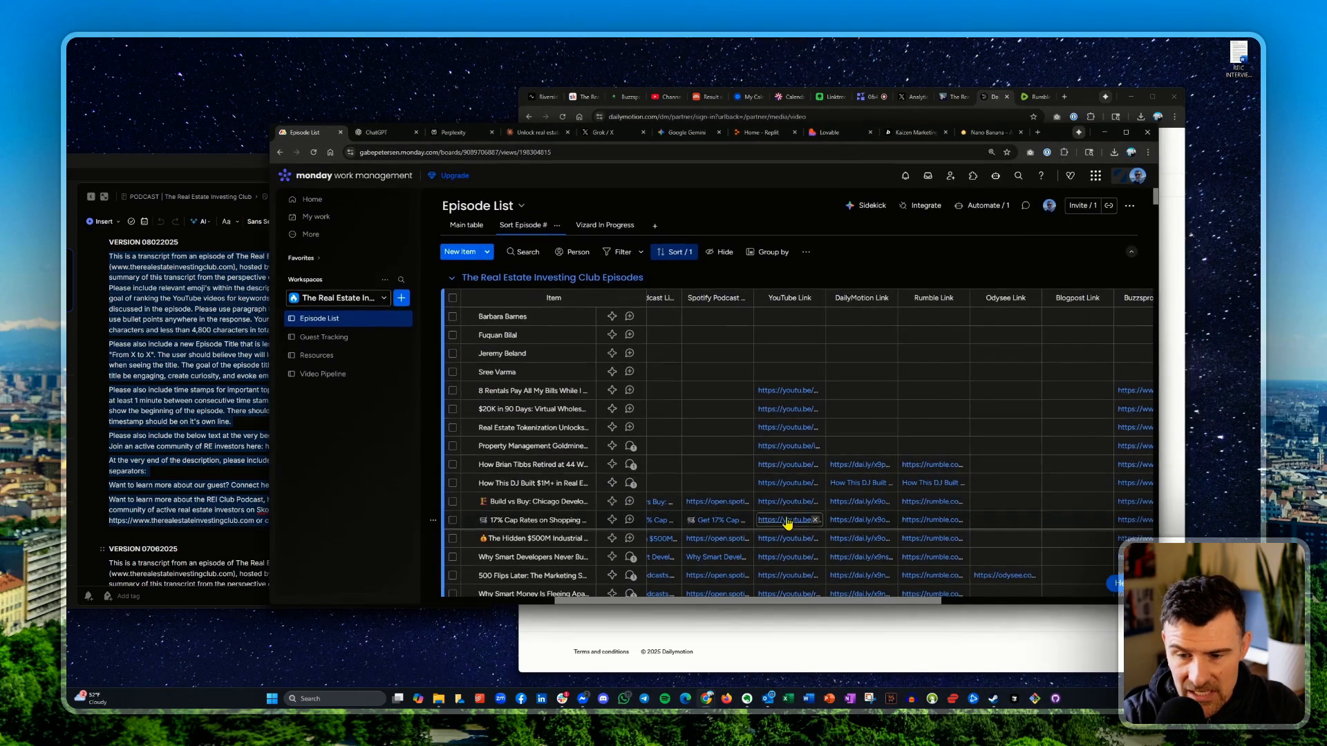
{"action": "scroll", "coordinate": [864, 497], "scroll_direction": "down", "scroll_amount": 1}
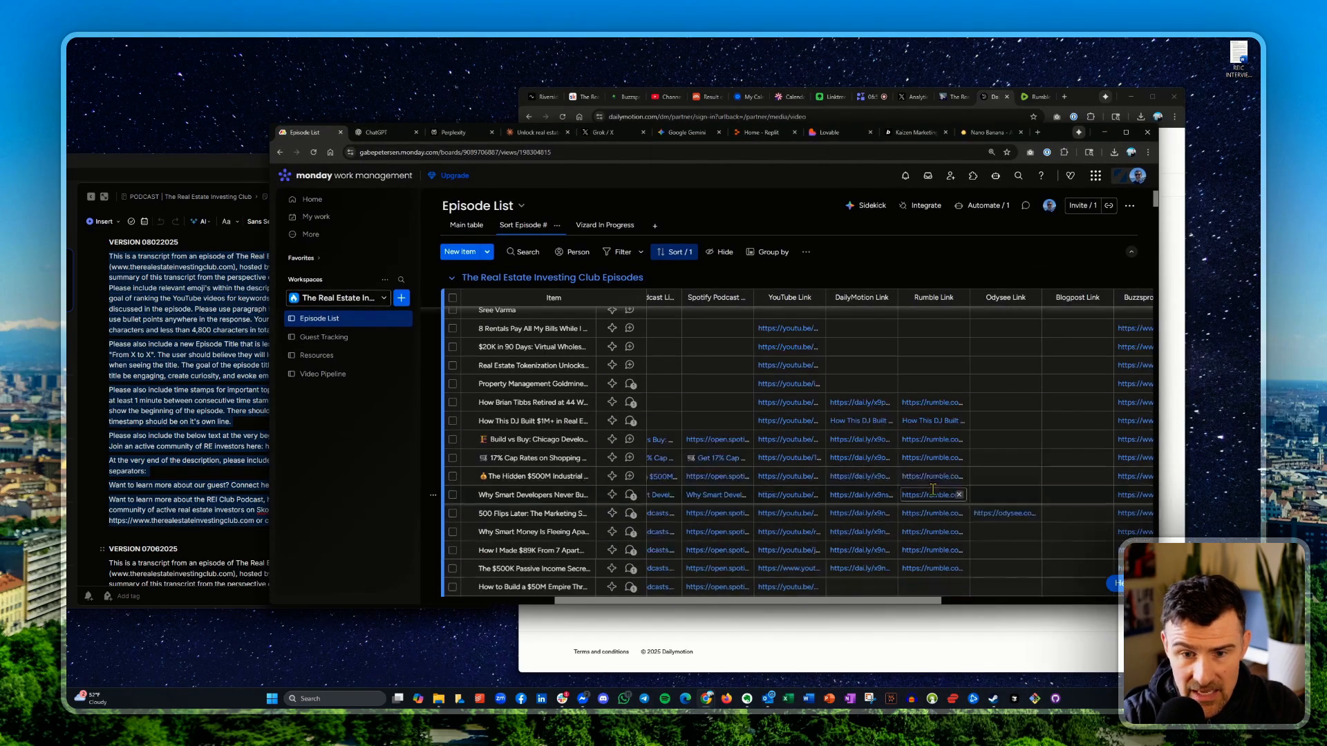
{"action": "scroll", "coordinate": [898, 487], "scroll_direction": "left", "scroll_amount": 3}
{"action": "scroll", "coordinate": [919, 476], "scroll_direction": "right", "scroll_amount": 3}
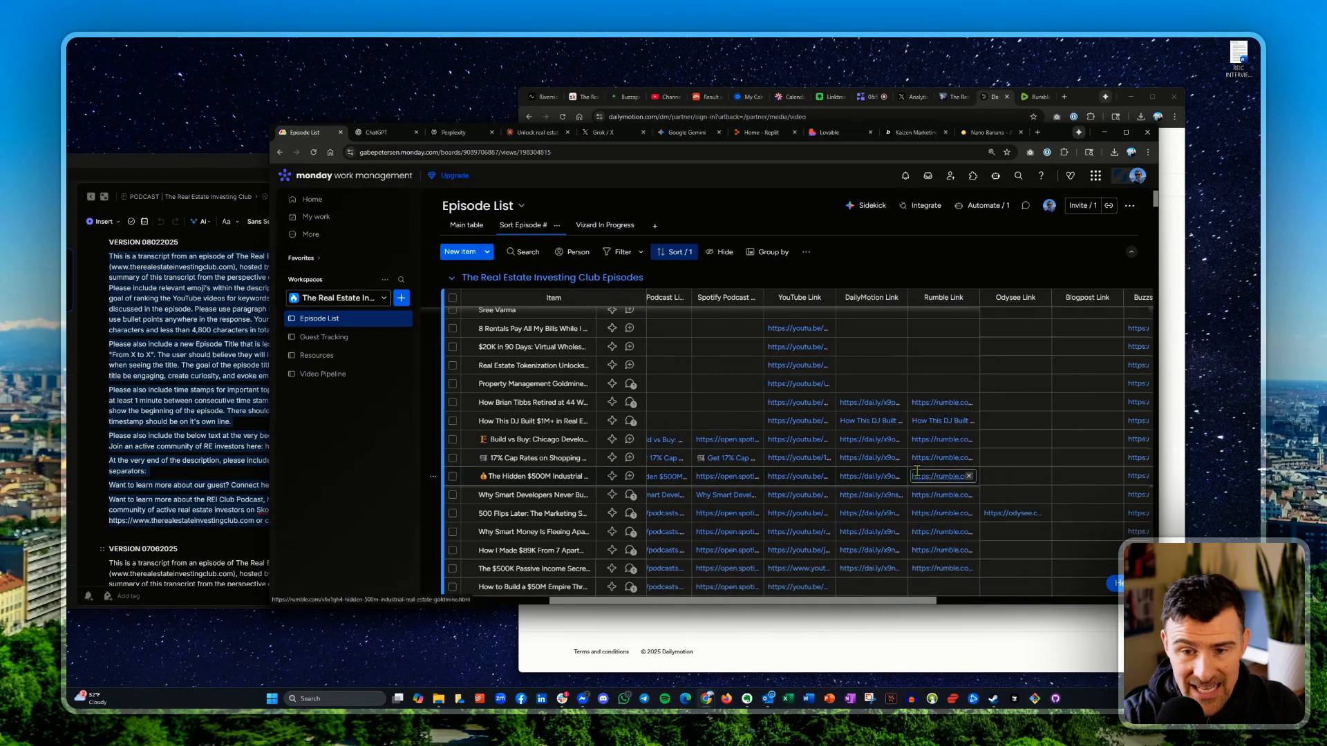
{"action": "scroll", "coordinate": [731, 443], "scroll_direction": "left", "scroll_amount": 1}
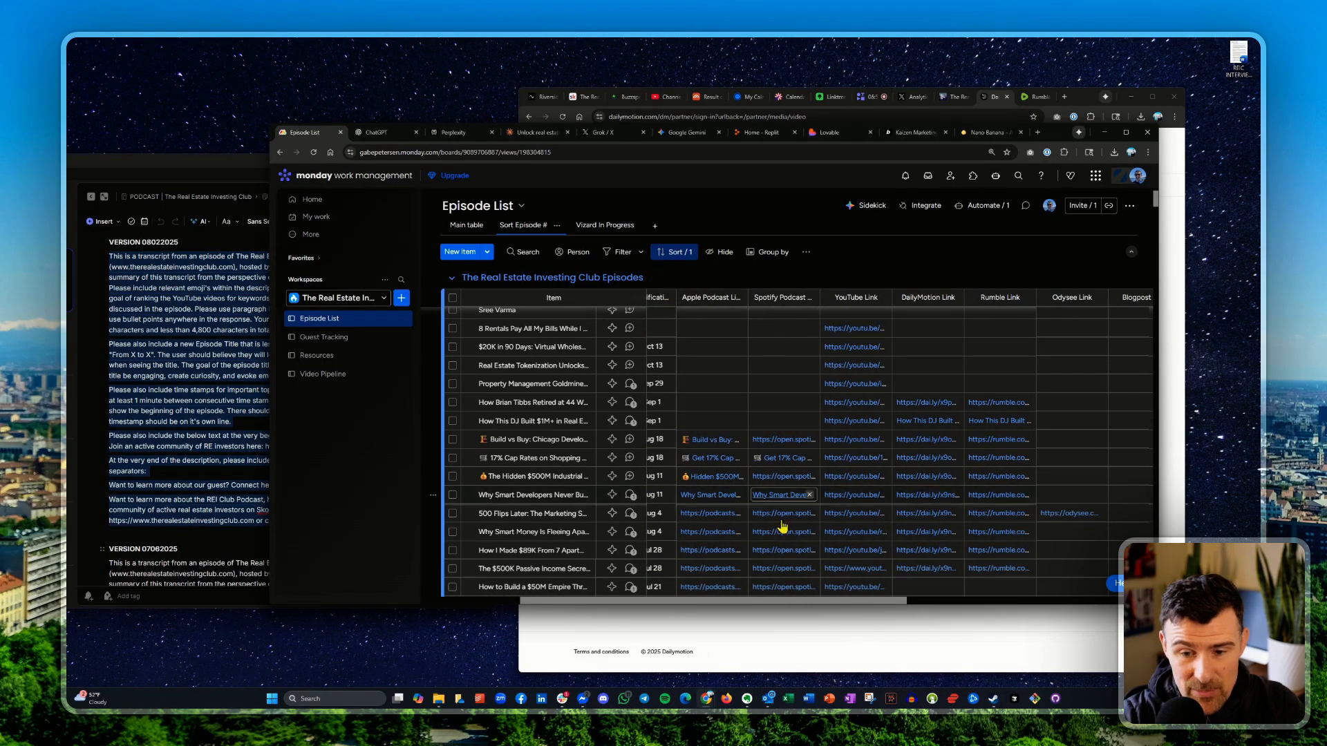
{"action": "scroll", "coordinate": [884, 443], "scroll_direction": "right", "scroll_amount": 4}
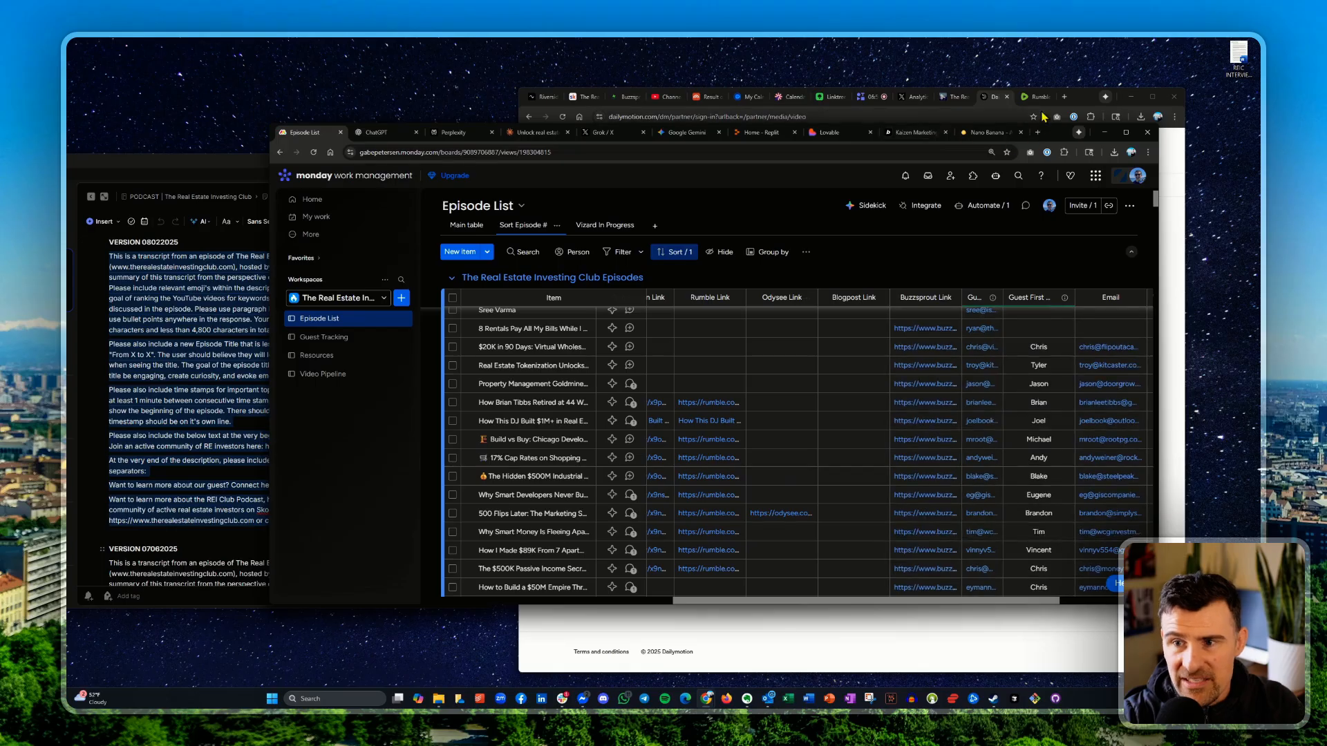
{"action": "left_click_drag", "start_coordinate": [1049, 136], "coordinate": [1259, 169]}
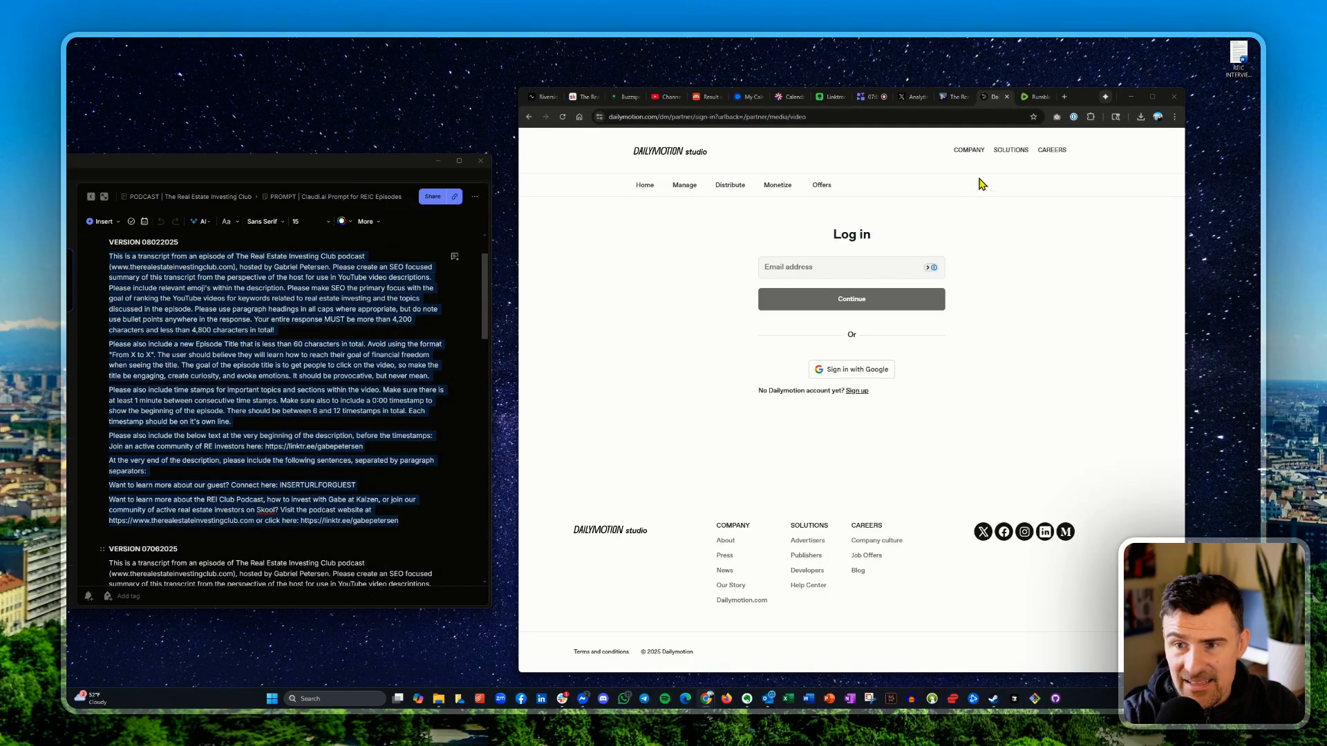
- Open the odysee.com home page in a new browser tab
{"action": "left_click", "coordinate": [1064, 97]}
{"action": "type", "text": "odysee.com"}
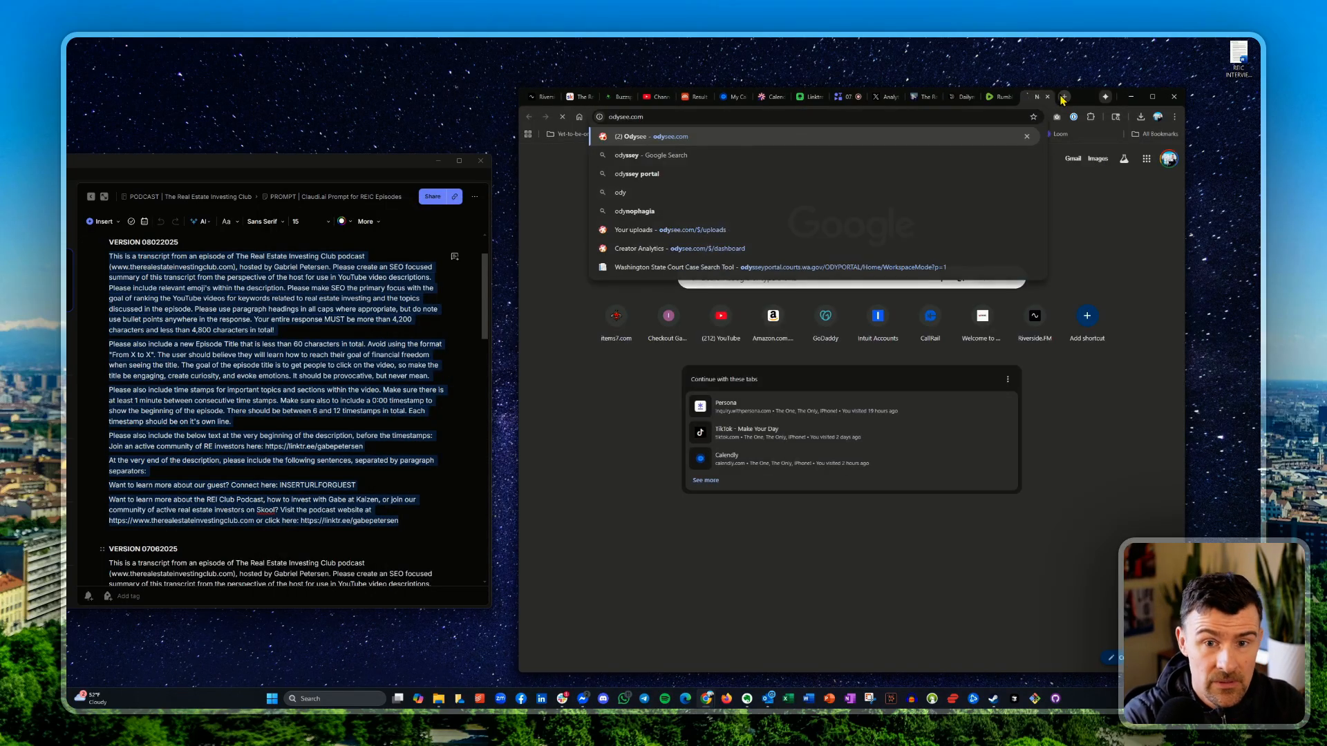
{"action": "key", "text": "Return"}
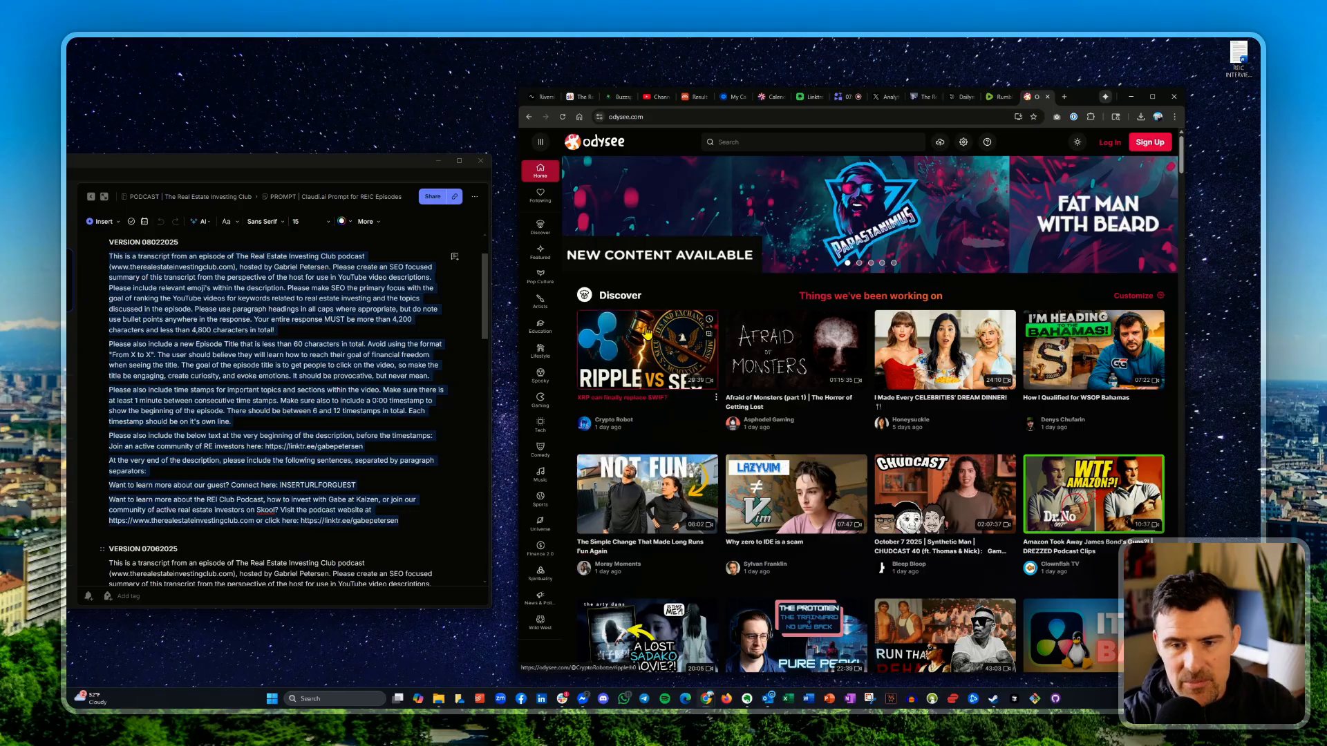
- Revisit the Riverside project's Made for You content and switch to the Tella screen recording page
{"action": "left_click", "coordinate": [540, 97]}
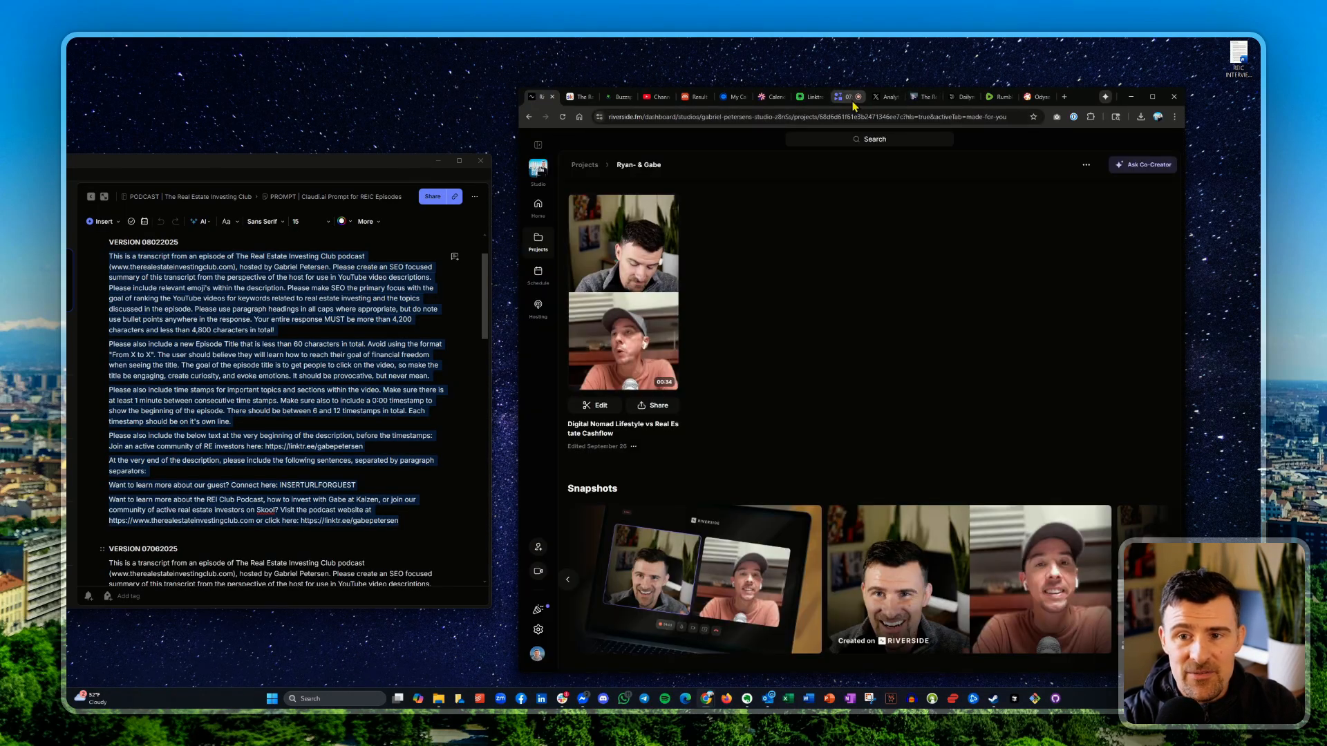
{"action": "mouse_move", "coordinate": [844, 104]}
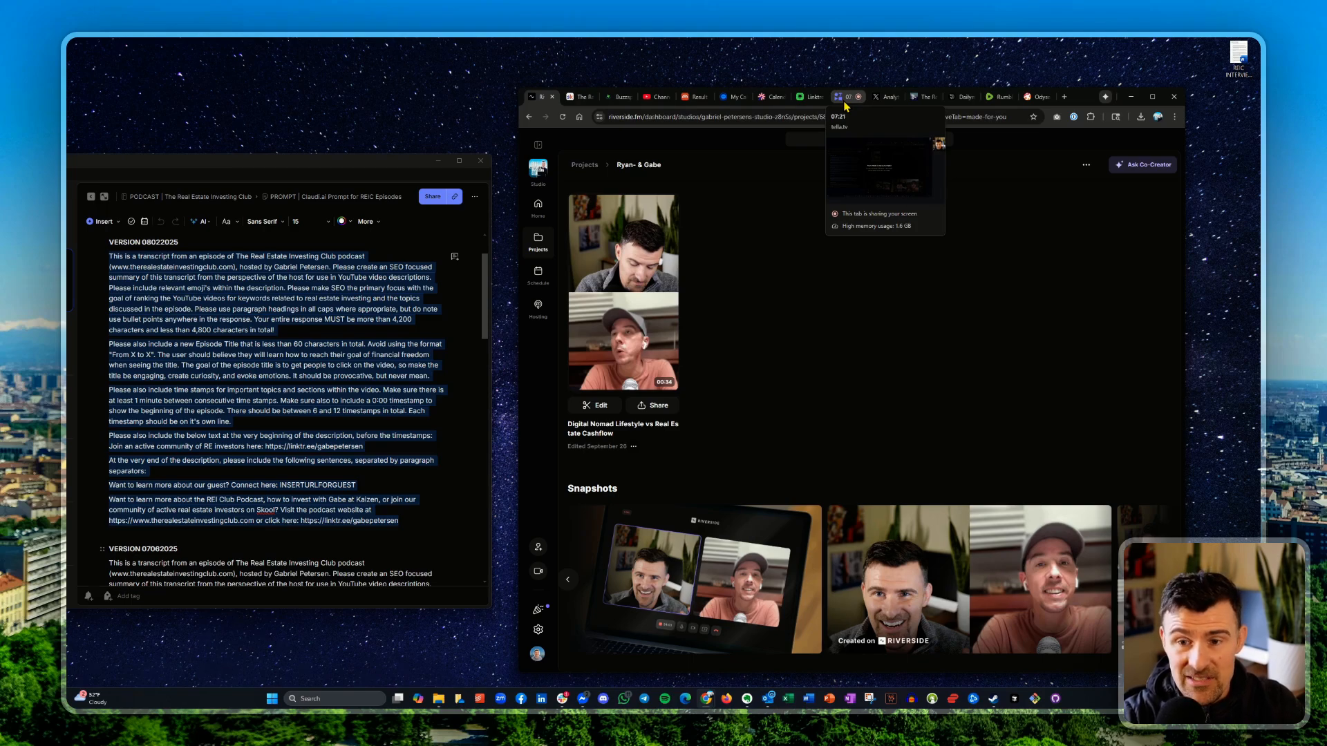
{"action": "left_click", "coordinate": [845, 103]}
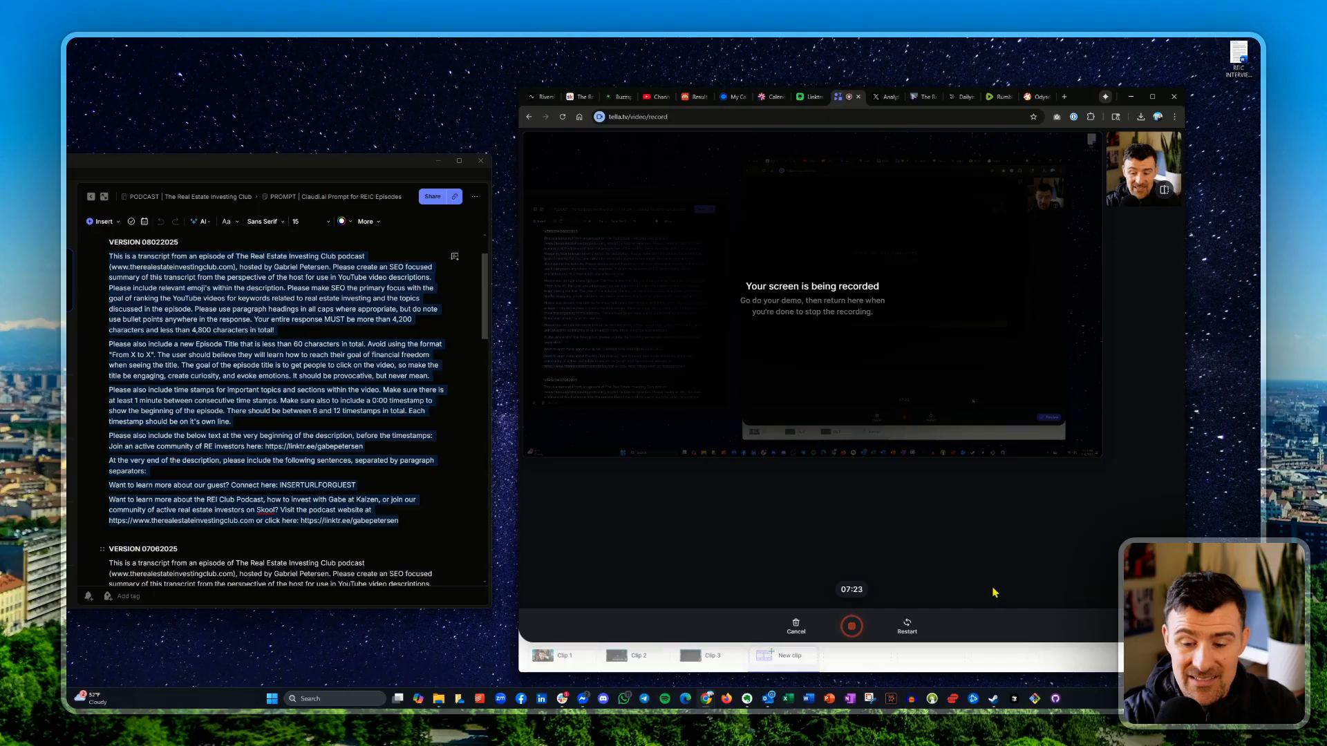